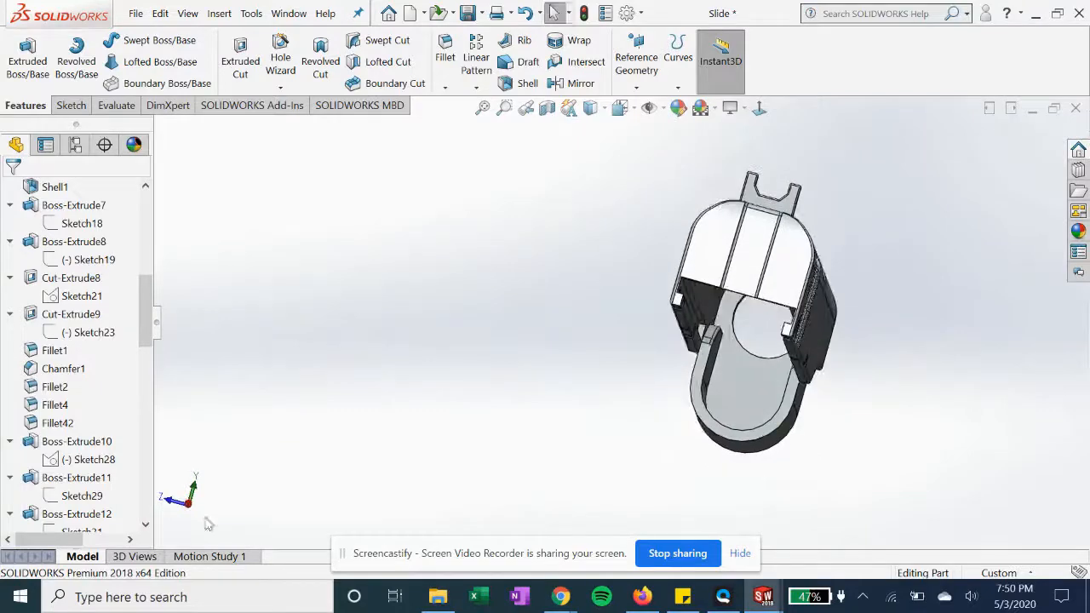
Display the sketch under Cut-Extrude16 normal to its plane and inspect the slide around it
left_click_drag(148, 404, 151, 496)
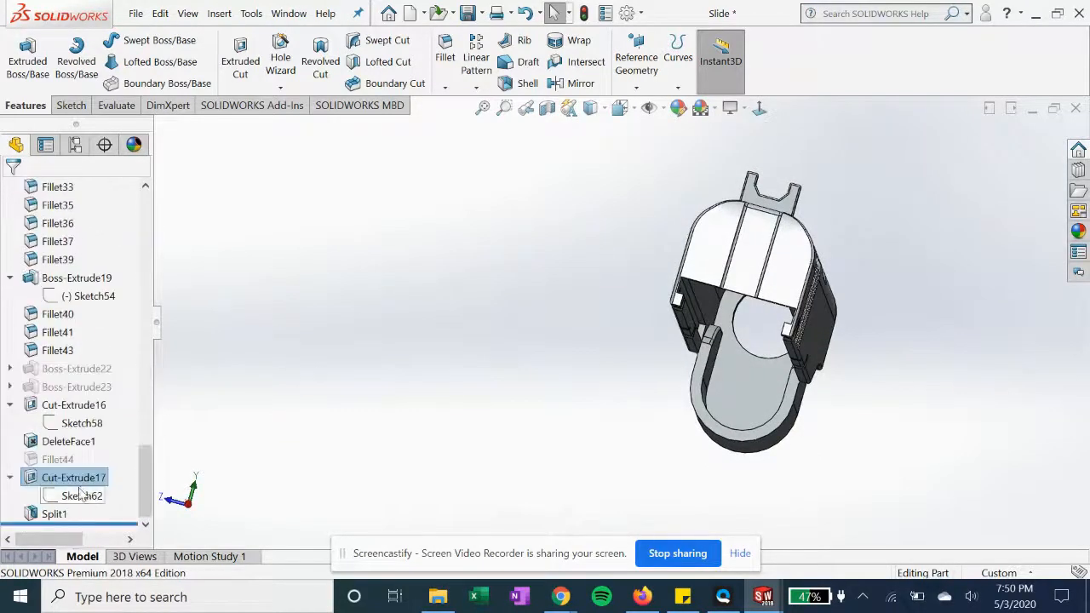
left_click(82, 424)
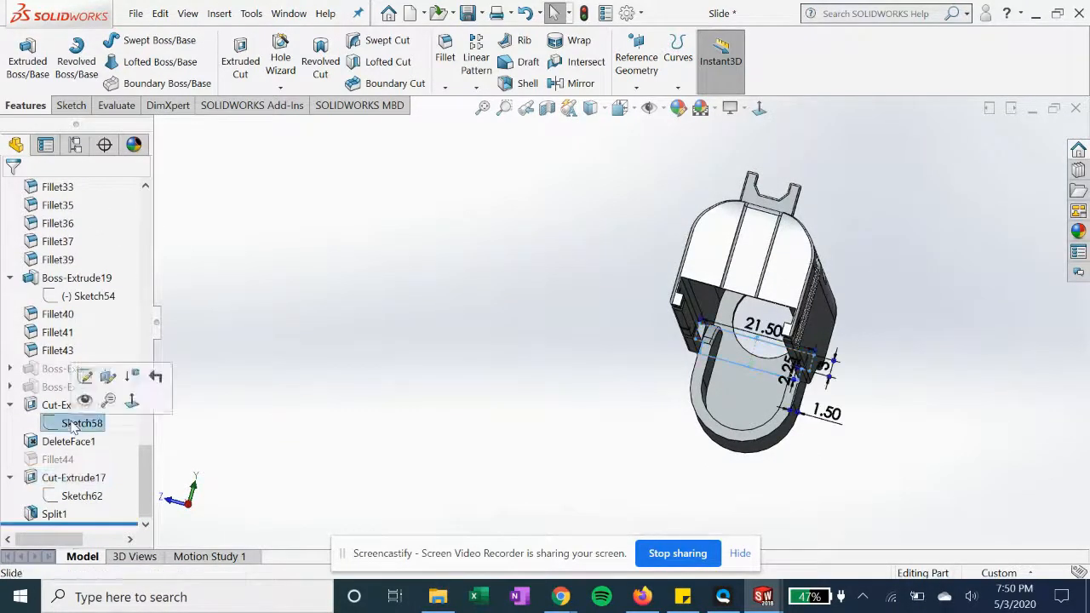
left_click(760, 109)
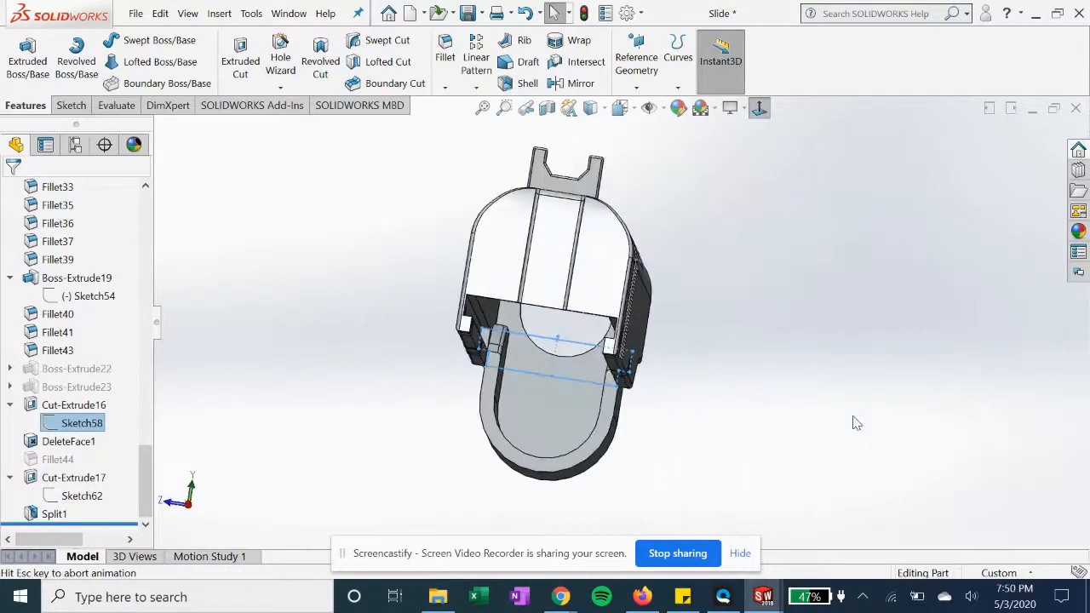
left_click(454, 390)
scroll(446, 390, "up", 2)
middle_click_drag(446, 390, 487, 382)
Open the Split1 feature for editing and examine its trim tool face and target body selections
left_click(54, 513)
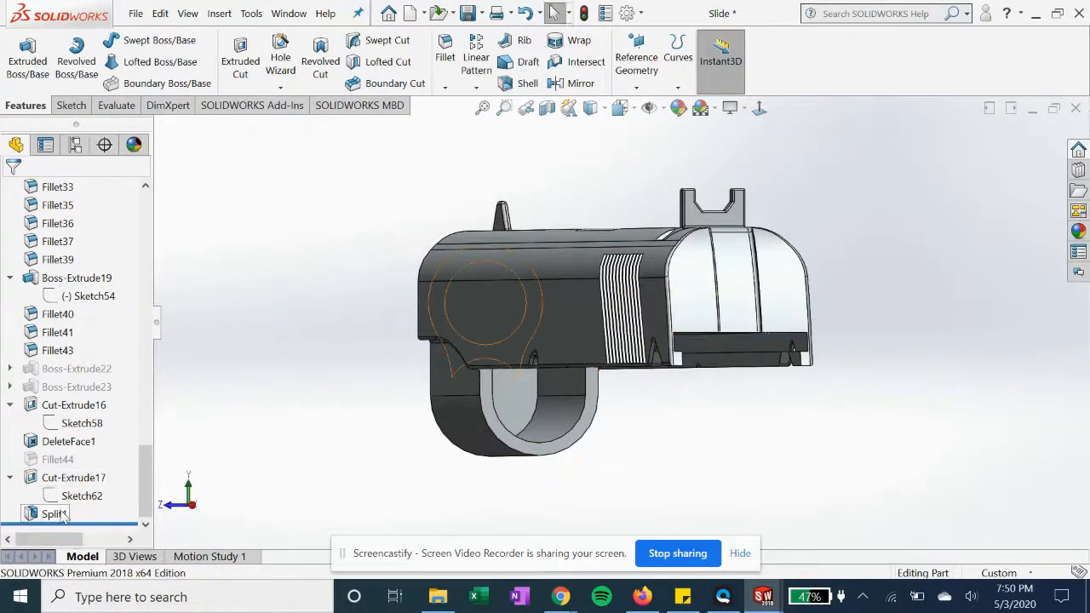
left_click(73, 467)
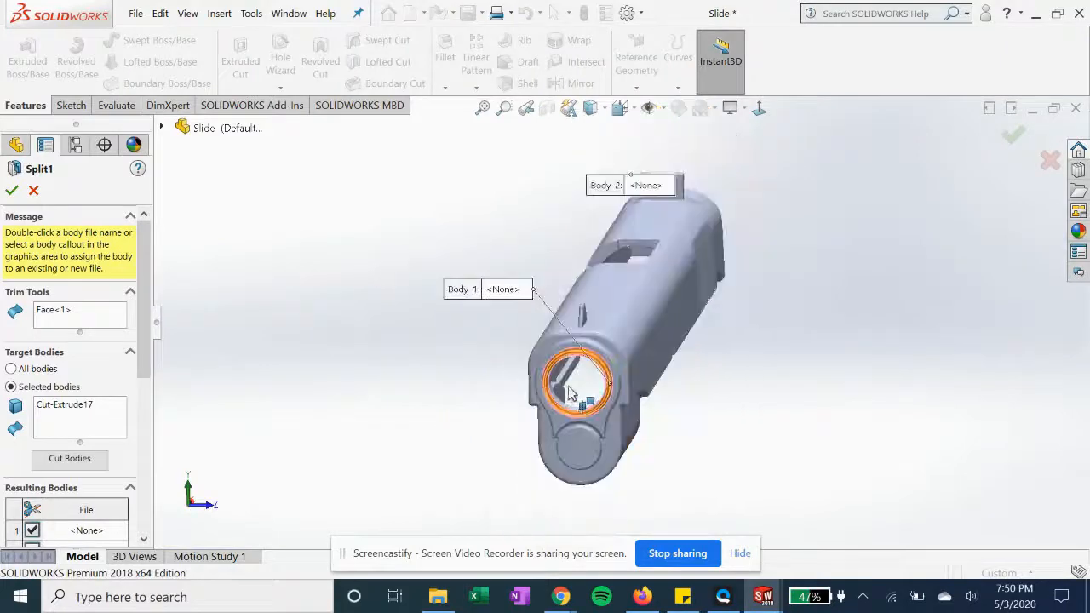
scroll(508, 390, "down", 5)
middle_click_drag(363, 430, 407, 471)
scroll(409, 471, "up", 2)
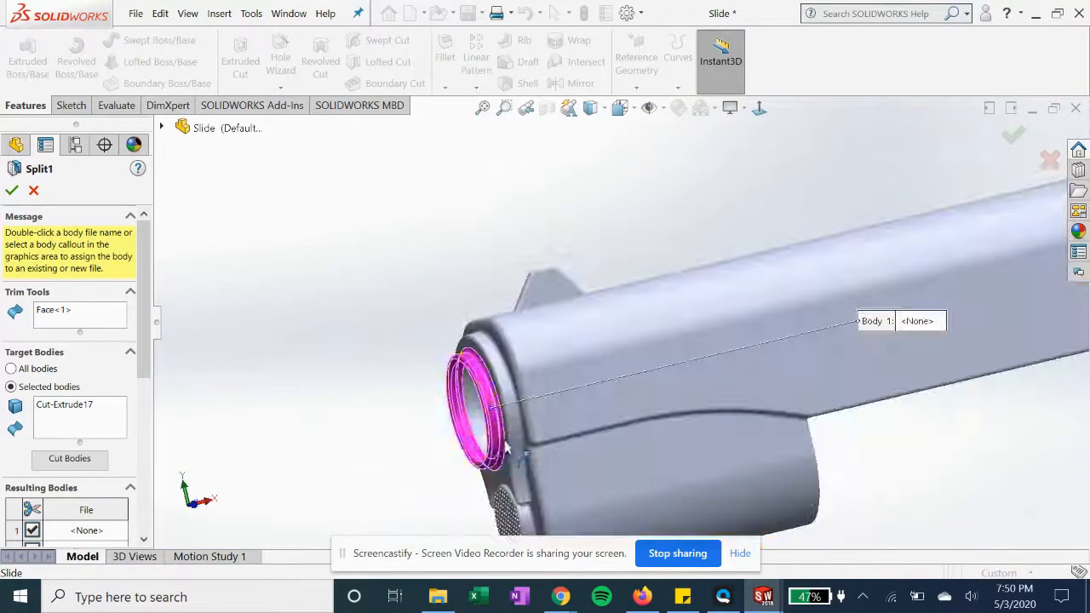
scroll(433, 464, "down", 2)
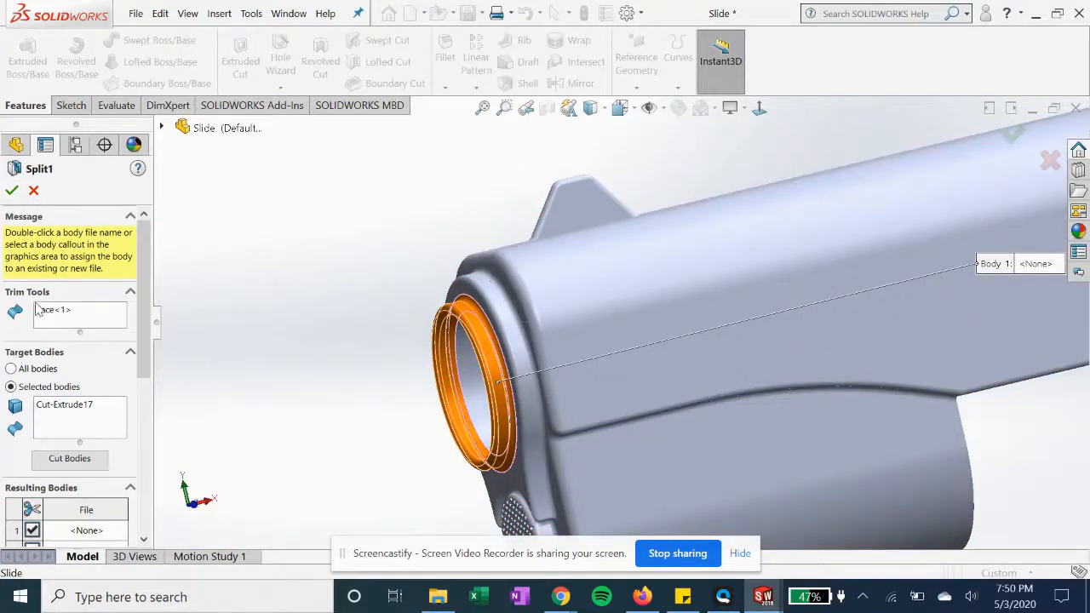
left_click(47, 312)
left_click(57, 413)
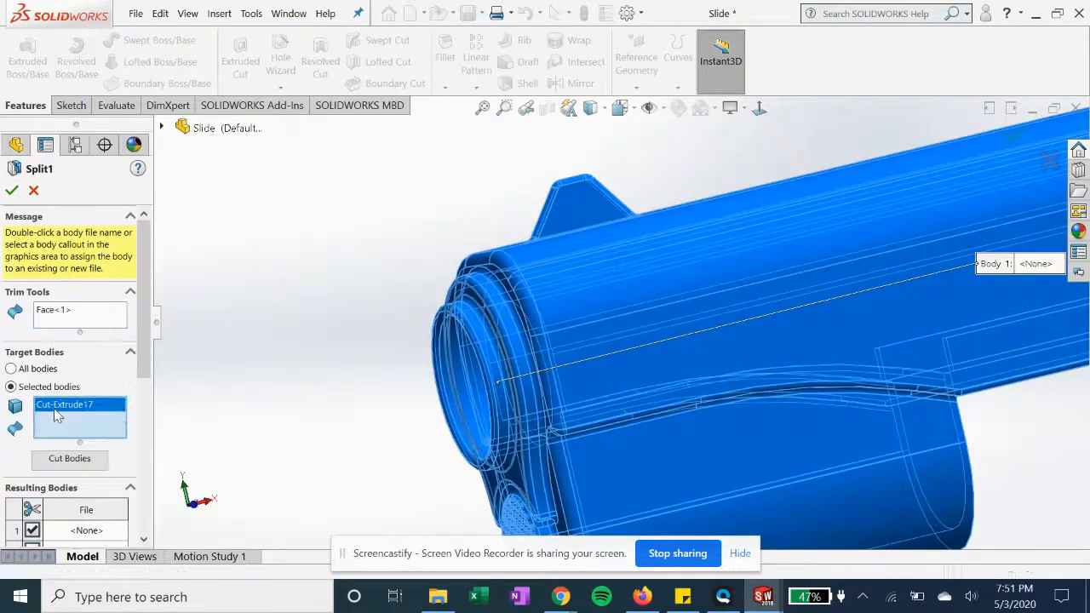
left_click(57, 312)
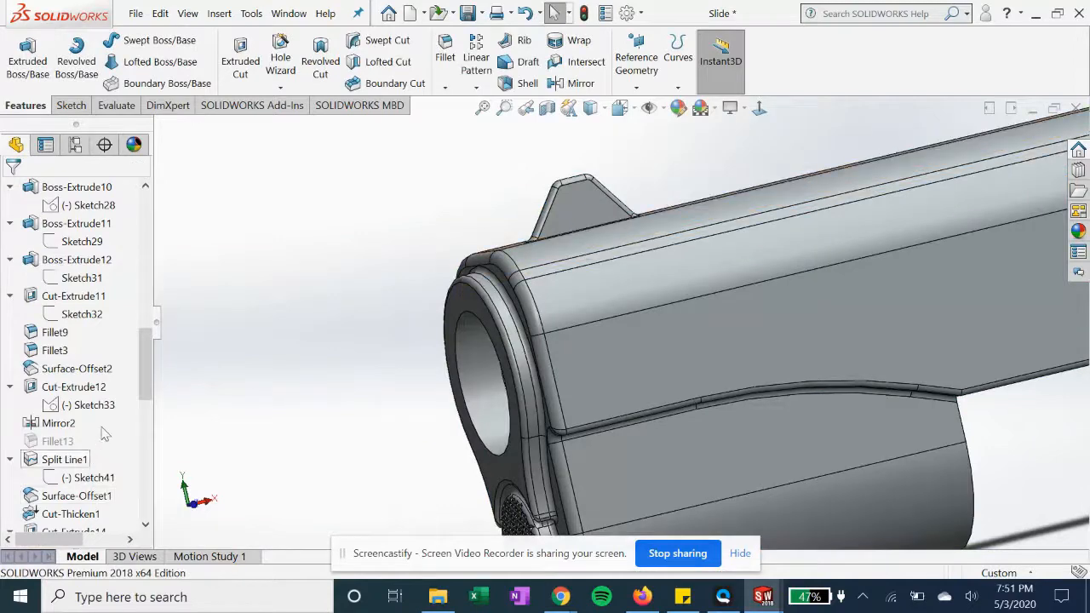
Select Split1 at the end of the feature tree and examine the slide's front end from both sides
scroll(102, 435, "down", 3)
left_click_drag(143, 387, 147, 496)
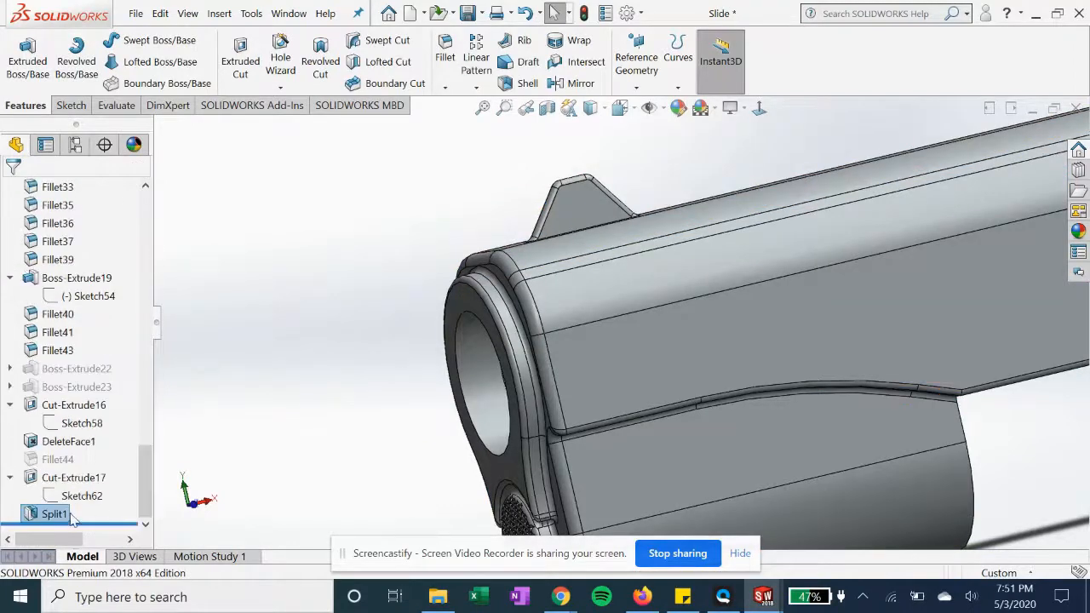
left_click(74, 478)
left_click(54, 514)
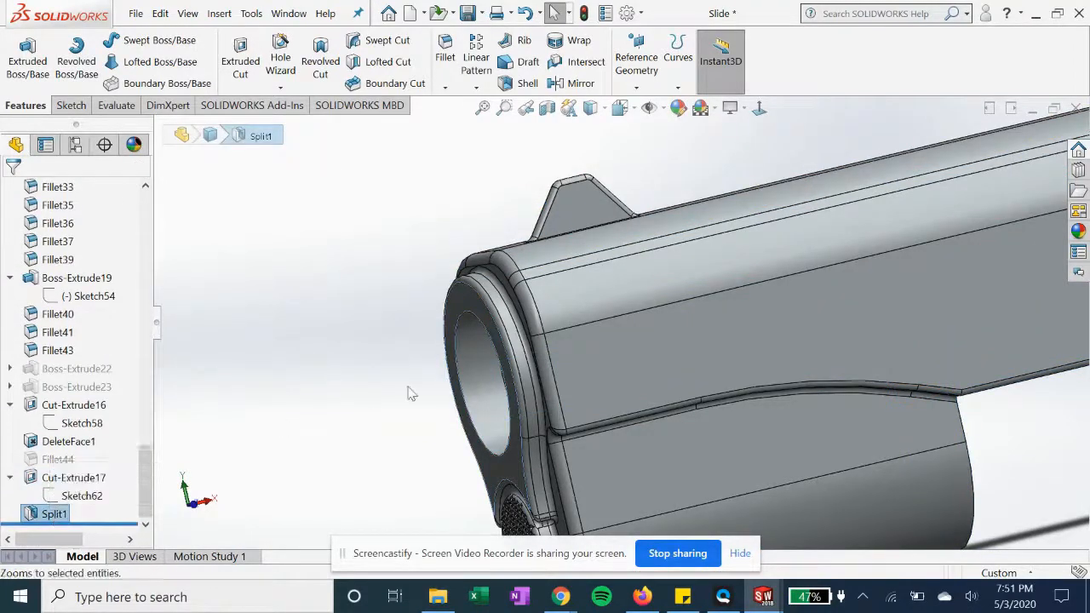
scroll(408, 387, "up", 3)
middle_click_drag(425, 352, 545, 324)
mouse_move(399, 411)
middle_mouse_down()
mouse_move(699, 443)
mouse_move(766, 434)
mouse_move(800, 447)
middle_mouse_up()
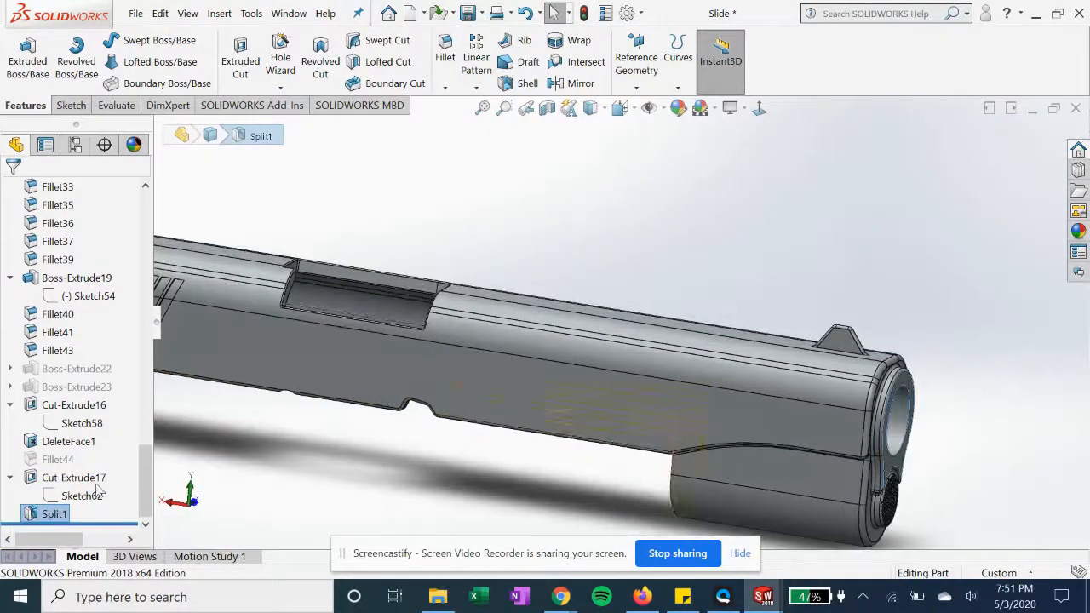
Suppress Split1 and unsuppress it again to compare the slide's front end with and without the feature
right_click(40, 517)
left_click(56, 213)
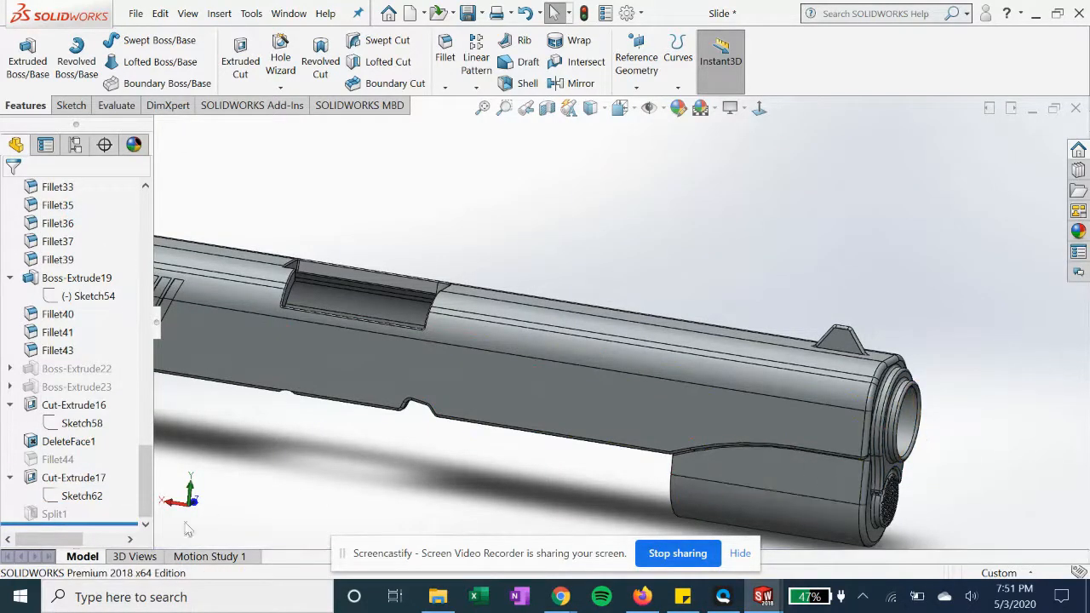
right_click(66, 515)
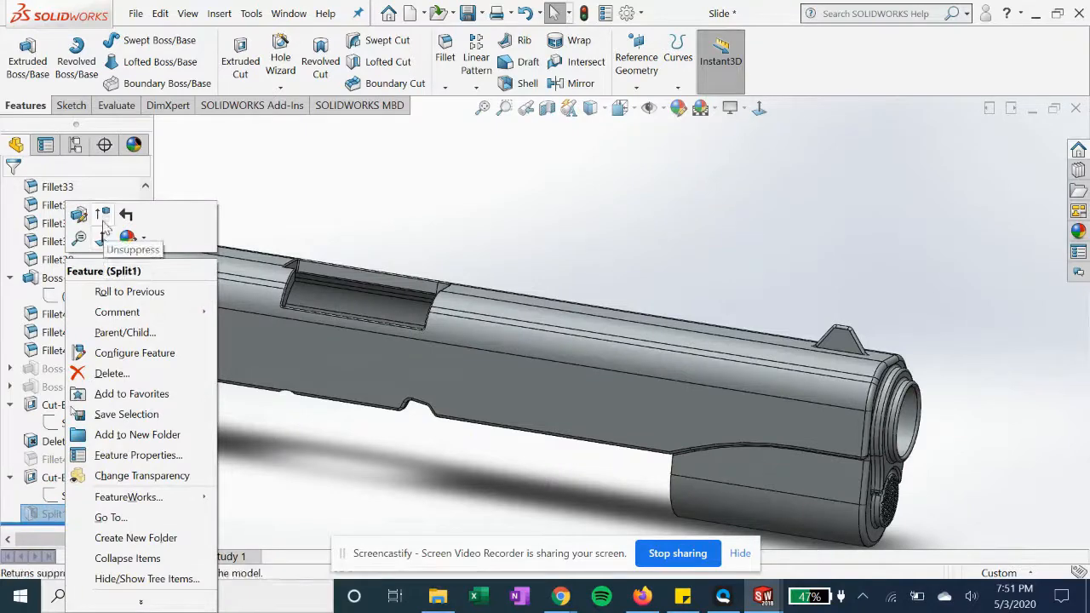
left_click(97, 237)
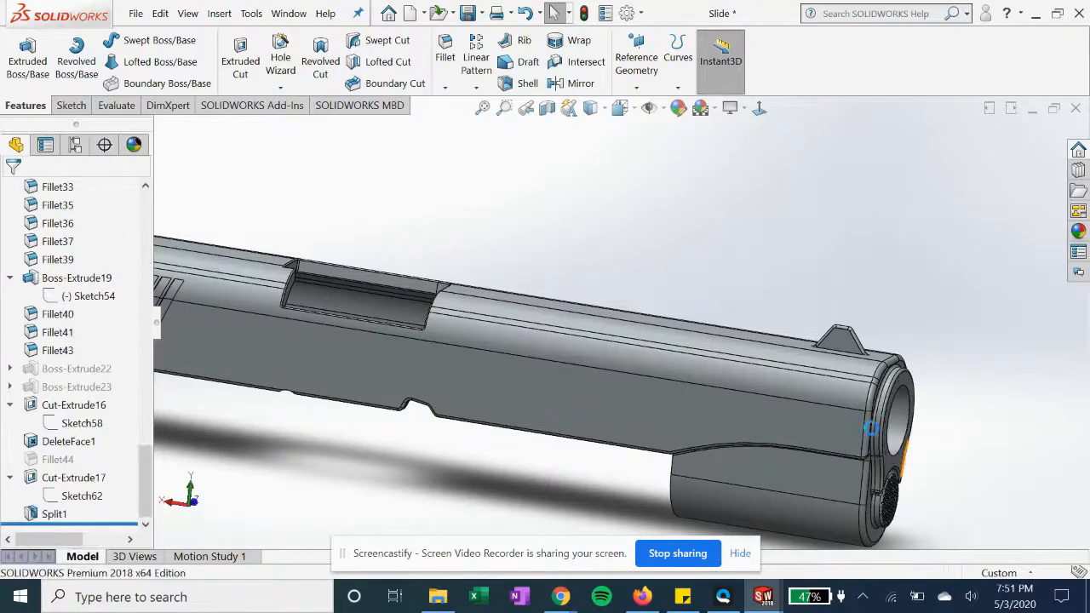
middle_click_drag(882, 444, 843, 415)
scroll(840, 415, "up", 2)
scroll(596, 402, "up", 3)
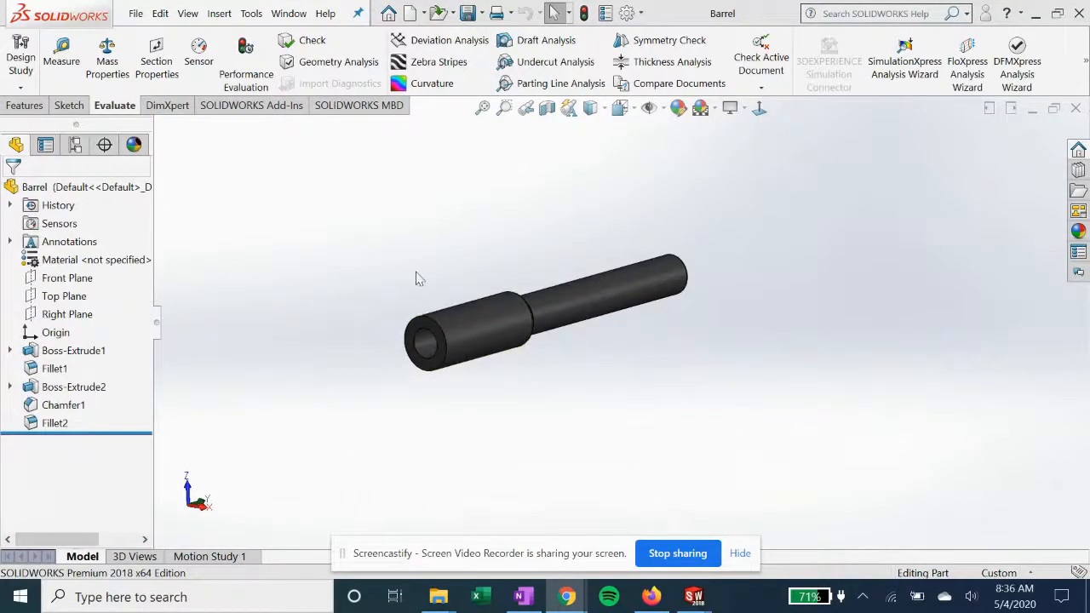
Roll the Barrel part back to just after Boss-Extrude1
left_click(54, 423)
left_click(63, 405)
left_click(73, 387)
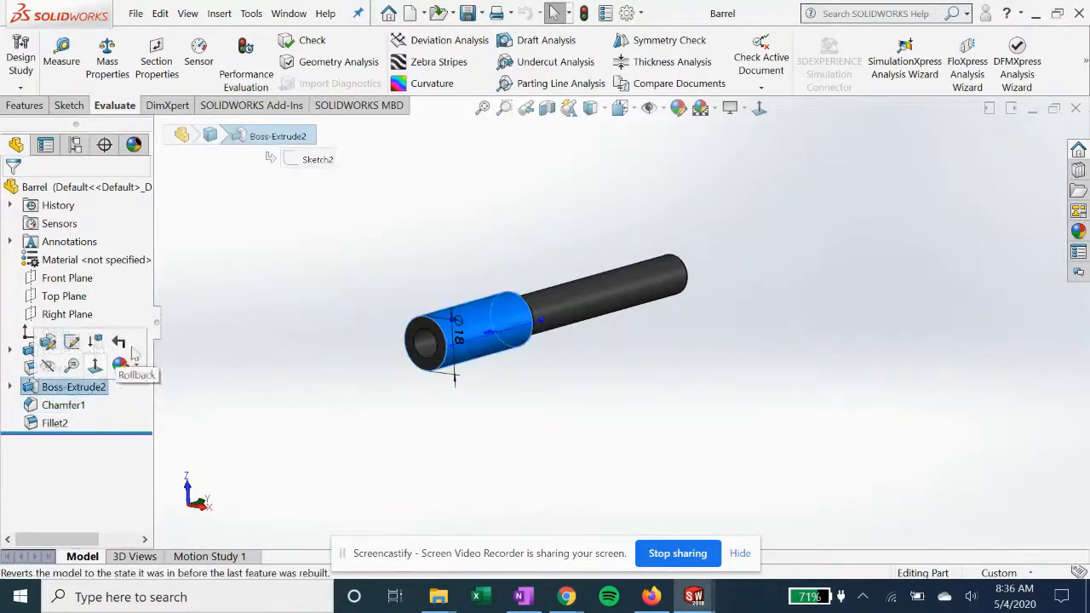
left_click_drag(120, 434, 119, 361)
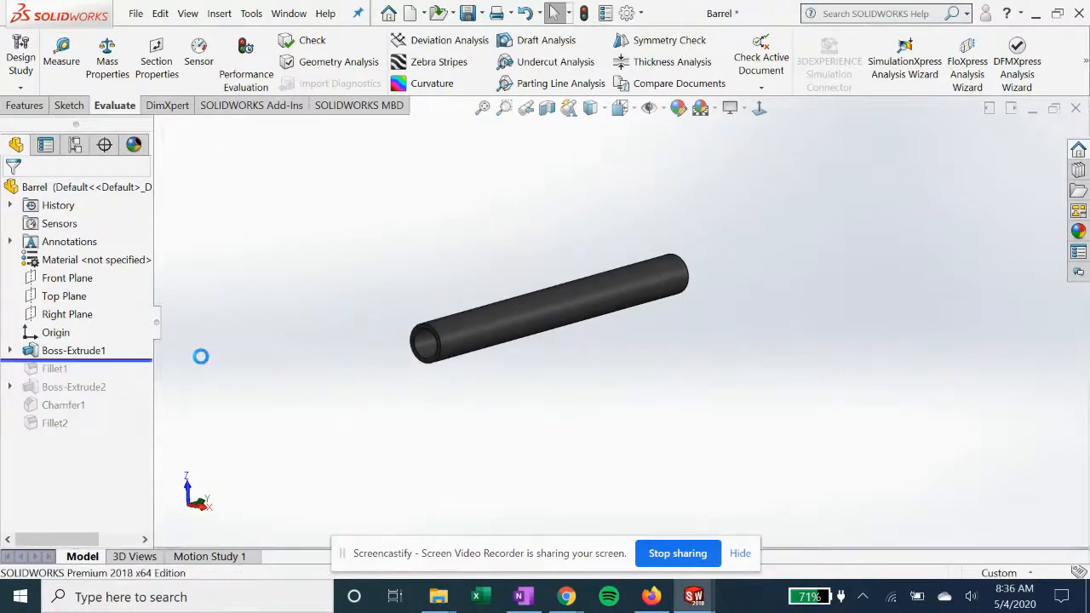
Open the sketch of Boss-Extrude1, examine its circles and dimensions normal to the plane, and exit the sketch
left_click(9, 350)
left_click(78, 368)
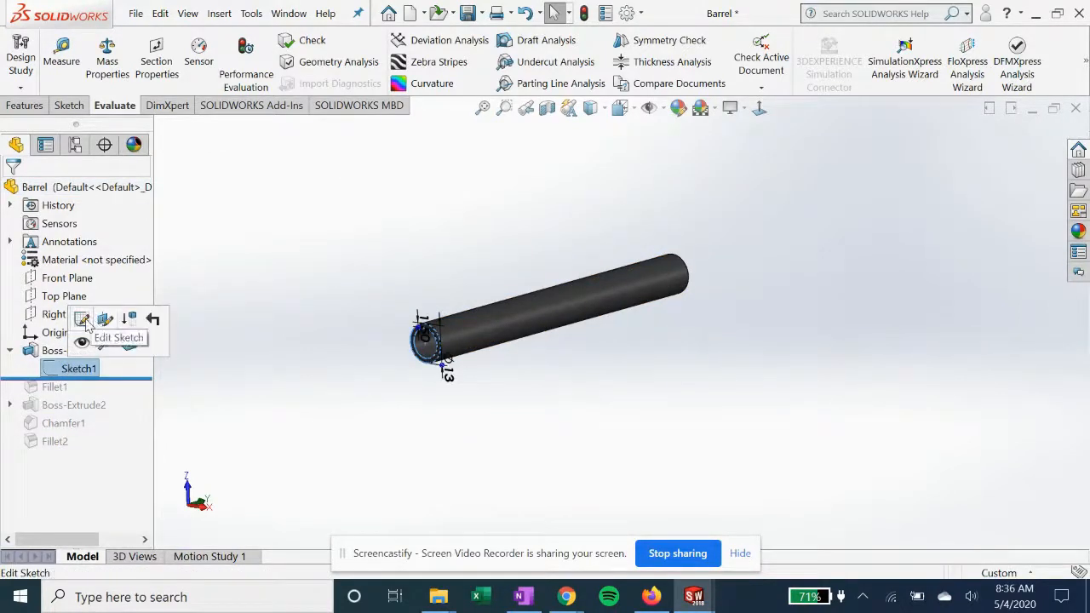
left_click(83, 320)
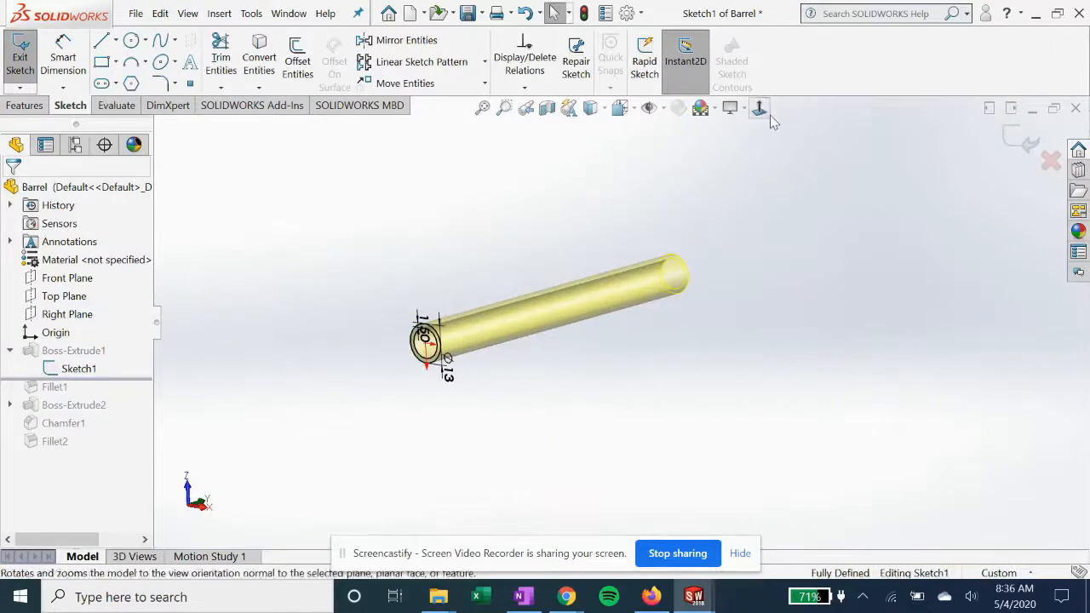
left_click(766, 114)
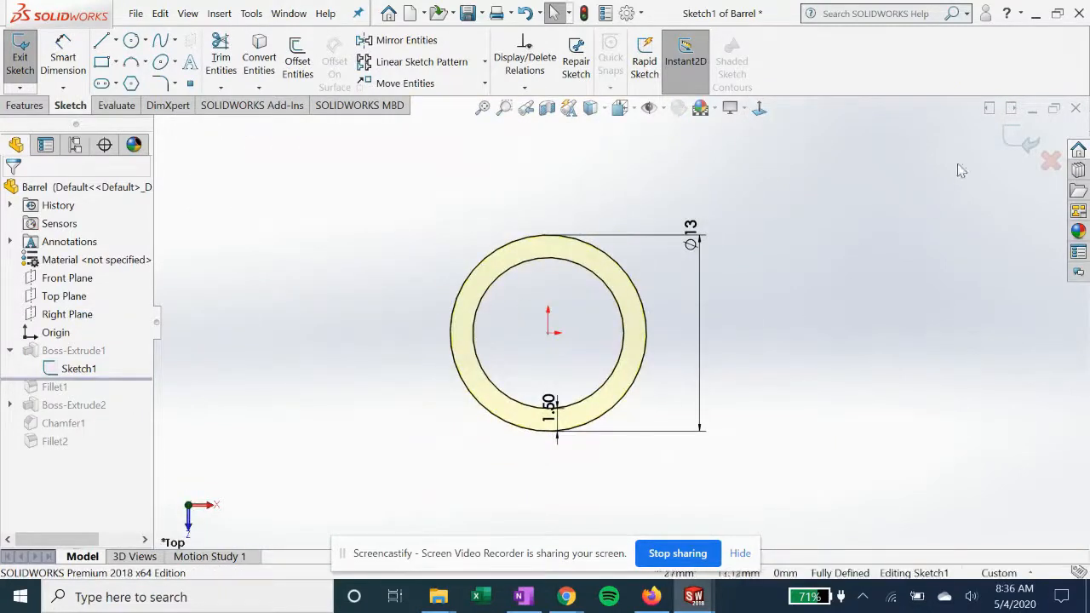
left_click(1025, 143)
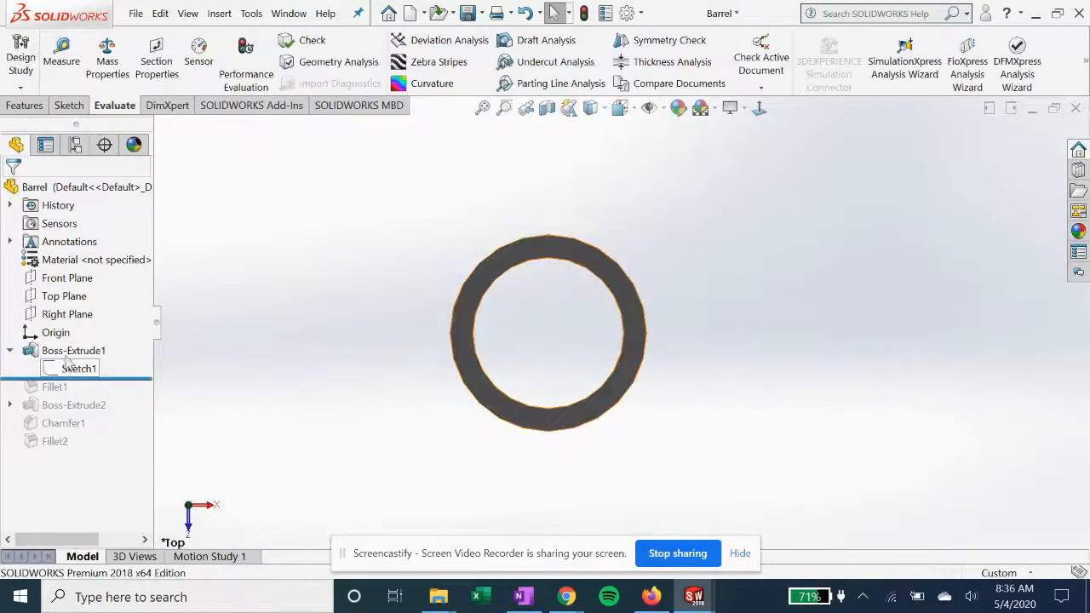
Open Boss-Extrude1 for editing, examine its extrusion settings and preview, and close it with the settings kept
left_click(74, 350)
left_click(80, 311)
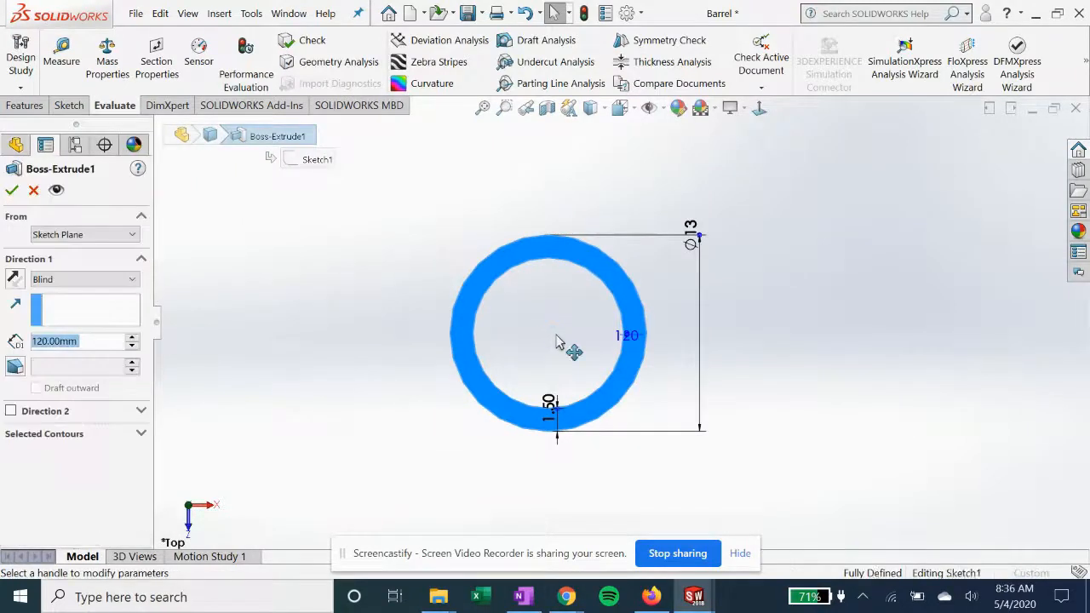
middle_click_drag(554, 335, 522, 353)
scroll(523, 353, "up", 6)
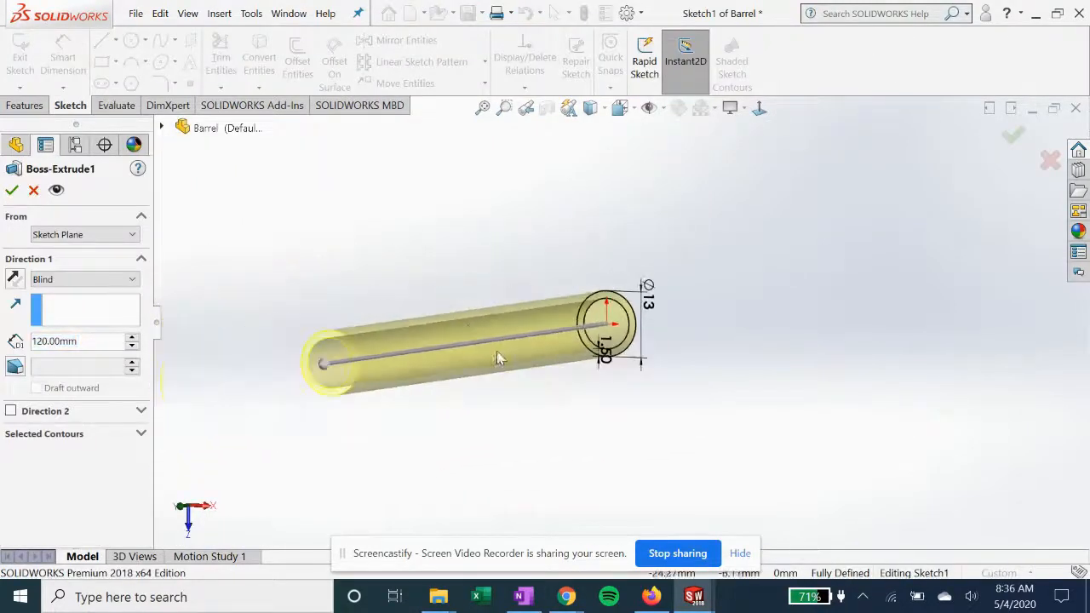
scroll(478, 318, "down", 3)
scroll(444, 306, "up", 2)
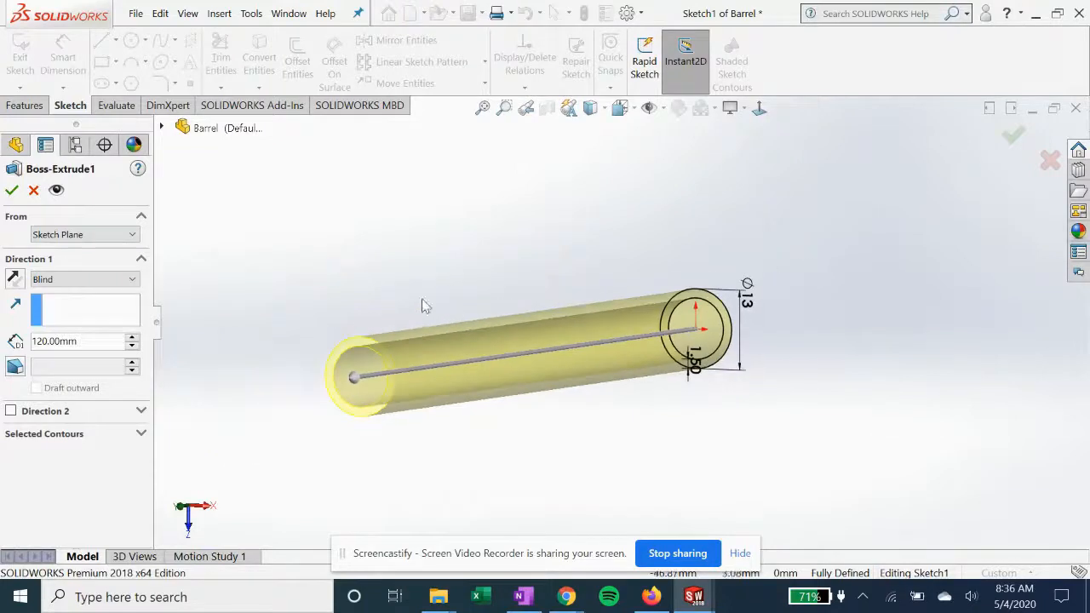
left_click(10, 191)
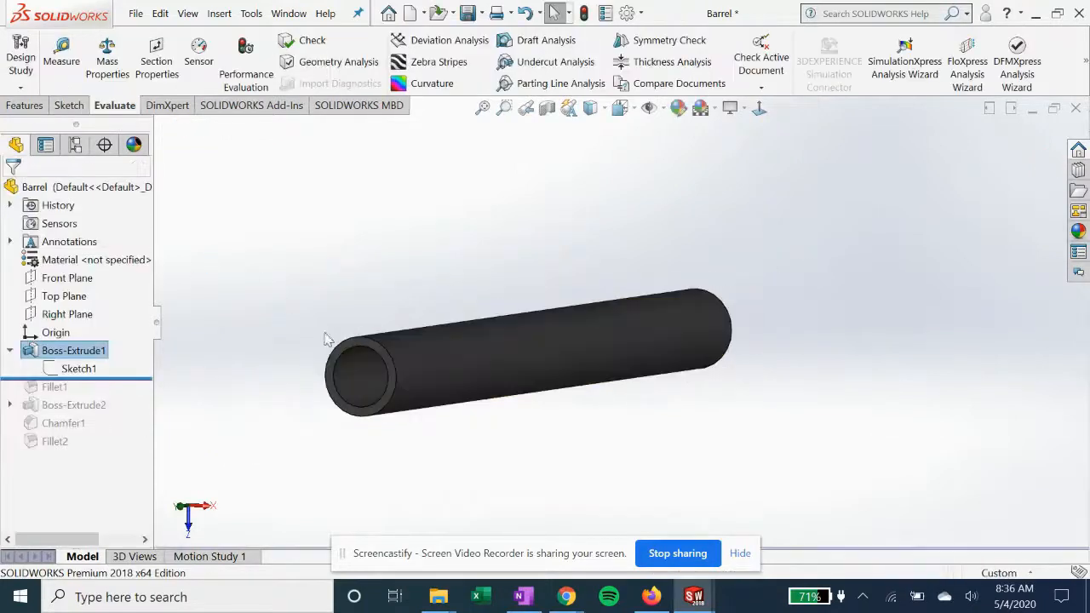
Roll the barrel forward past Fillet1 and review the fillet's side and center face selections
left_click_drag(124, 378, 124, 391)
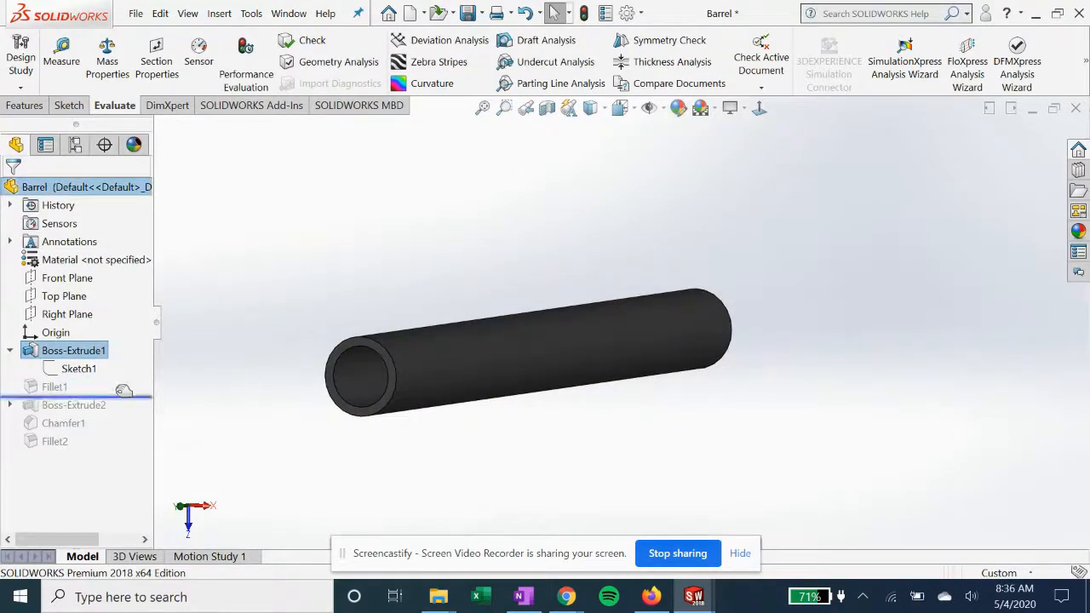
left_click(51, 390)
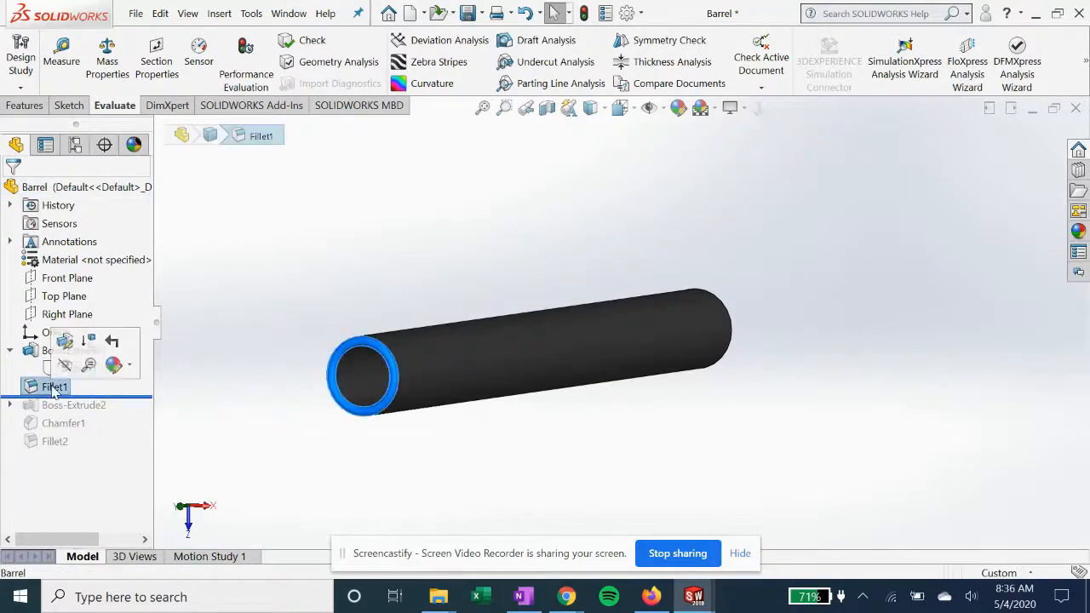
left_click(80, 346)
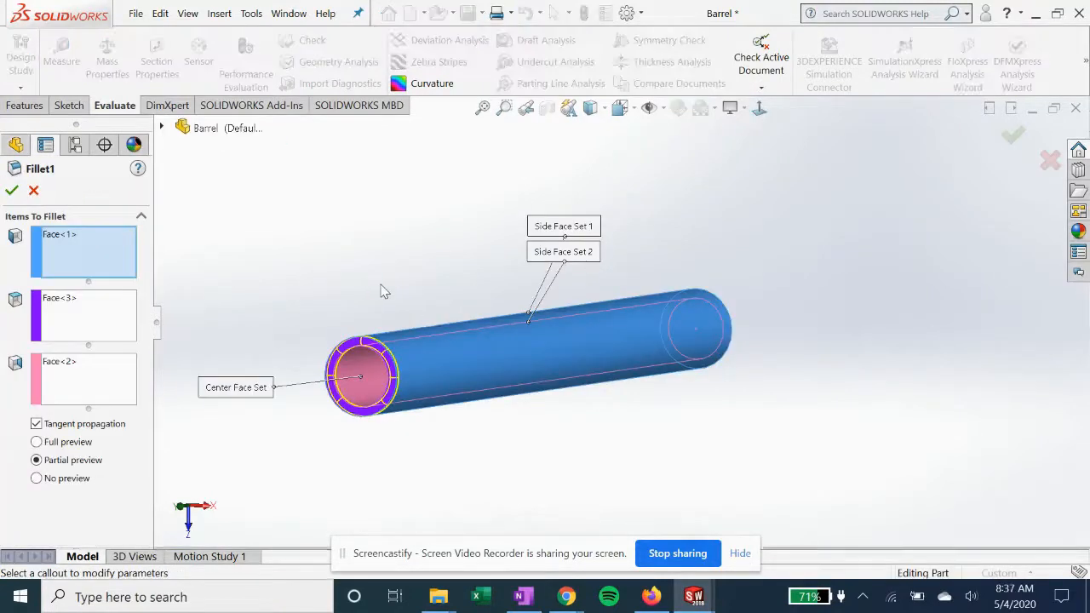
middle_click_drag(362, 240, 327, 309)
left_click(14, 191)
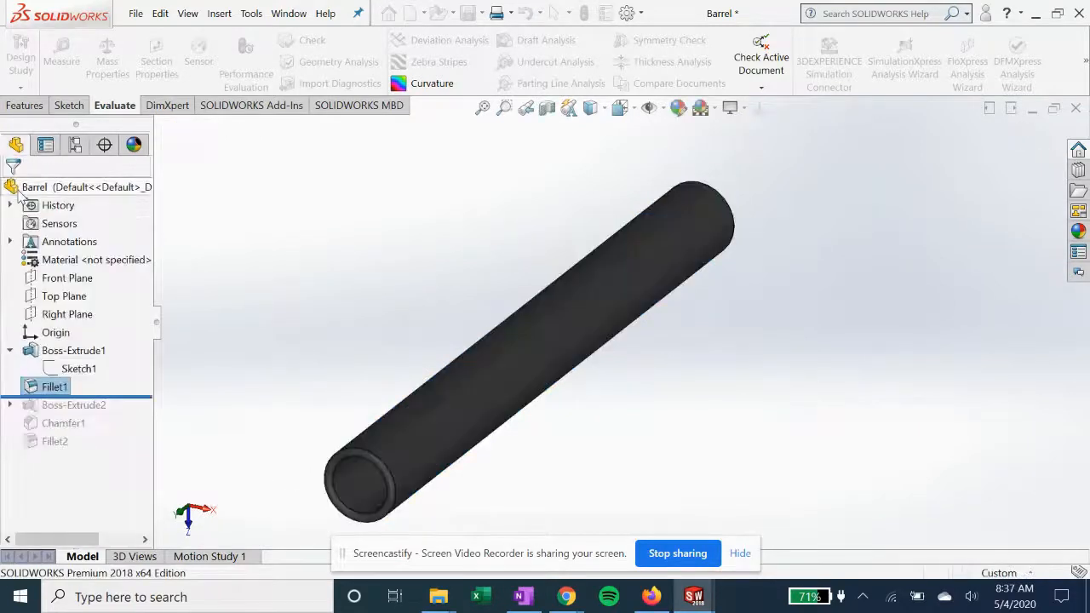
Roll the barrel forward past Boss-Extrude2, examine its sketch circles and diameter from an angle and normal to the plane, and exit the sketch
left_click_drag(132, 394, 132, 409)
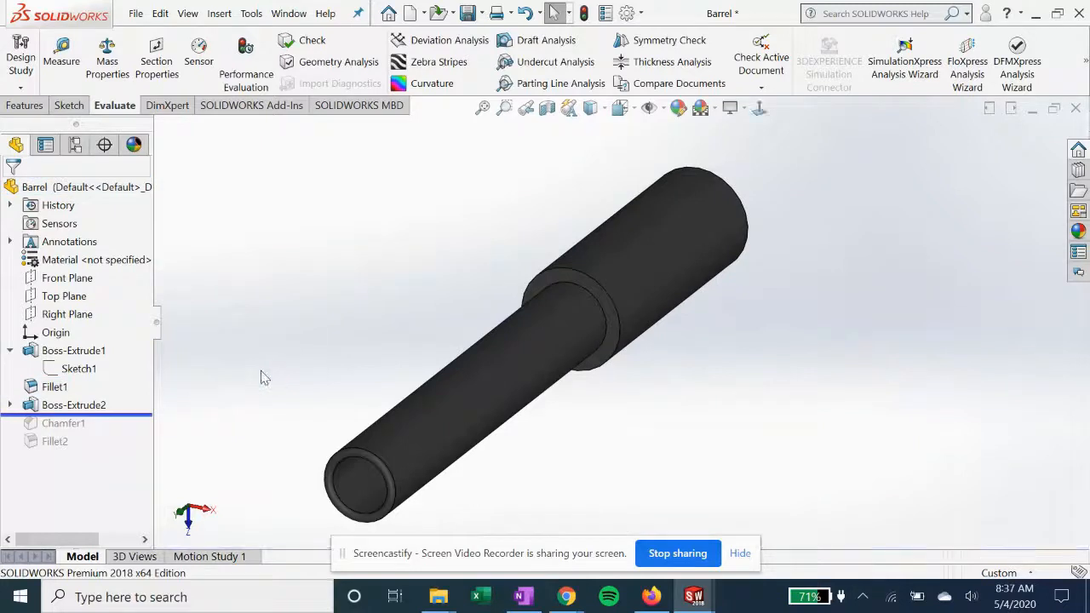
left_click(10, 405)
left_click(73, 424)
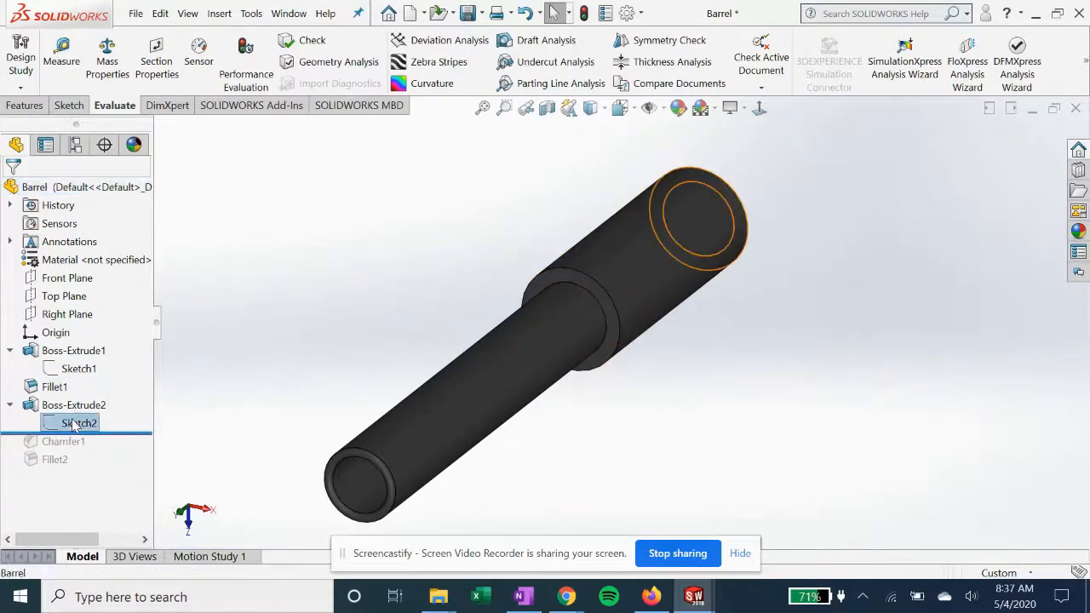
left_click(85, 372)
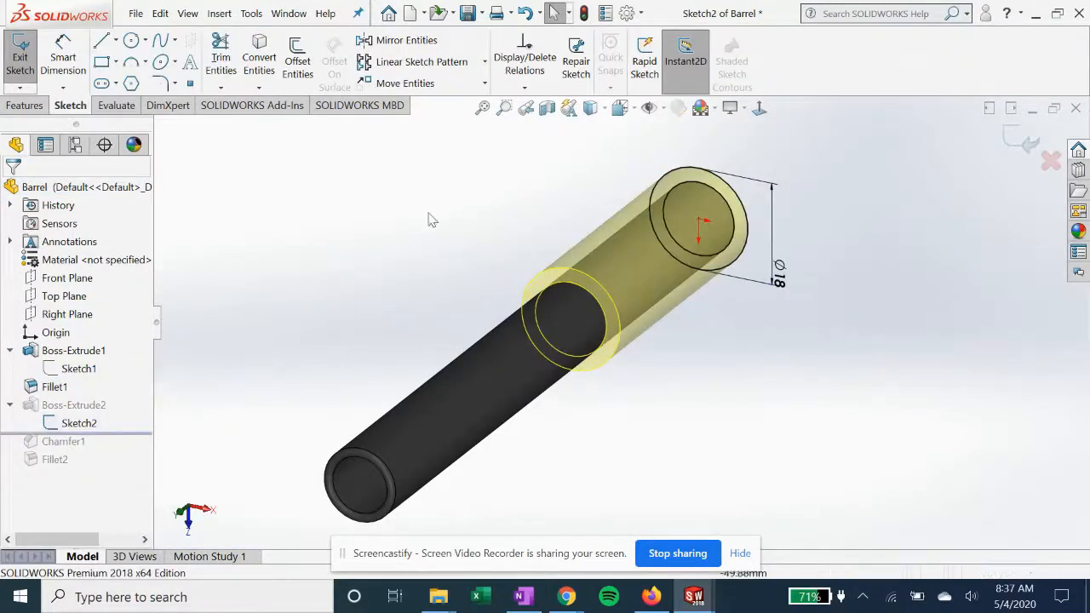
middle_click_drag(472, 201, 415, 159)
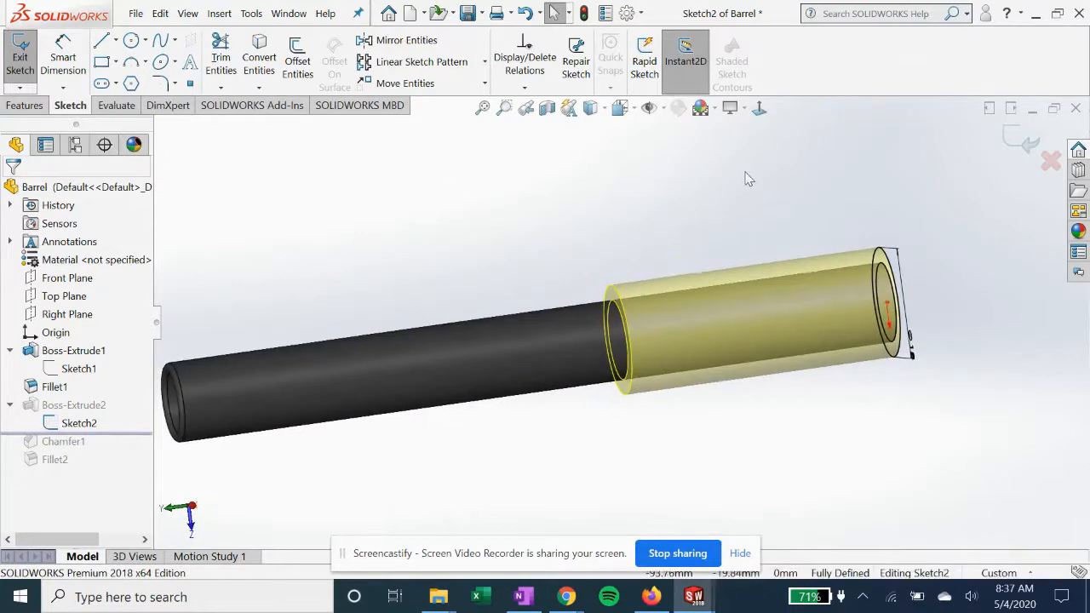
left_click(759, 107)
middle_click_drag(554, 298, 619, 336)
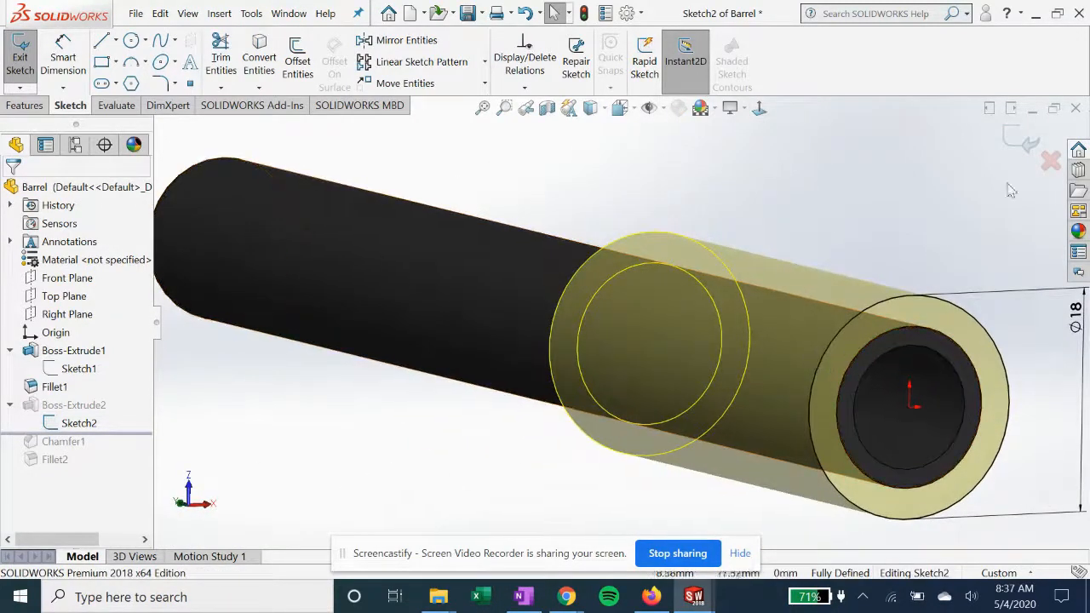
left_click(759, 108)
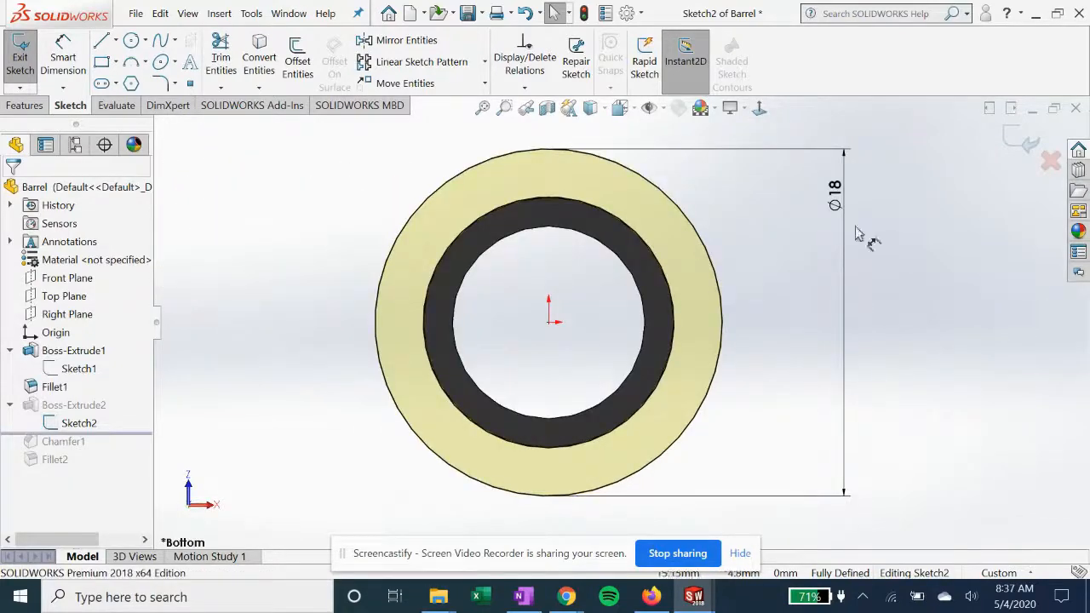
left_click(1027, 143)
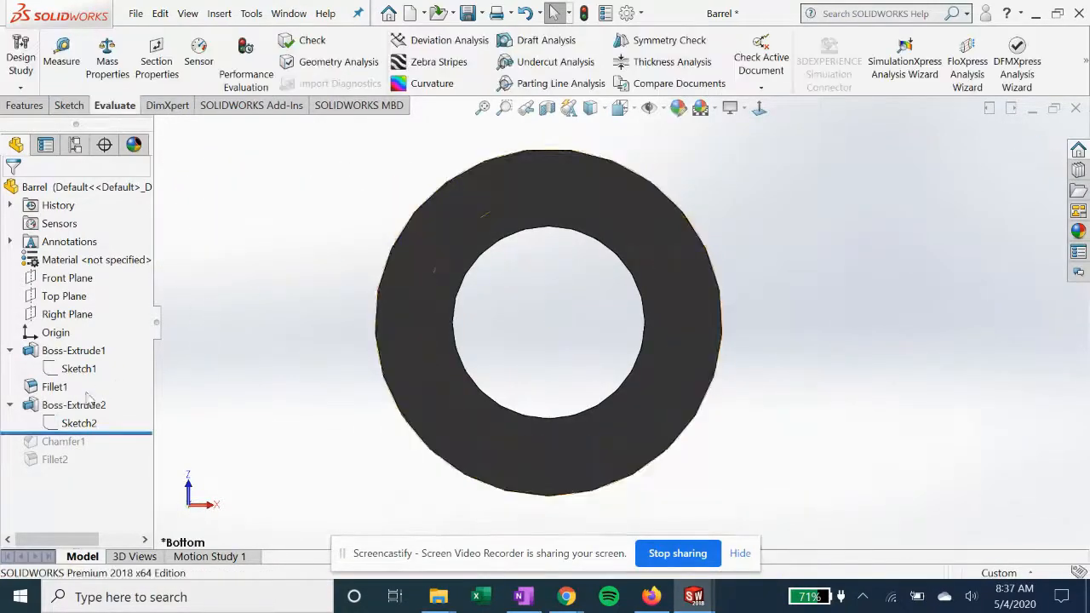
Open Boss-Extrude2 for editing, examine its blind extrusion settings and preview, and close it with the settings kept
left_click(81, 408)
left_click(92, 361)
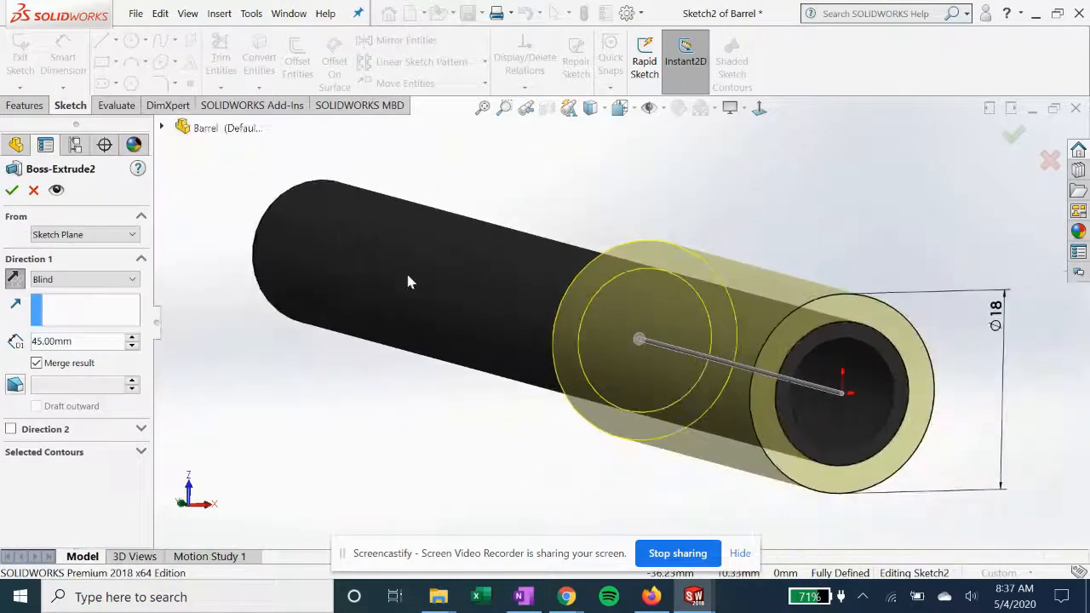
left_click(19, 195)
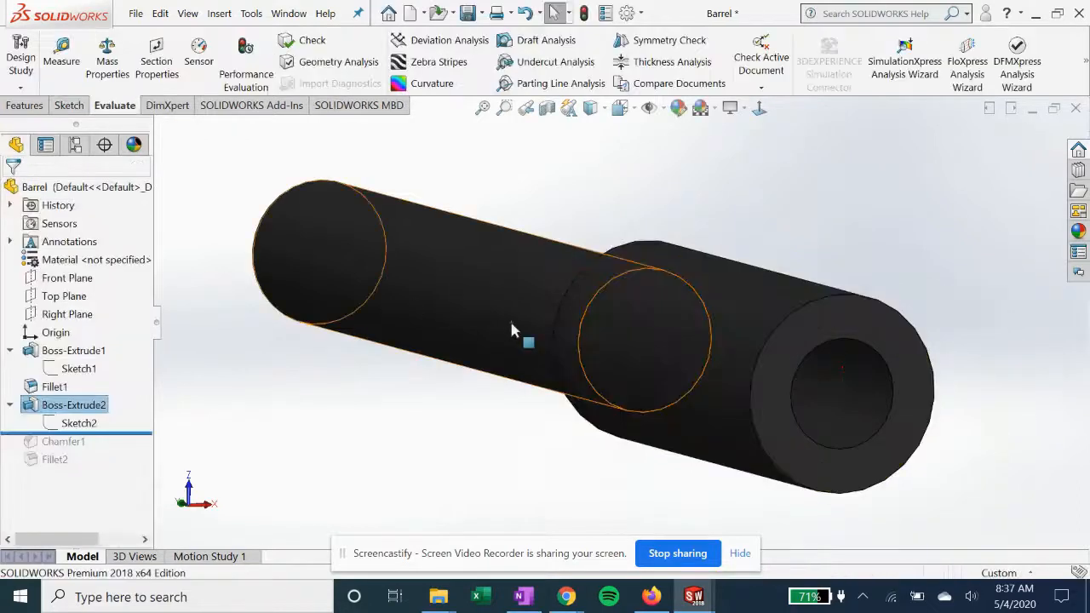
Roll the barrel forward past Chamfer1, review the chamfer's edge, distance and angle settings, and close it with the settings kept
left_click_drag(145, 434, 145, 443)
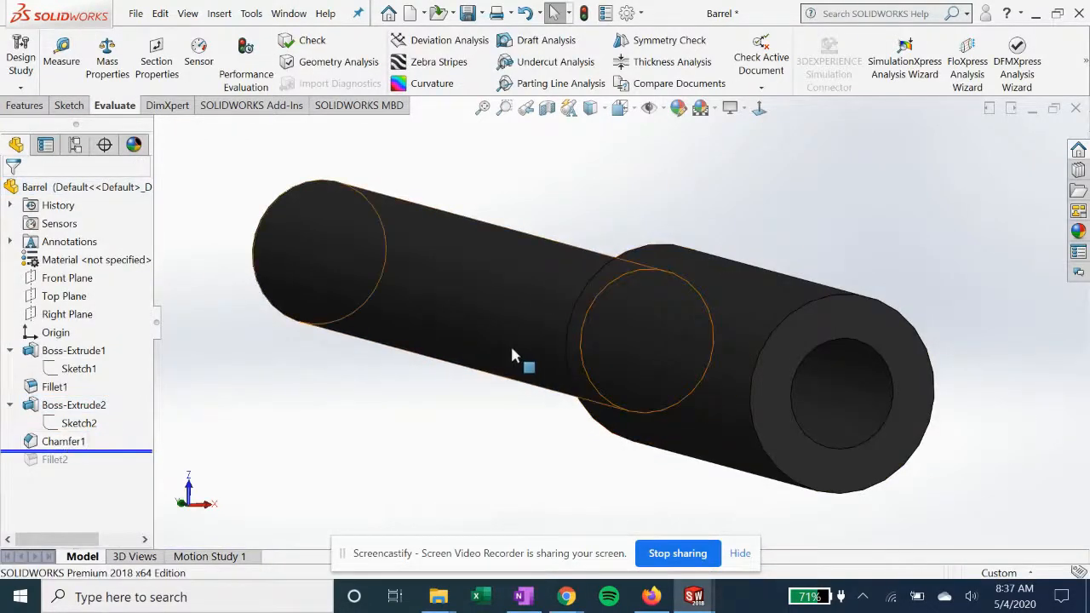
scroll(561, 375, "down", 5)
scroll(561, 376, "up", 5)
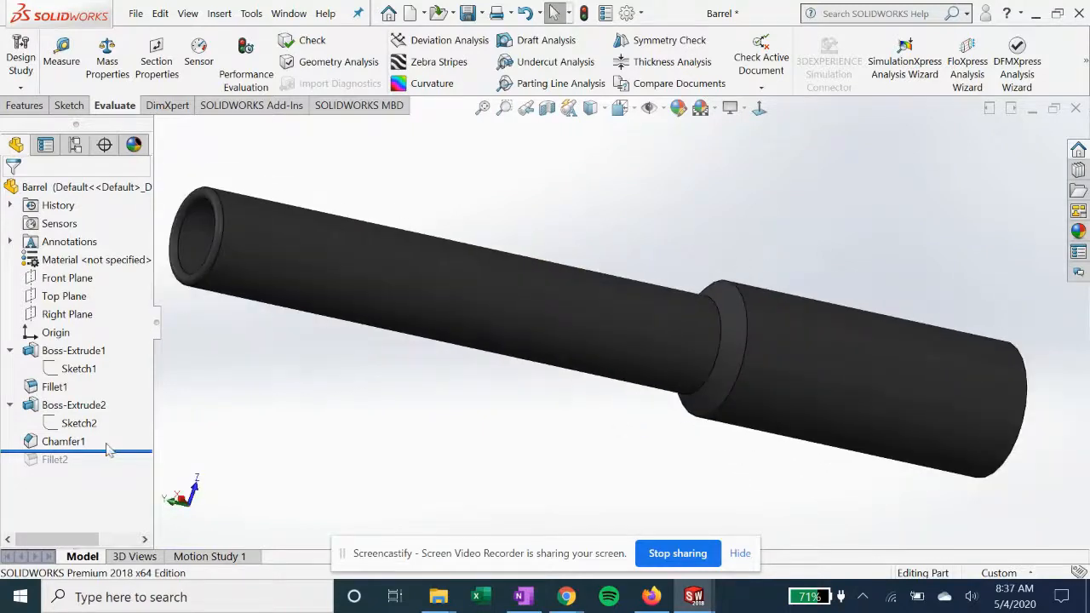
left_click(115, 443)
left_click(95, 394)
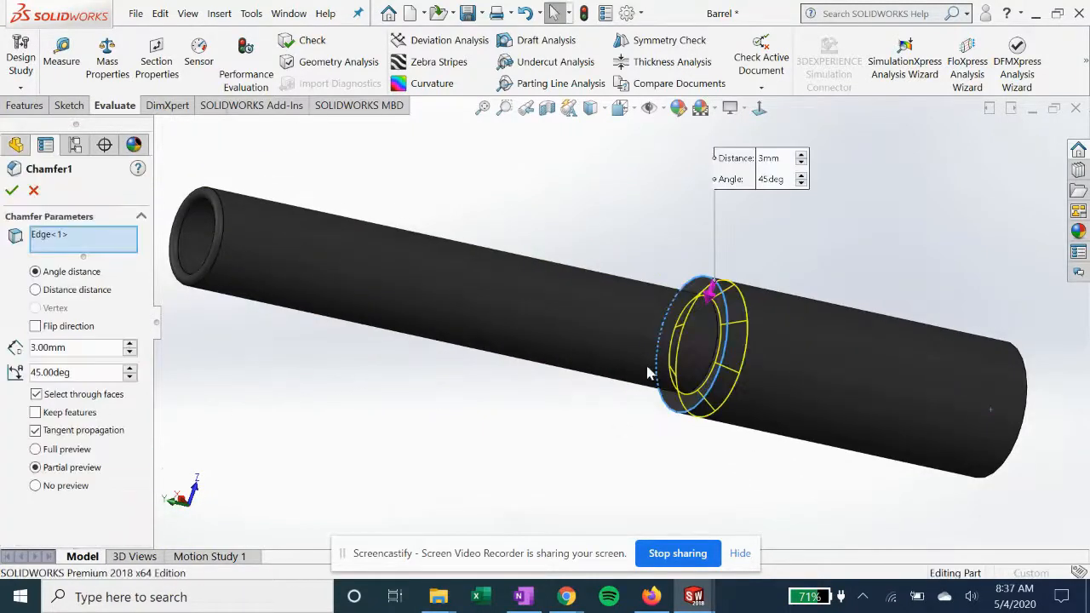
middle_click_drag(676, 367, 749, 390)
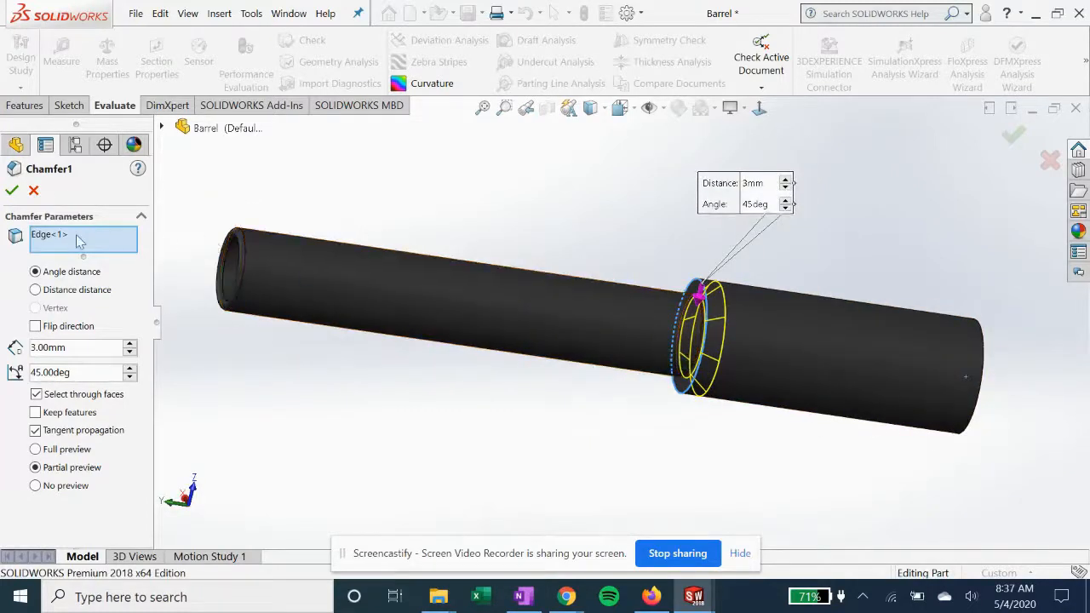
left_click(12, 187)
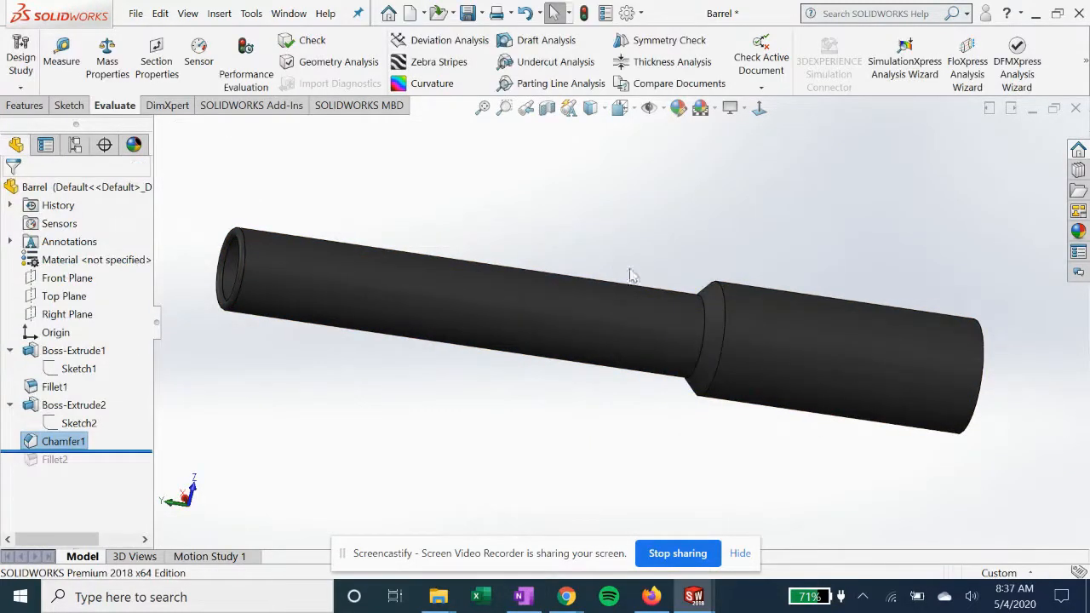
Roll the barrel forward past Fillet2, review the fillet's edge selections and radius, and close it with the settings kept
middle_click_drag(710, 347, 527, 385)
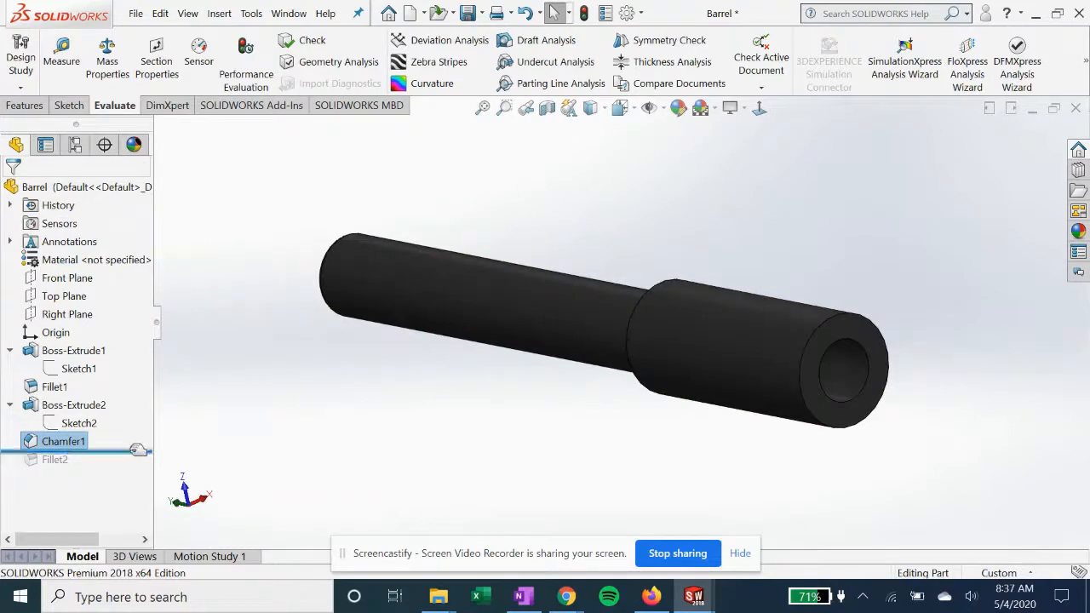
left_click_drag(138, 450, 138, 468)
middle_click_drag(500, 349, 584, 391)
left_click(74, 460)
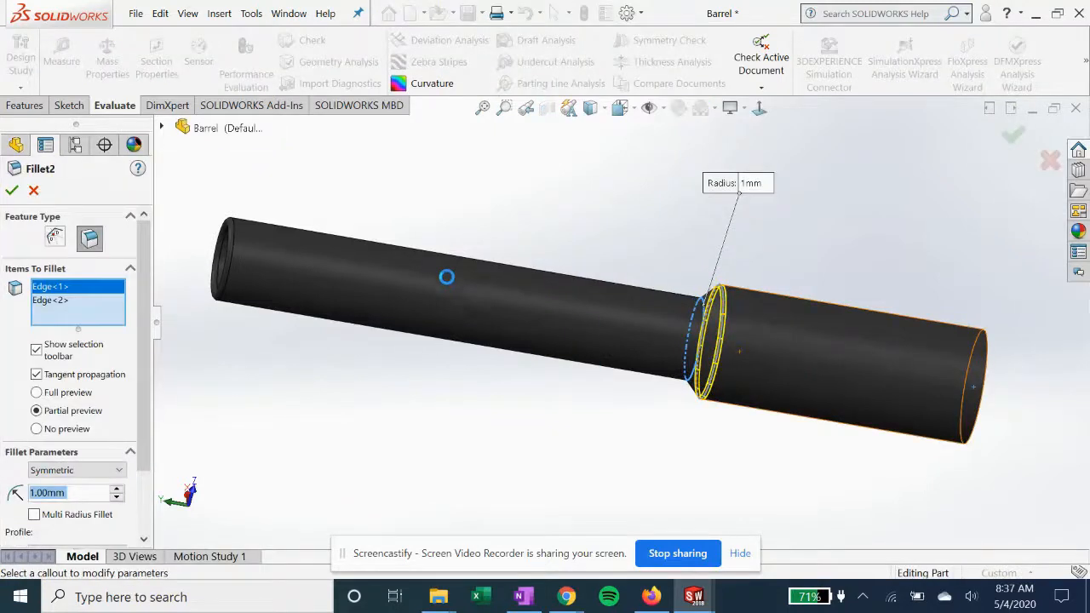
left_click(12, 191)
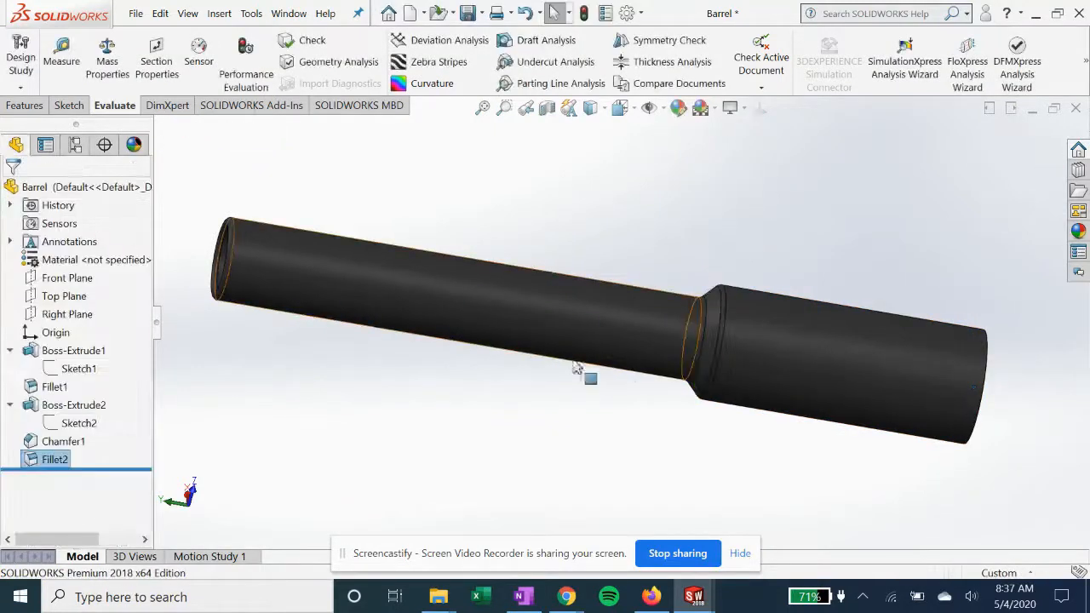
middle_click_drag(657, 390, 602, 375)
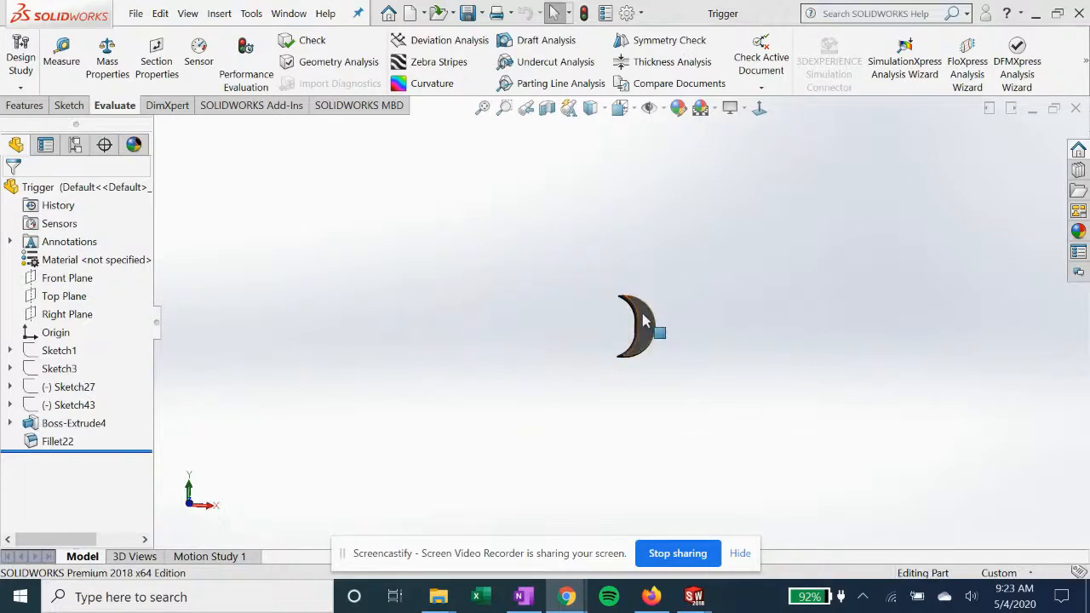
Roll the Trigger part back to just after Sketch1, show that sketch's reference drawing, and view it normal to the plane
mouse_move(100, 453)
left_mouse_down()
mouse_move(117, 368)
mouse_move(64, 361)
left_mouse_up()
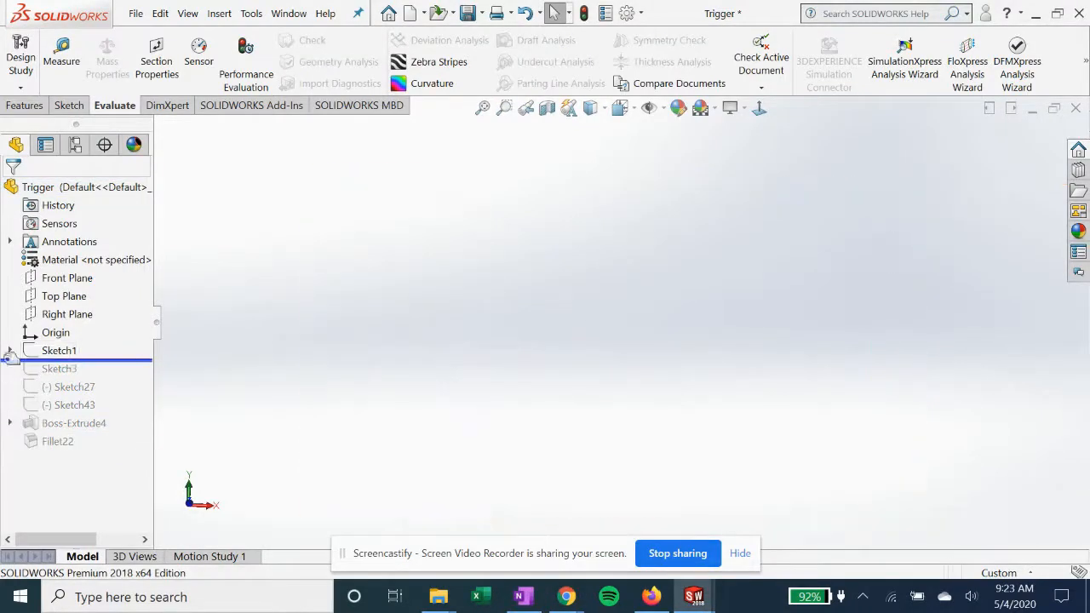
right_click(52, 351)
left_click(491, 371)
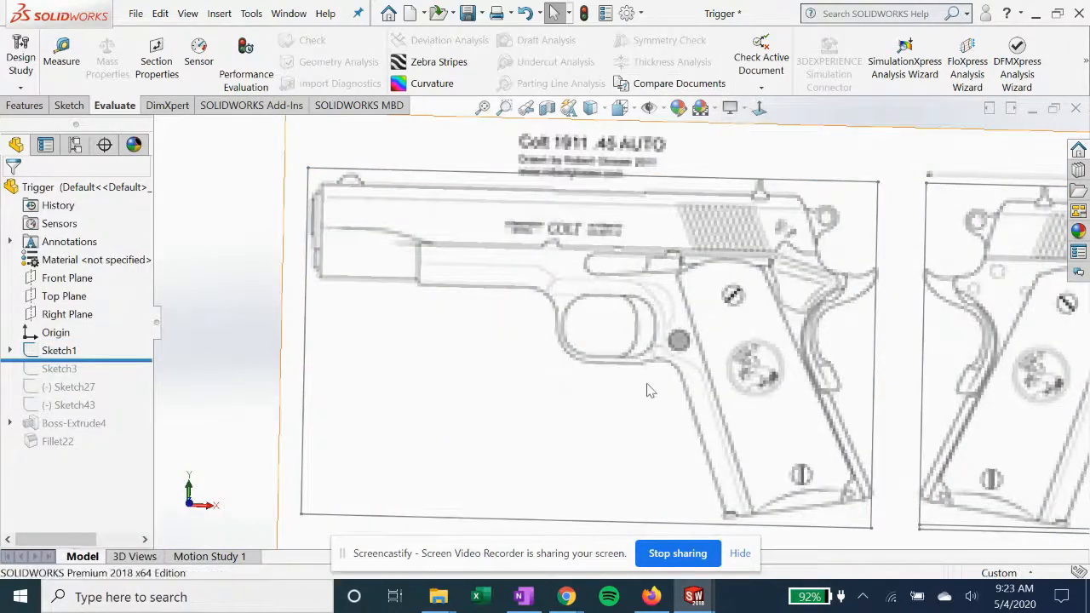
left_click(760, 109)
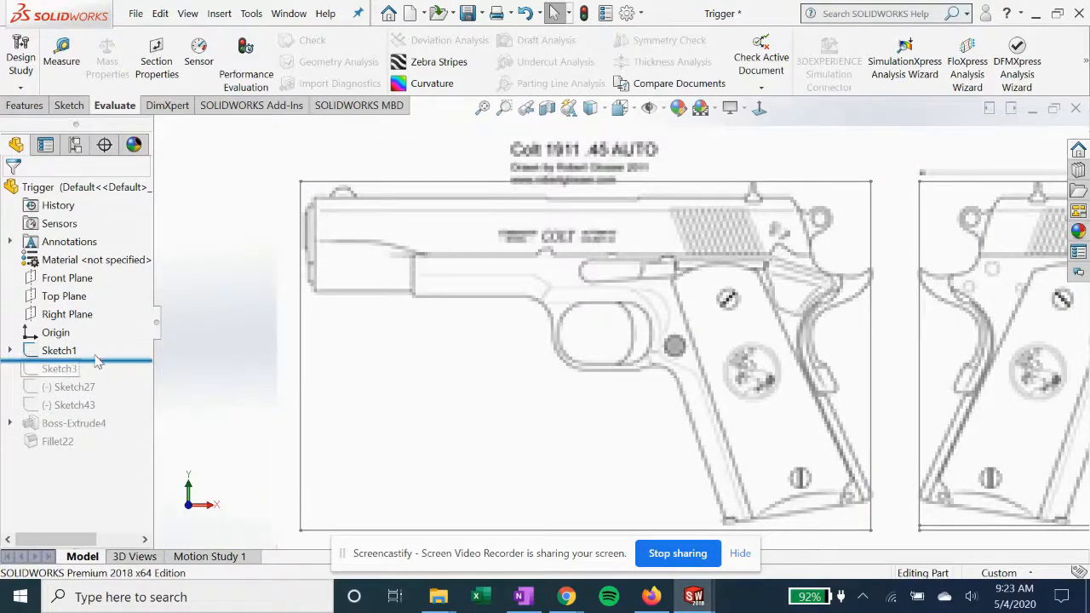
Roll the Trigger part forward past Sketch27 and Sketch43, and orient the view normal to Sketch43
left_click_drag(113, 358, 114, 390)
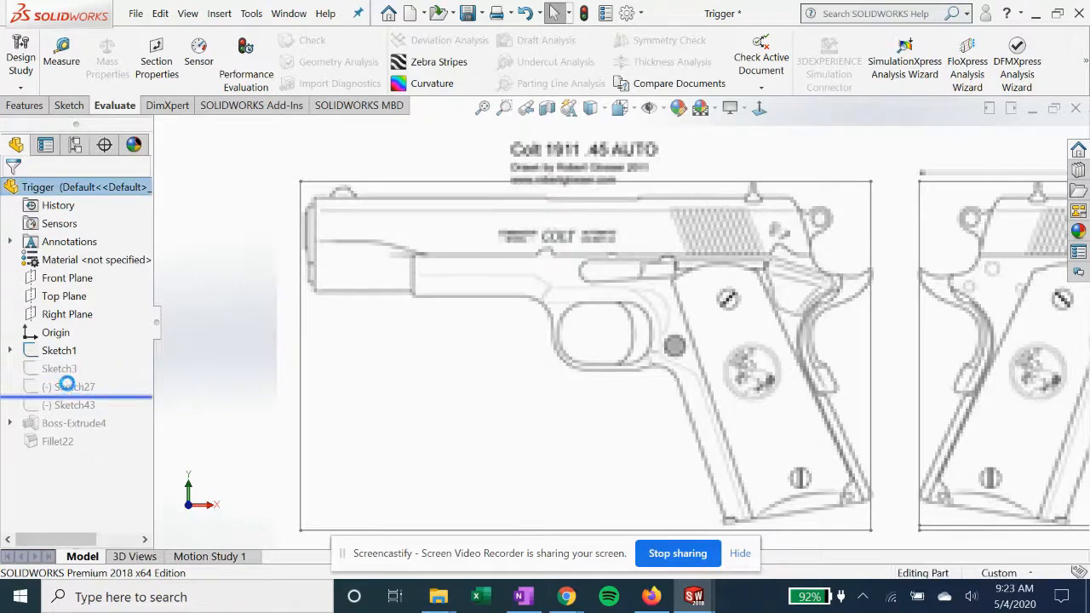
right_click(70, 388)
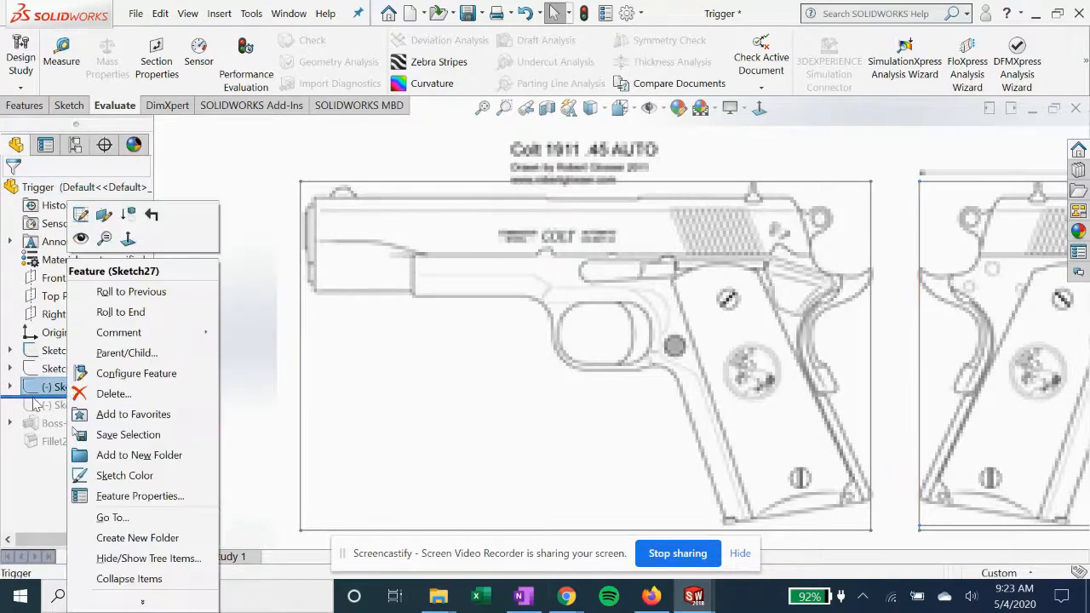
left_click_drag(50, 397, 53, 416)
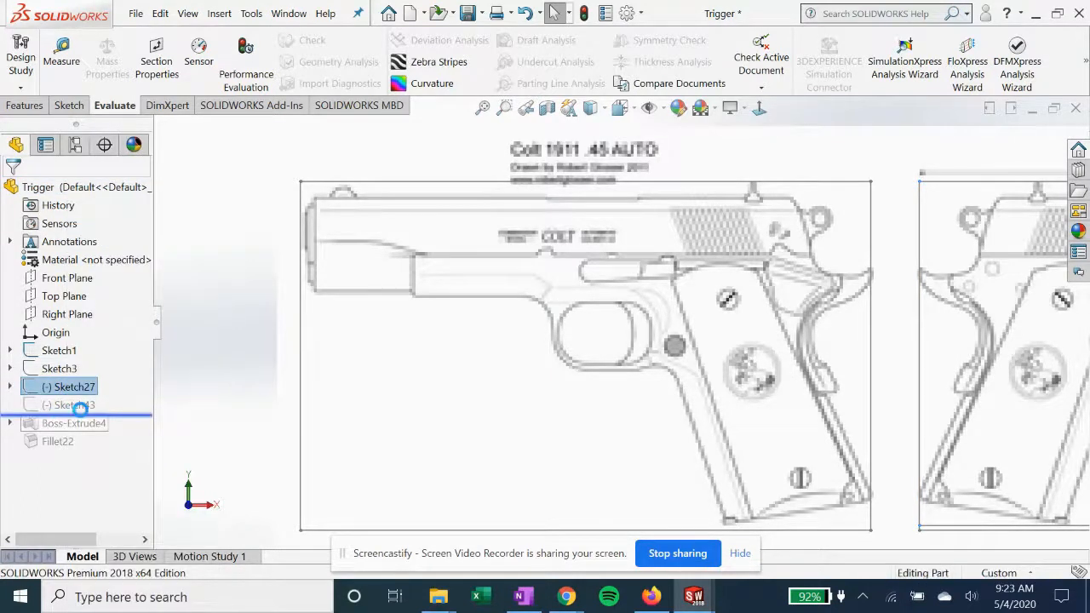
left_click(77, 405)
left_click(94, 359)
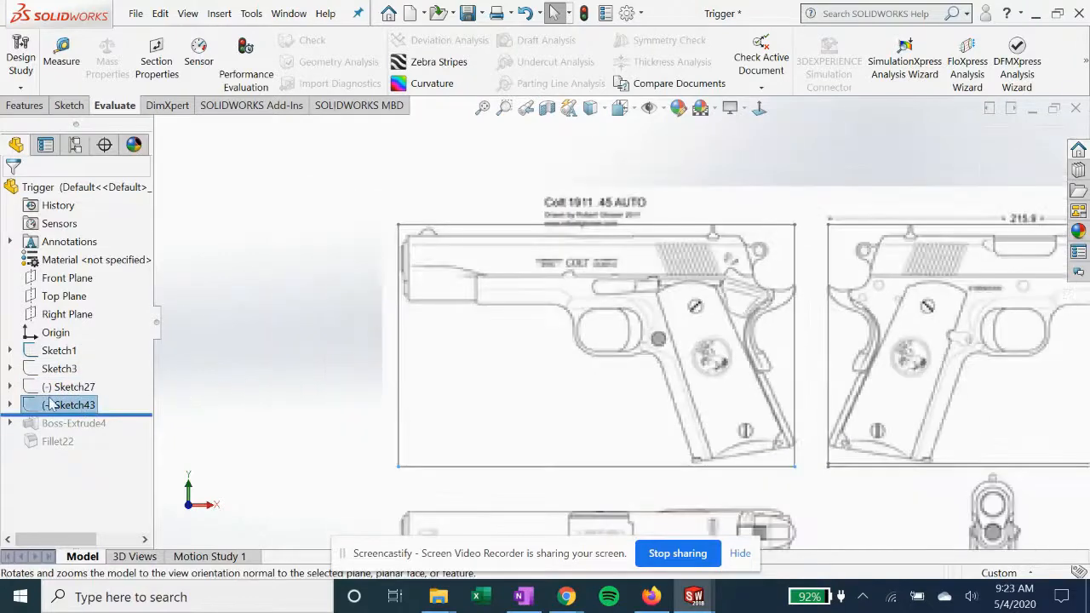
Open Sketch1 to examine its rectangles around the reference views, exit it, and expand Sketch43 to check its contents
right_click(58, 352)
left_click(80, 220)
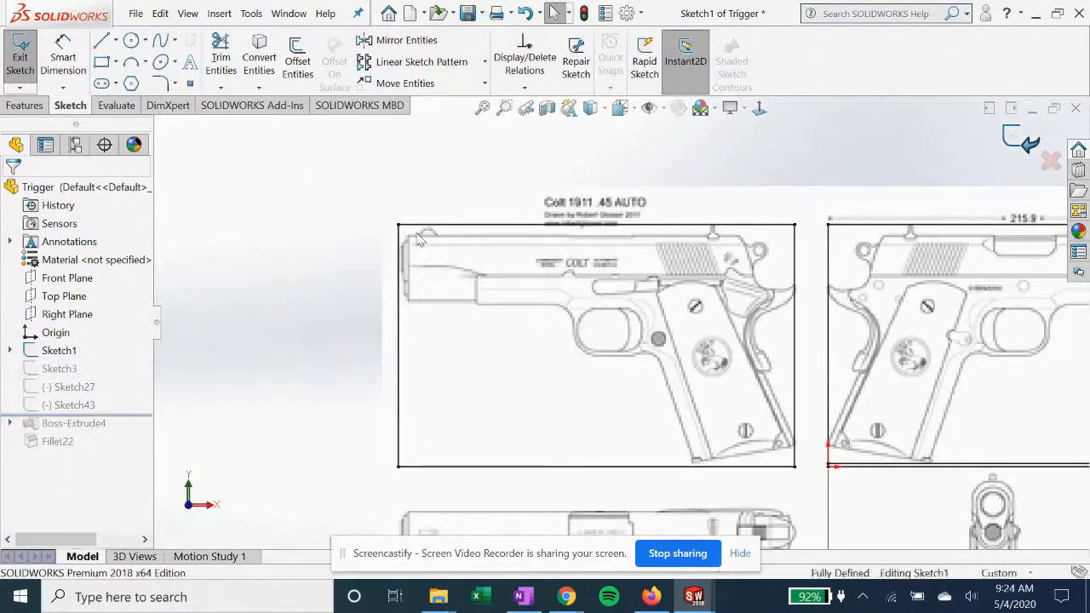
right_click(75, 405)
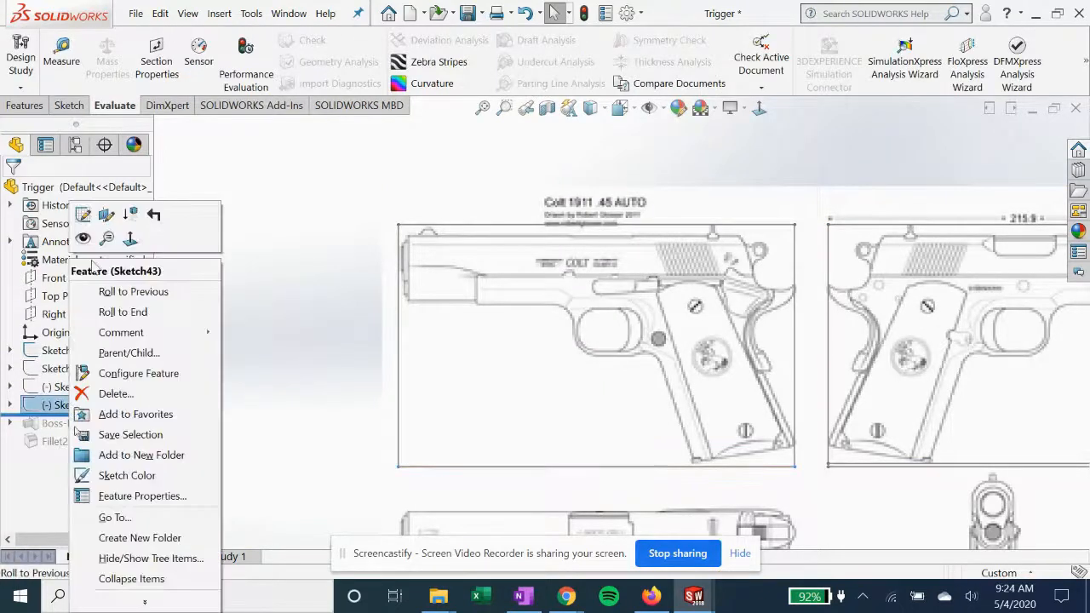
left_click(11, 405)
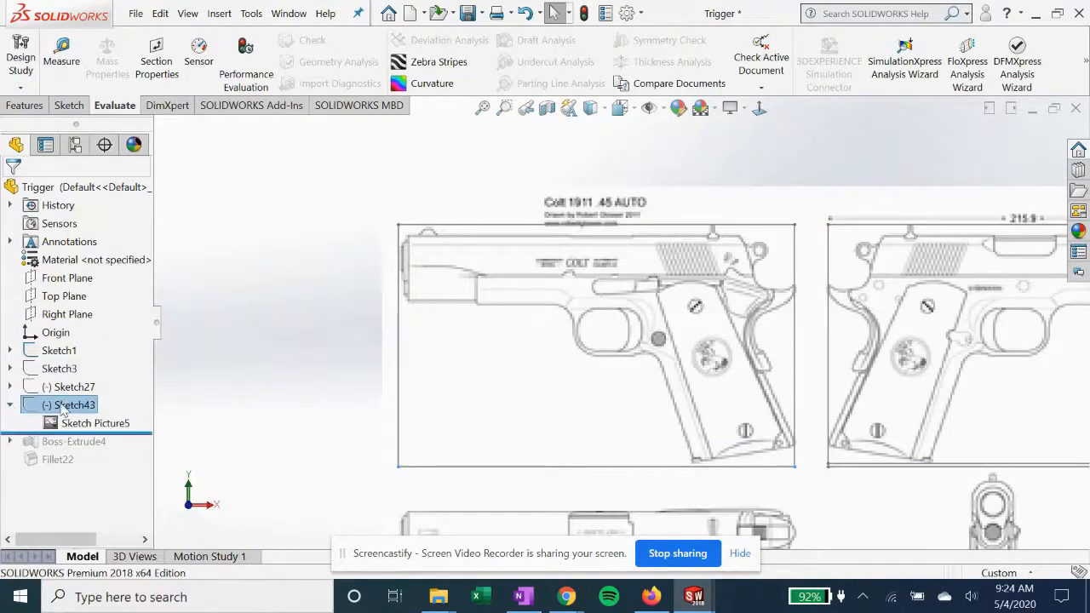
Roll the Trigger part forward past Boss-Extrude4, examine the arcs of its Sketch13 against the reference drawing, and exit the sketch
left_click_drag(134, 434, 134, 451)
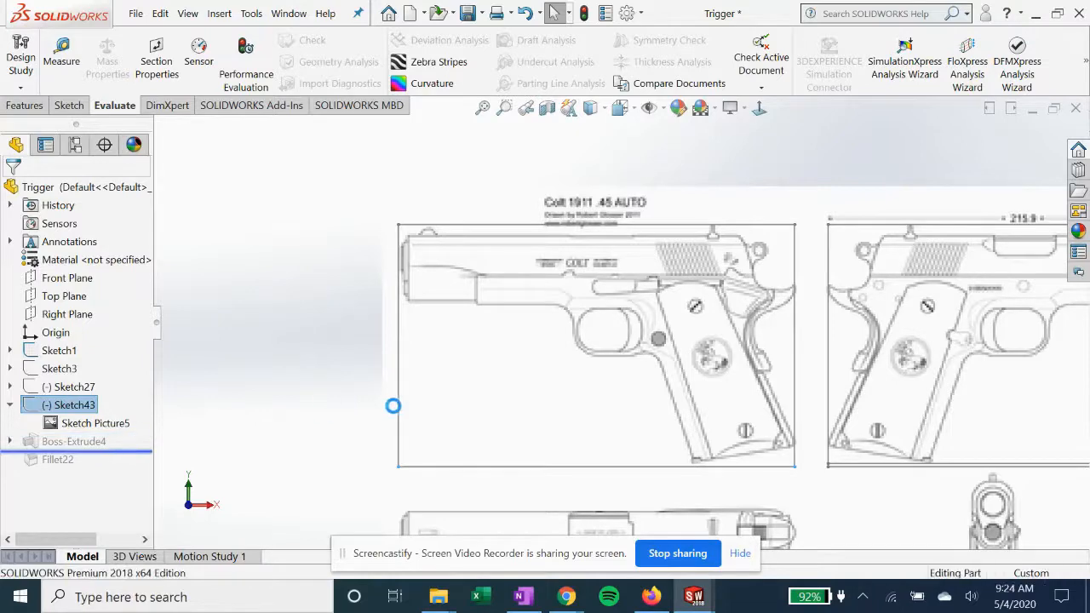
left_click(10, 442)
left_click(85, 459)
left_click(113, 414)
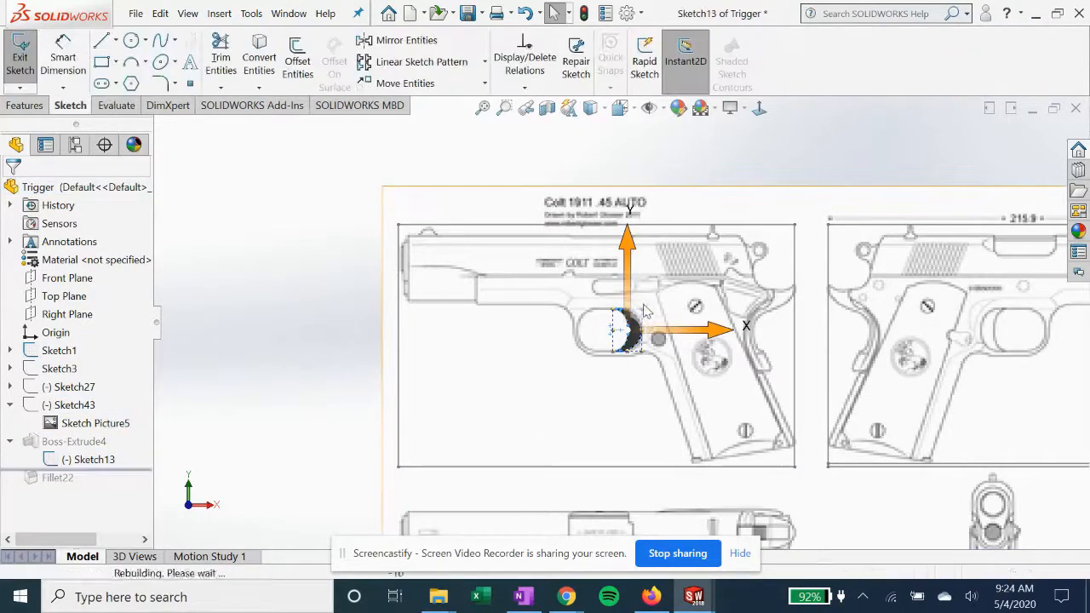
scroll(644, 312, "down", 5)
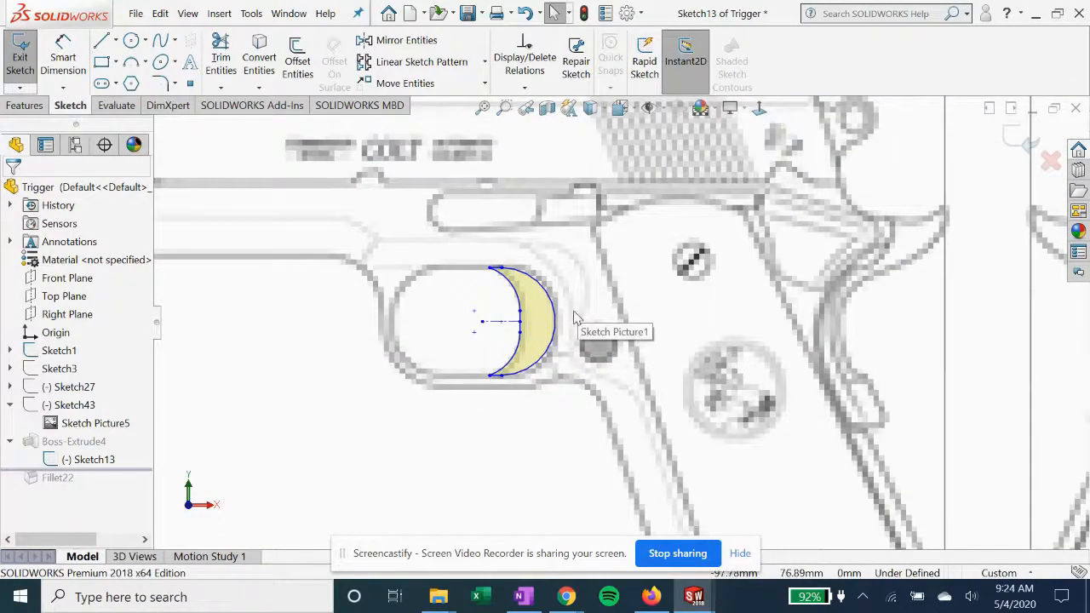
scroll(515, 294, "down", 2)
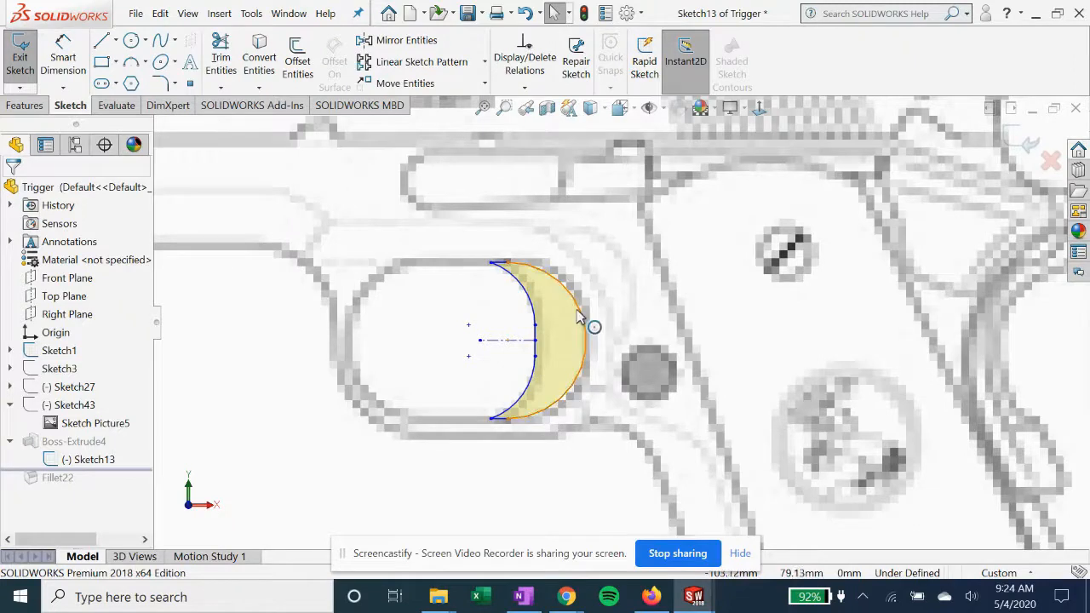
scroll(578, 315, "up", 1)
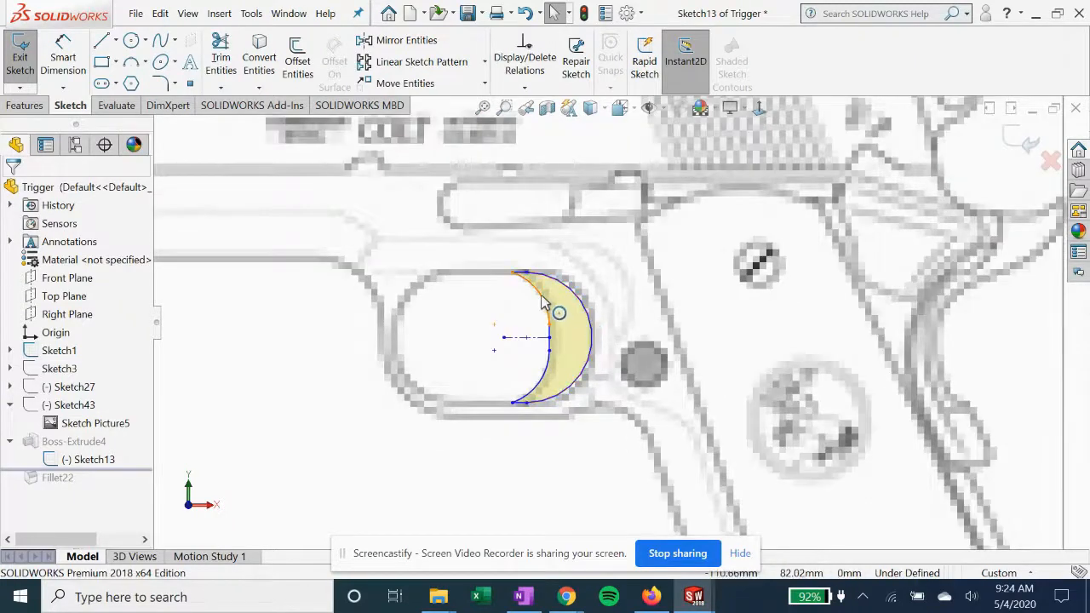
left_click(146, 65)
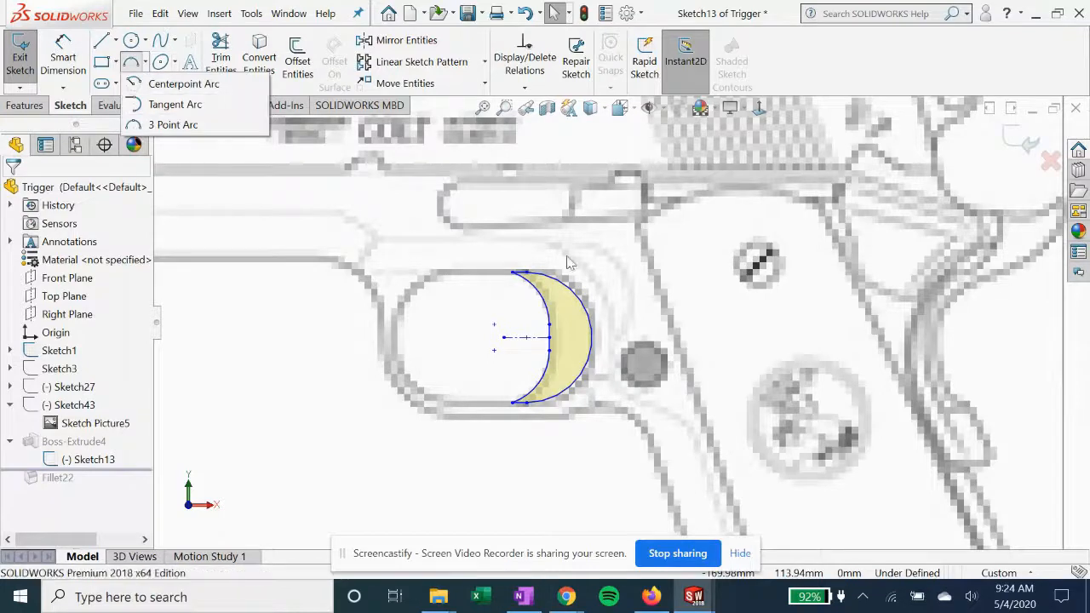
left_click(1026, 141)
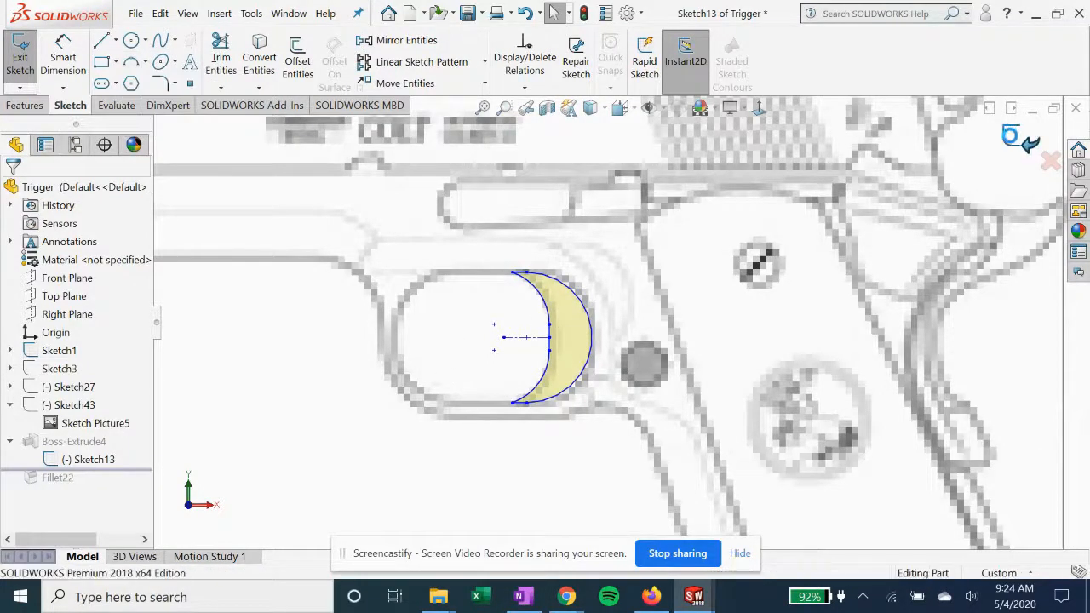
Open Boss-Extrude4's definition to examine its Mid Plane 5 mm extrusion of the trigger profile, and close it
left_click(63, 443)
left_click(75, 396)
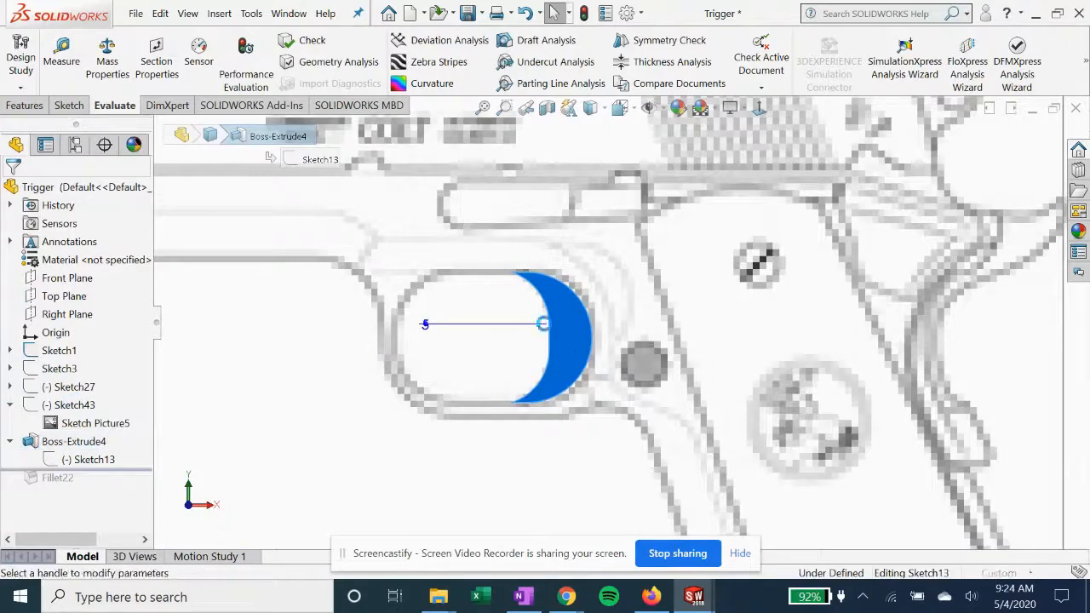
middle_click_drag(562, 311, 753, 273)
left_click(1022, 134)
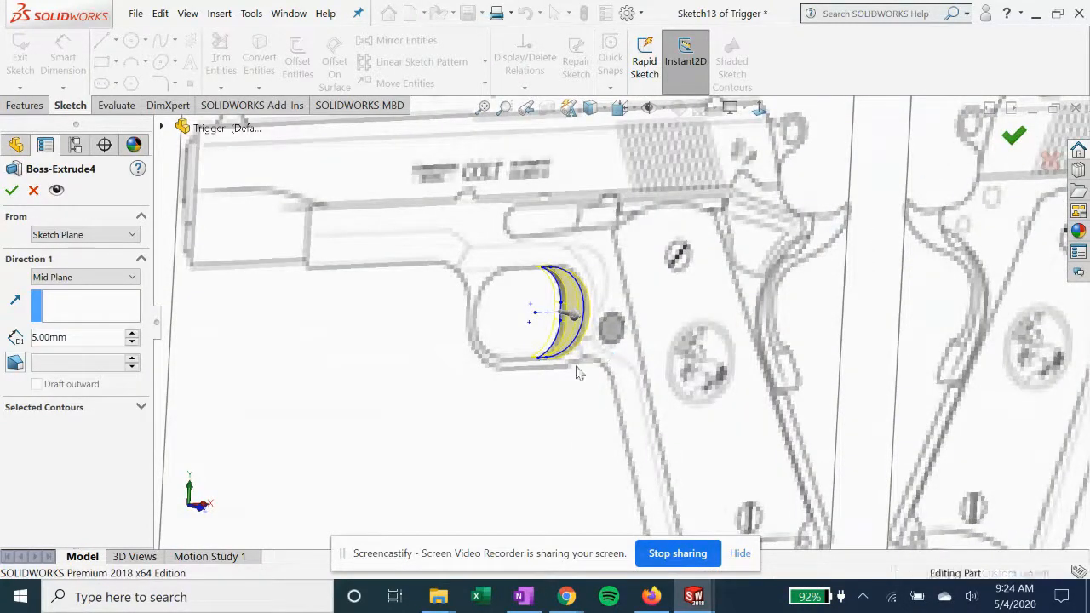
Roll the Trigger part forward past Fillet22 and examine the rounded front edges of the trigger
left_click_drag(123, 470, 124, 487)
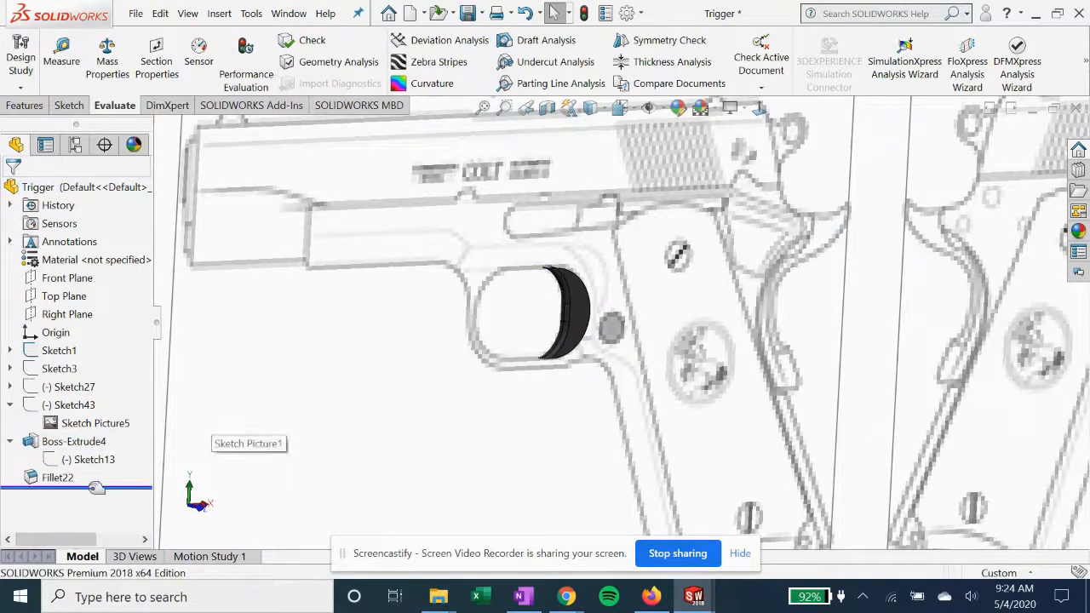
left_click(57, 478)
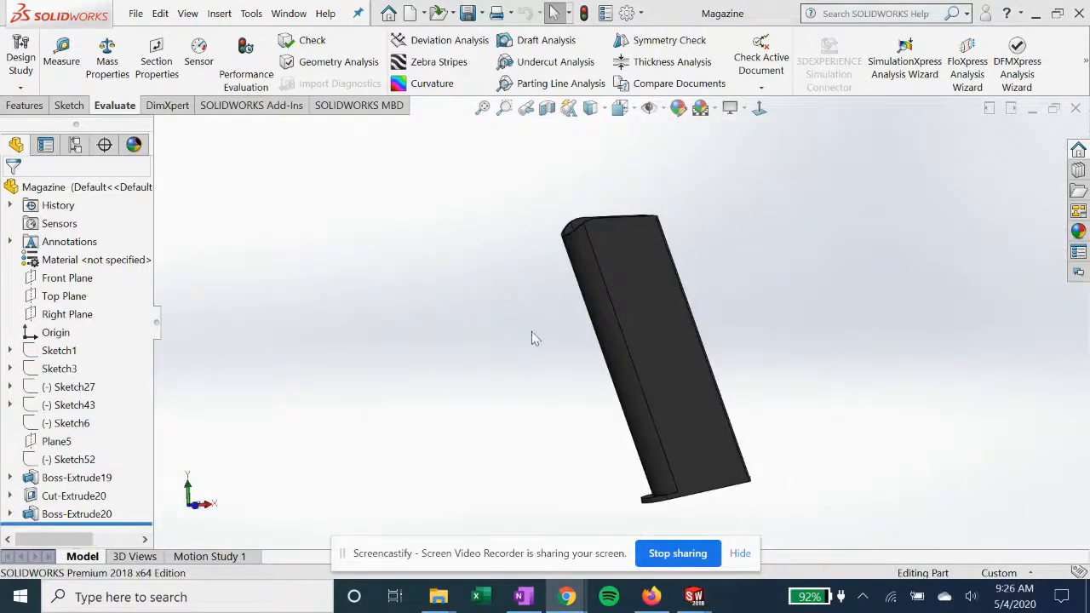
middle_click_drag(532, 338, 633, 369)
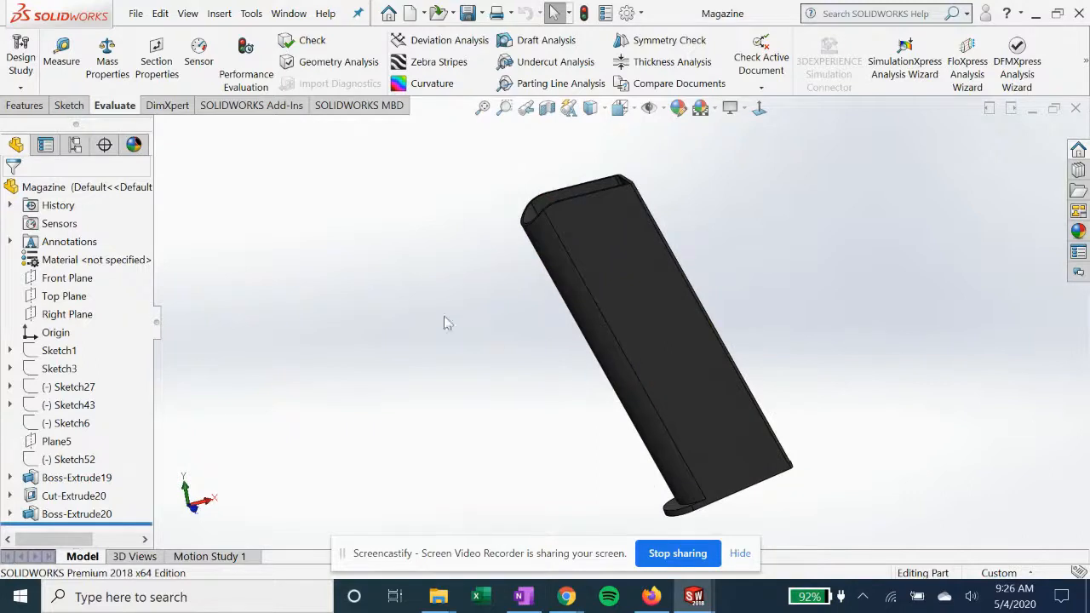
Roll the Magazine part back to just after Sketch1 and show that sketch's reference drawing
left_click(128, 521)
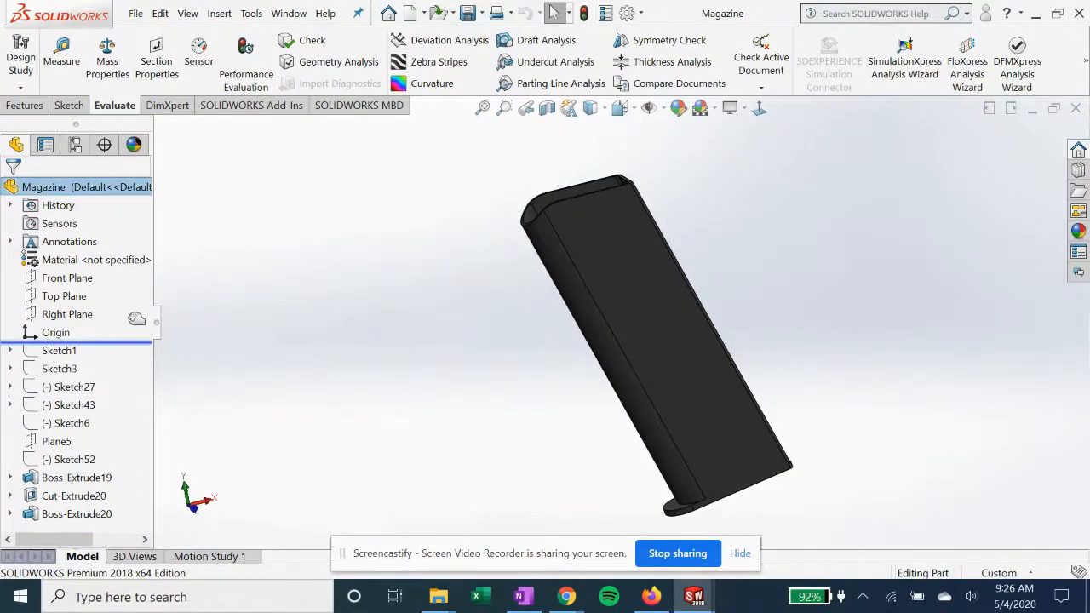
mouse_move(135, 348)
left_mouse_down()
mouse_move(127, 360)
mouse_move(66, 358)
left_mouse_up()
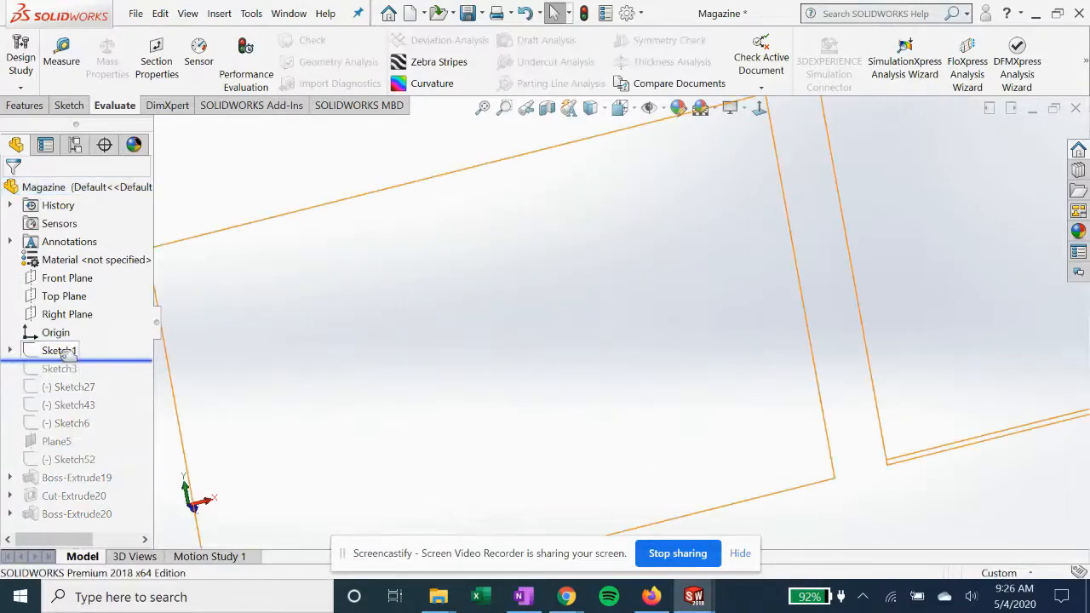
right_click(61, 353)
left_click(86, 237)
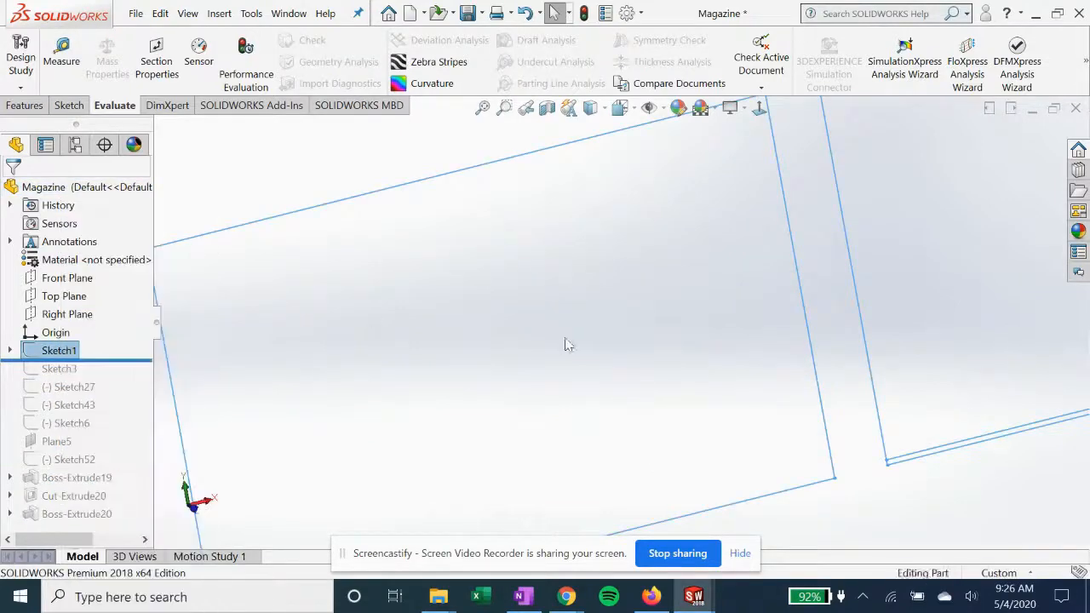
scroll(579, 373, "up", 5)
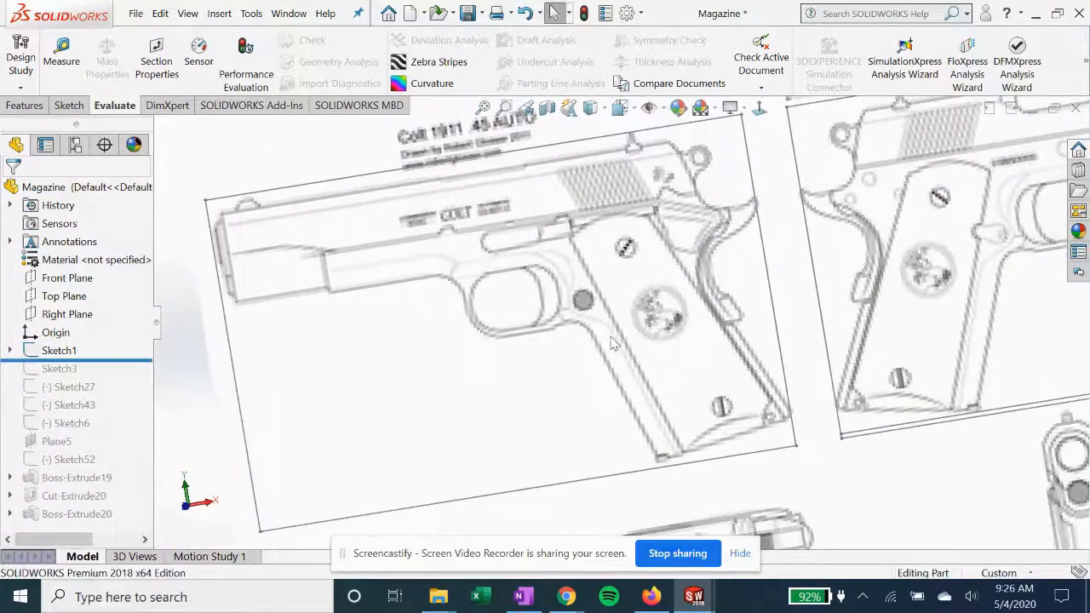
scroll(679, 370, "up", 2)
middle_click_drag(727, 349, 687, 352)
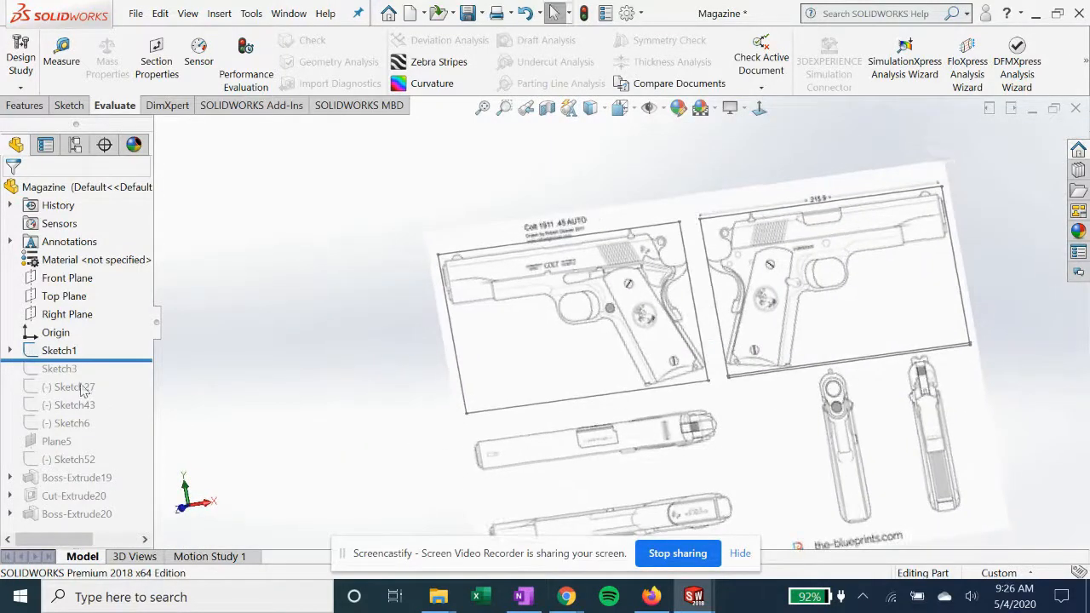
Roll the Magazine part forward past Sketch6, and show Sketch6 and Sketch43 over the reference drawings
left_click_drag(113, 358, 104, 434)
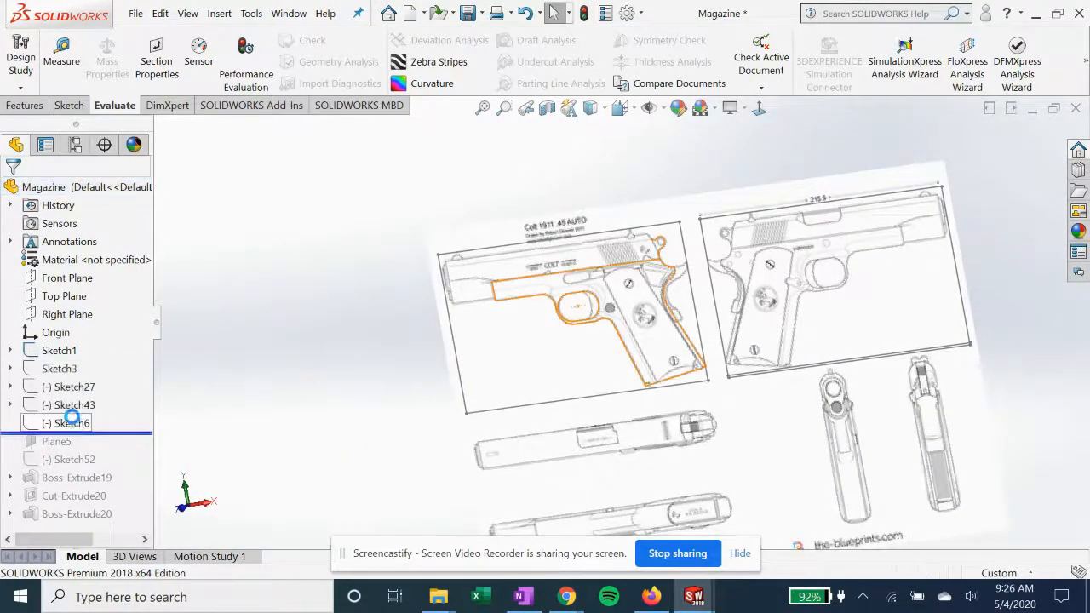
left_click(75, 423)
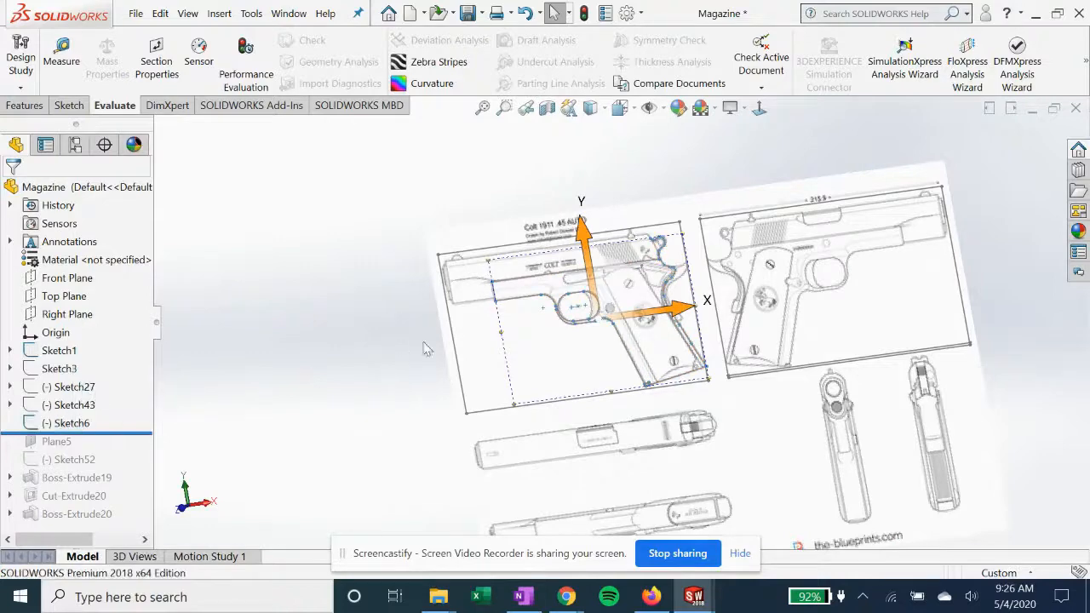
left_click(74, 404)
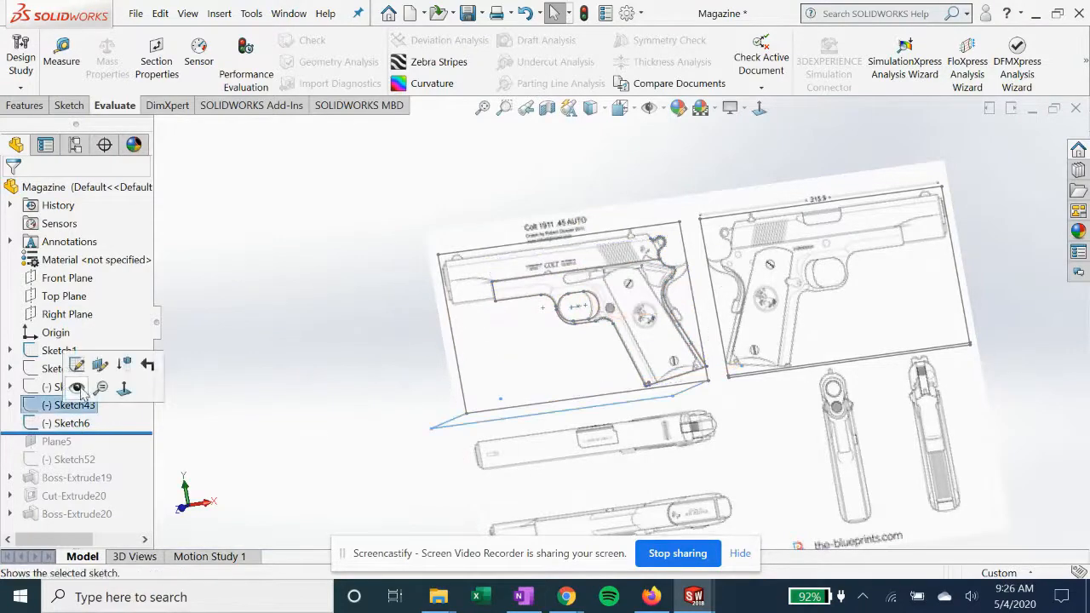
left_click(299, 407)
mouse_move(528, 380)
middle_mouse_down()
mouse_move(561, 483)
mouse_move(534, 421)
middle_mouse_up()
Roll the Magazine part forward past Plane5 and compare the plane's location with Sketch6 along the bottom of the grip
left_click_drag(130, 432, 128, 450)
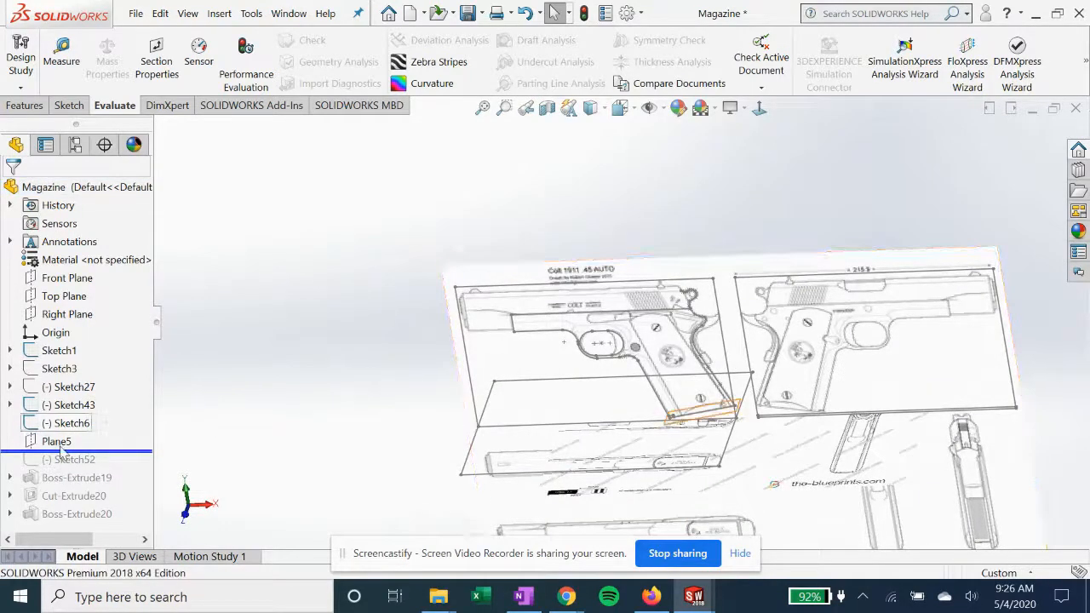
left_click(553, 402)
middle_click_drag(554, 402, 601, 345)
scroll(601, 345, "down", 6)
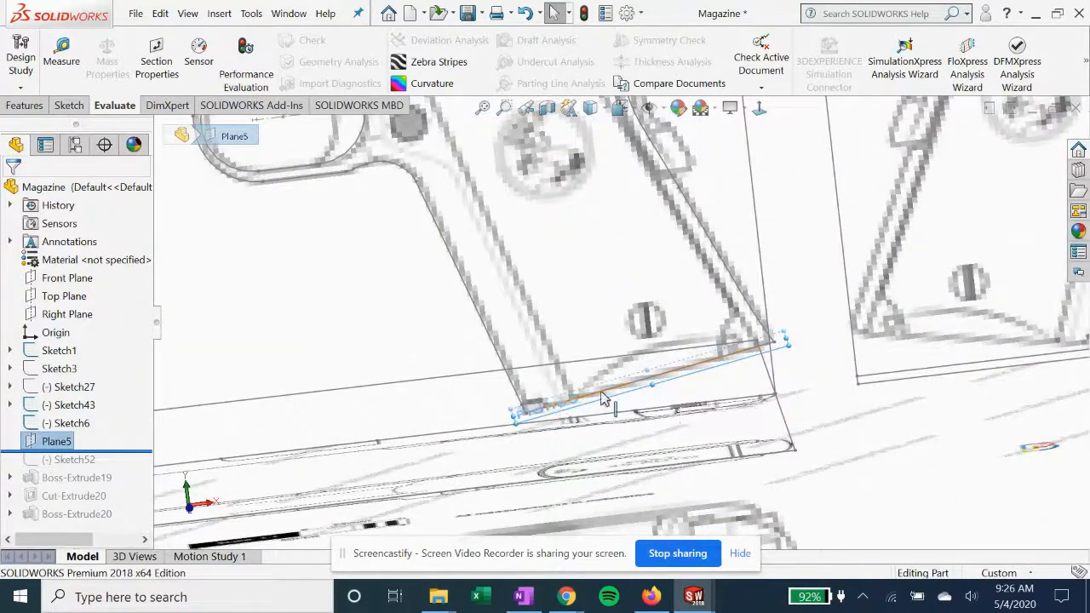
left_click(67, 424)
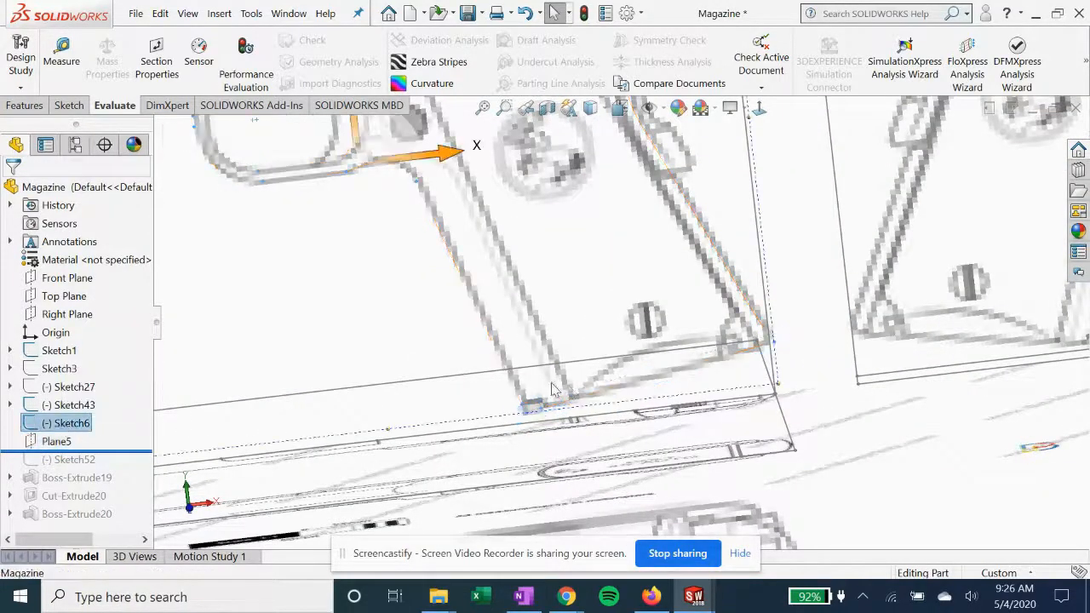
left_click(54, 442)
middle_click_drag(260, 383, 313, 400)
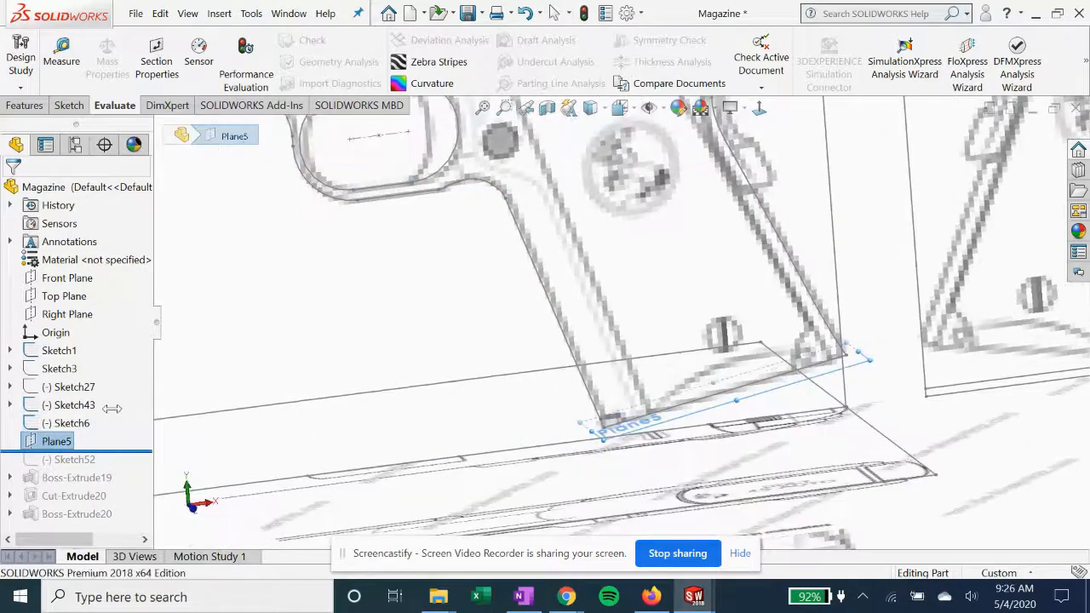
Open Plane5's definition to examine its references, perpendicular to the Front Plane and coincident with Line10 of Sketch6, and close it
right_click(37, 449)
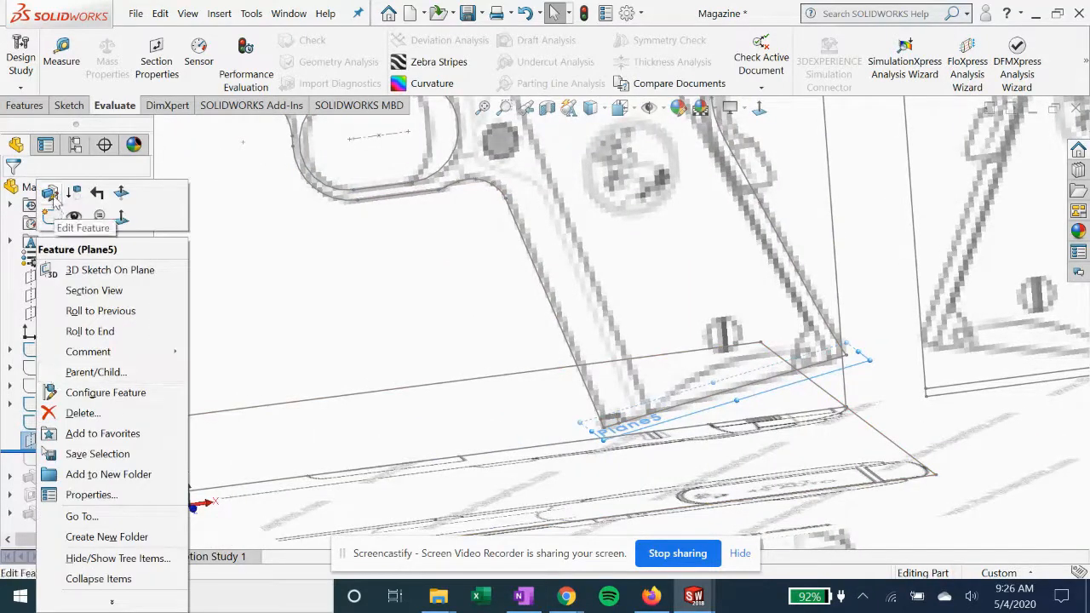
left_click(664, 378)
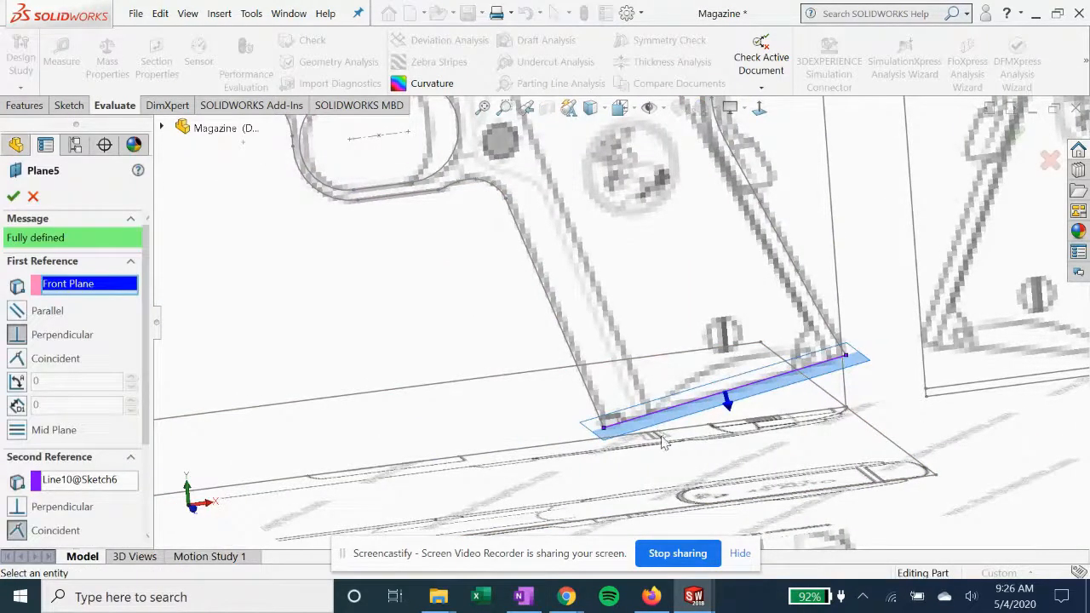
scroll(712, 427, "down", 1)
middle_click_drag(711, 426, 707, 409)
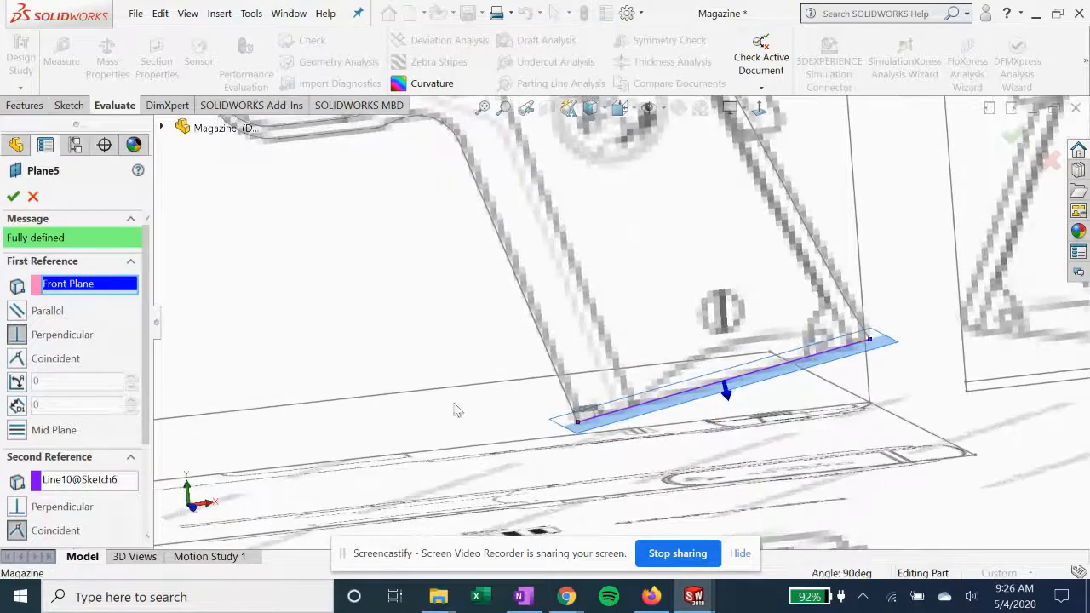
left_click(86, 480)
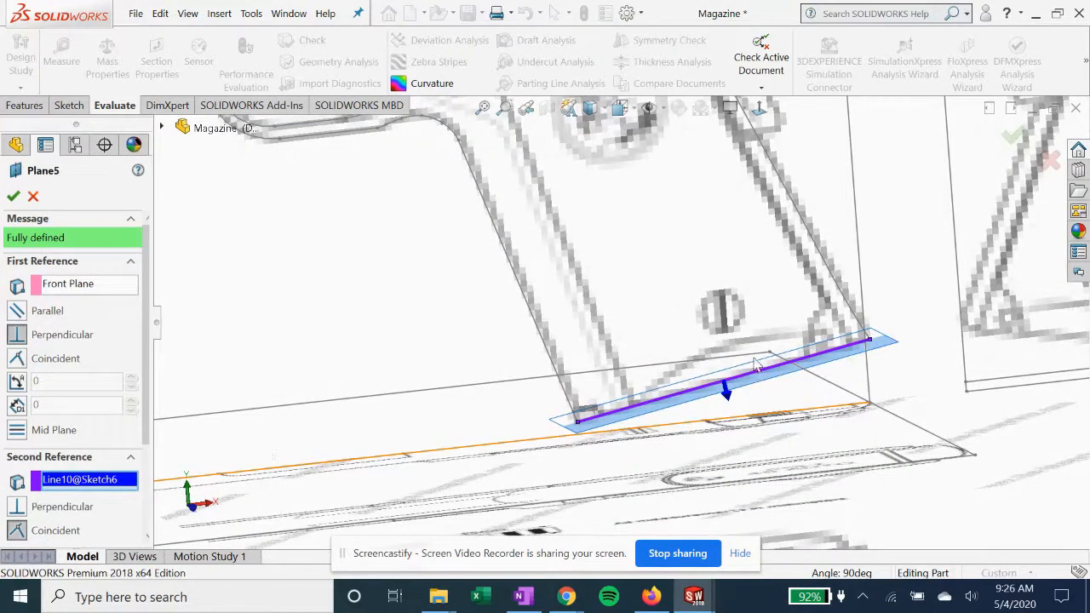
left_click(69, 287)
scroll(428, 358, "up", 3)
middle_click_drag(323, 280, 520, 322)
scroll(957, 477, "up", 3)
scroll(911, 378, "down", 1)
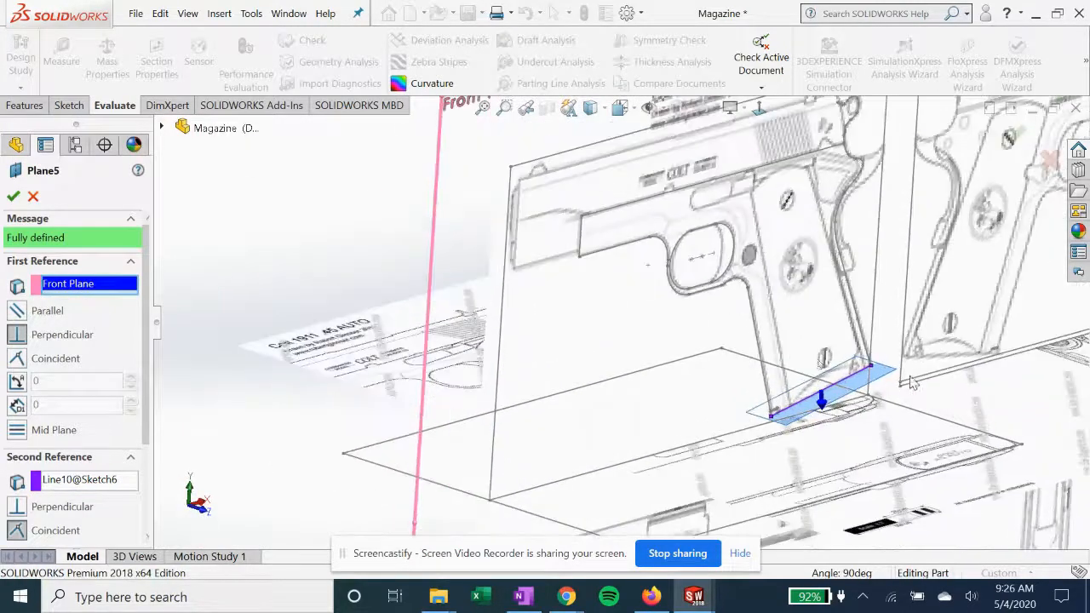
scroll(521, 279, "up", 2)
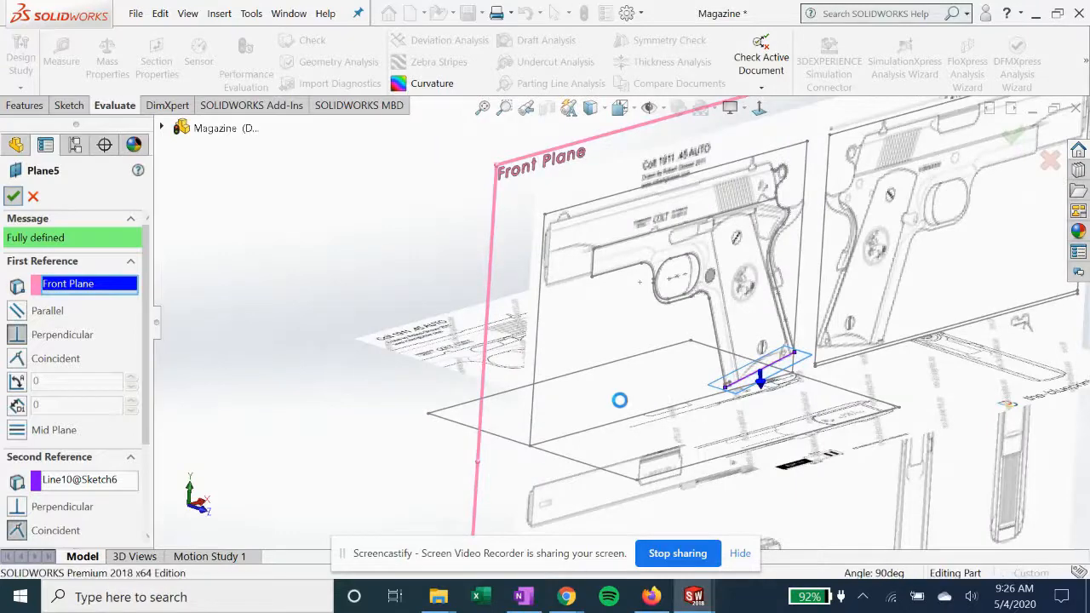
left_click(13, 196)
Roll the Magazine part forward past Sketch52, open that sketch for editing, and view it normal to its plane
left_click_drag(102, 453, 109, 471)
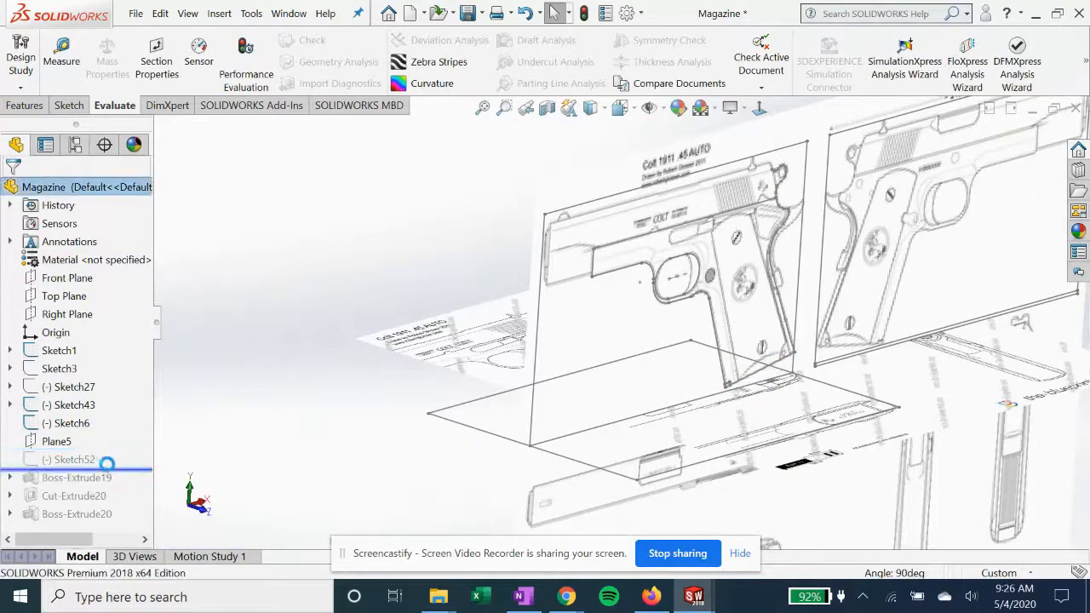
left_click(77, 460)
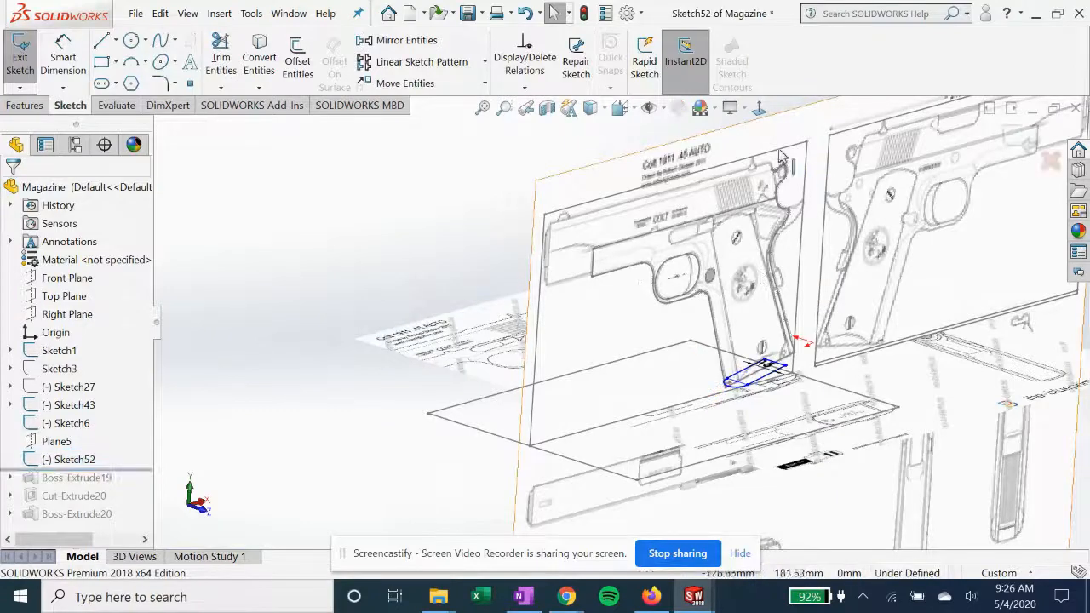
left_click(760, 107)
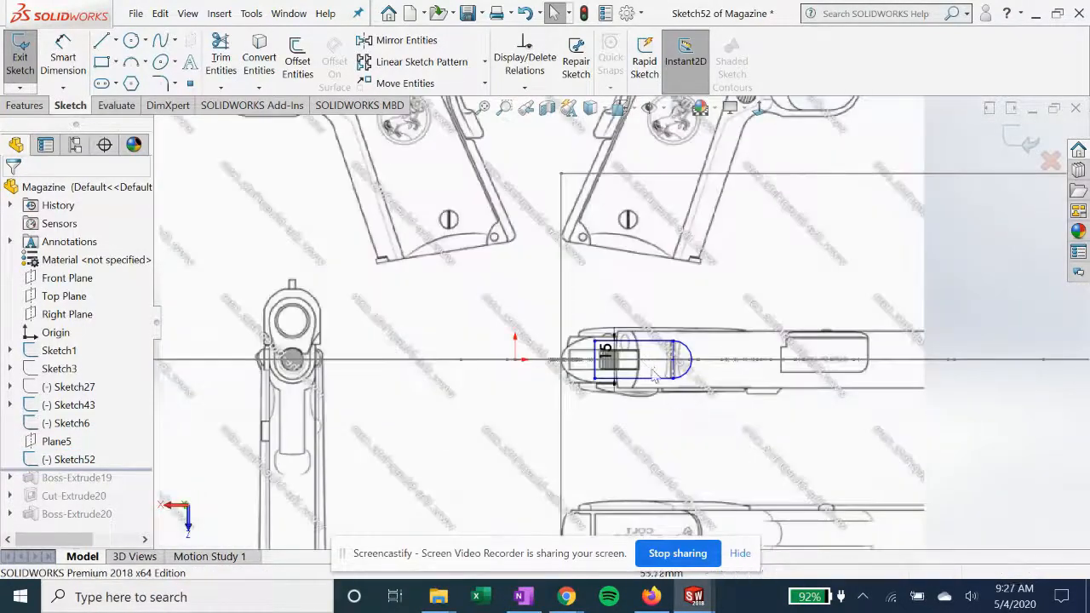
scroll(655, 377, "down", 6)
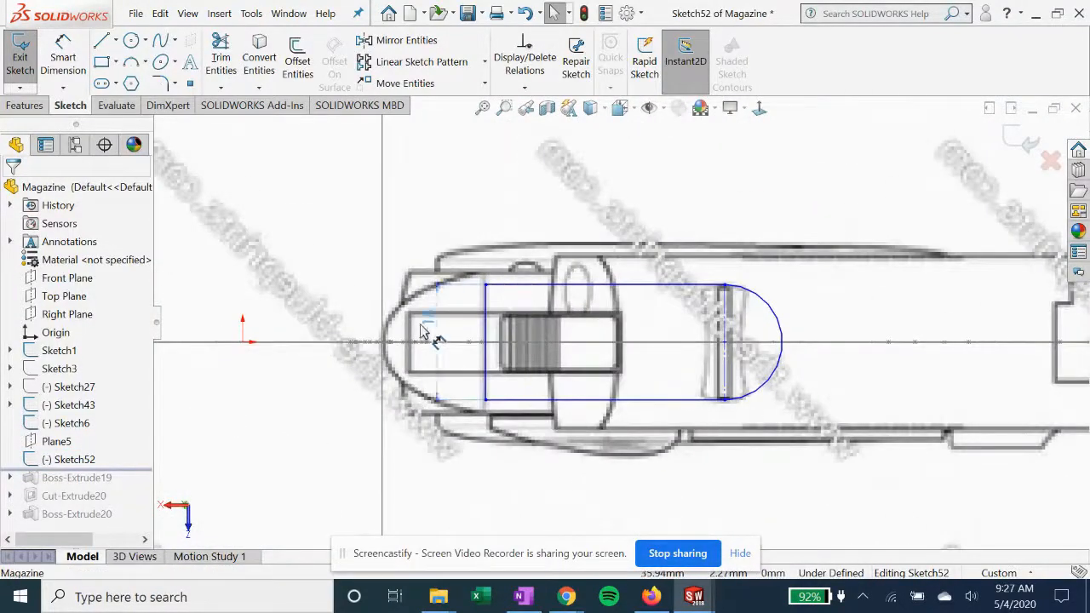
Move the 15 mm dimension clear of the profile and dimension the distance between the straight end line and the arc's vertical construction line
left_click(419, 326)
left_click(64, 52)
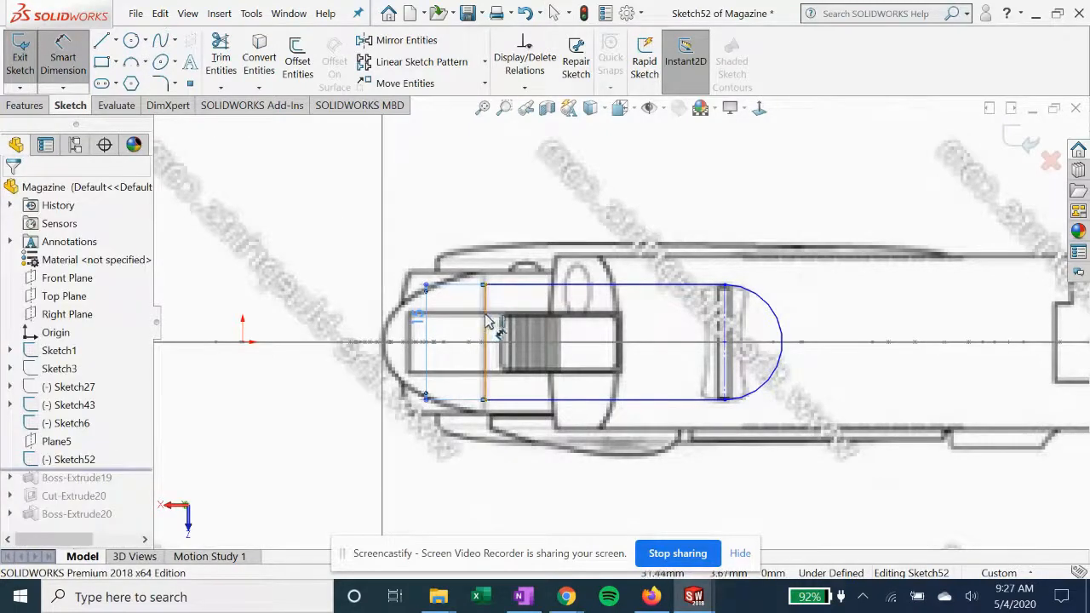
left_click(725, 308)
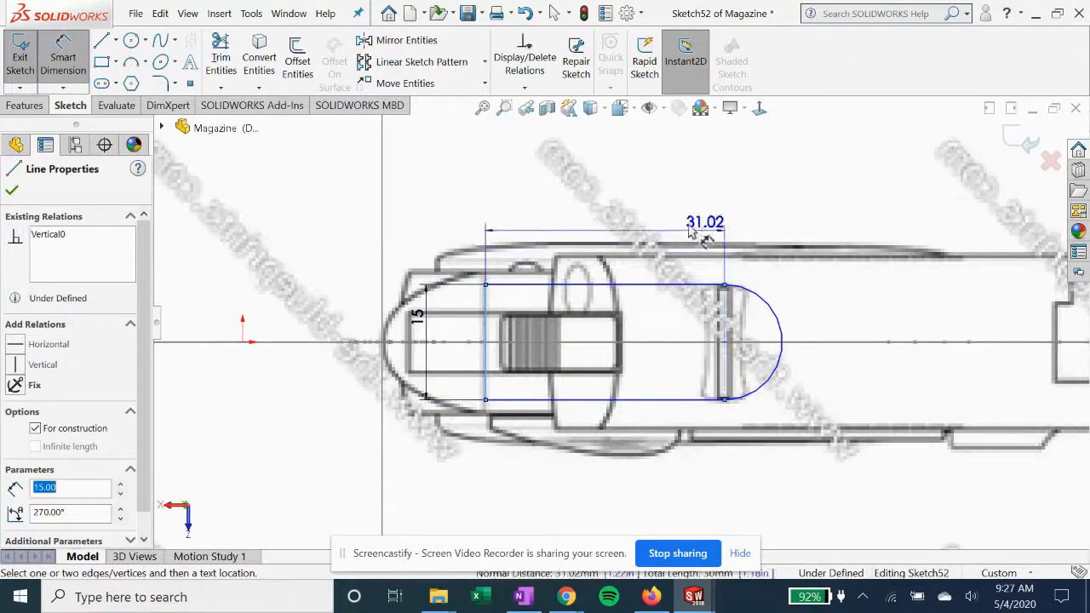
left_click(667, 221)
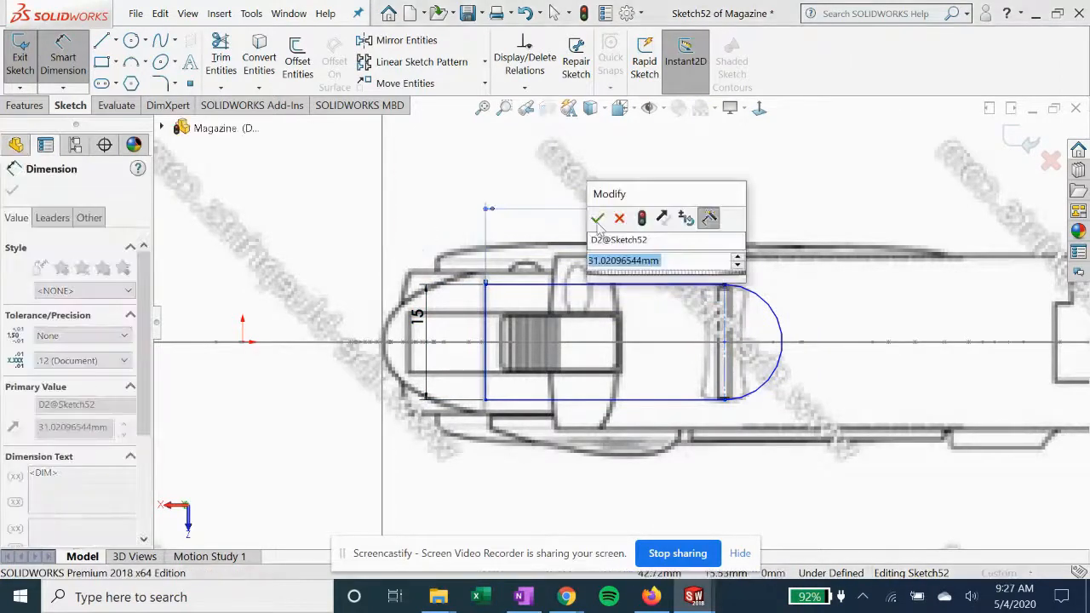
left_click(597, 219)
key("Escape")
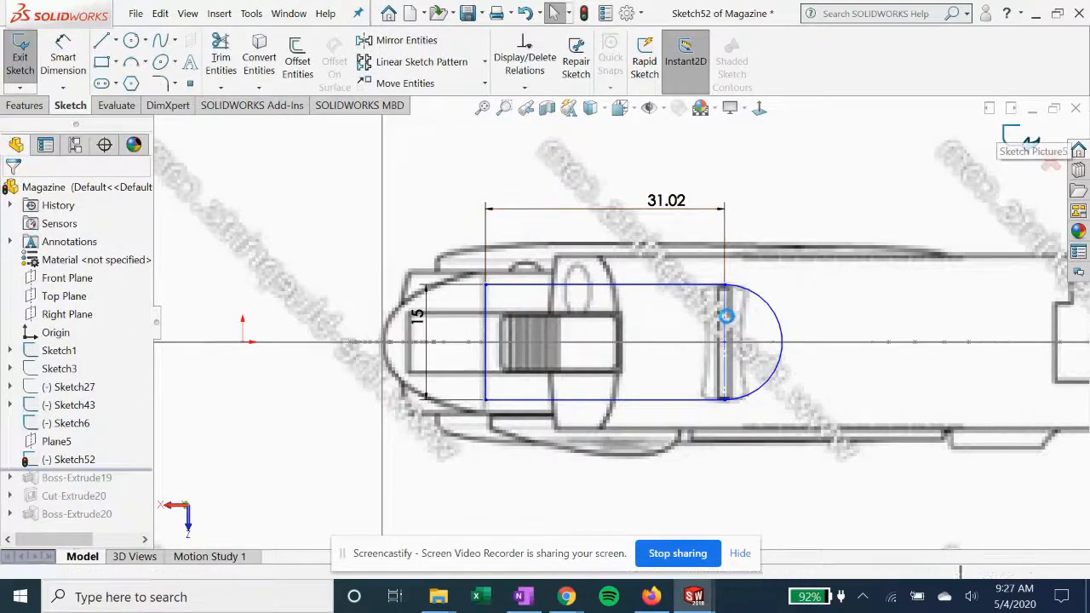
Roll the Magazine part forward past Boss-Extrude19 and examine the extruded magazine body from several angles
middle_click_drag(562, 284, 585, 368)
scroll(588, 342, "up", 8)
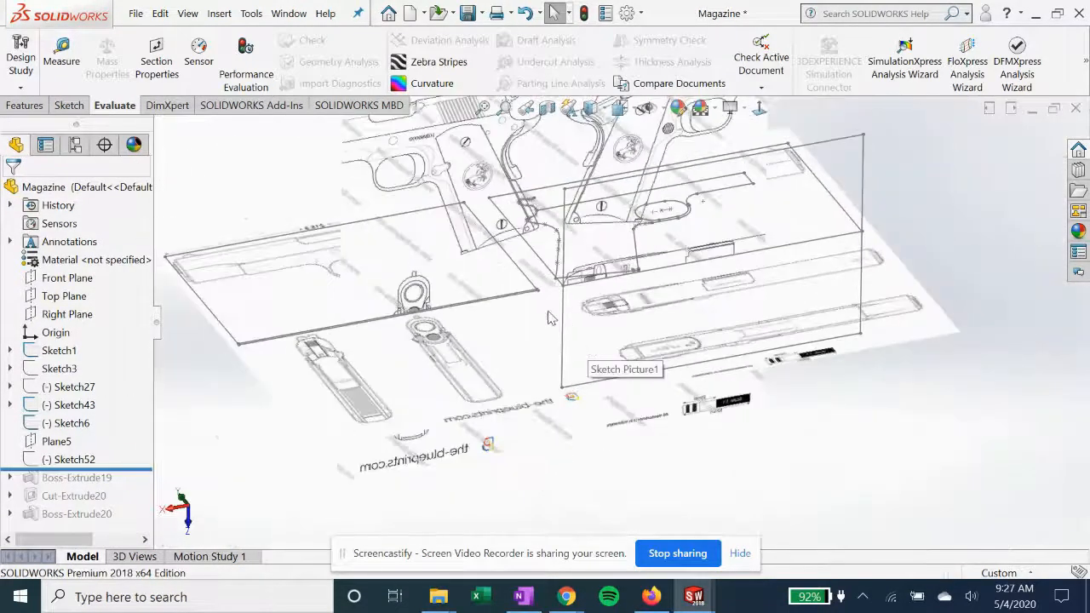
left_click_drag(141, 471, 141, 488)
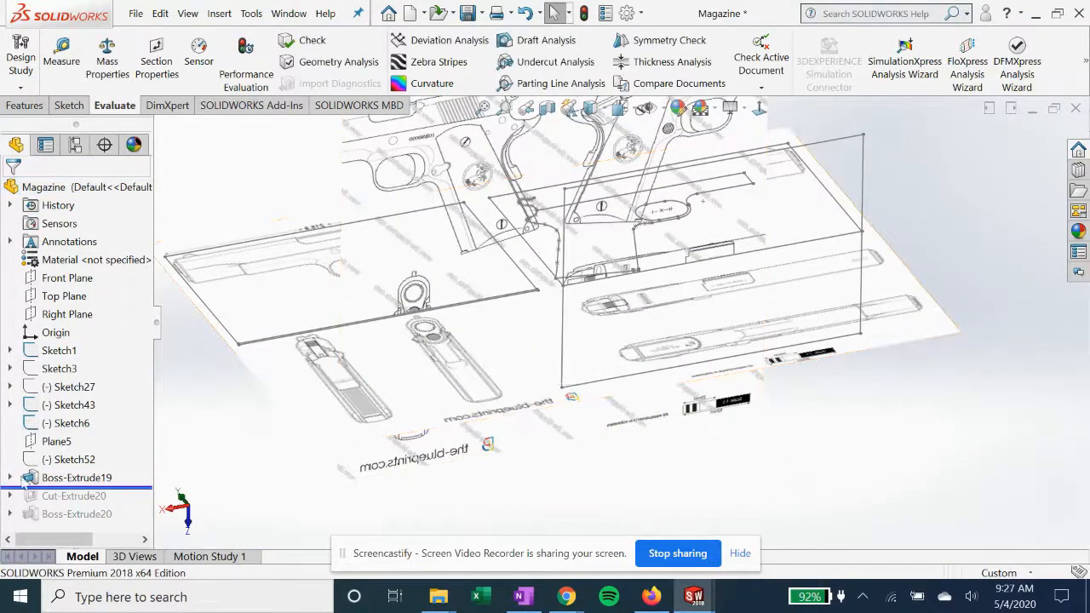
left_click(77, 478)
middle_click_drag(623, 316, 655, 275)
left_click(811, 364)
scroll(673, 299, "down", 3)
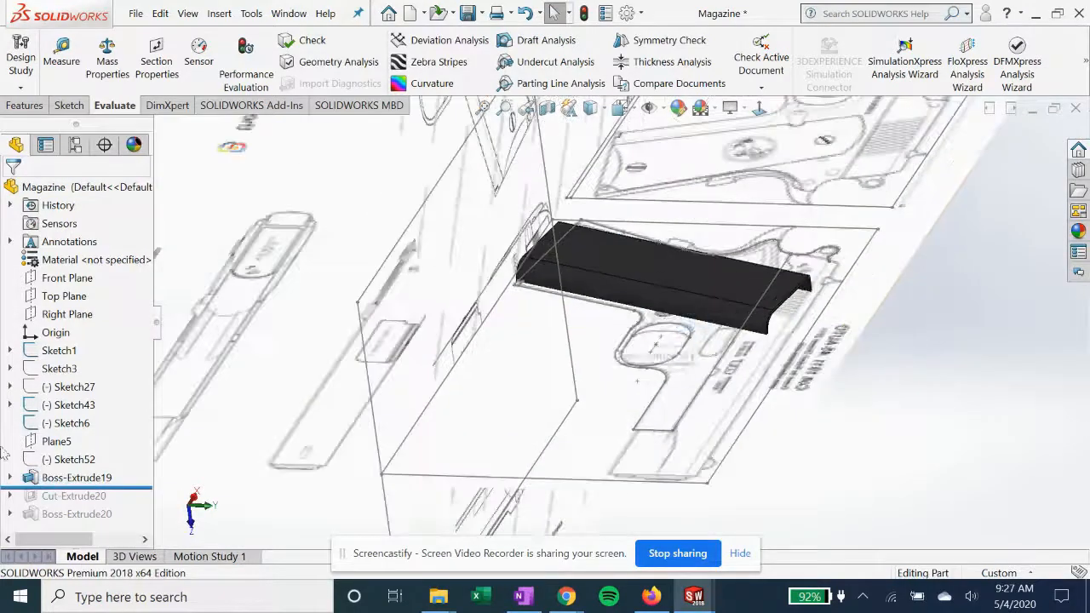
Open Sketch54 of Boss-Extrude19 for editing and view it normal to its plane
left_click(9, 479)
left_click(80, 498)
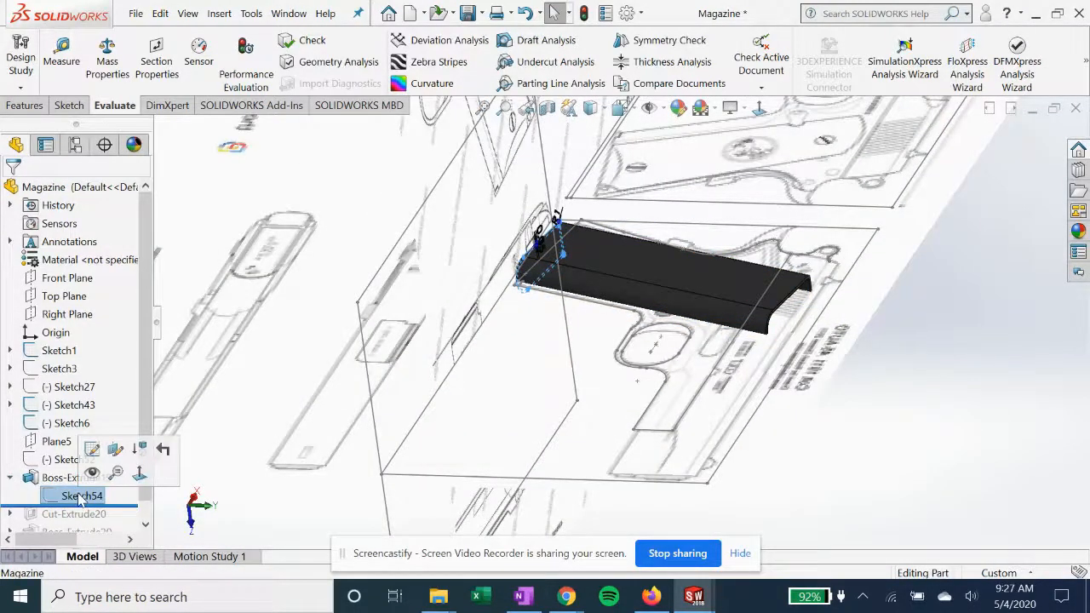
left_click(92, 449)
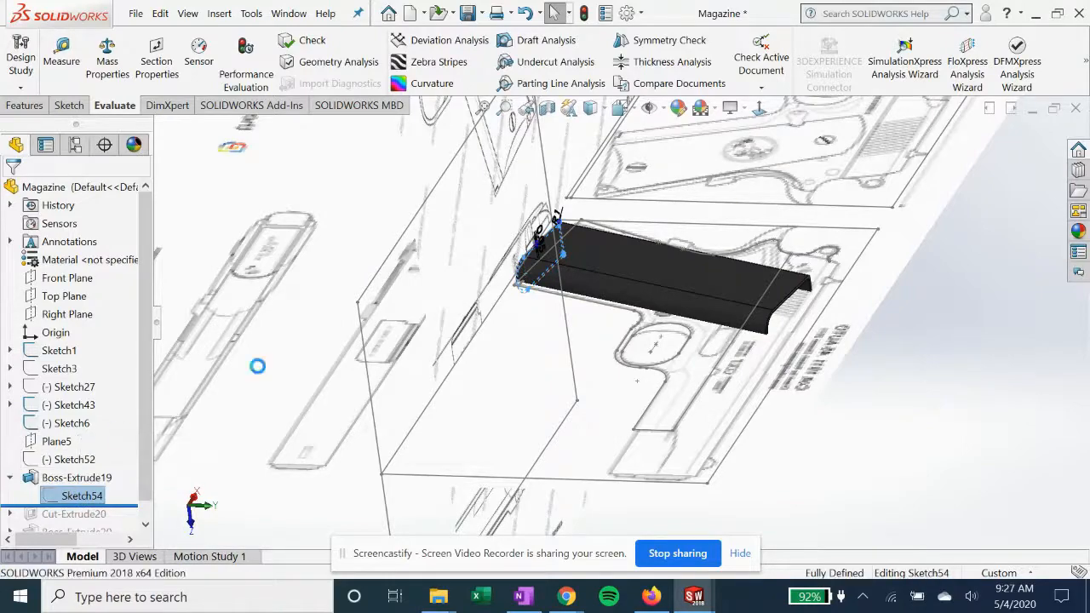
left_click(760, 109)
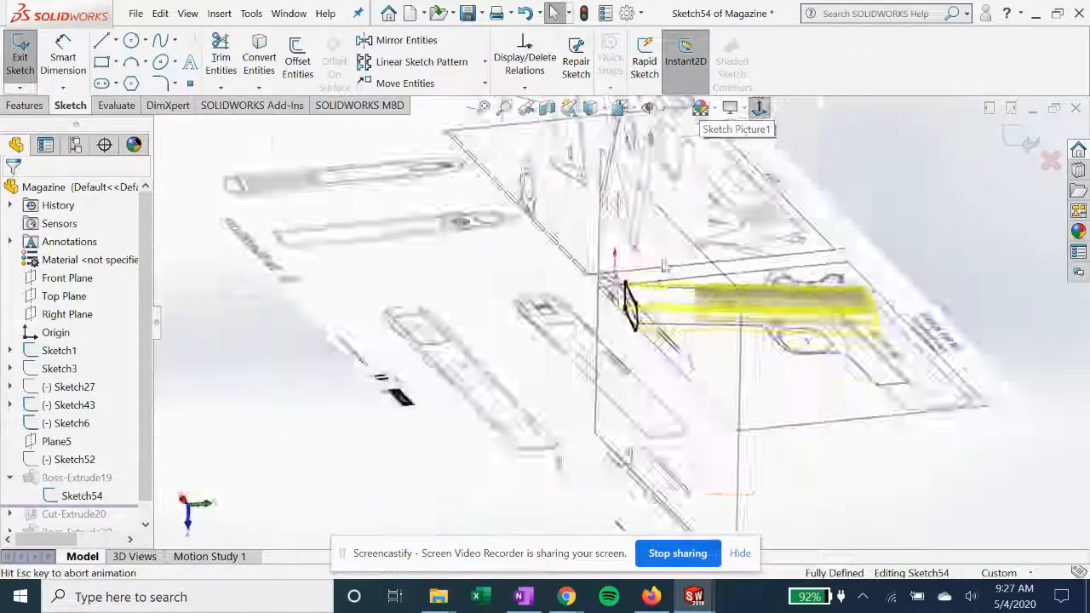
scroll(704, 377, "down", 10)
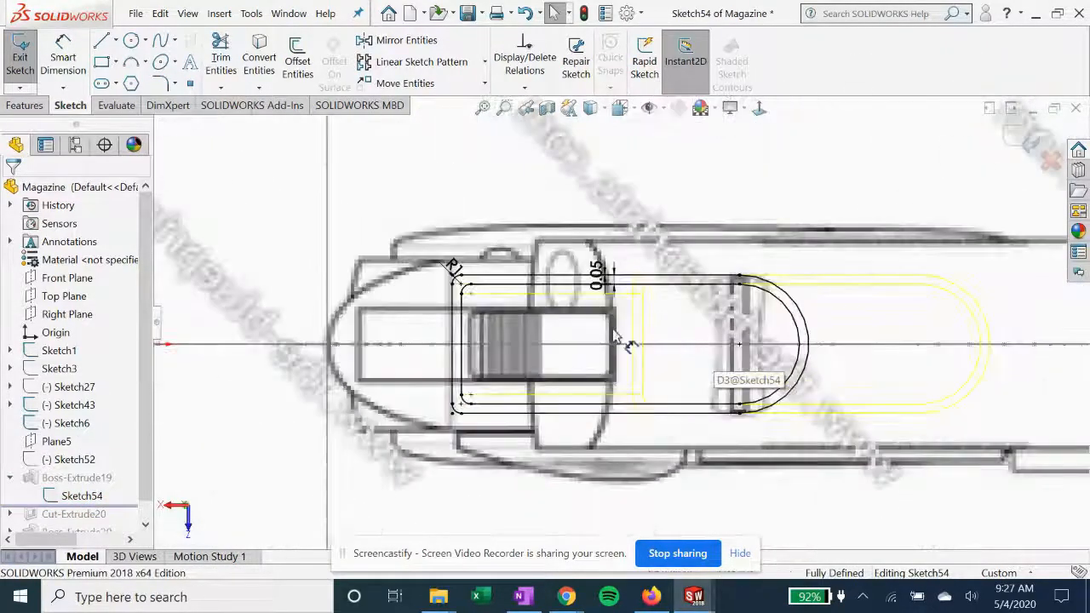
Move the 1 mm offset, 0.05 mm and R1 dimensions clear of the magazine profile in Sketch54
left_click(679, 207)
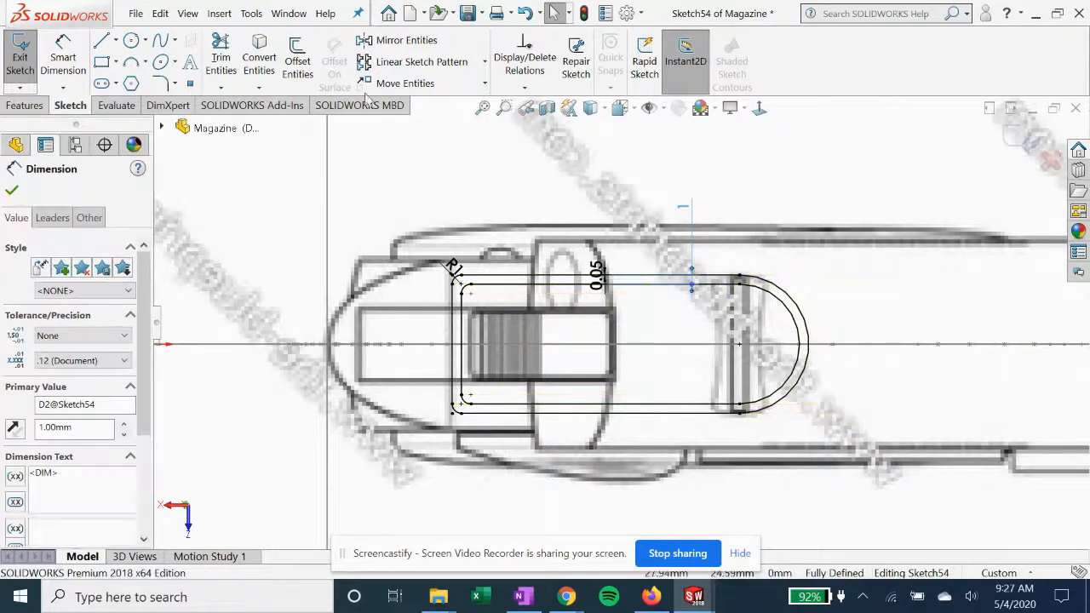
left_click(295, 63)
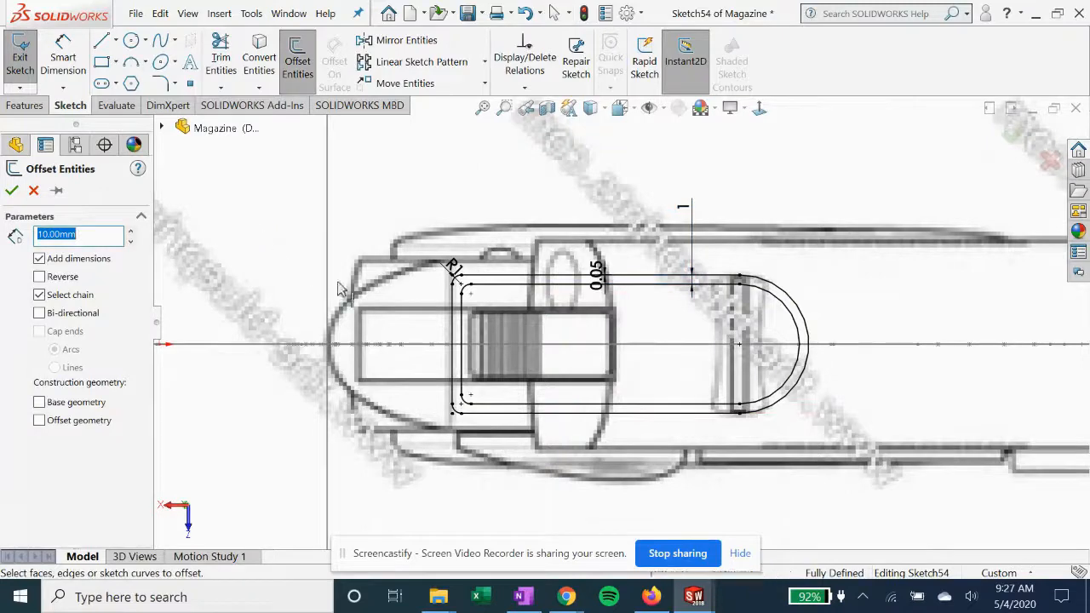
left_click(34, 191)
left_click_drag(596, 270, 559, 230)
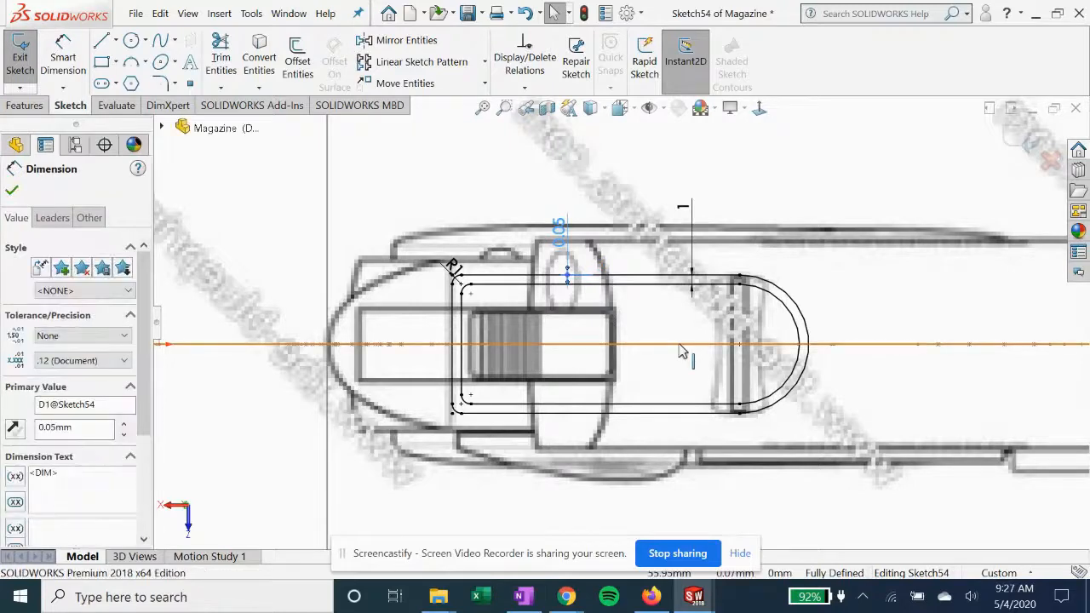
scroll(656, 367, "up", 1)
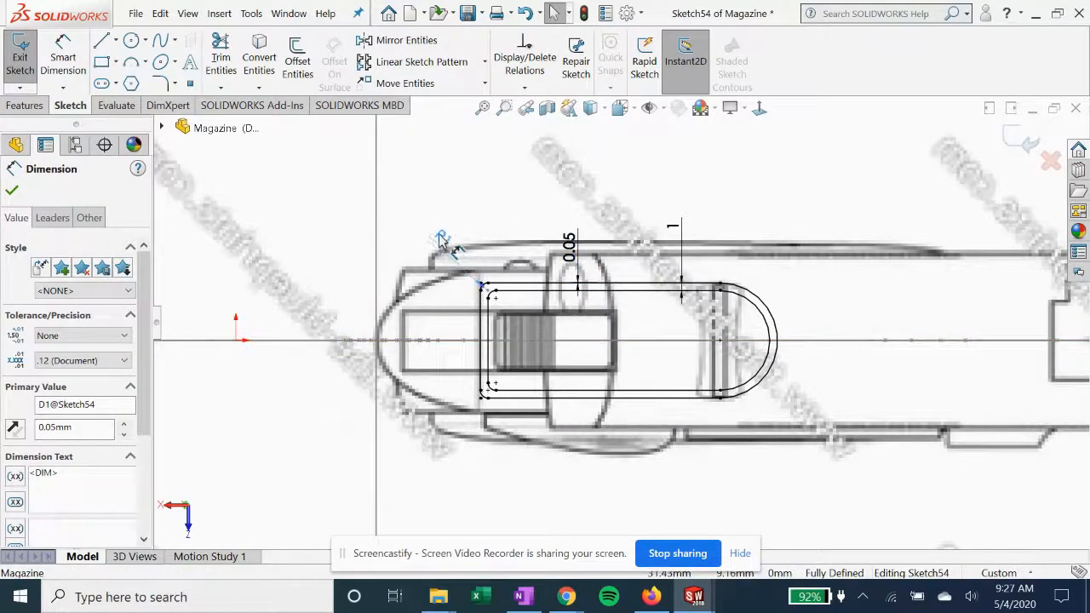
left_click(12, 189)
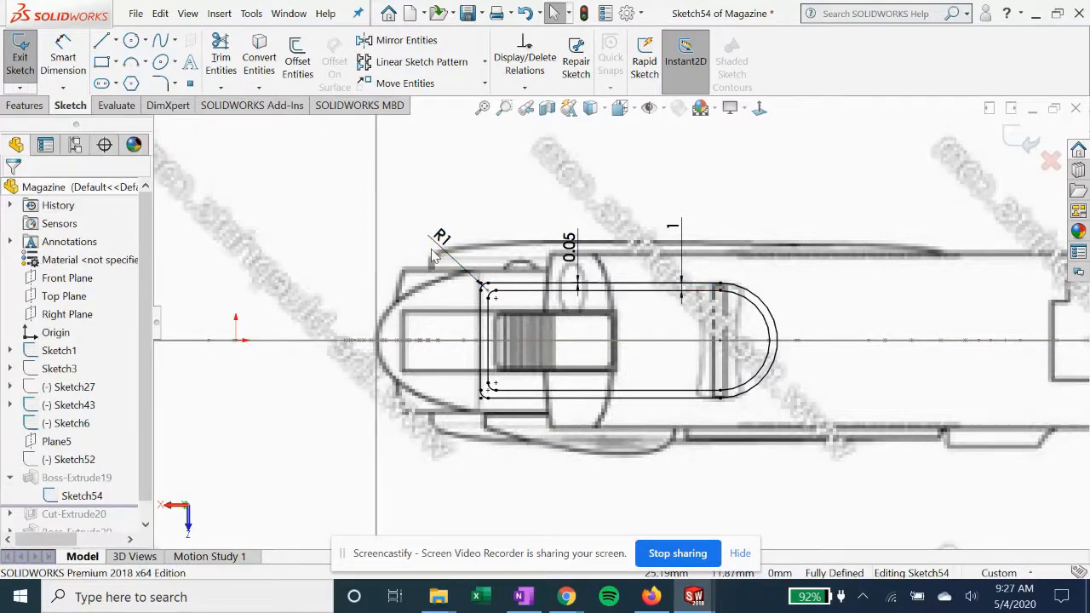
Exit Sketch54 and examine the extruded magazine body against the blueprint from another angle
scroll(434, 256, "up", 1)
middle_click_drag(745, 268, 709, 313)
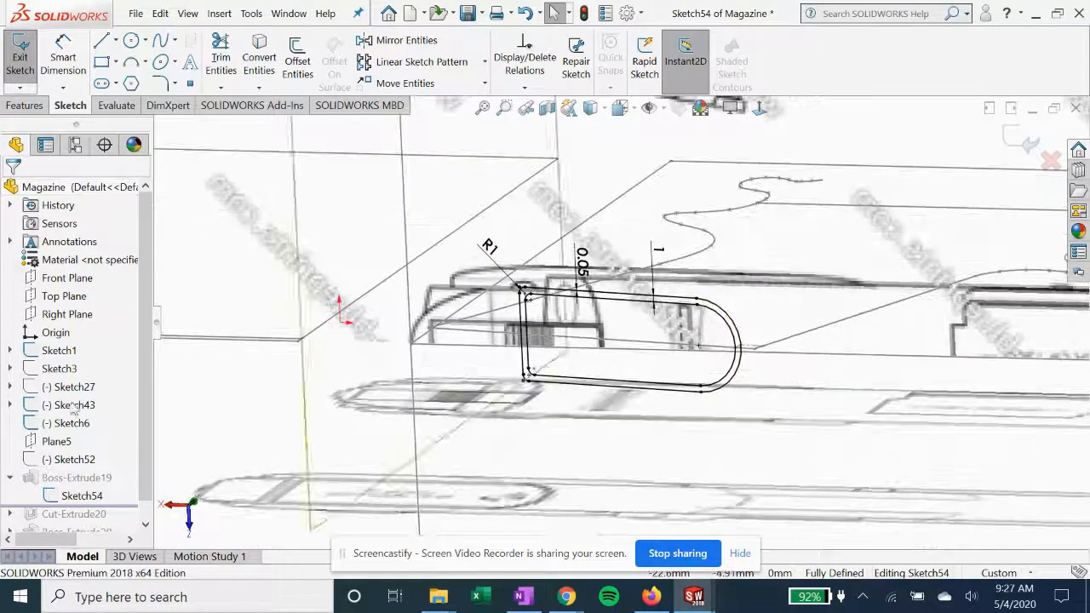
left_click(1023, 141)
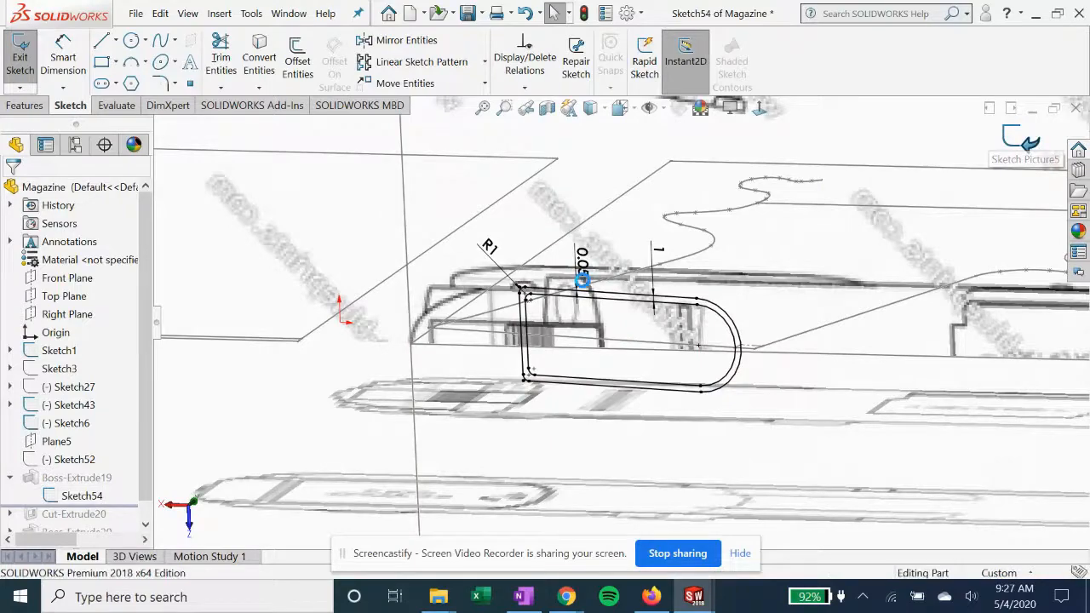
middle_click_drag(588, 292, 542, 418)
scroll(549, 402, "up", 3)
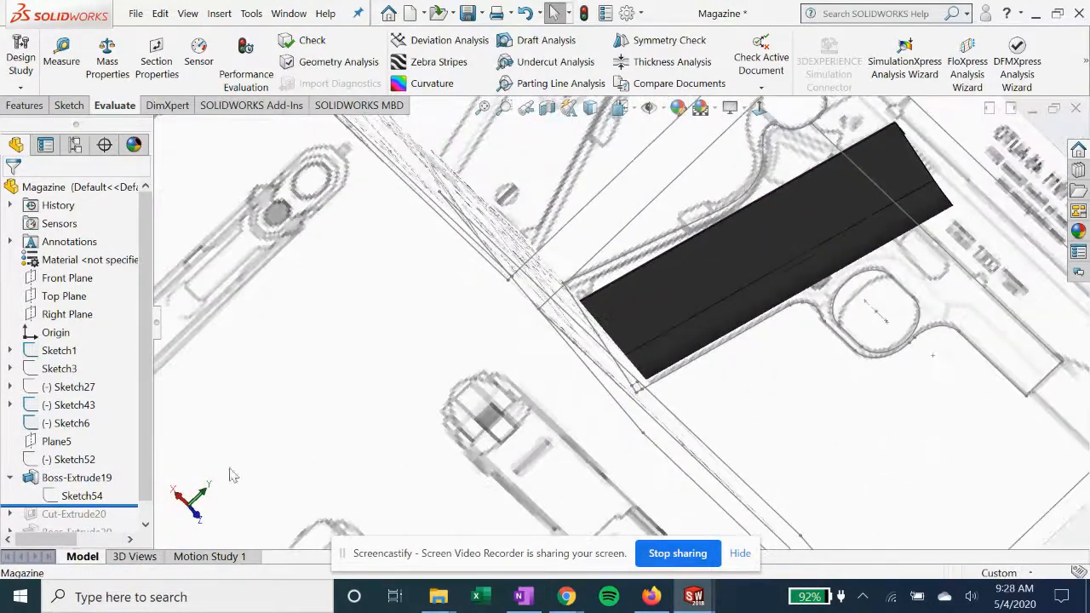
Open Boss-Extrude19's definition to examine its end condition, direction reference and depth, and close it
right_click(73, 478)
left_click(107, 197)
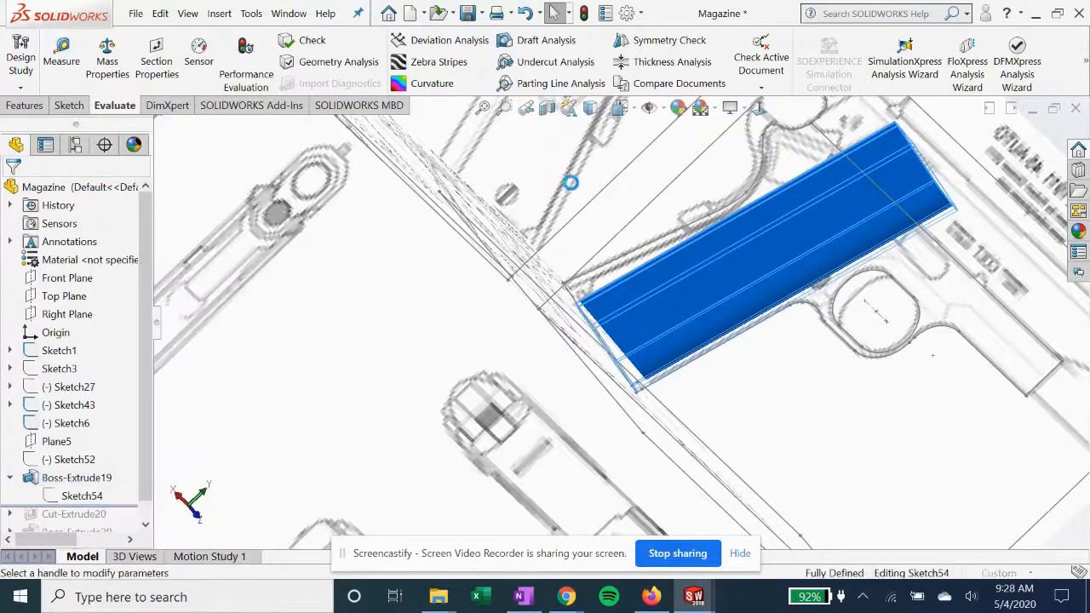
middle_click_drag(850, 239, 442, 266)
left_click(11, 190)
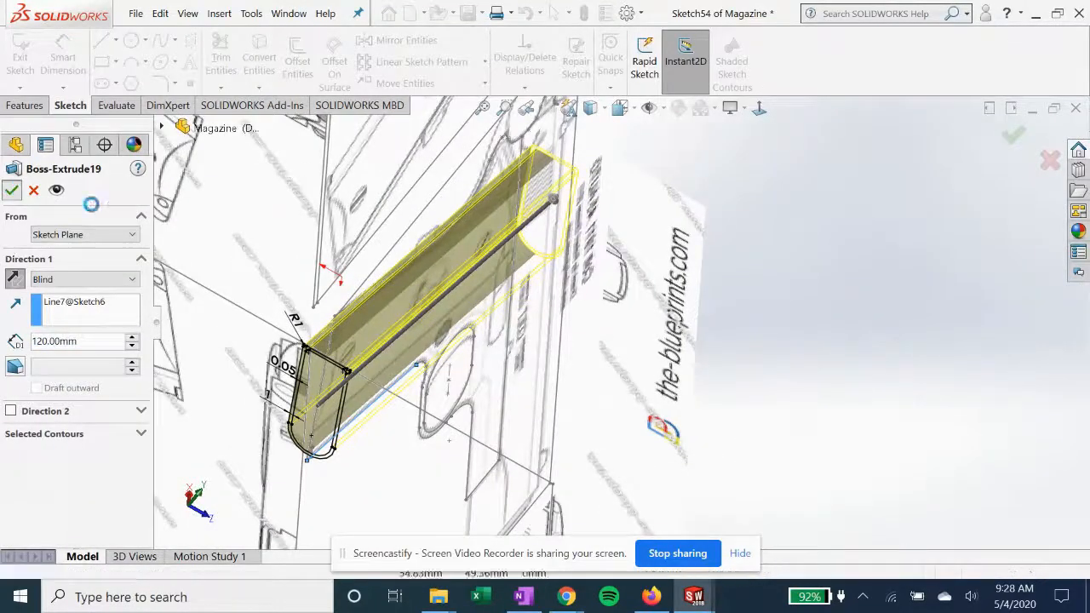
middle_click_drag(417, 324, 409, 439)
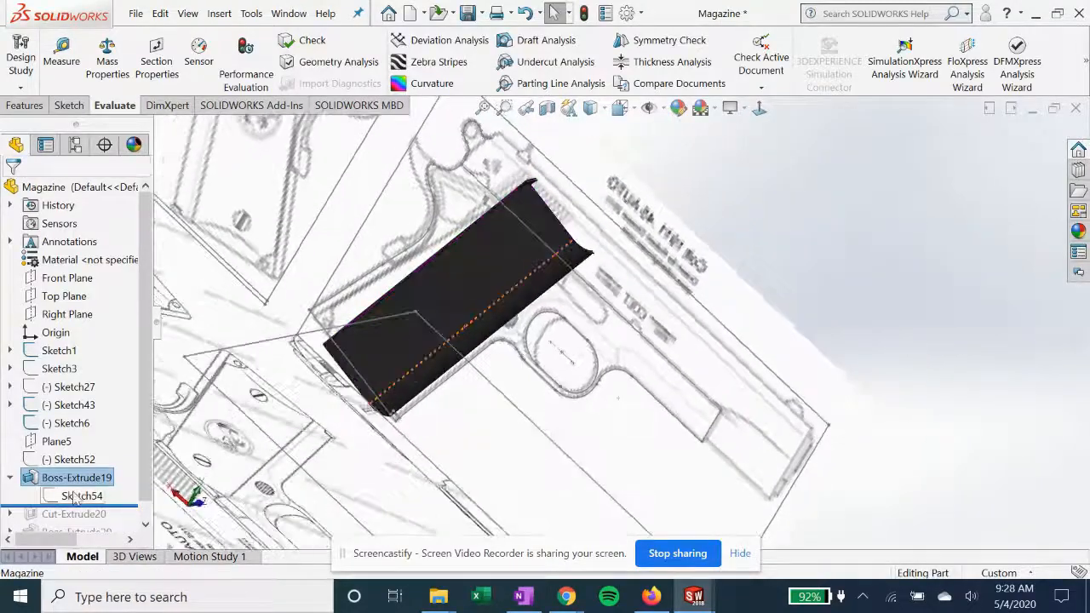
Roll the Magazine part forward past Cut-Extrude20, open its Sketch55 for editing, and view it normal to its plane
scroll(75, 498, "down", 1)
left_click_drag(123, 485, 122, 505)
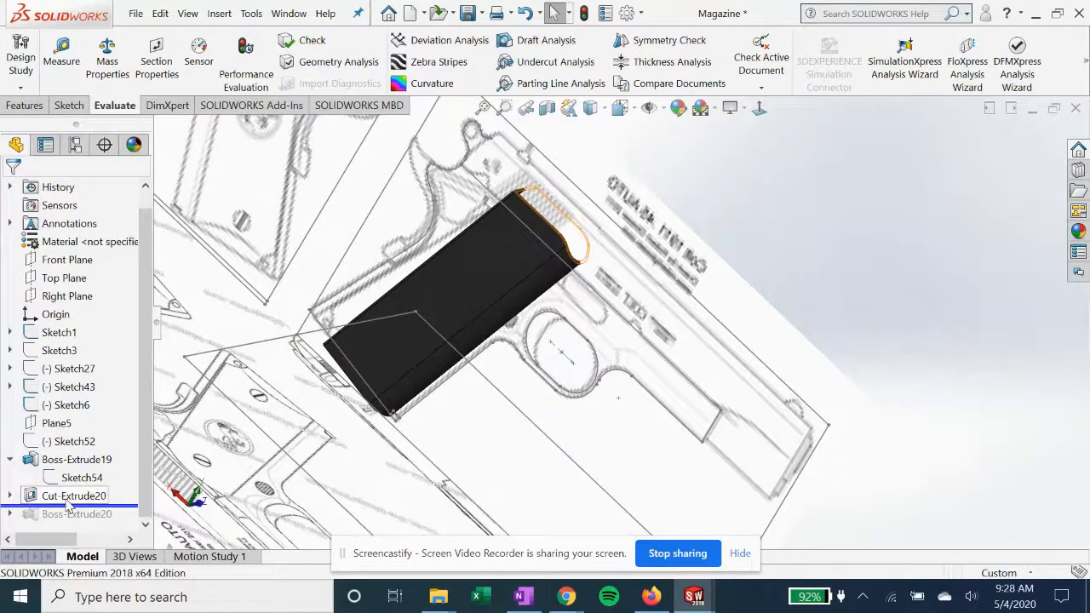
left_click(68, 499)
left_click(10, 496)
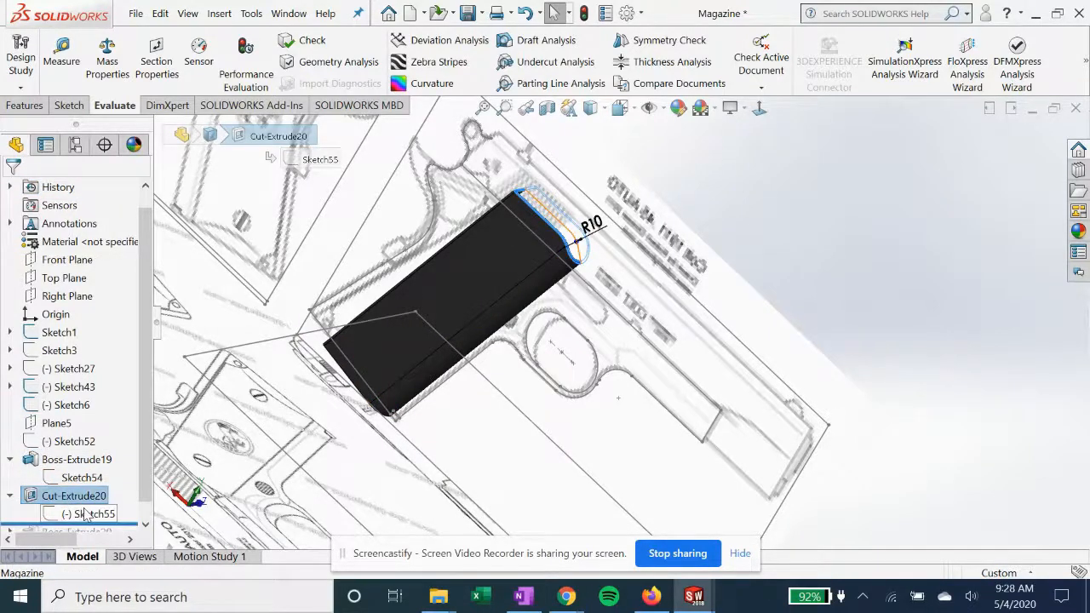
left_click(86, 514)
left_click(102, 465)
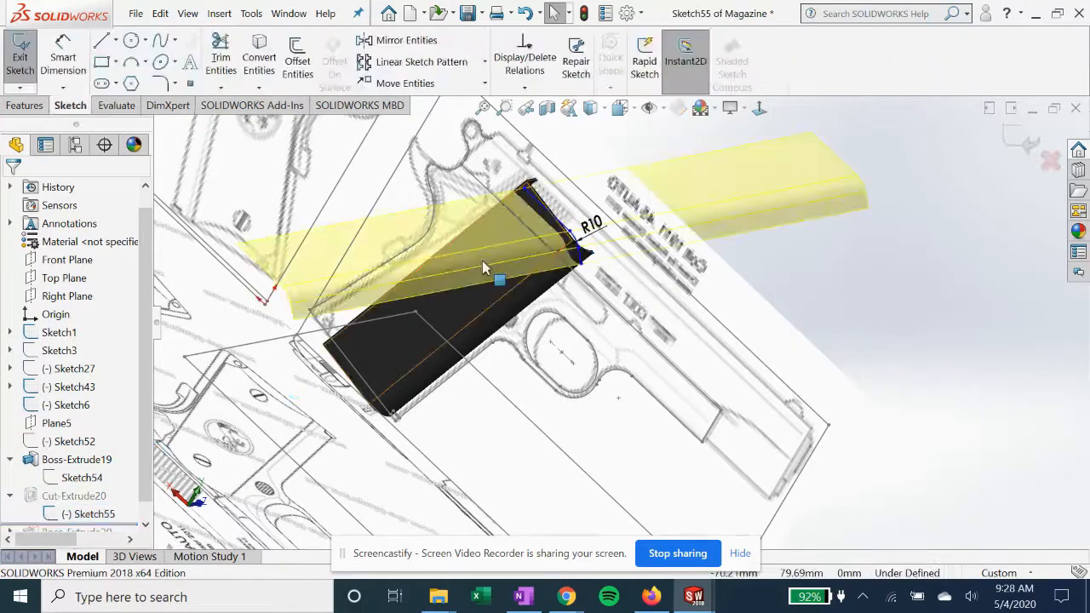
left_click(758, 107)
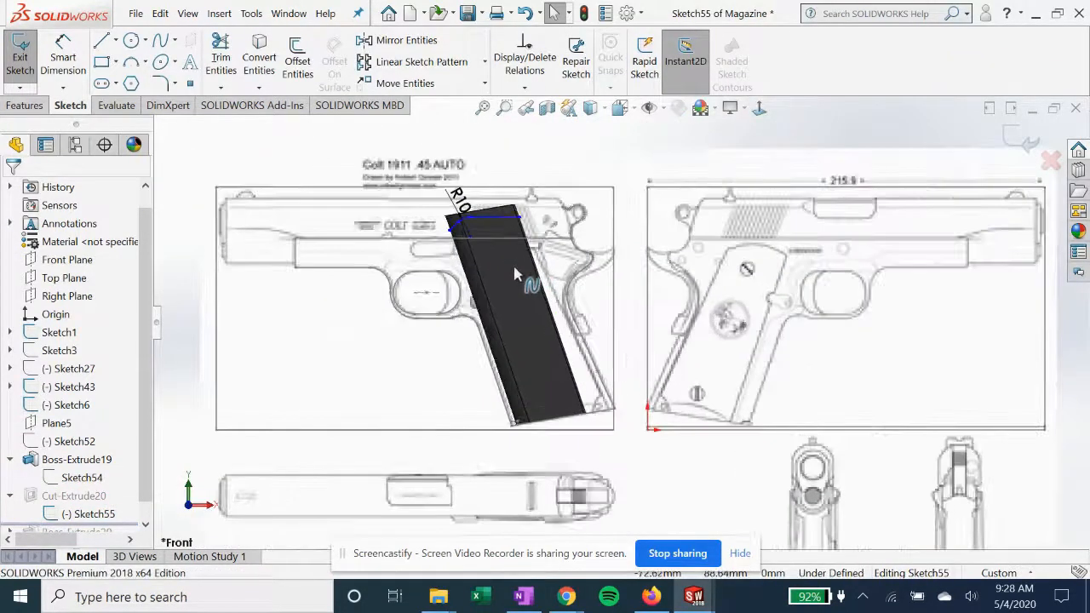
scroll(515, 273, "down", 1)
scroll(475, 221, "down", 2)
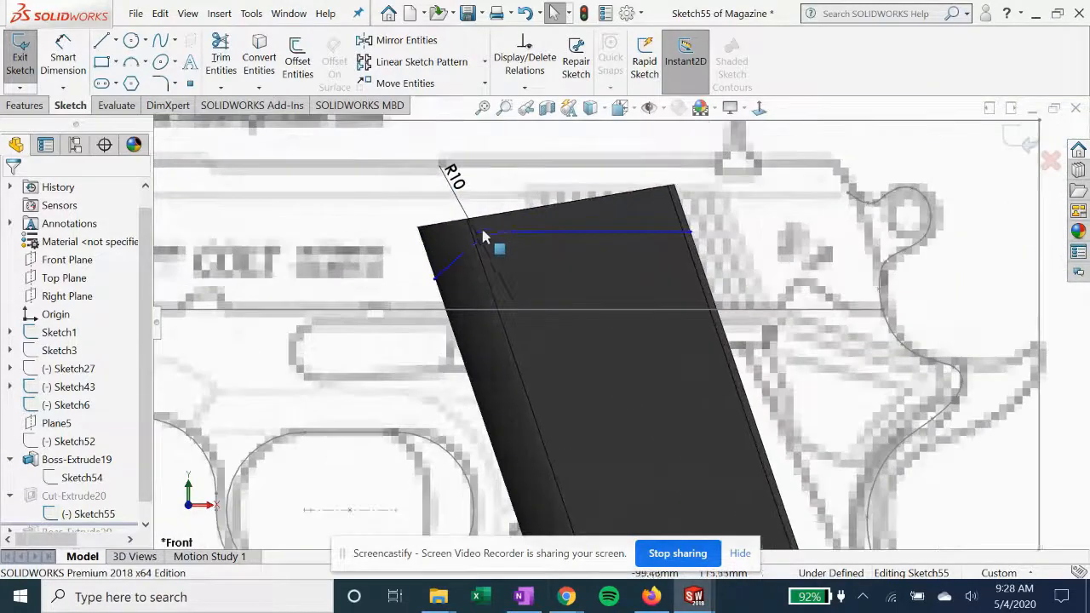
Dimension the lengths of the horizontal line and the short sloped line in Sketch55, and exit the sketch
left_click(72, 55)
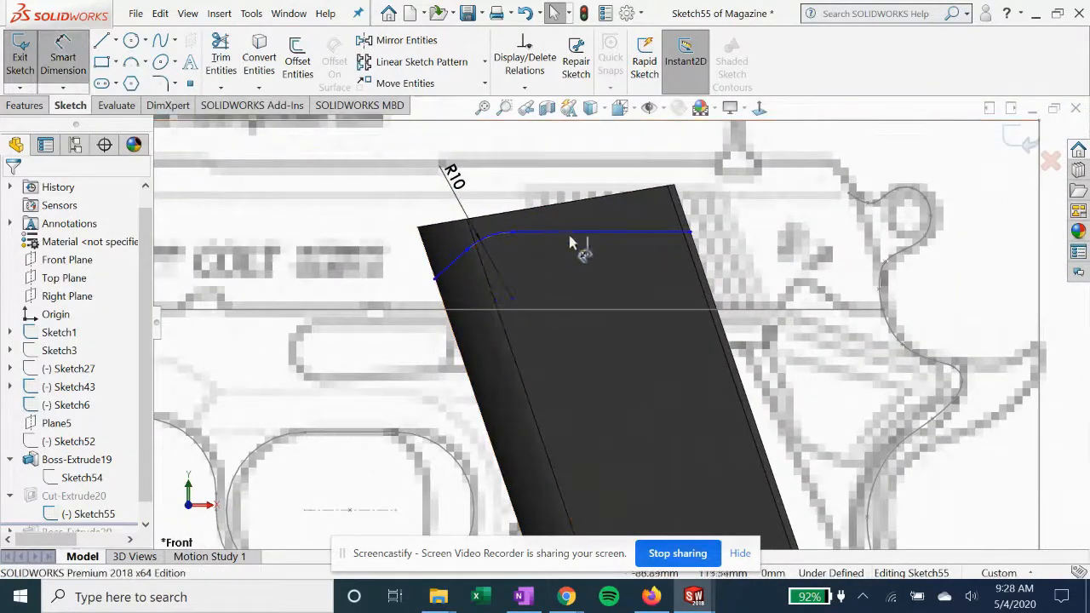
left_click(604, 200)
left_click(592, 174)
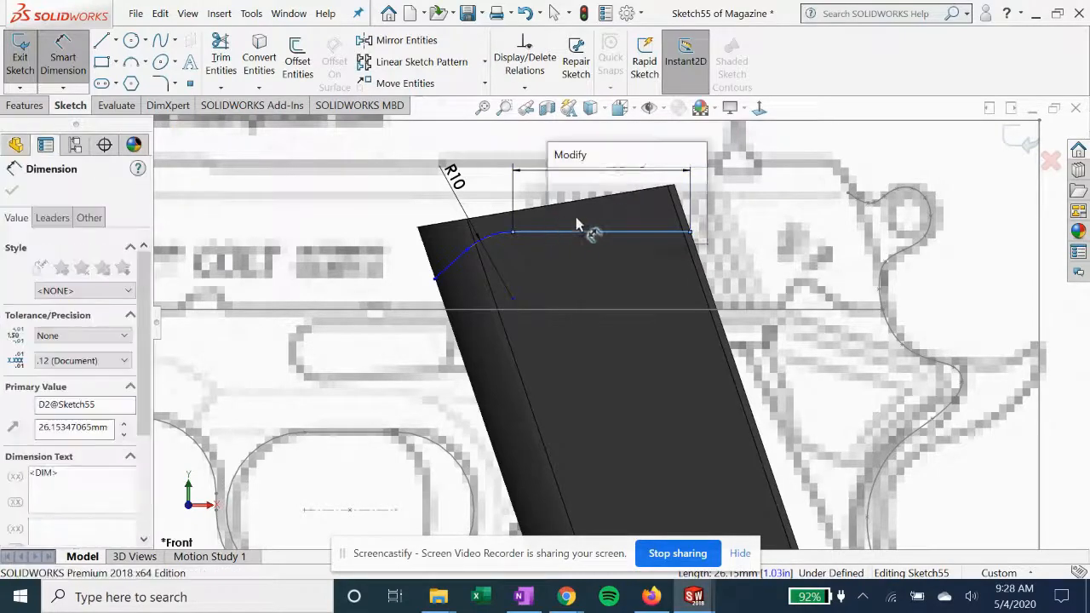
left_click(558, 179)
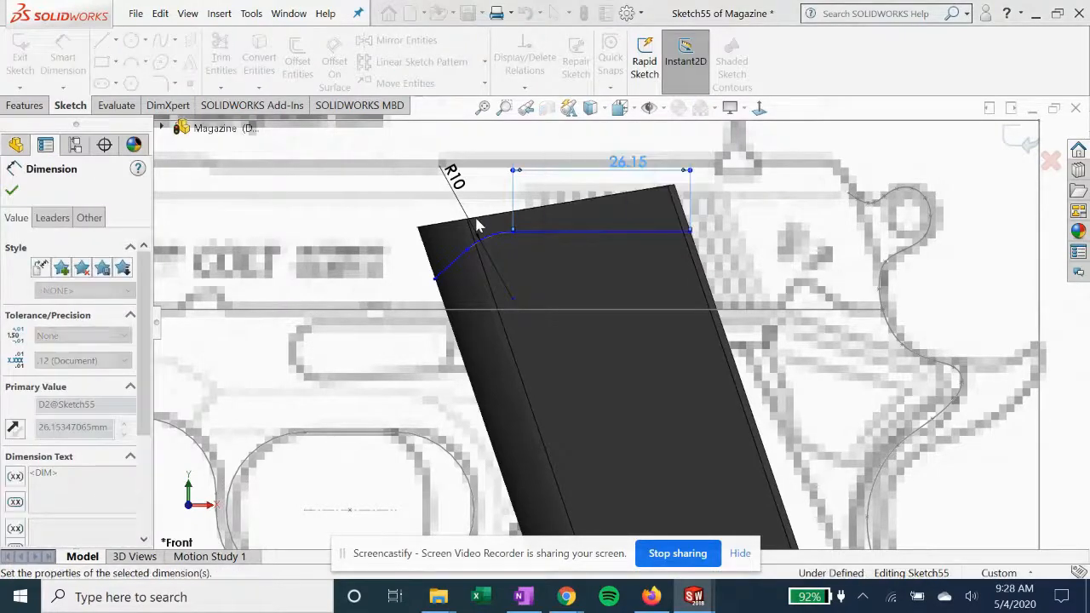
left_click(452, 262)
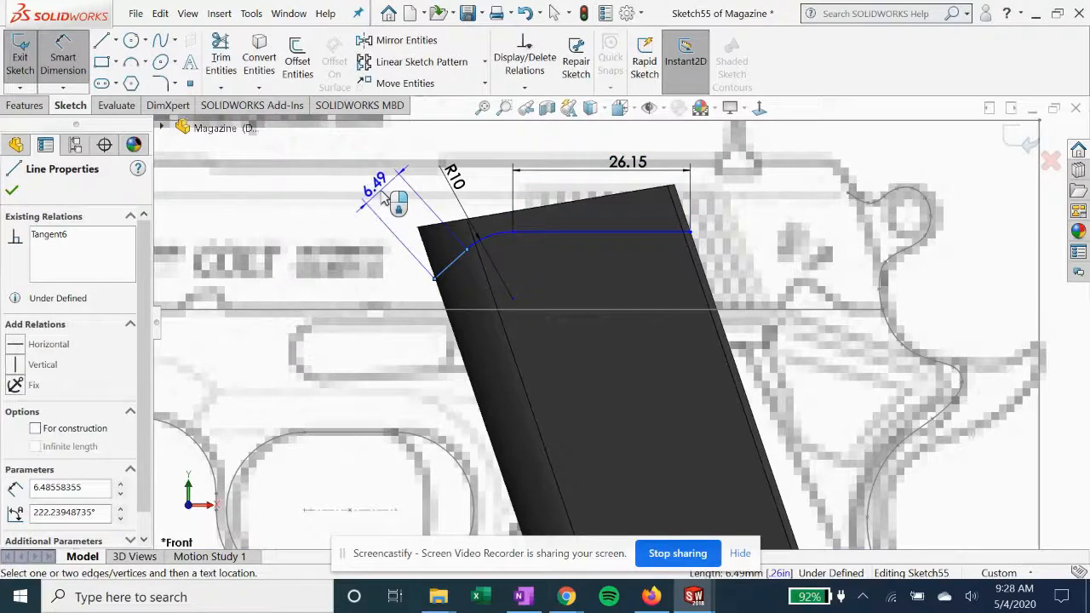
left_click(383, 198)
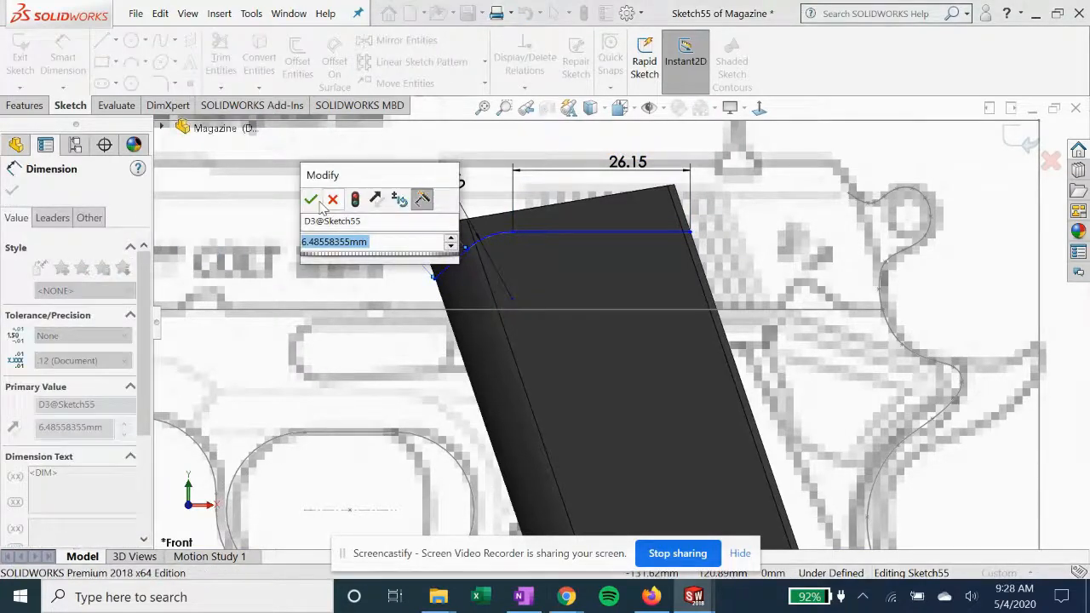
left_click(311, 201)
key("Escape")
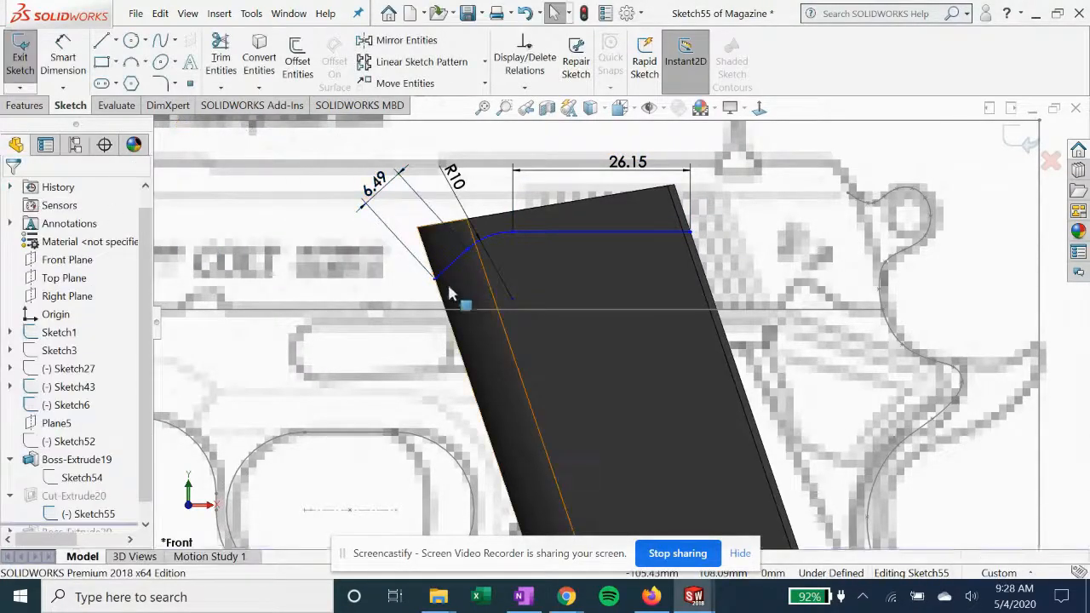
left_click(1015, 137)
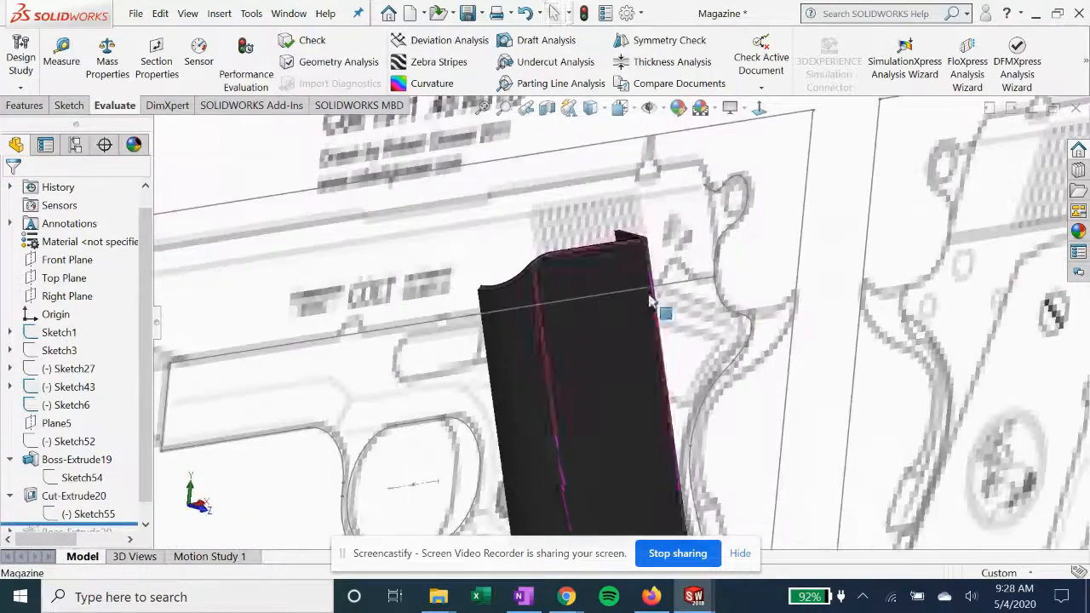
Open Cut-Extrude20's definition to examine its end conditions and cut side, and close it
left_click(73, 498)
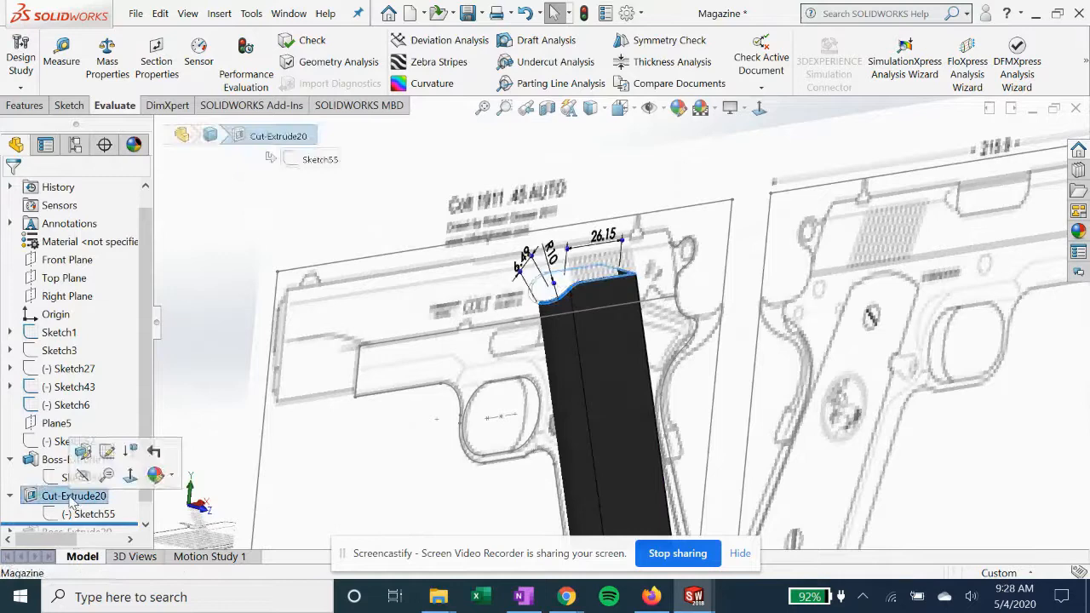
left_click(107, 452)
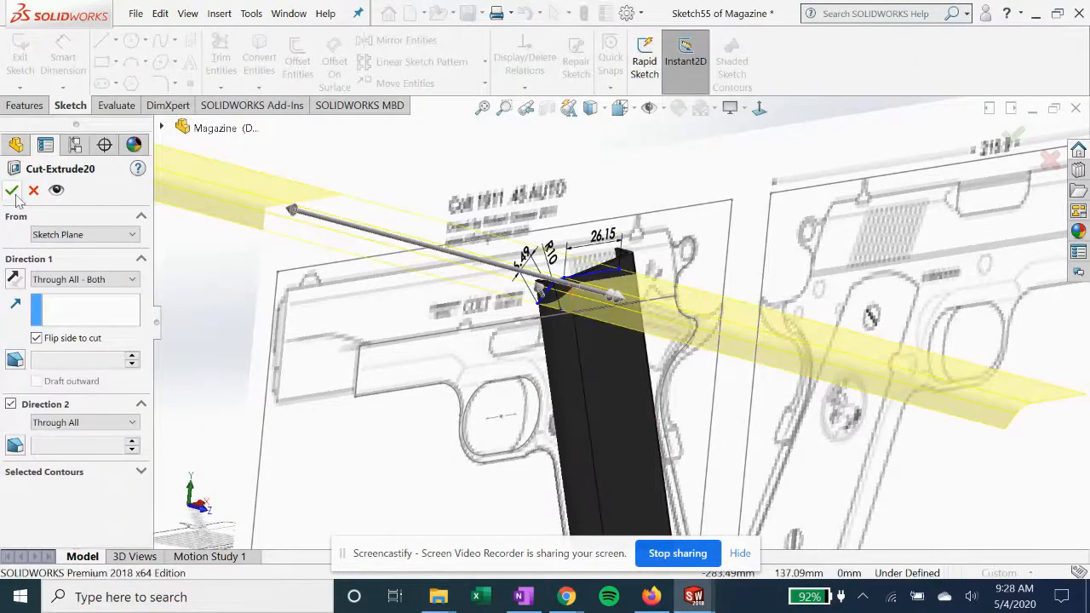
left_click(12, 191)
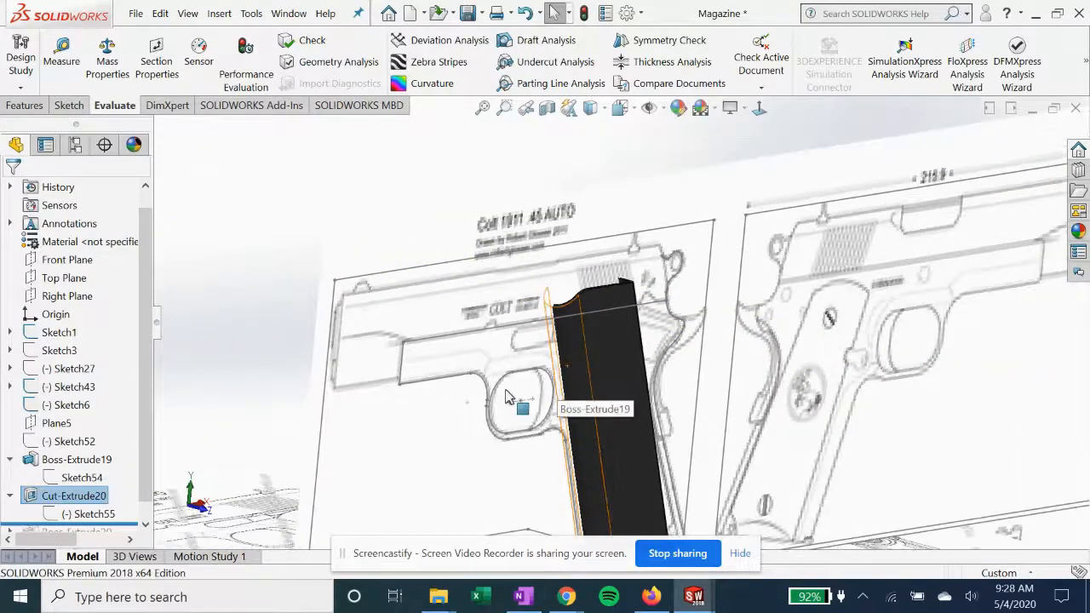
Roll the Magazine part forward past Boss-Extrude20, open its Sketch56 for editing, and view it normal to its plane
scroll(552, 438, "up", 3)
scroll(630, 494, "down", 2)
left_click_drag(144, 483, 126, 523)
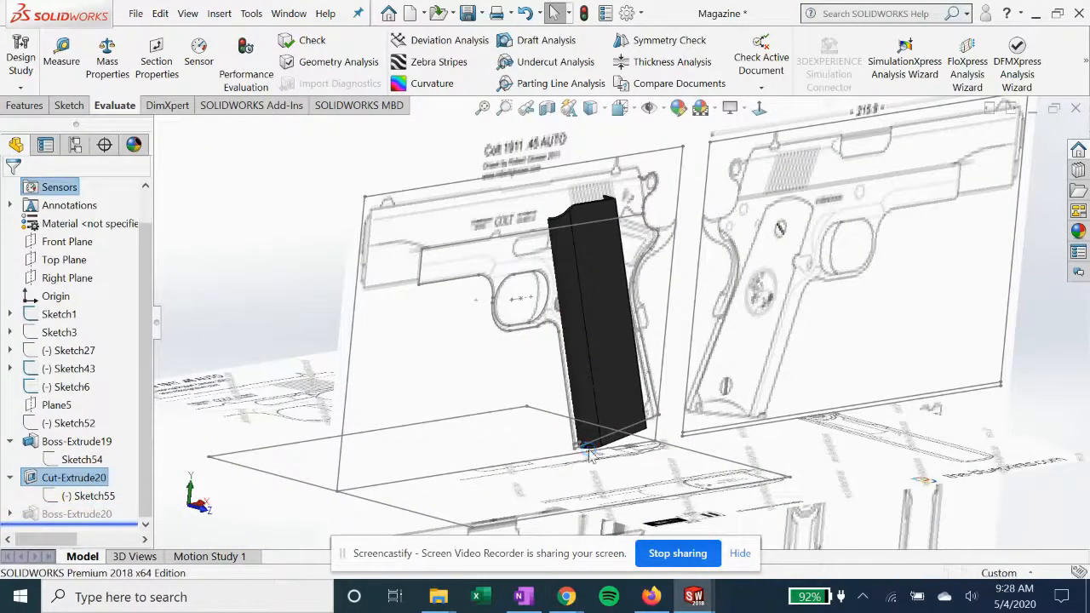
scroll(589, 452, "down", 5)
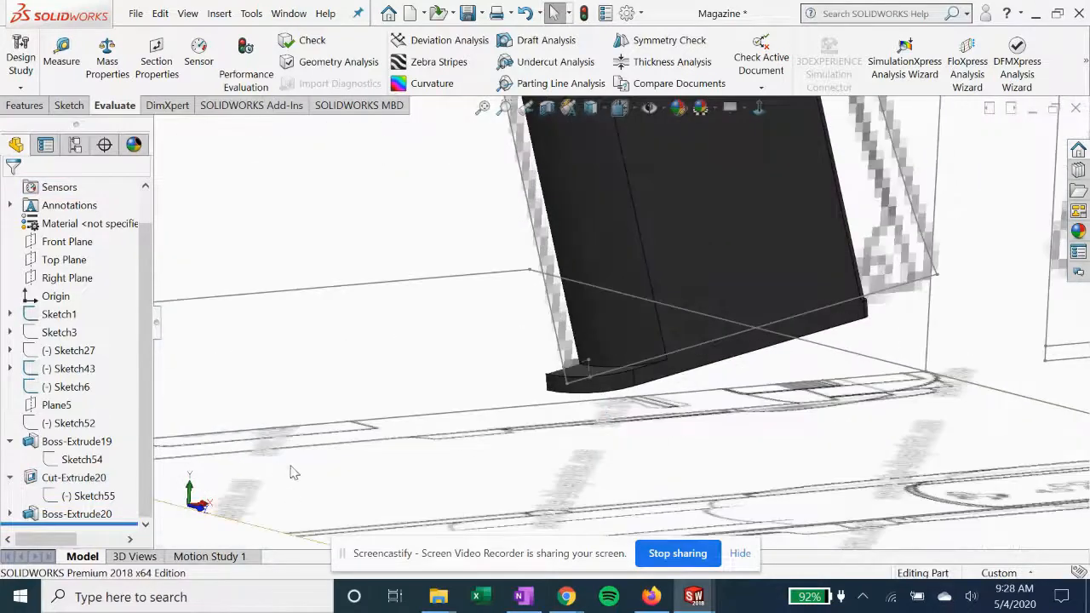
left_click(9, 514)
left_click(89, 513)
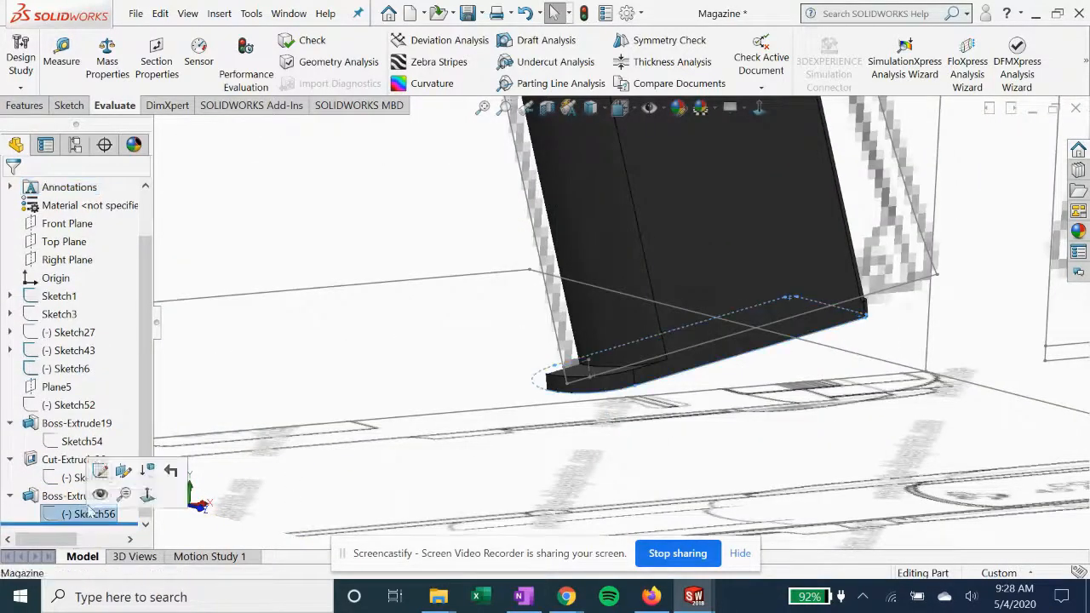
left_click(94, 464)
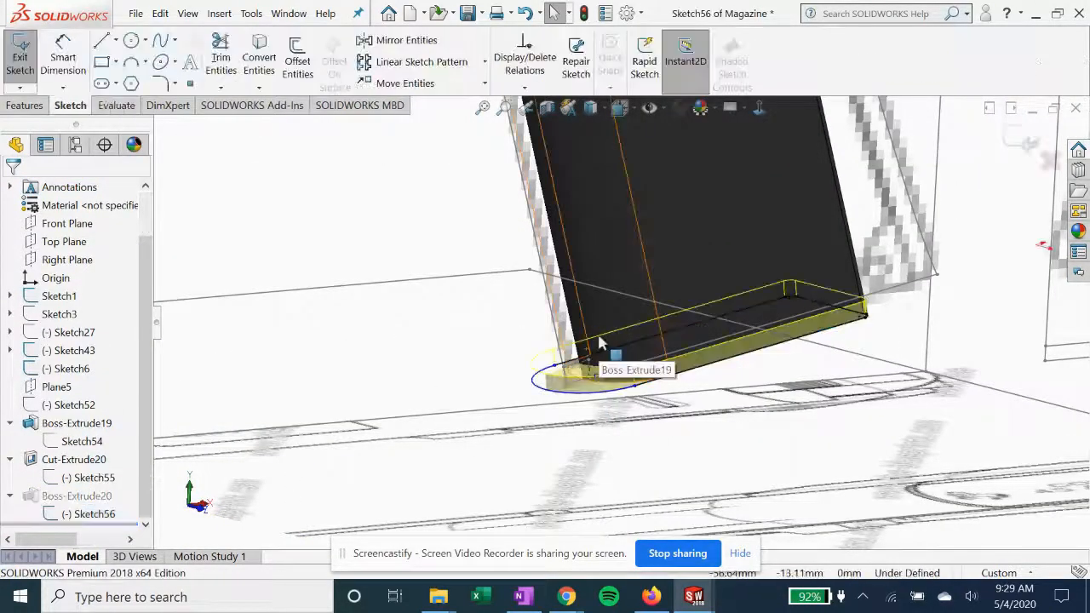
mouse_move(596, 339)
middle_mouse_down()
mouse_move(605, 317)
mouse_move(584, 378)
mouse_move(599, 453)
mouse_move(598, 383)
middle_mouse_up()
left_click(758, 110)
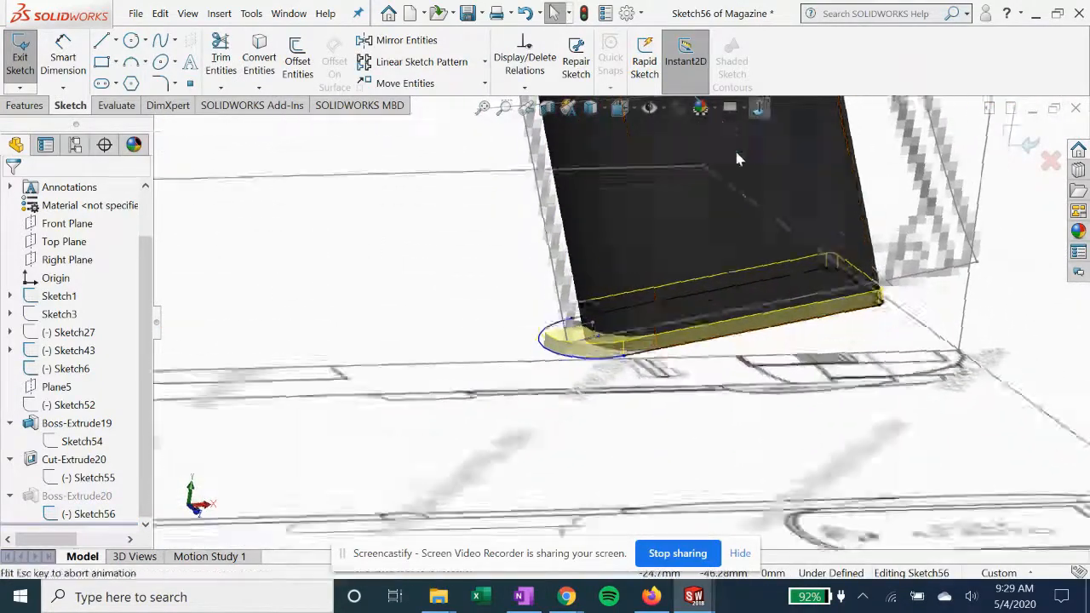
Place a sketch point at the midpoint of the large end arc in the Magazine part's Sketch56
scroll(534, 288, "down", 3)
scroll(534, 287, "down", 5)
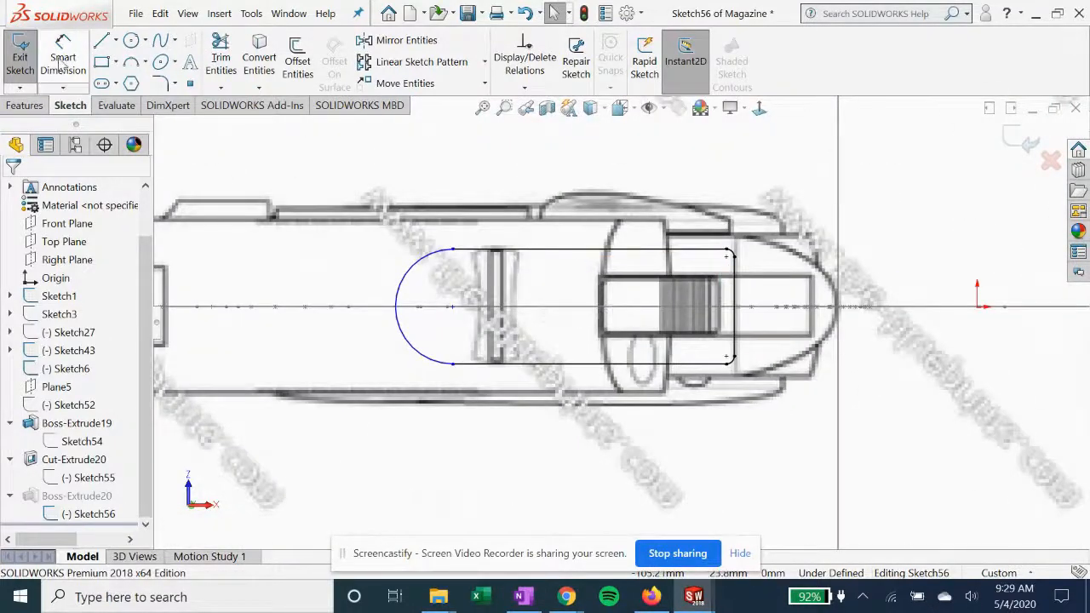
left_click(190, 83)
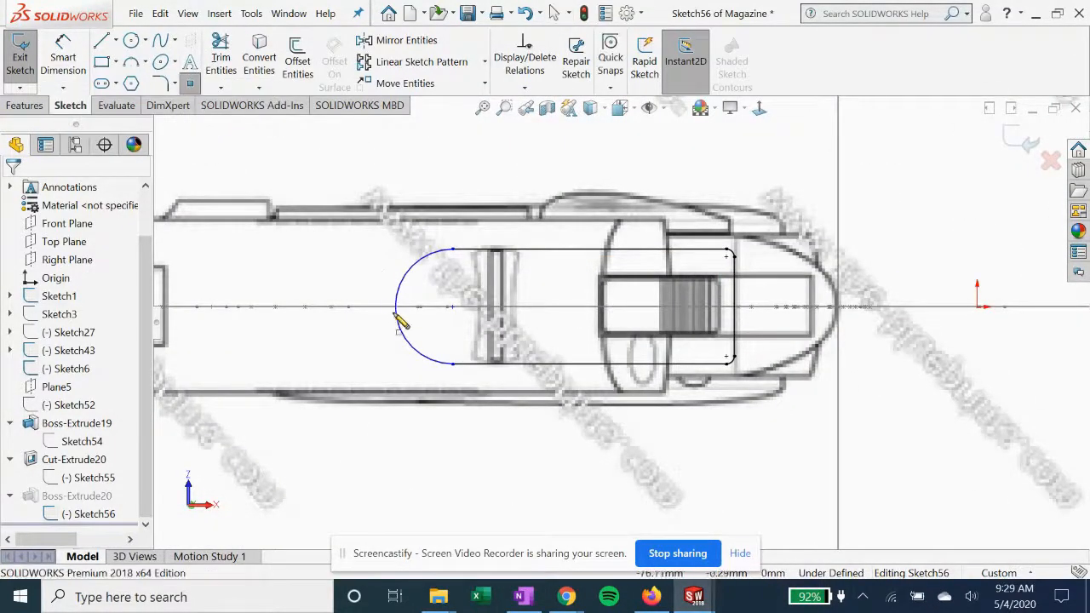
left_click(394, 307)
key("Escape")
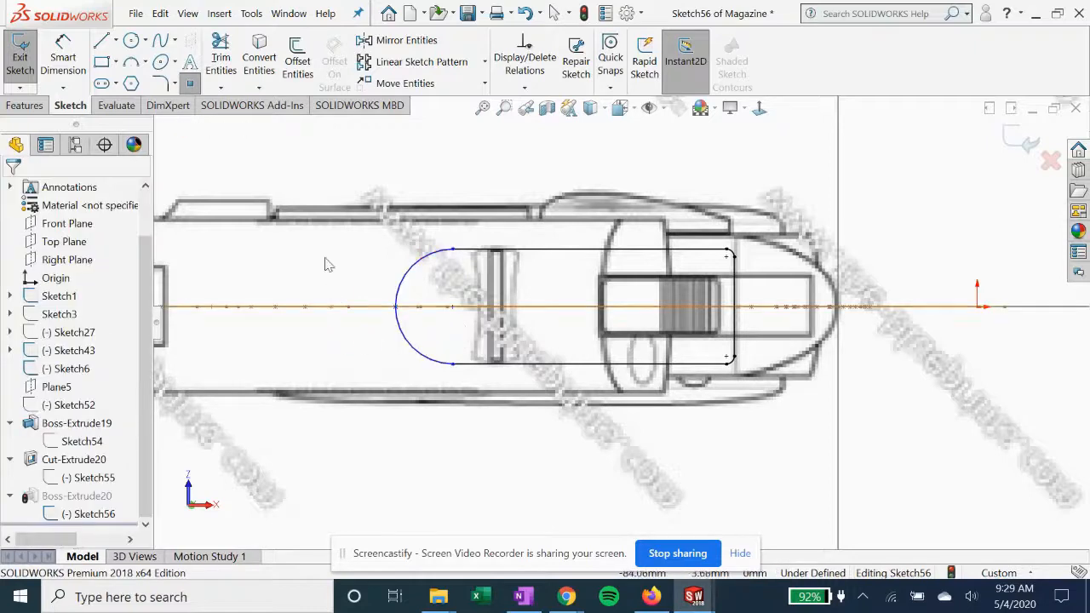
Dimension the distance from the arc's midpoint to the vertical line at the profile's opposite end, and exit Sketch56
left_click(76, 61)
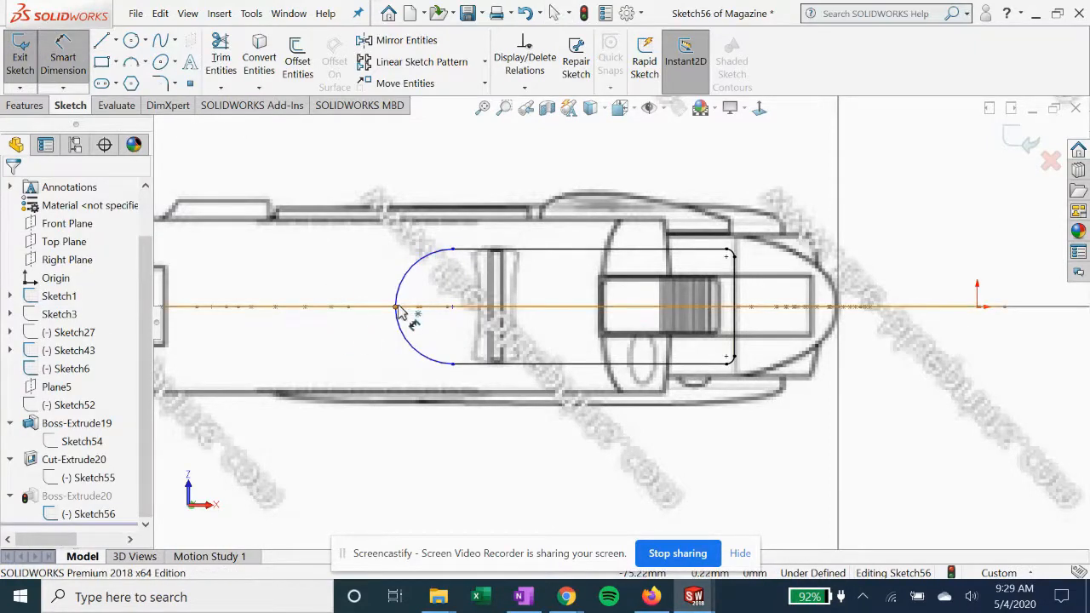
left_click(414, 309)
left_click(736, 280)
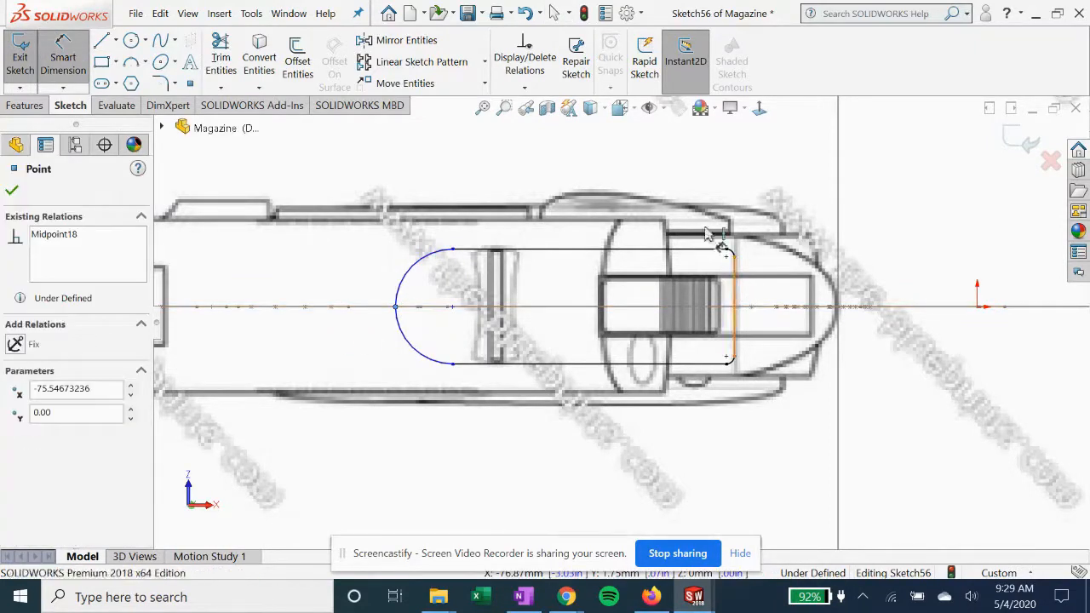
left_click(589, 182)
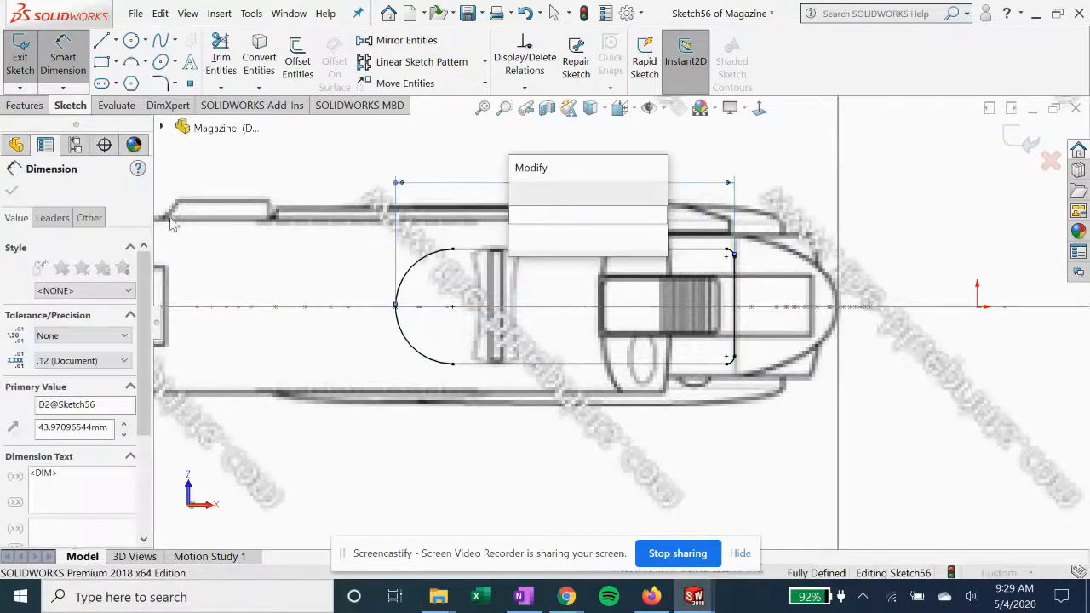
left_click(520, 194)
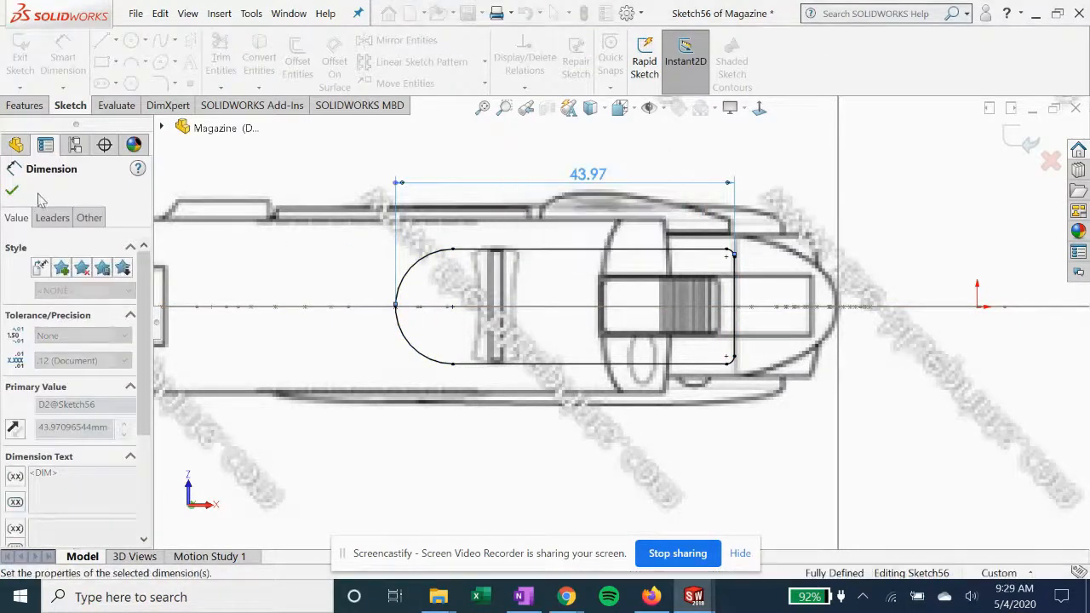
left_click(12, 189)
key("Escape")
mouse_move(916, 162)
middle_mouse_down()
mouse_move(903, 389)
mouse_move(635, 359)
mouse_move(657, 441)
mouse_move(682, 443)
middle_mouse_up()
scroll(581, 481, "down", 5)
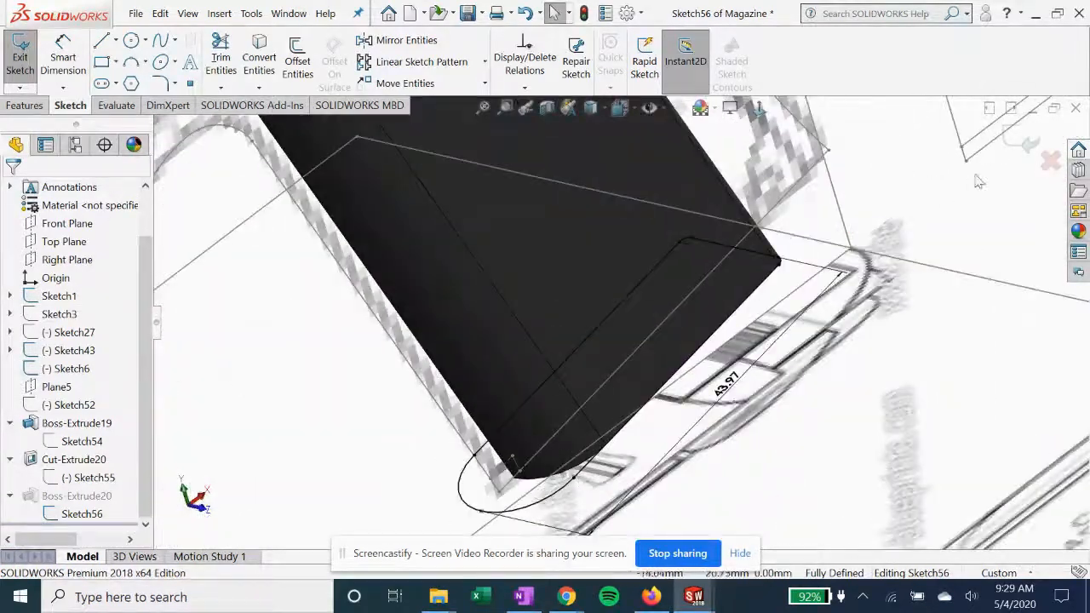
left_click(1017, 149)
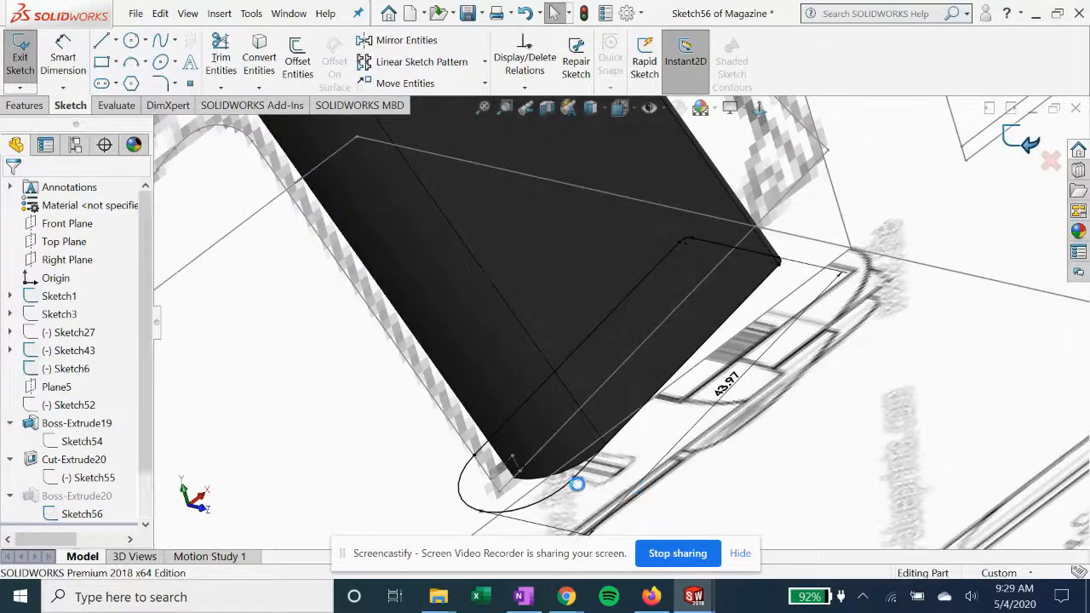
Open Boss-Extrude20's definition to examine its end condition, depth and preview, close it, and inspect the whole magazine
left_click(76, 496)
left_click(106, 458)
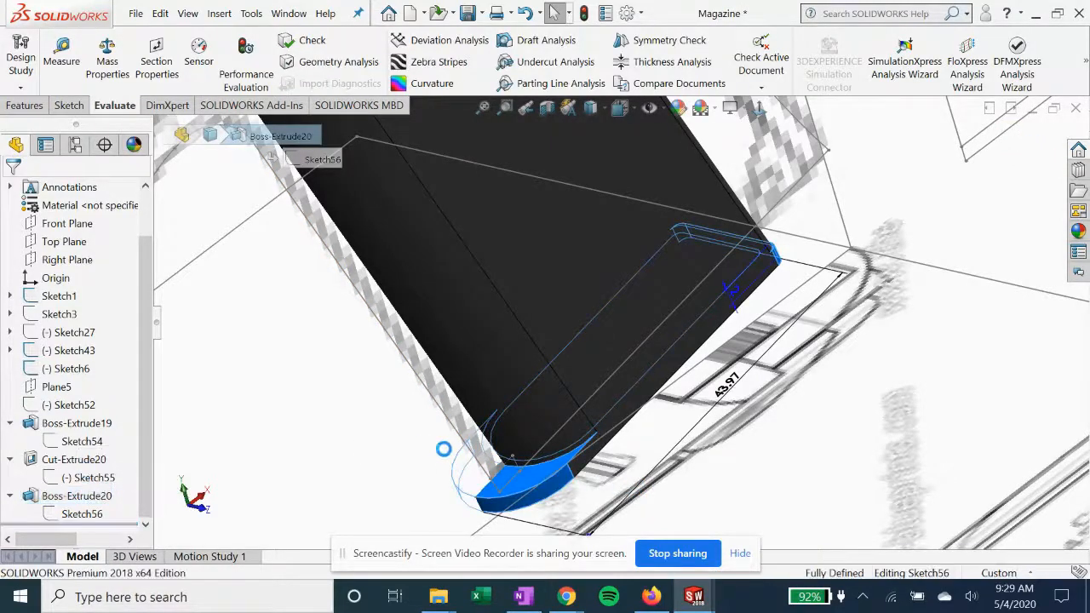
middle_click_drag(543, 494, 275, 370)
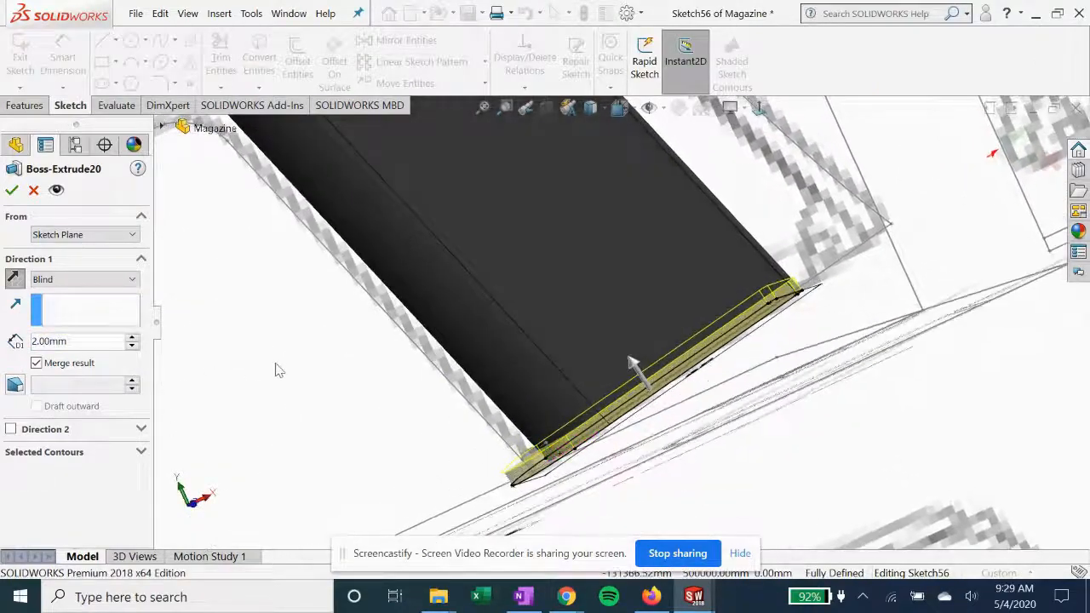
left_click(12, 194)
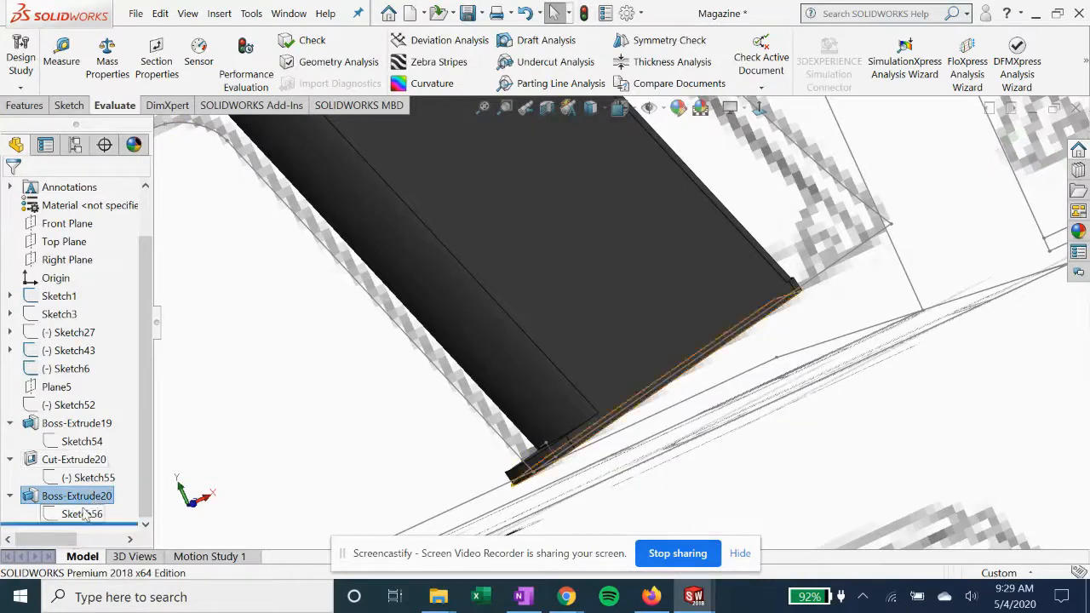
scroll(480, 478, "up", 4)
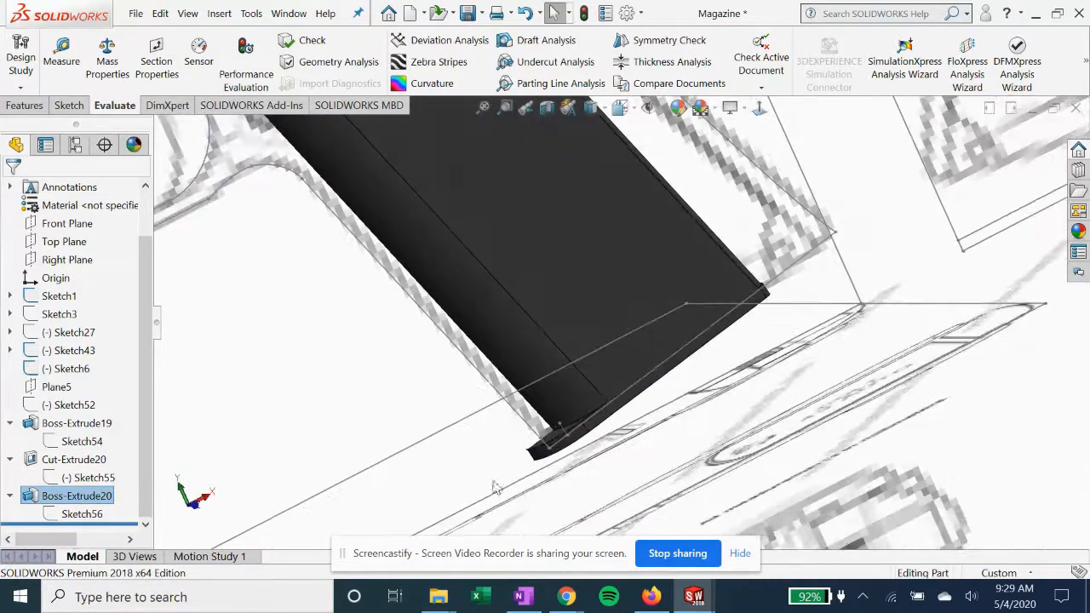
scroll(530, 204, "up", 2)
scroll(527, 197, "down", 2)
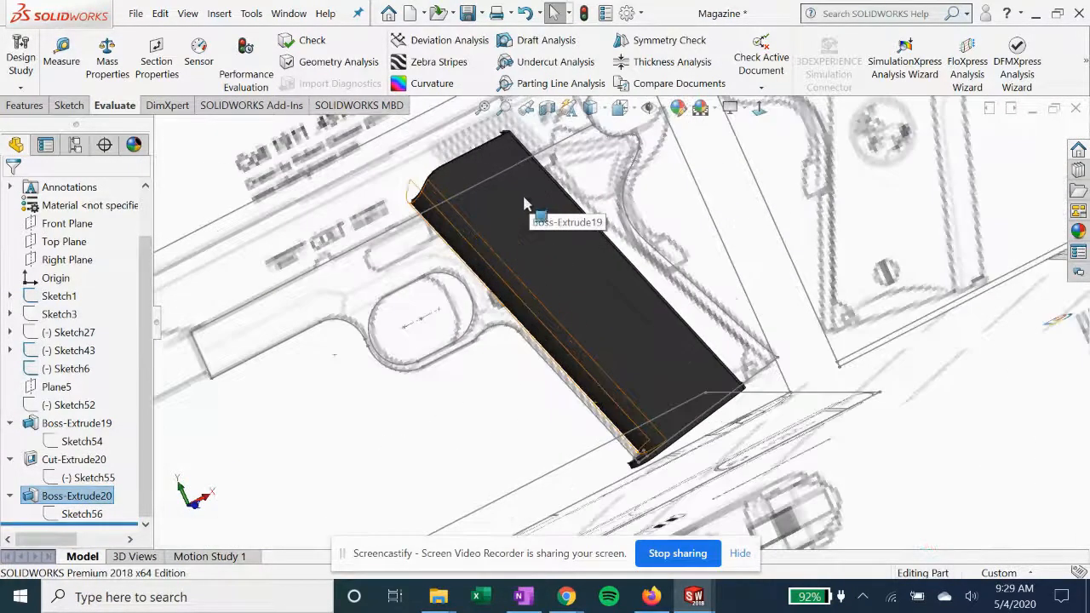
middle_click_drag(480, 302, 454, 303)
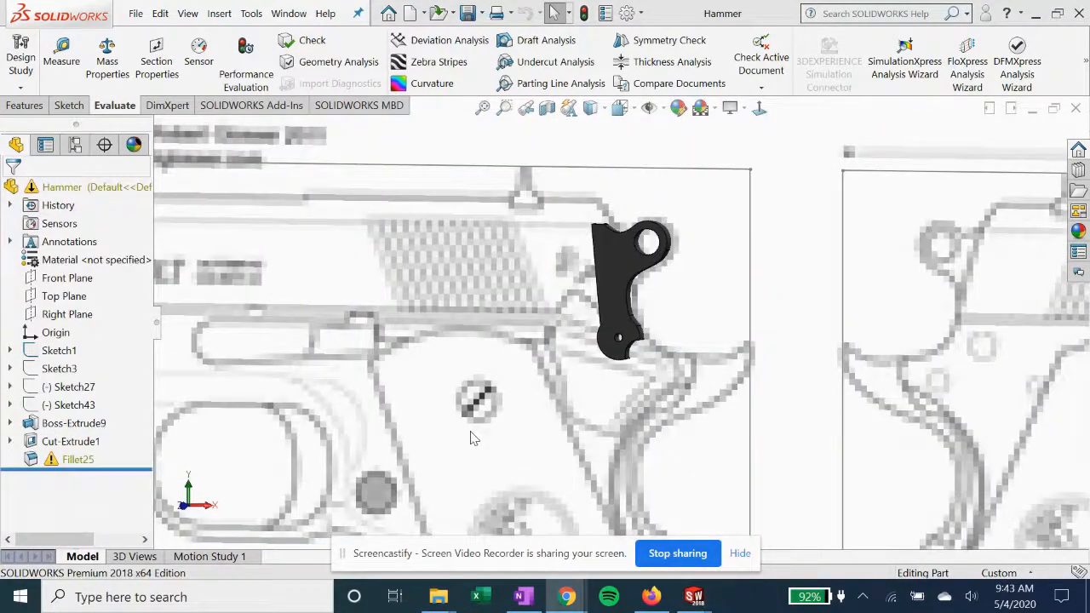
Examine the Hammer part's body against the reference drawing in Sketch1
scroll(571, 376, "up", 2)
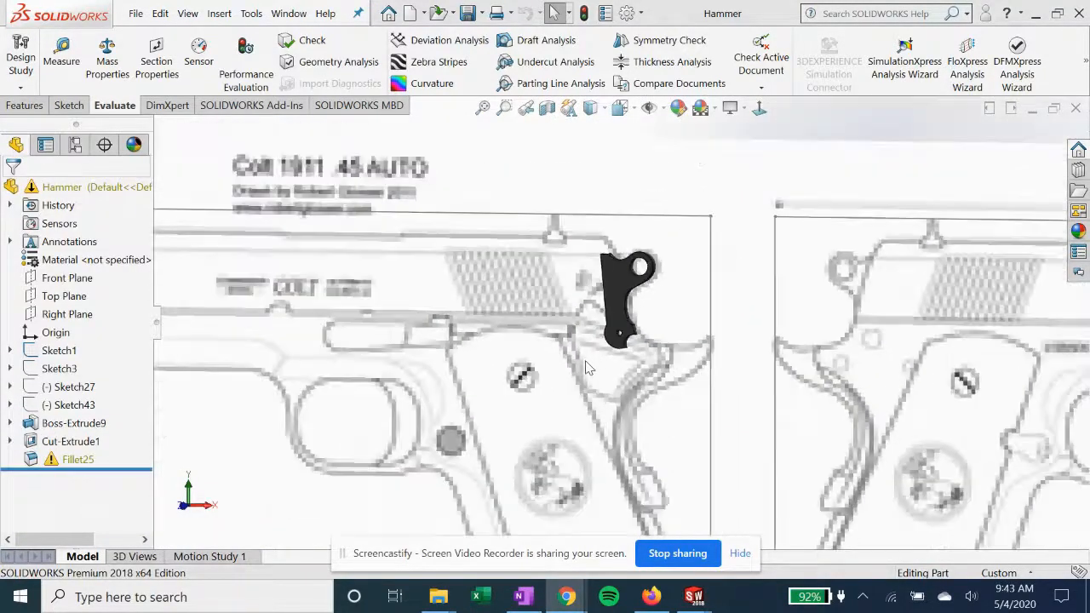
left_click(611, 298)
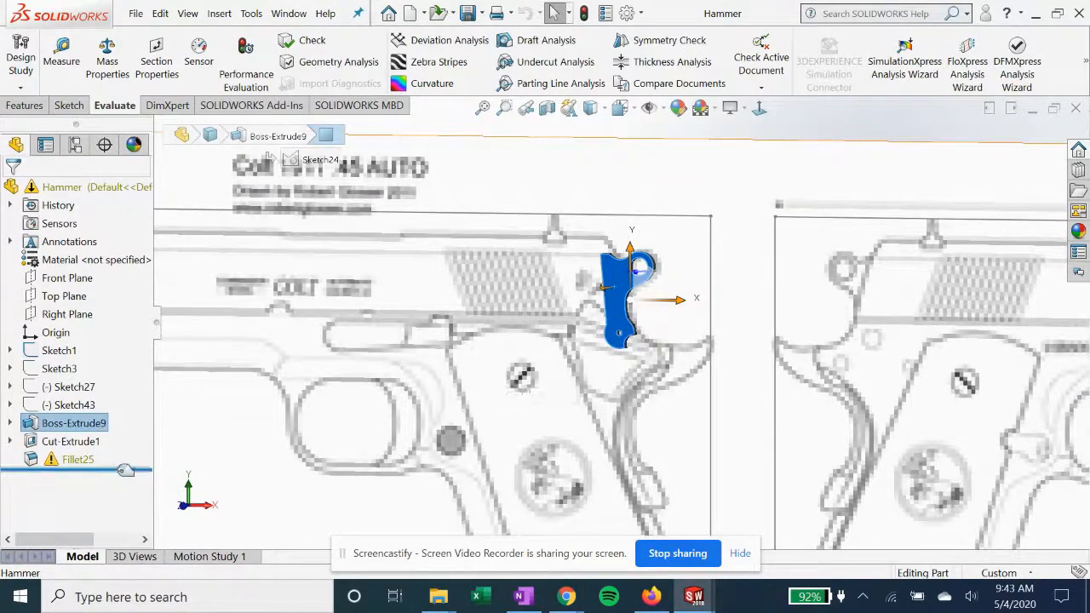
left_click(59, 350)
scroll(535, 365, "up", 2)
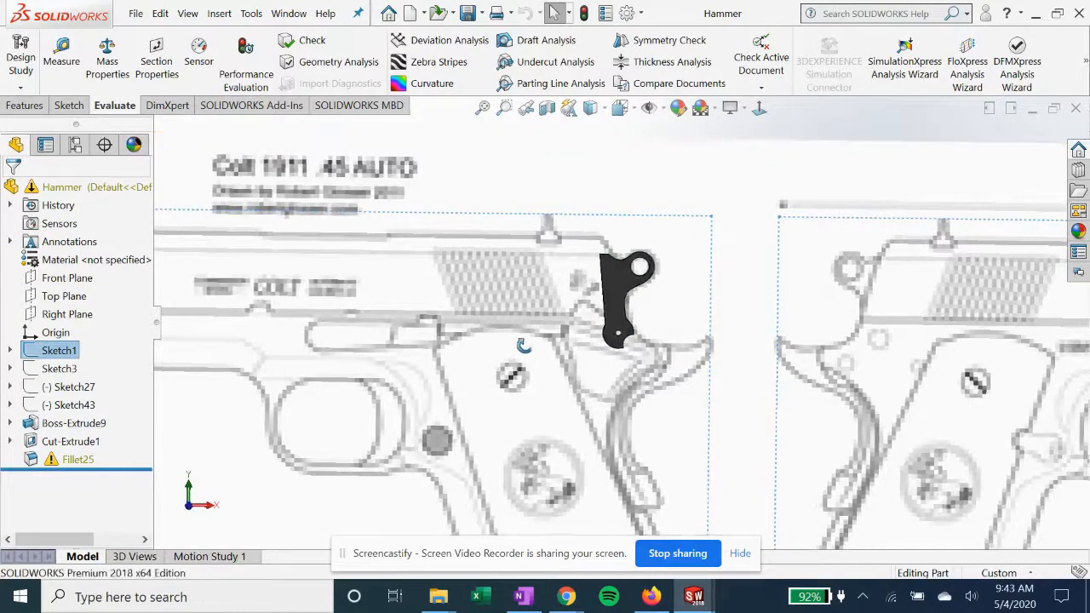
scroll(535, 364, "up", 1)
scroll(522, 294, "down", 2)
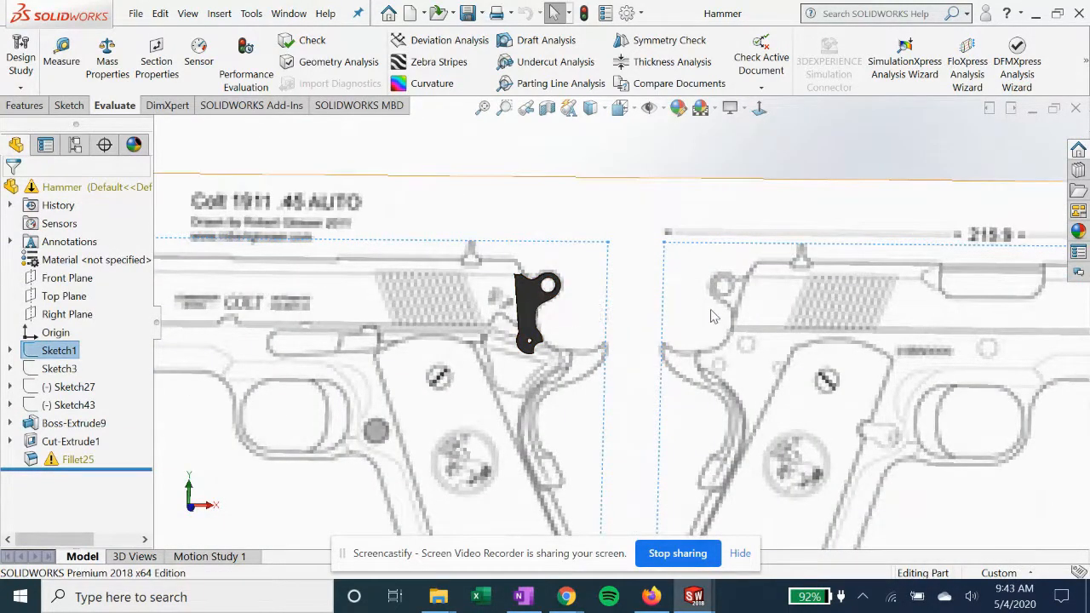
mouse_move(531, 387)
middle_mouse_down()
mouse_move(542, 370)
mouse_move(532, 387)
middle_mouse_up()
Open Sketch24 of the Hammer part's Boss-Extrude9 for editing and view it normal to its plane
left_click(61, 423)
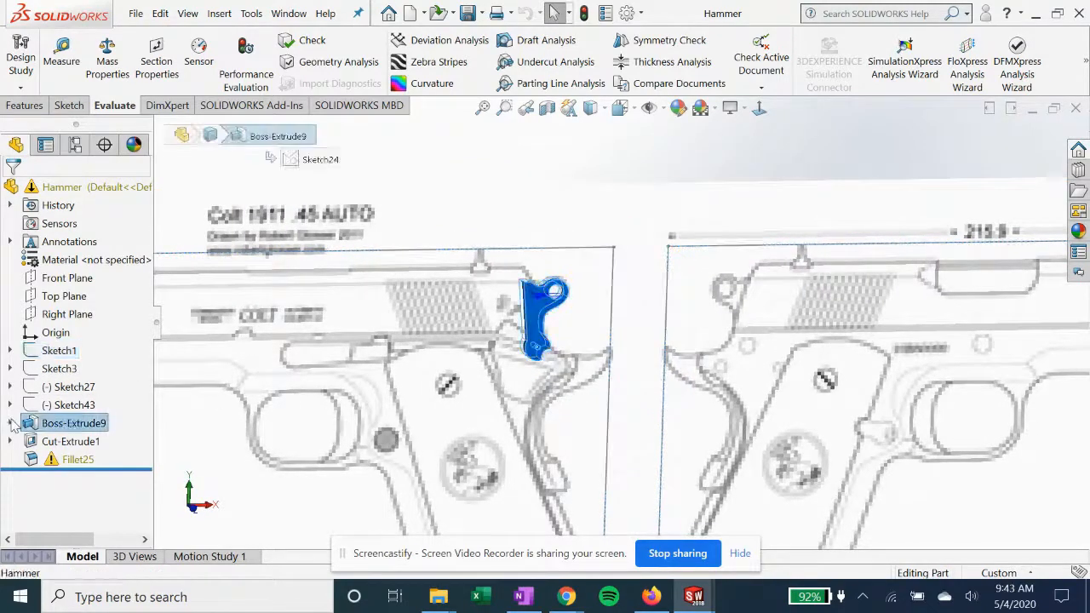
left_click(10, 423)
left_click(89, 441)
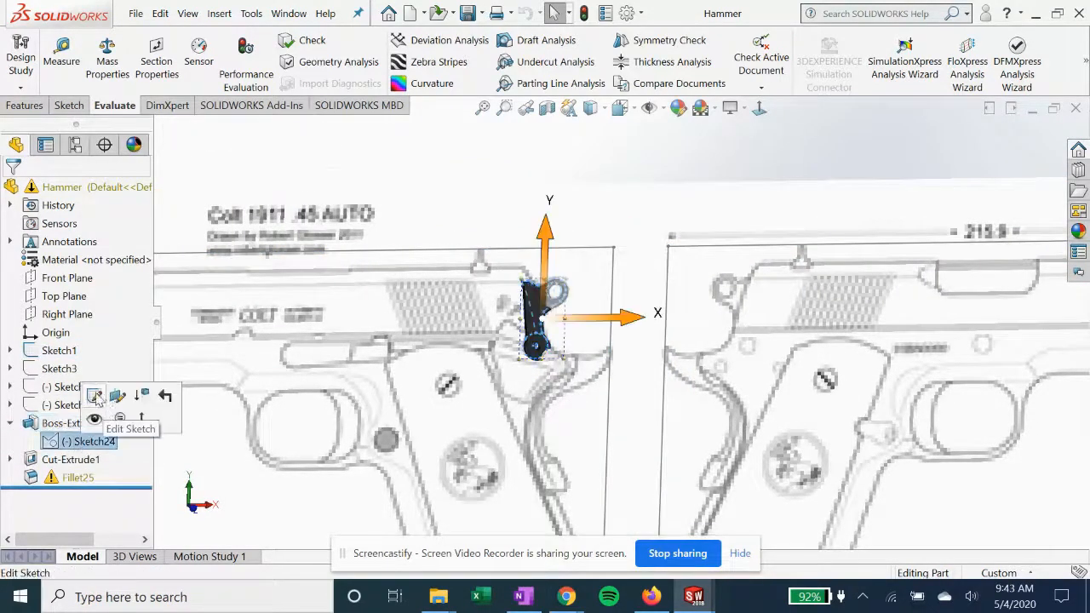
left_click(94, 396)
left_click(760, 109)
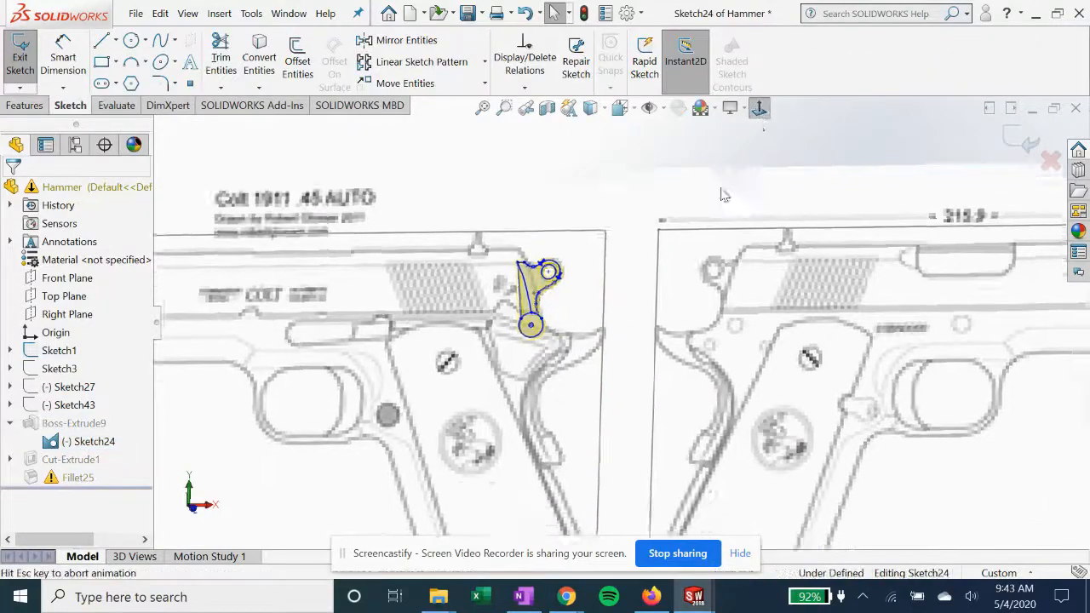
Examine the hammer profile in Sketch24, exit the sketch, and dismiss the rebuild warning
scroll(639, 274, "down", 4)
scroll(494, 152, "down", 1)
scroll(491, 152, "down", 8)
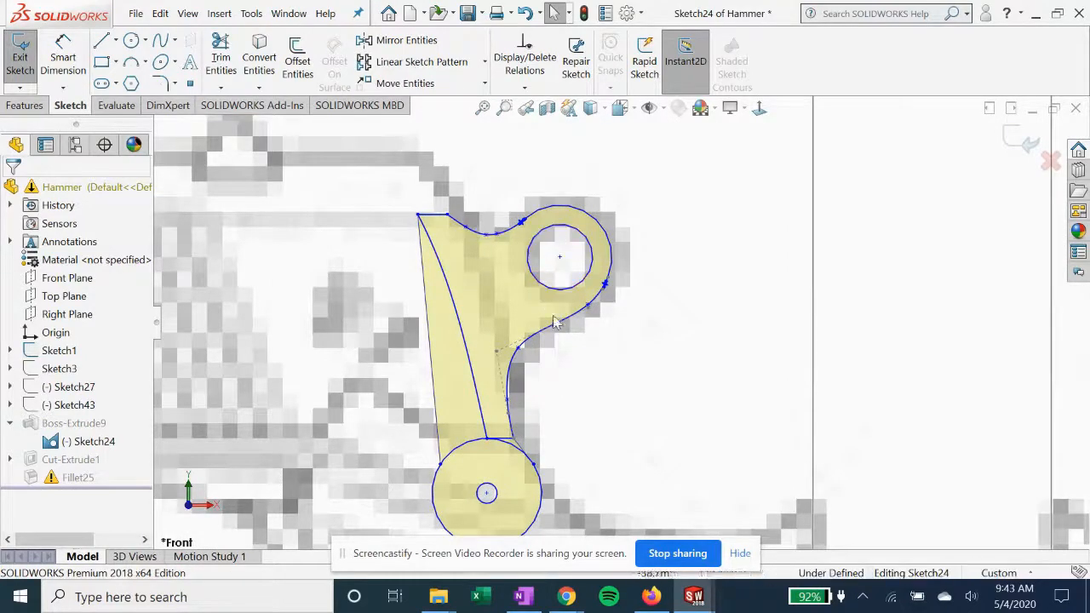
scroll(564, 332, "up", 1)
scroll(558, 479, "down", 1)
scroll(548, 458, "up", 2)
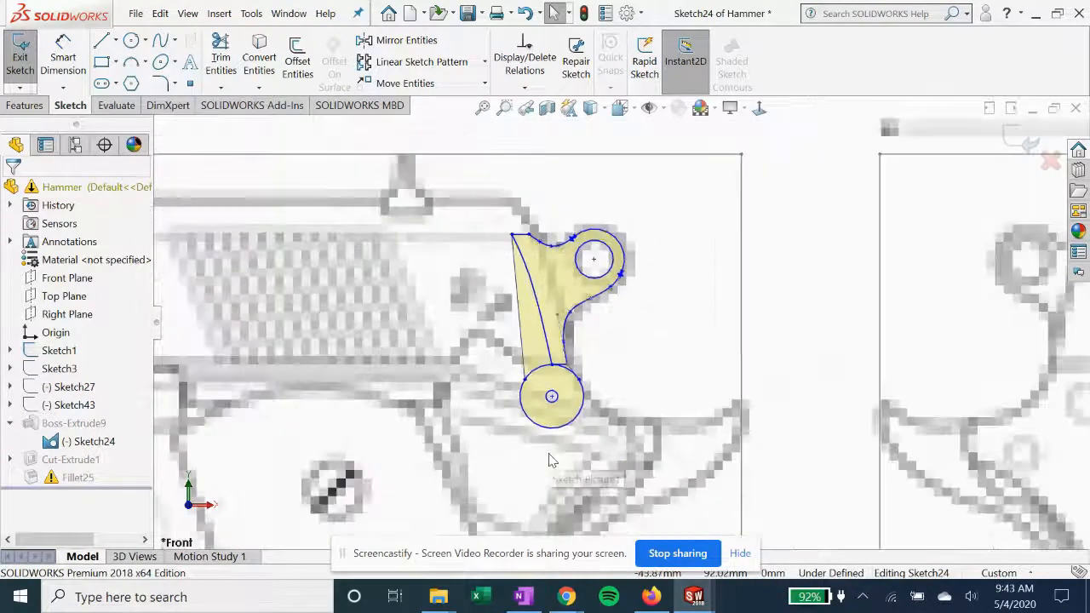
scroll(568, 391, "down", 1)
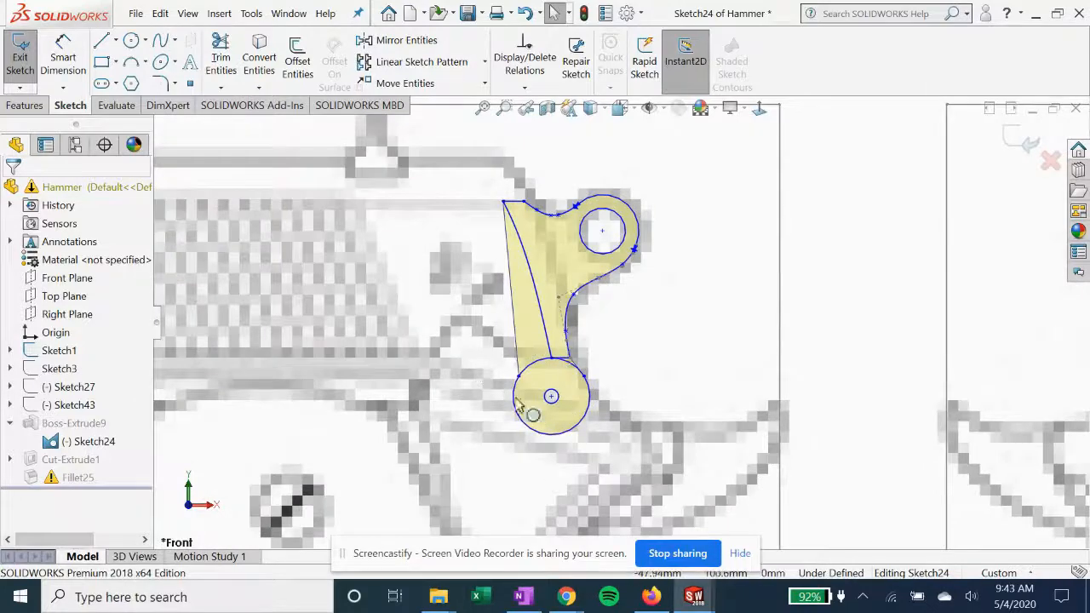
left_click(1016, 136)
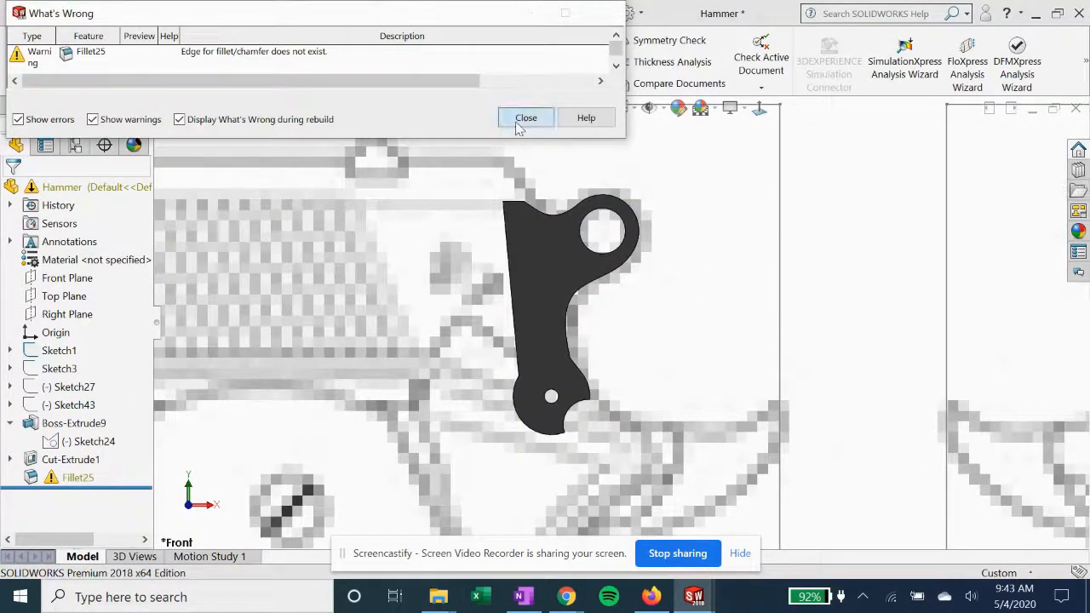
left_click(526, 119)
Suppress the faulty Fillet25 feature in the Hammer part
middle_click_drag(417, 224, 441, 321)
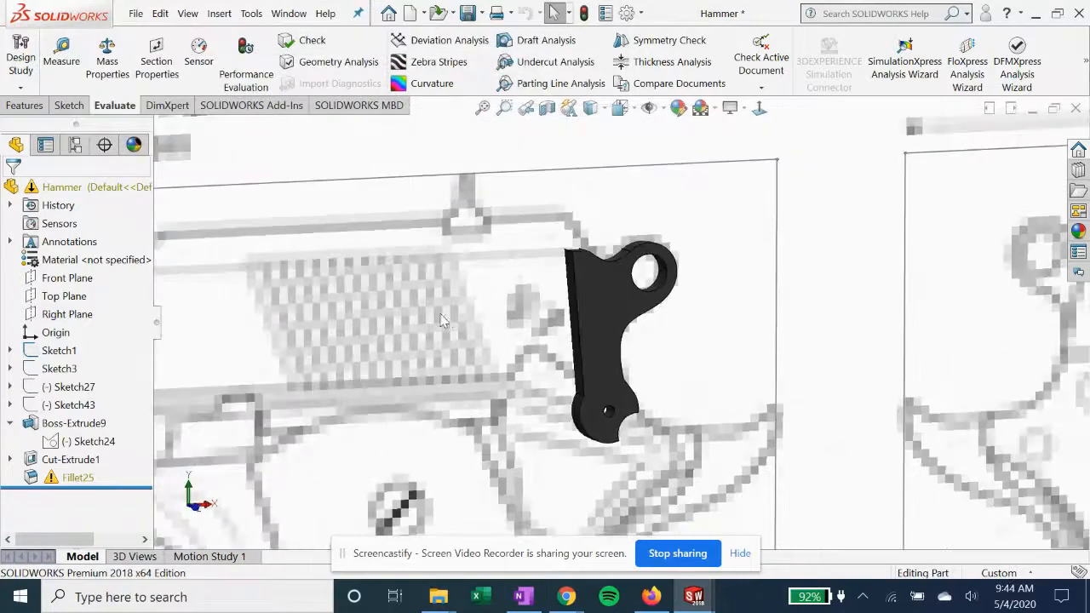
right_click(85, 477)
right_click(49, 481)
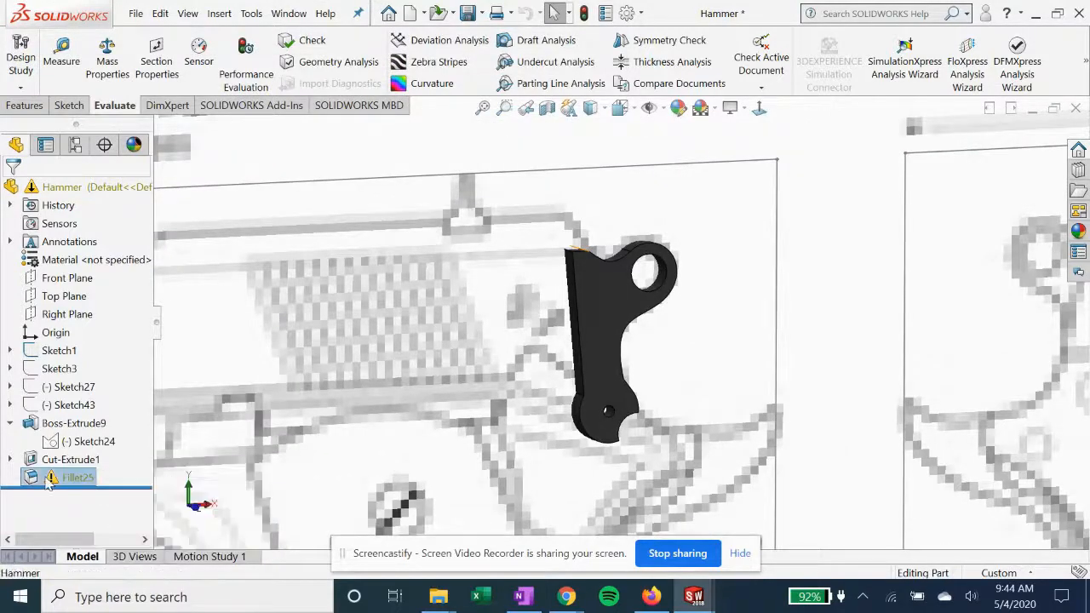
left_click(83, 145)
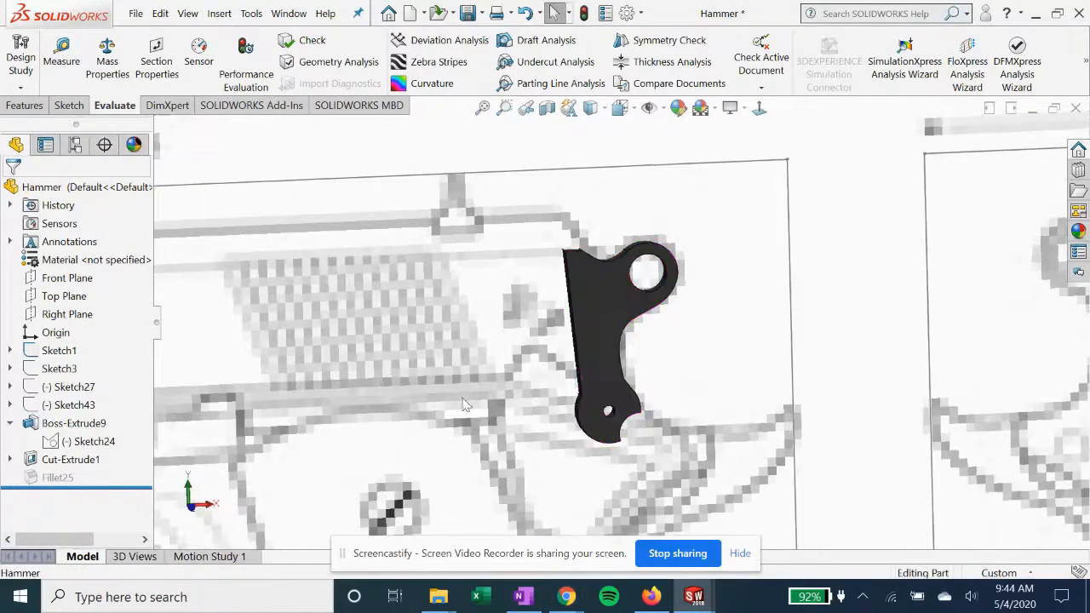
mouse_move(549, 360)
middle_mouse_down()
mouse_move(536, 321)
mouse_move(500, 380)
middle_mouse_up()
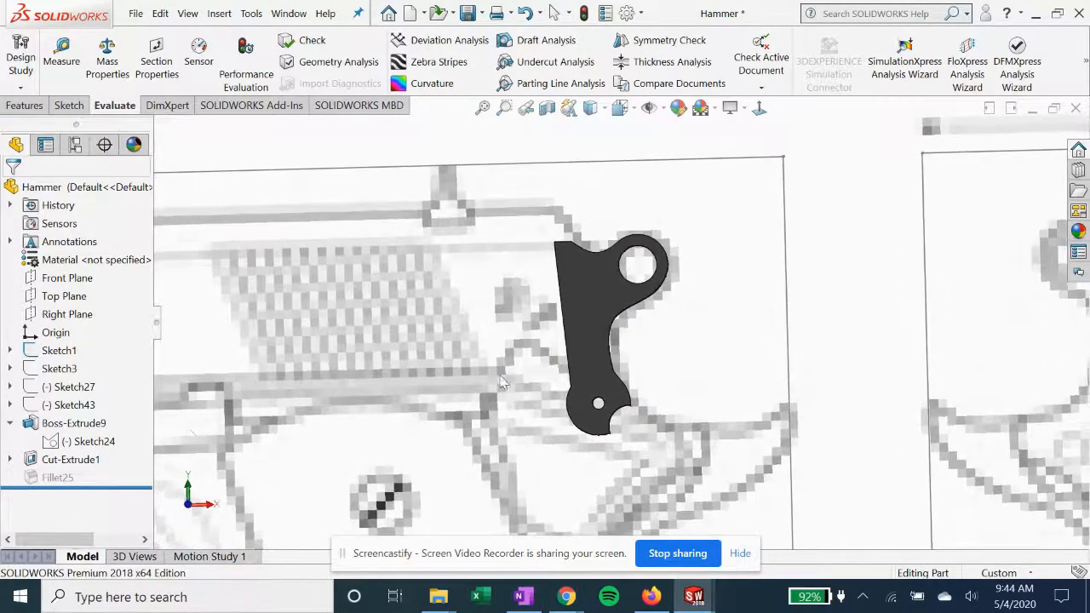
Open Boss-Extrude9's definition to examine its end condition, depth and selected contours, and close it
left_click(74, 423)
left_click(94, 372)
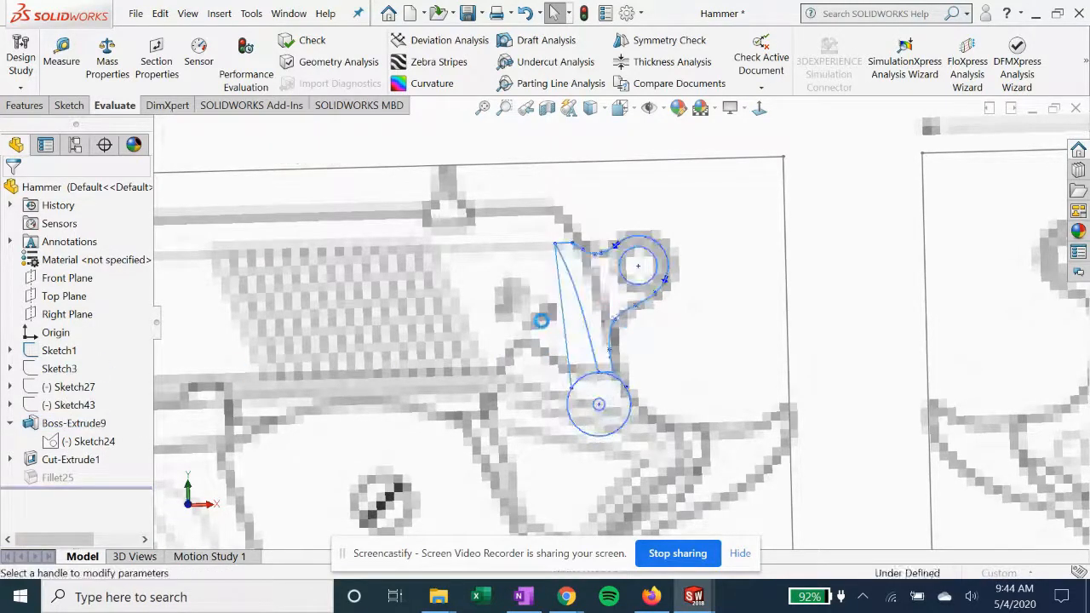
mouse_move(574, 324)
middle_mouse_down()
mouse_move(615, 400)
mouse_move(670, 430)
middle_mouse_up()
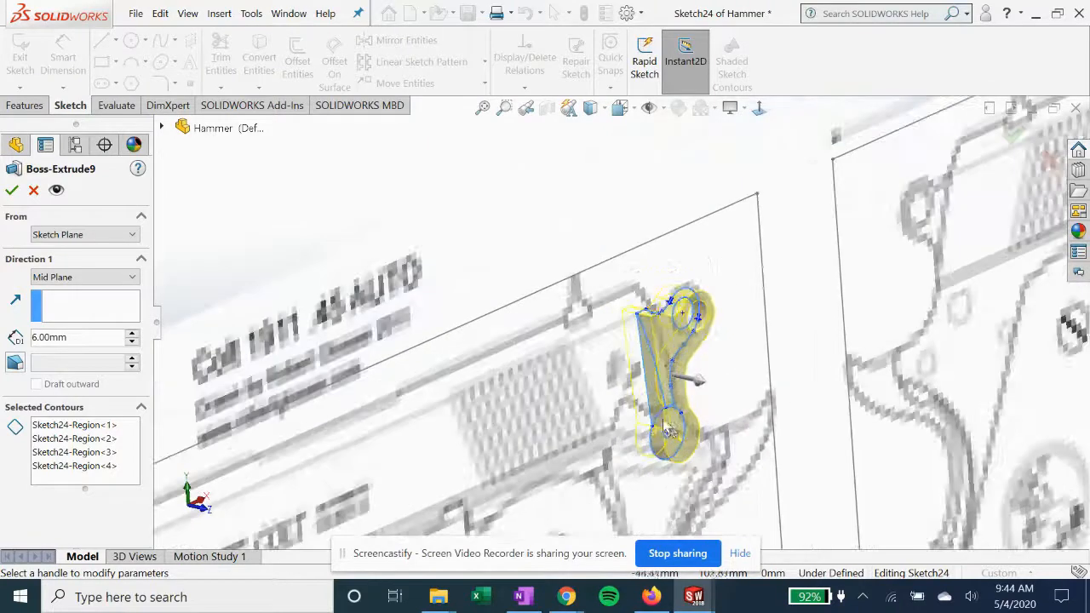
left_click(11, 190)
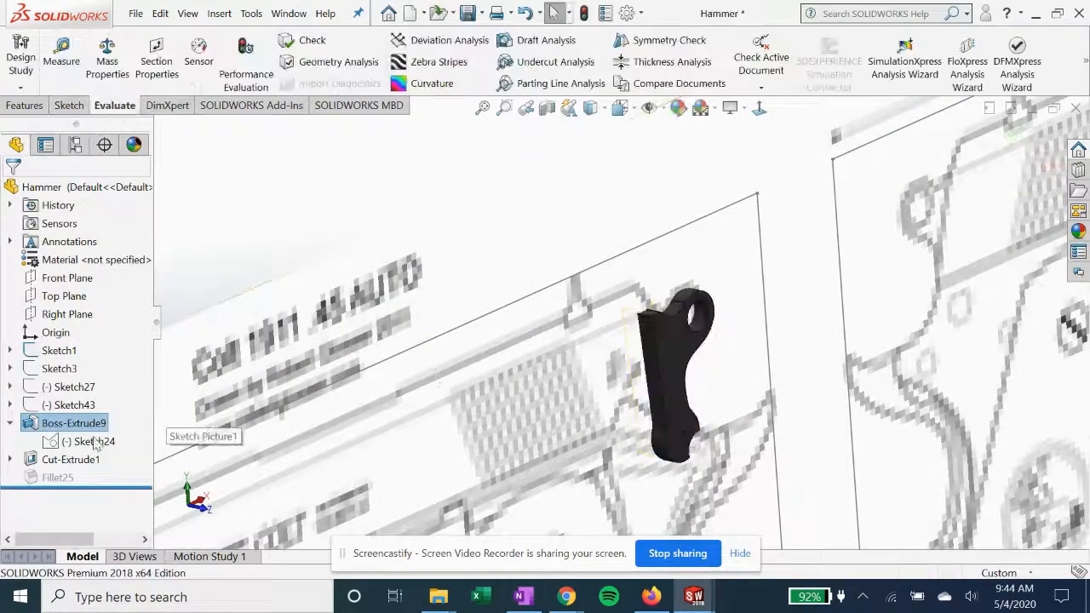
Open Sketch44 of the Hammer part's Cut-Extrude1, examine its circle normal to the sketch plane, and exit the sketch
left_click(59, 459)
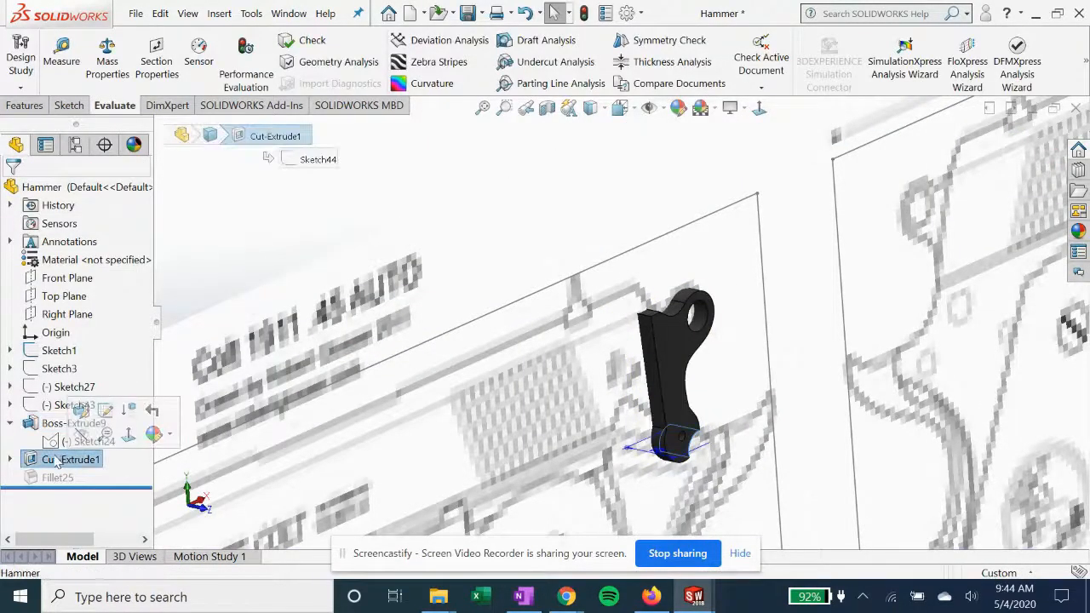
left_click(10, 460)
scroll(521, 368, "down", 5)
middle_click_drag(521, 368, 559, 364)
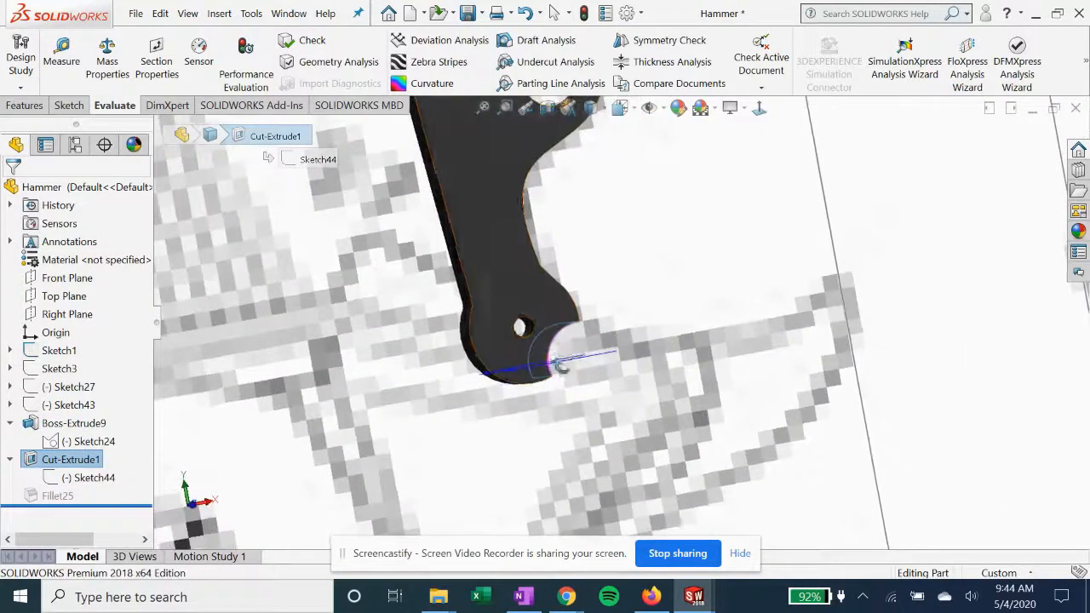
left_click(92, 477)
left_click(114, 433)
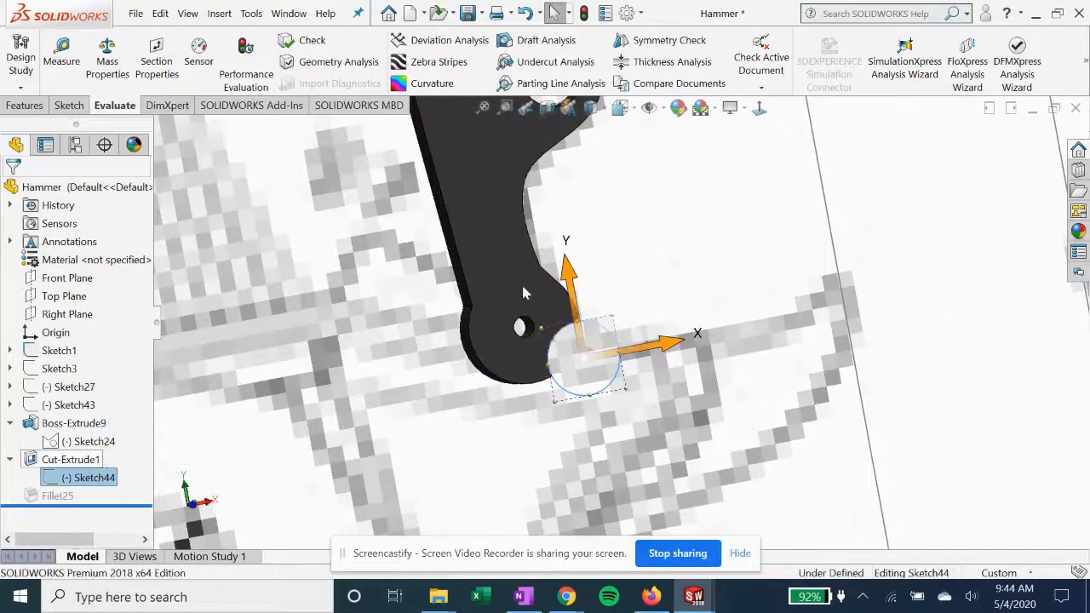
left_click(762, 112)
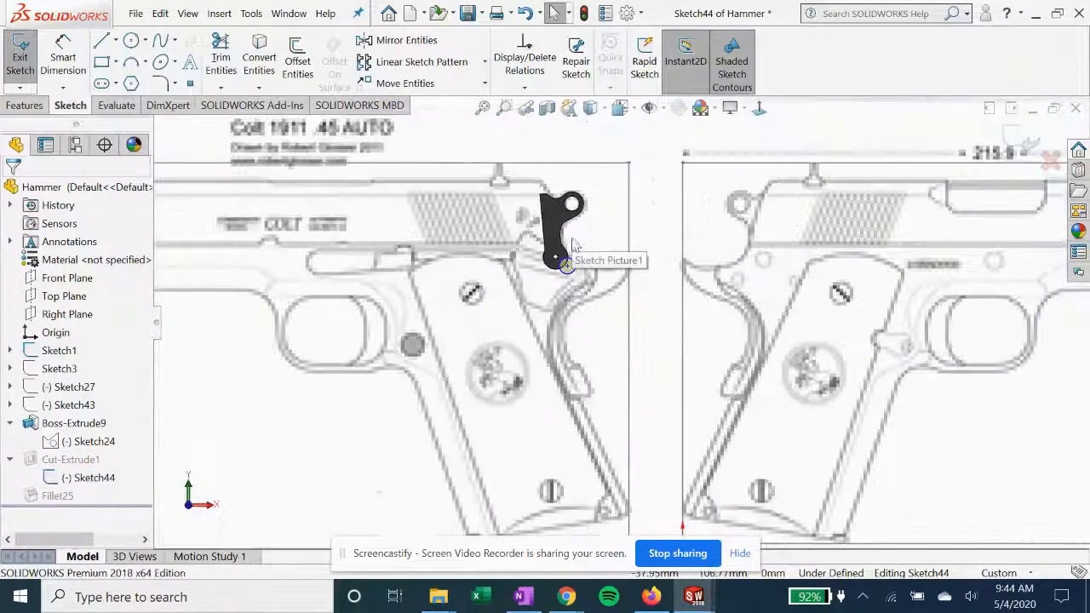
scroll(572, 244, "down", 4)
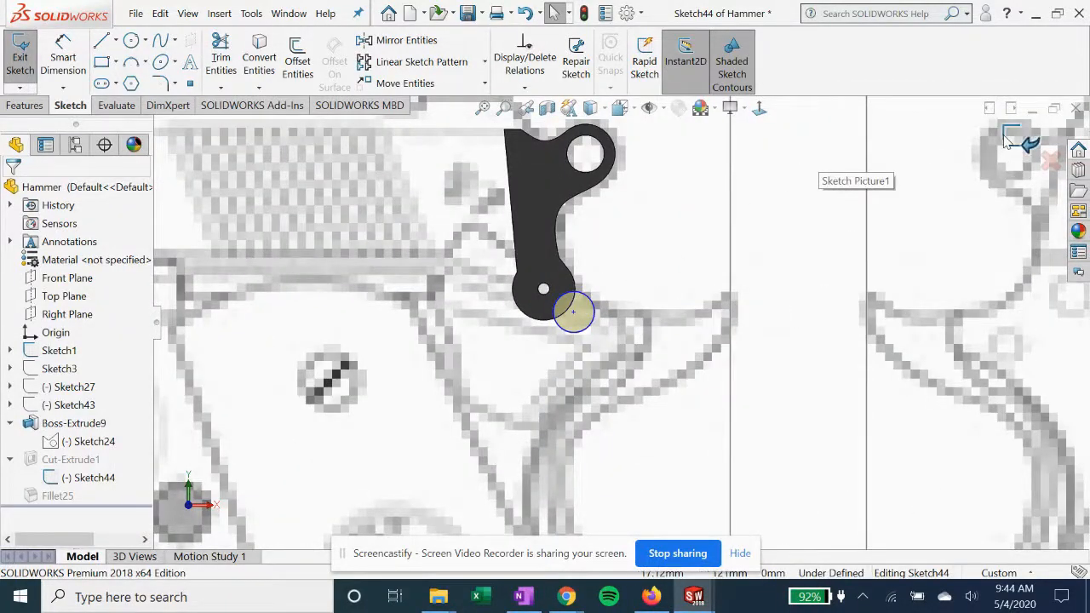
left_click(1022, 139)
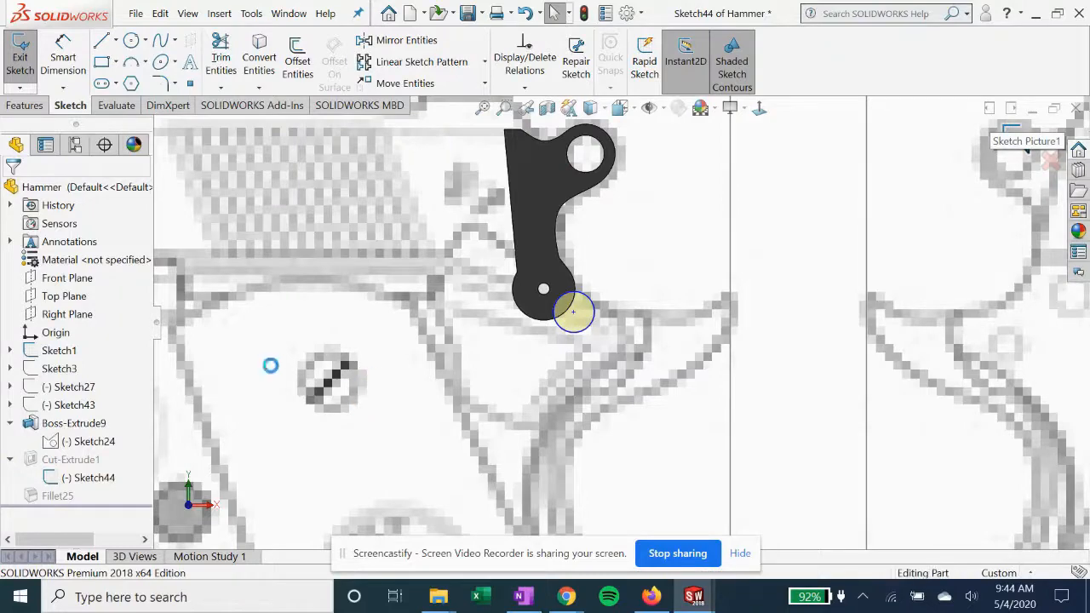
Open Cut-Extrude1's definition to examine its end condition, depth and preview on the hammer, and close it
left_click(59, 460)
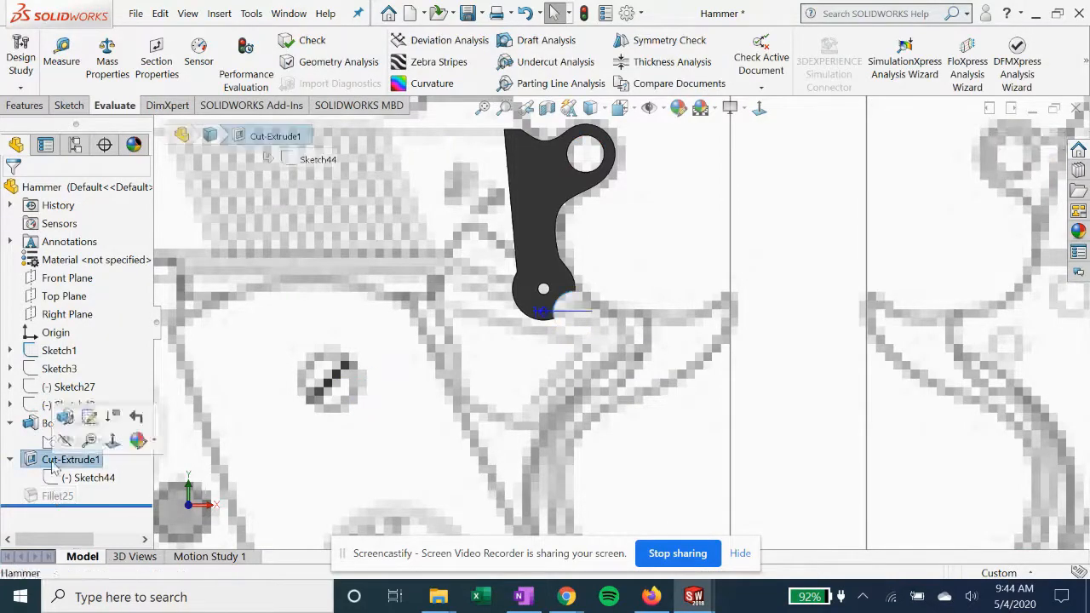
middle_click_drag(499, 316, 512, 346)
scroll(512, 346, "up", 2)
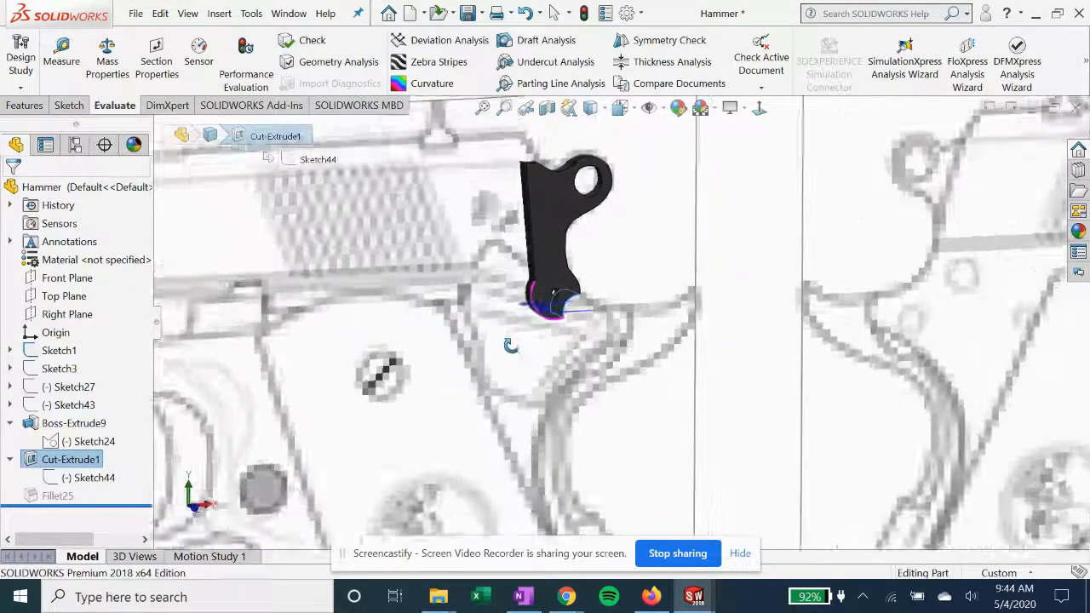
scroll(587, 302, "down", 1)
right_click(59, 464)
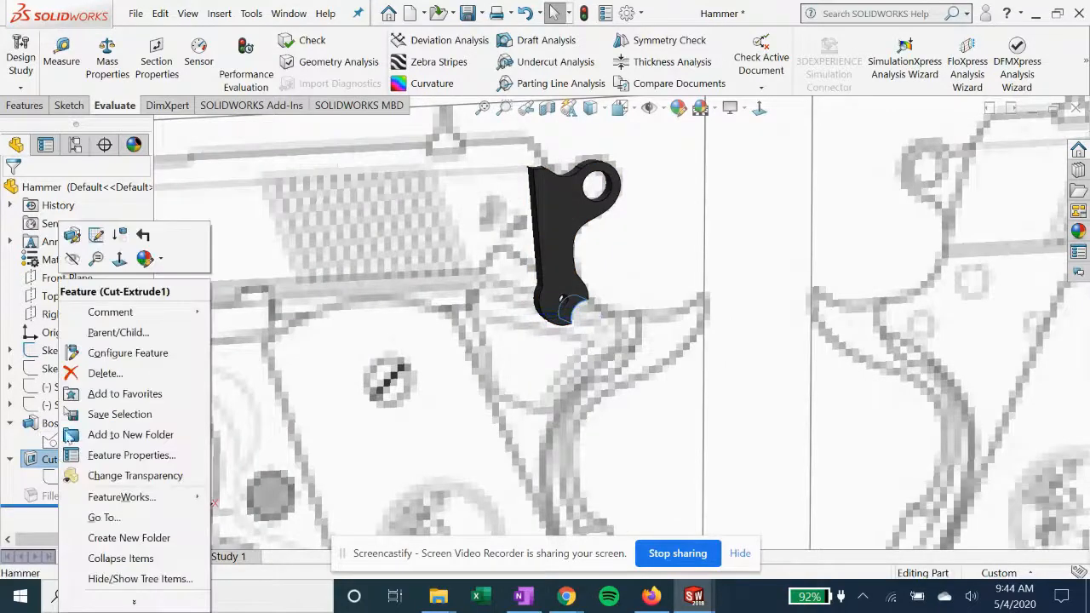
left_click(78, 238)
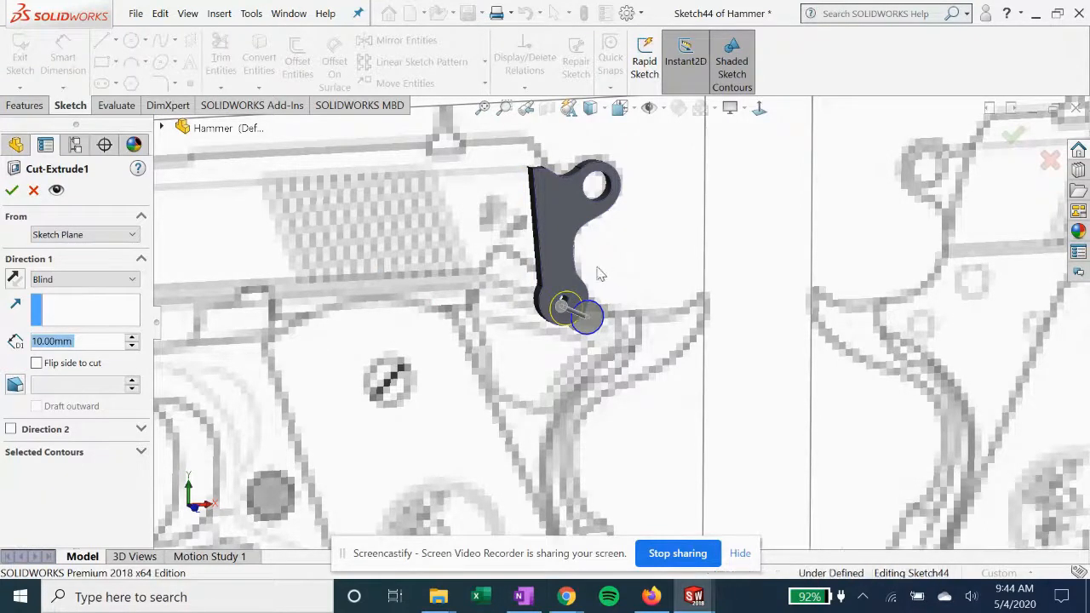
middle_click_drag(596, 274, 579, 251)
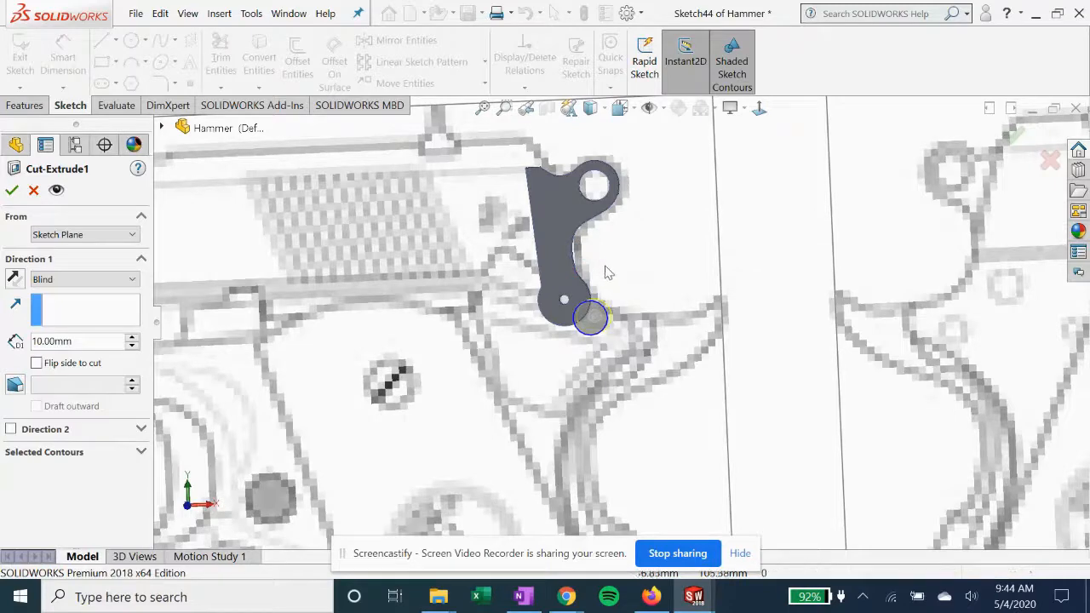
middle_click_drag(599, 262, 611, 244)
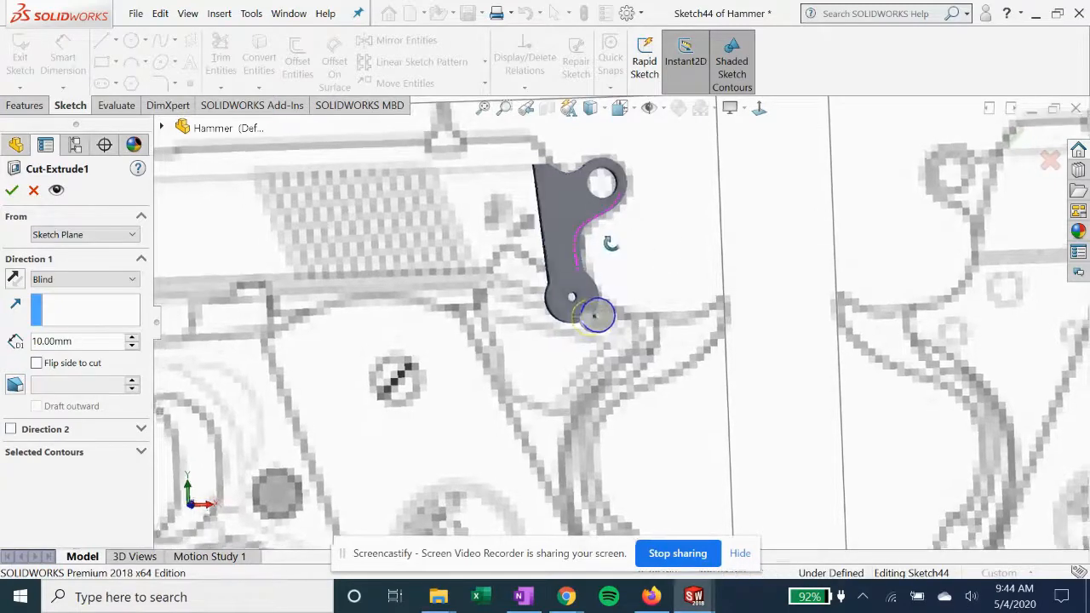
left_click(12, 191)
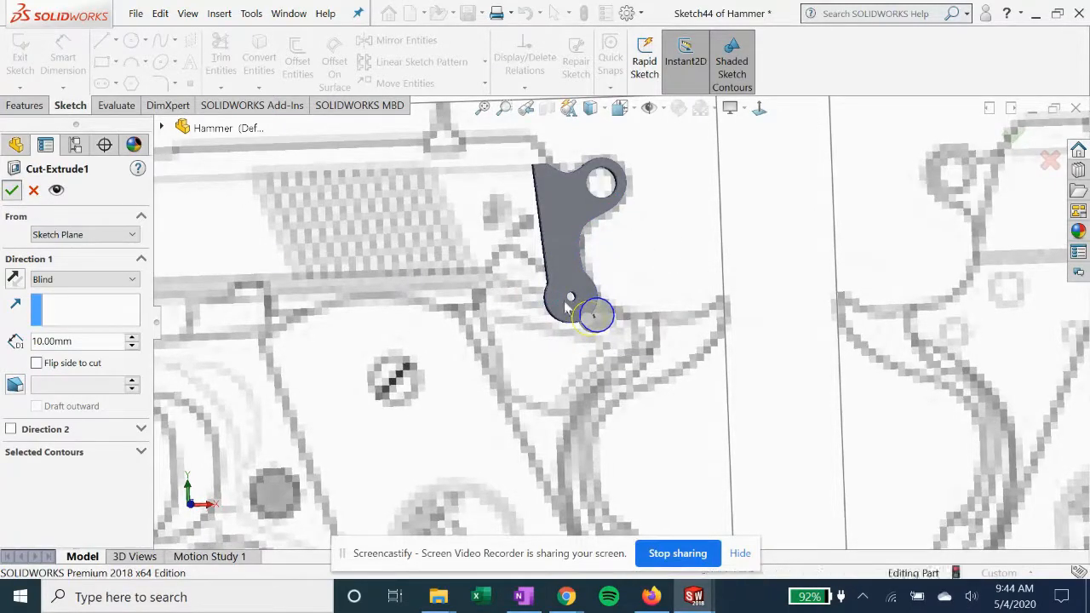
mouse_move(532, 303)
middle_mouse_down()
mouse_move(513, 317)
mouse_move(520, 335)
mouse_move(511, 315)
mouse_move(528, 322)
middle_mouse_up()
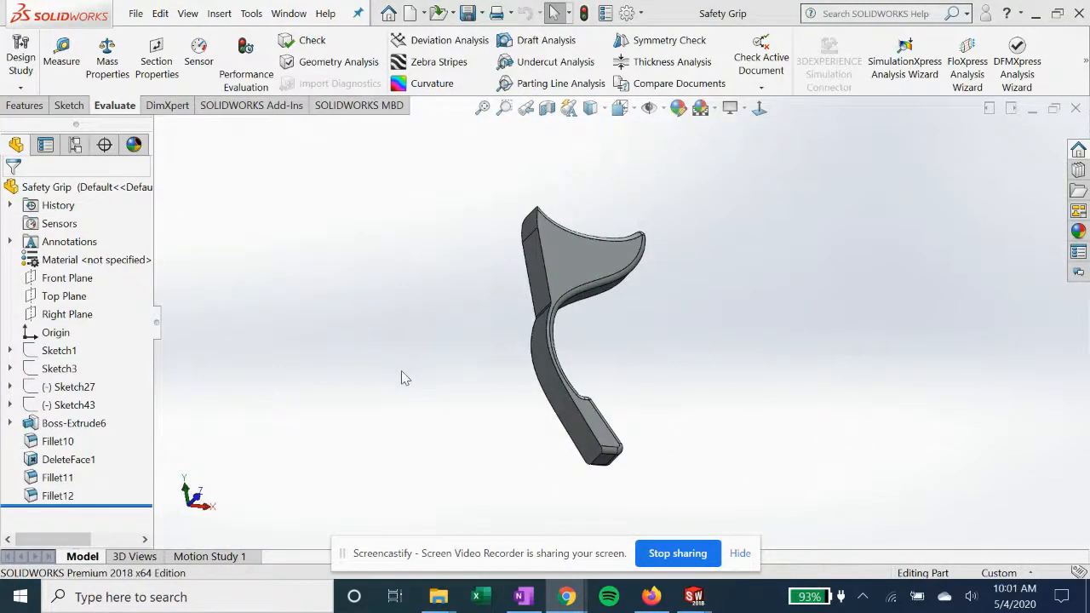
Show Sketch1 with the reference drawing in the Safety Grip part and view it normal to its plane
left_click(58, 350)
left_click(78, 327)
scroll(506, 305, "up", 2)
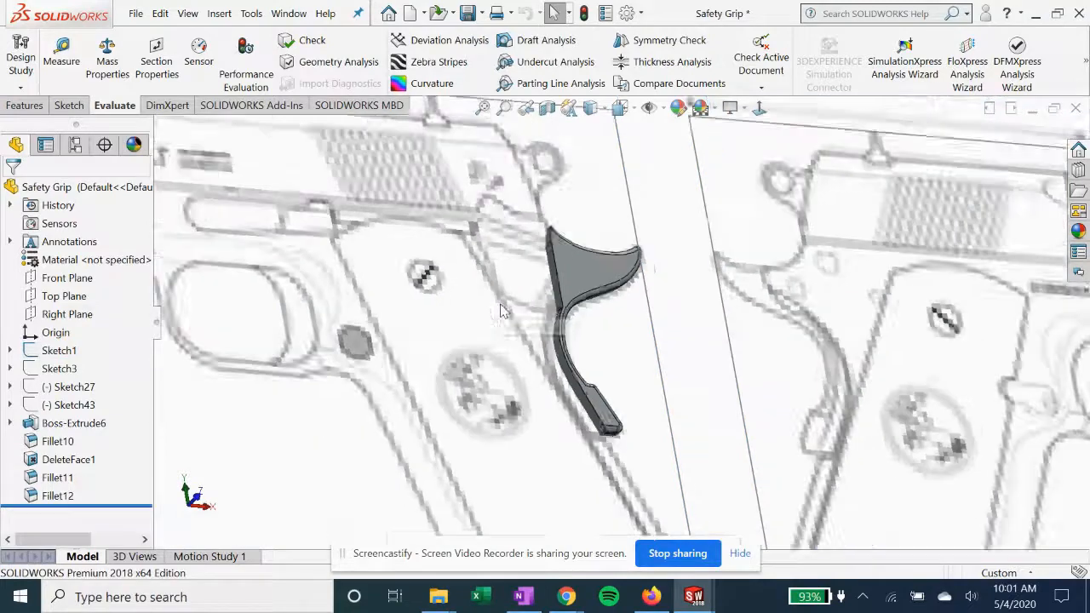
middle_click_drag(510, 307, 513, 335)
left_click(760, 110)
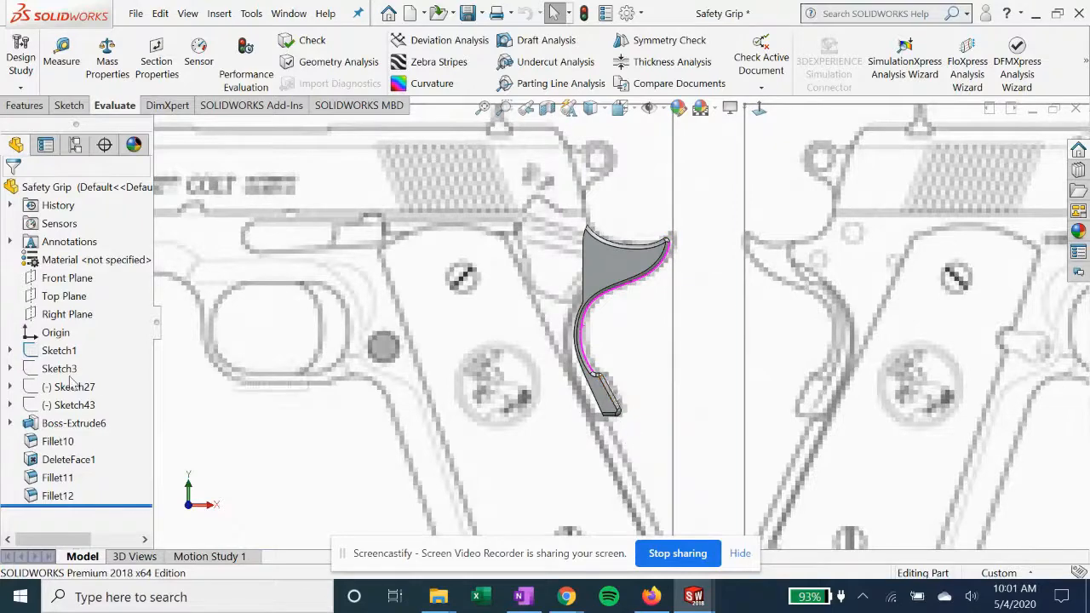
Open Sketch15 of Boss-Extrude6 for editing, examine the safety grip profile against the reference drawing, and exit the sketch
left_click(10, 423)
left_click(94, 441)
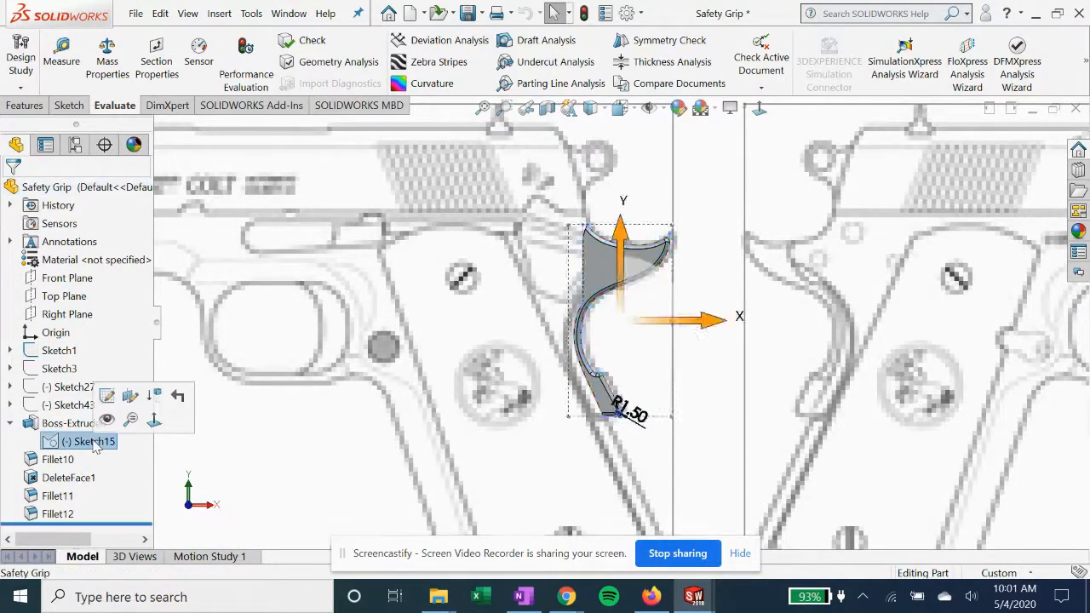
left_click(107, 396)
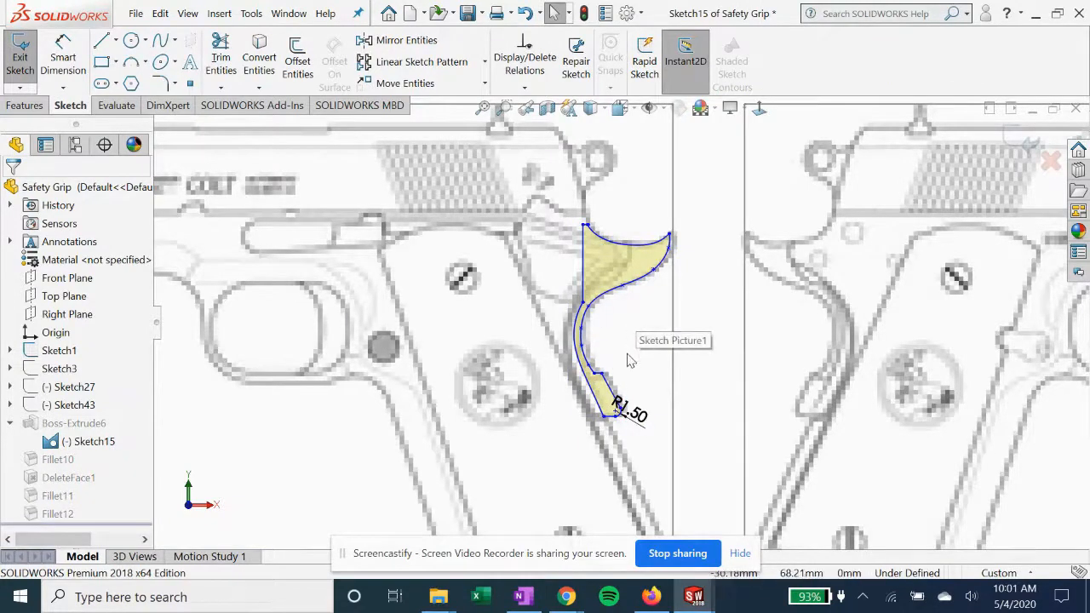
scroll(627, 362, "down", 1)
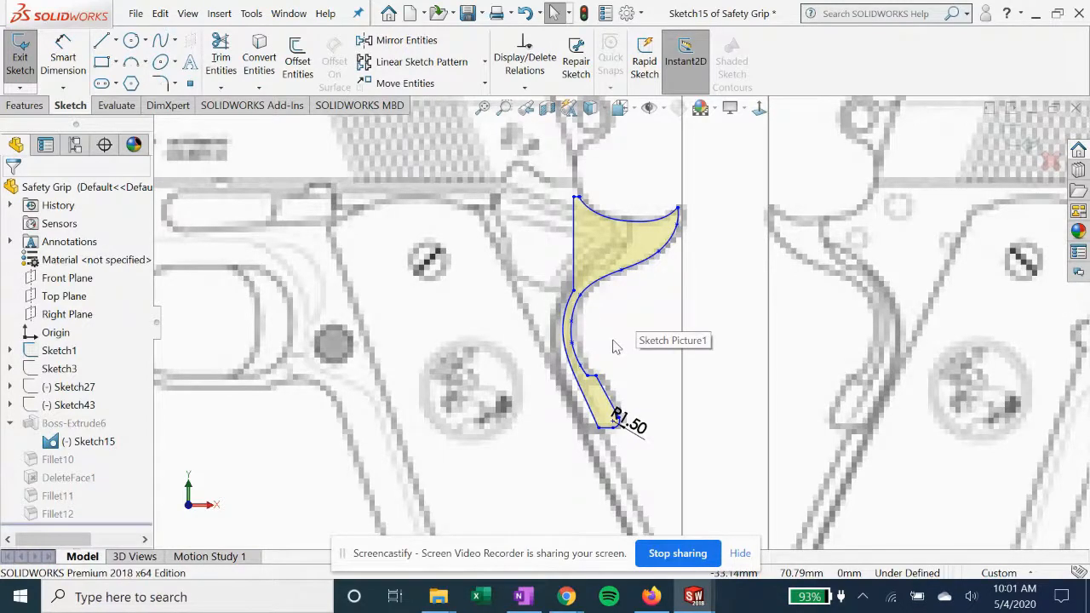
scroll(637, 350, "down", 1)
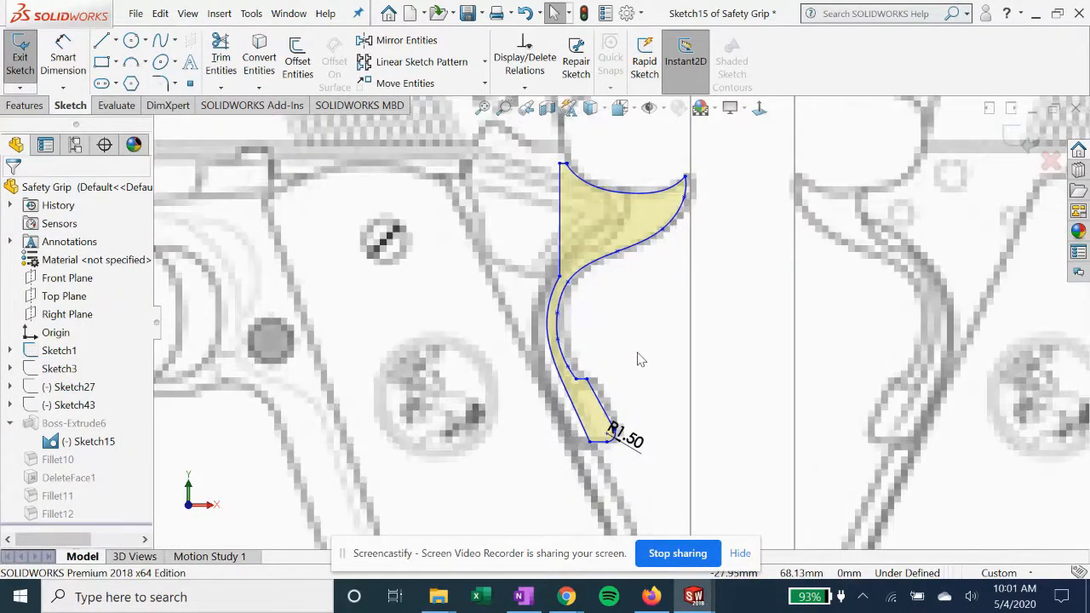
scroll(641, 359, "up", 1)
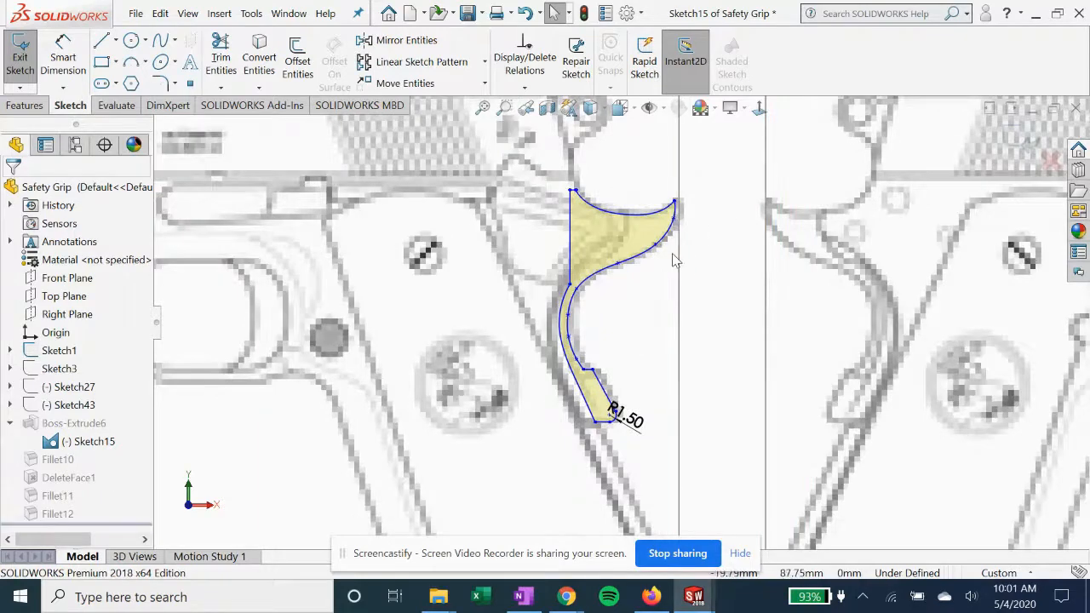
scroll(674, 260, "up", 1)
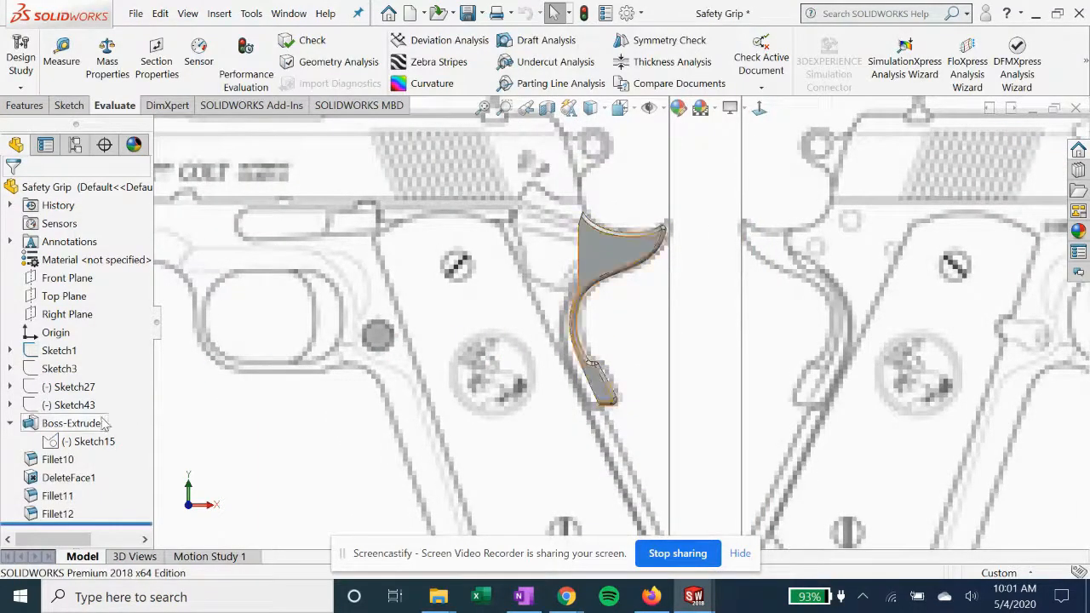
Examine Boss-Extrude6's definition, trying the Up To Body end condition and restoring Mid Plane before accepting it
left_click(74, 423)
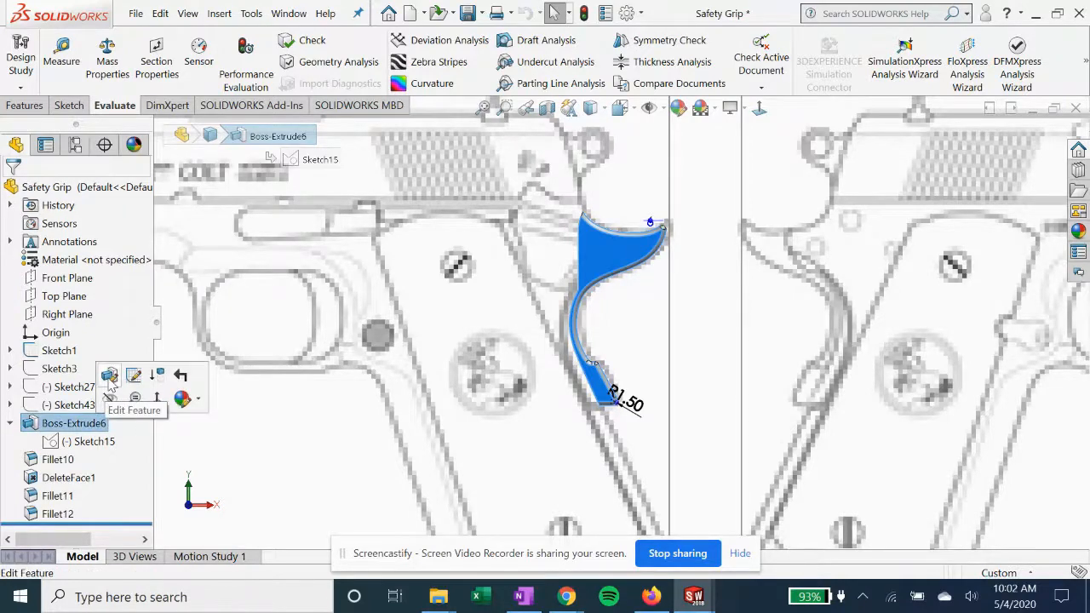
left_click(109, 378)
middle_click_drag(555, 240, 626, 382)
left_click(53, 279)
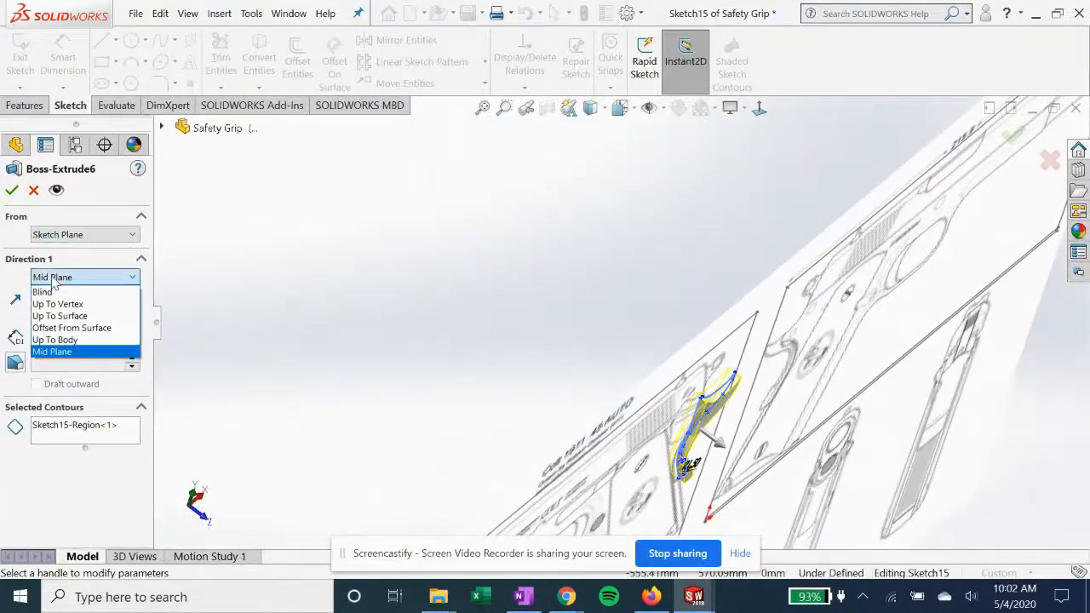
left_click(62, 340)
left_click(68, 279)
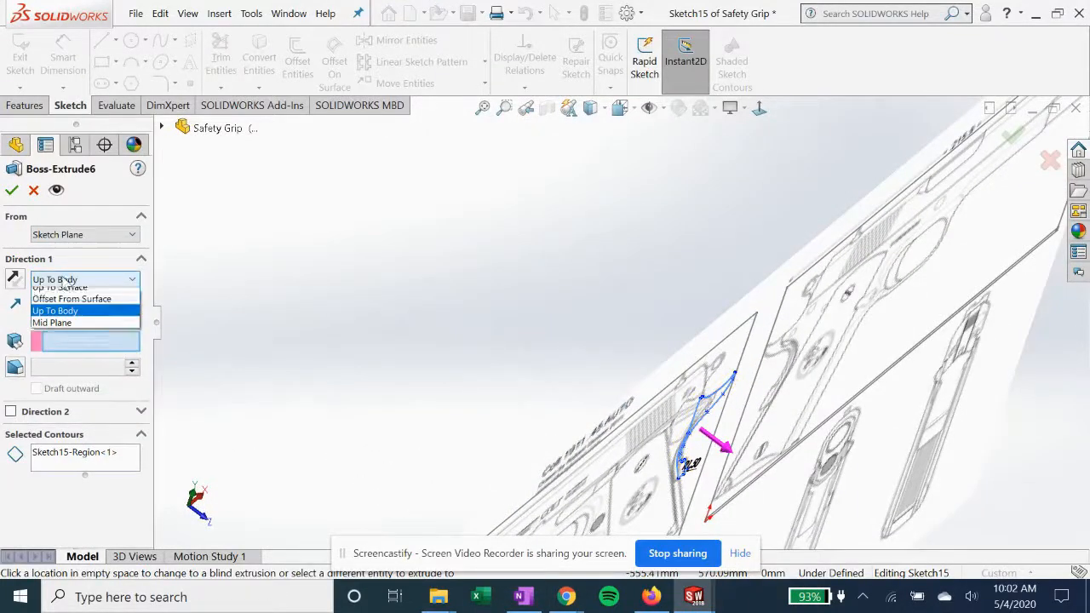
left_click(74, 355)
scroll(596, 388, "down", 6)
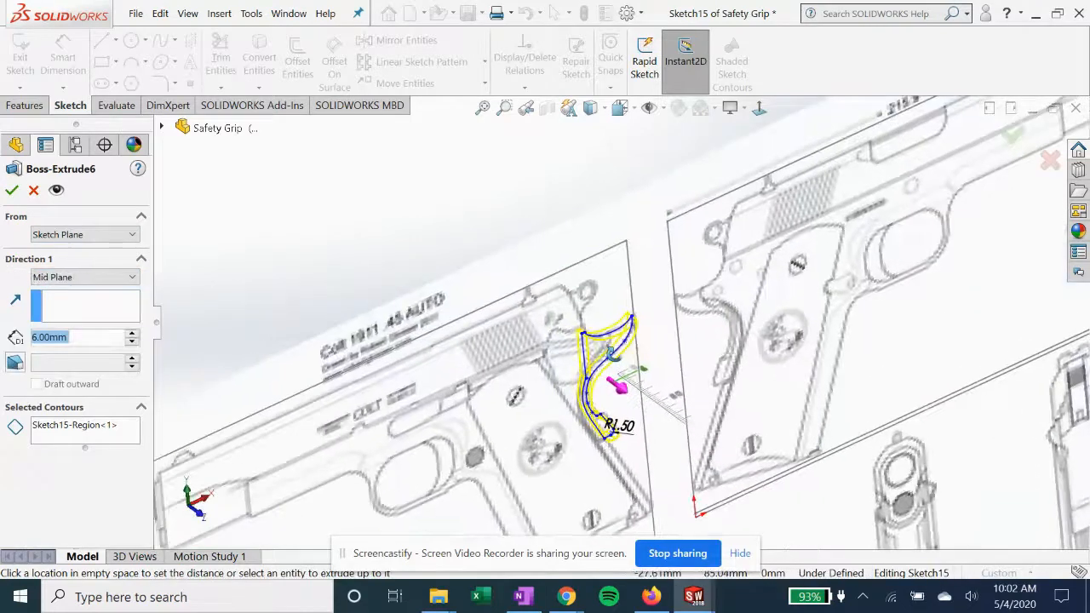
left_click(12, 190)
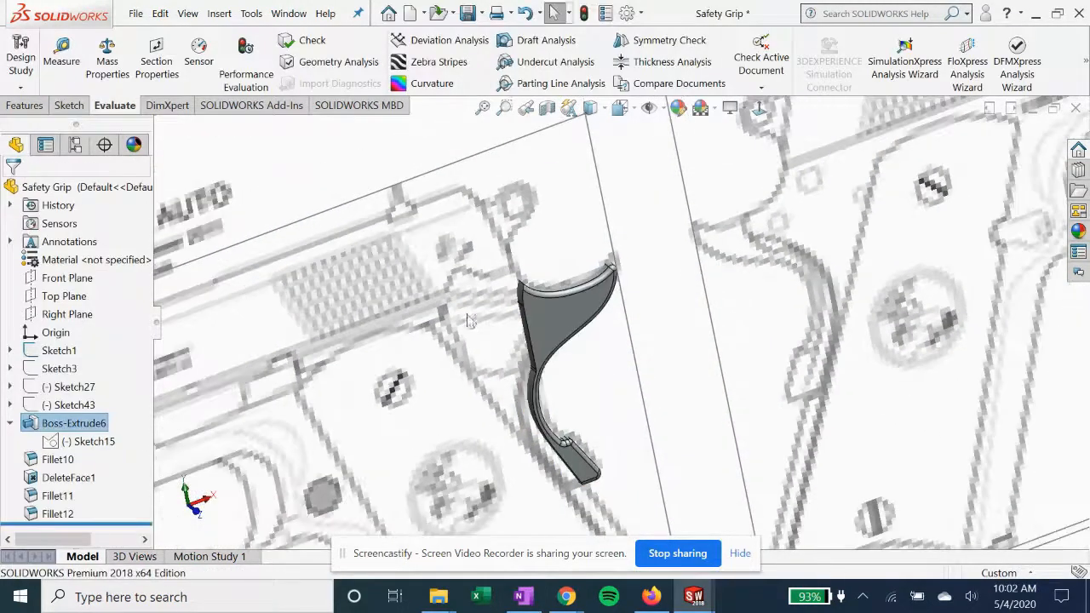
Open Fillet10's definition, go through its selected edges and face to examine what is filleted, and close it
scroll(474, 355, "up", 2)
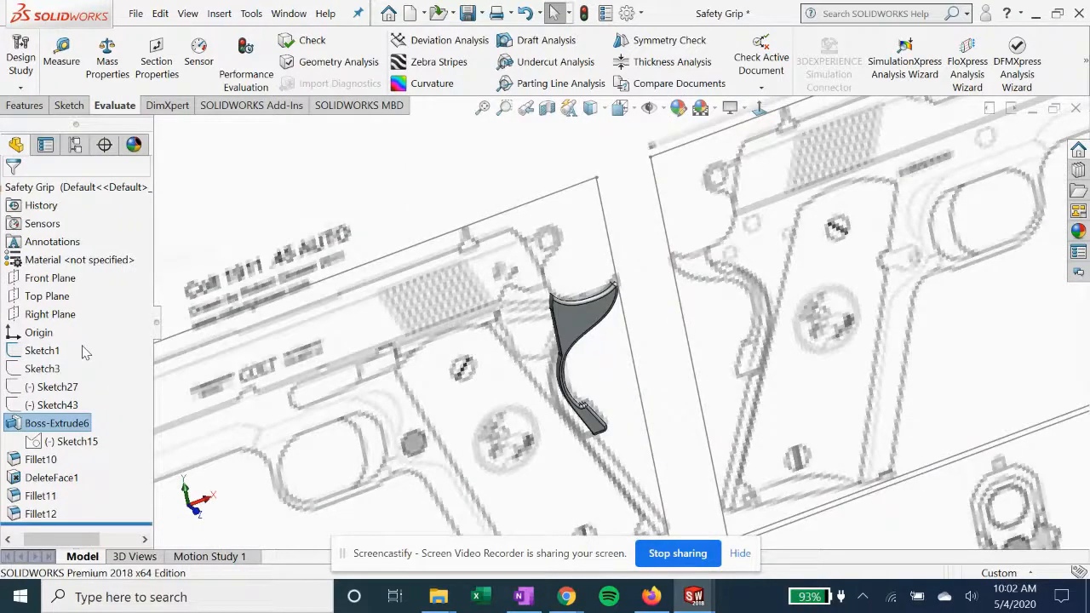
left_click(58, 460)
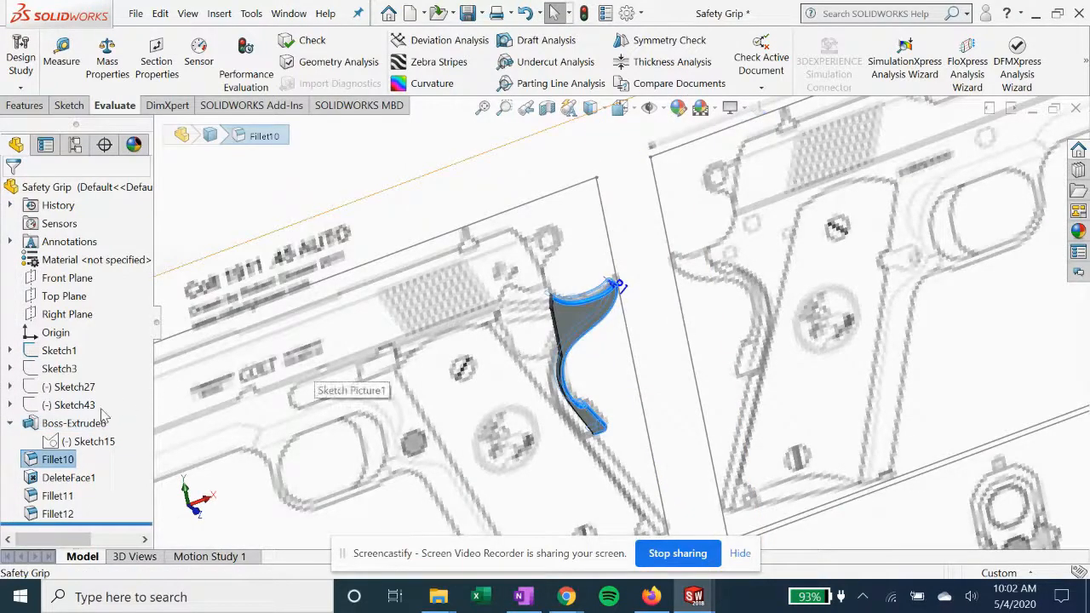
right_click(53, 461)
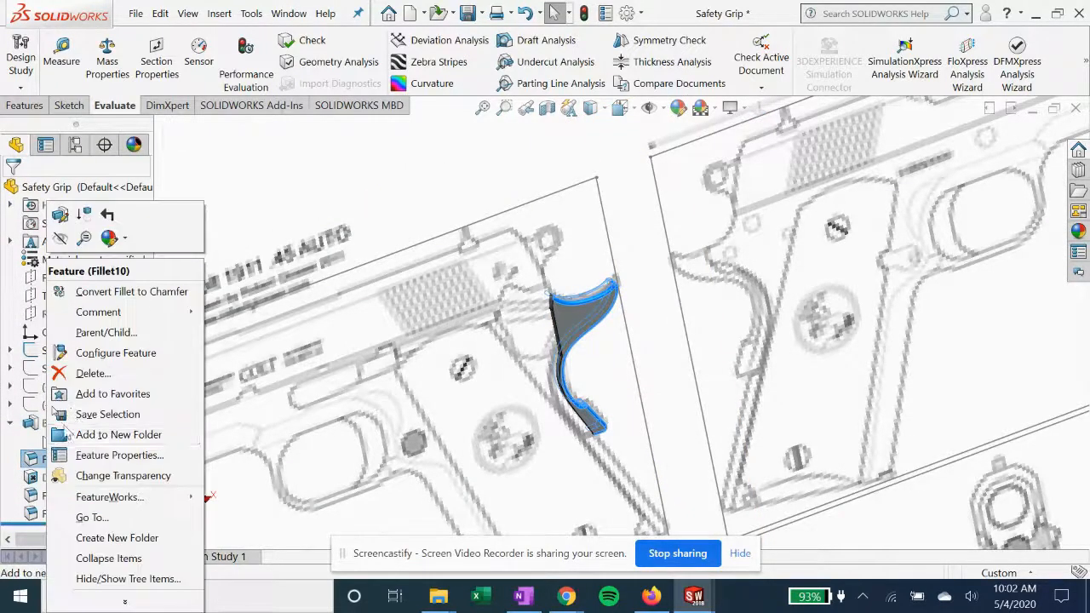
left_click(56, 215)
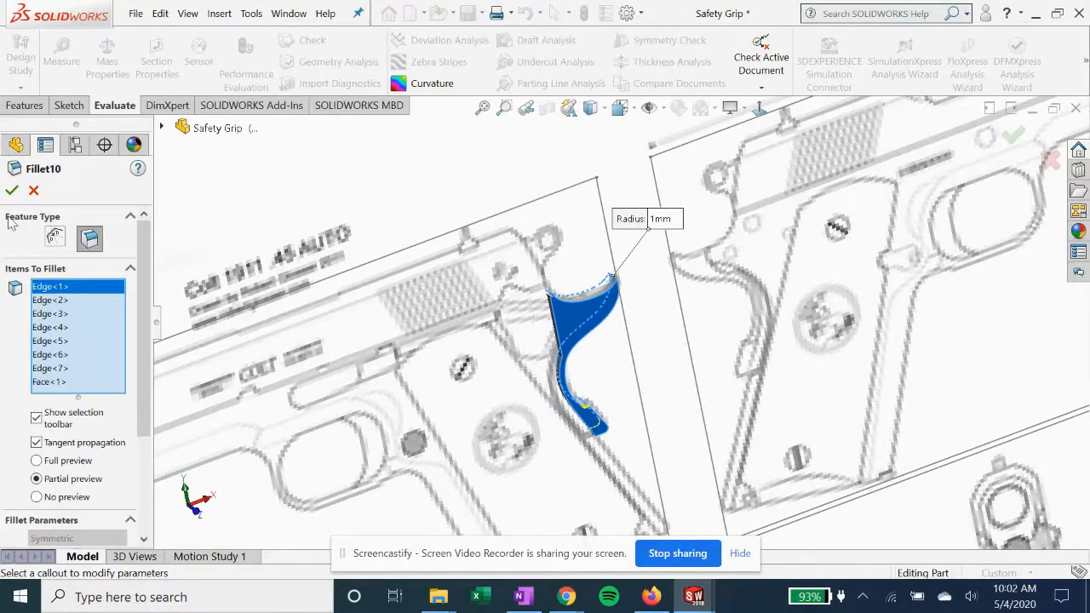
left_click(62, 301)
left_click(53, 315)
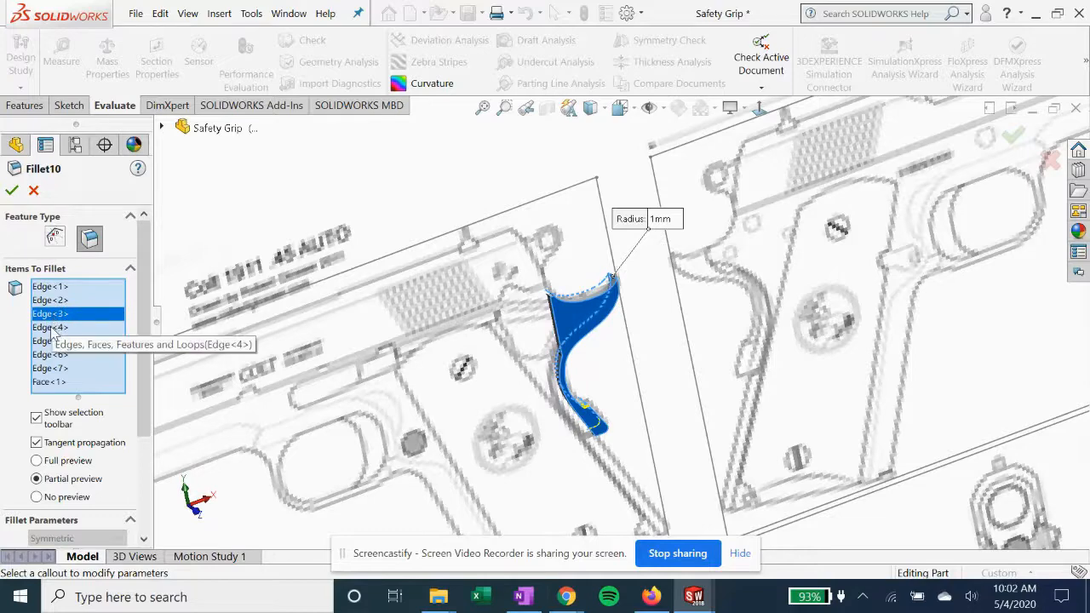
left_click(51, 329)
left_click(49, 343)
left_click(52, 355)
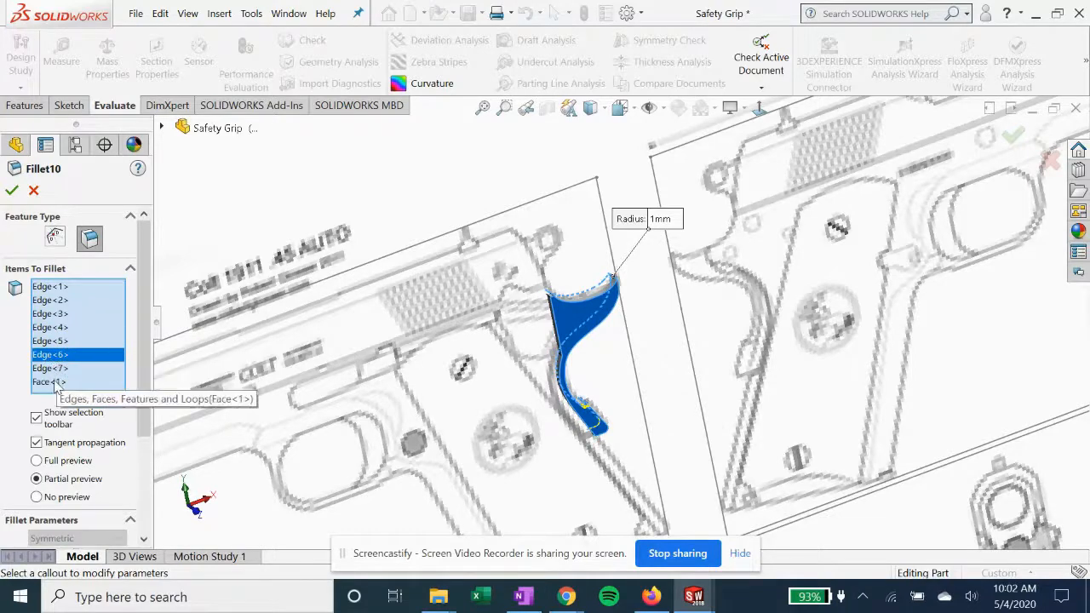
left_click(57, 383)
left_click(49, 368)
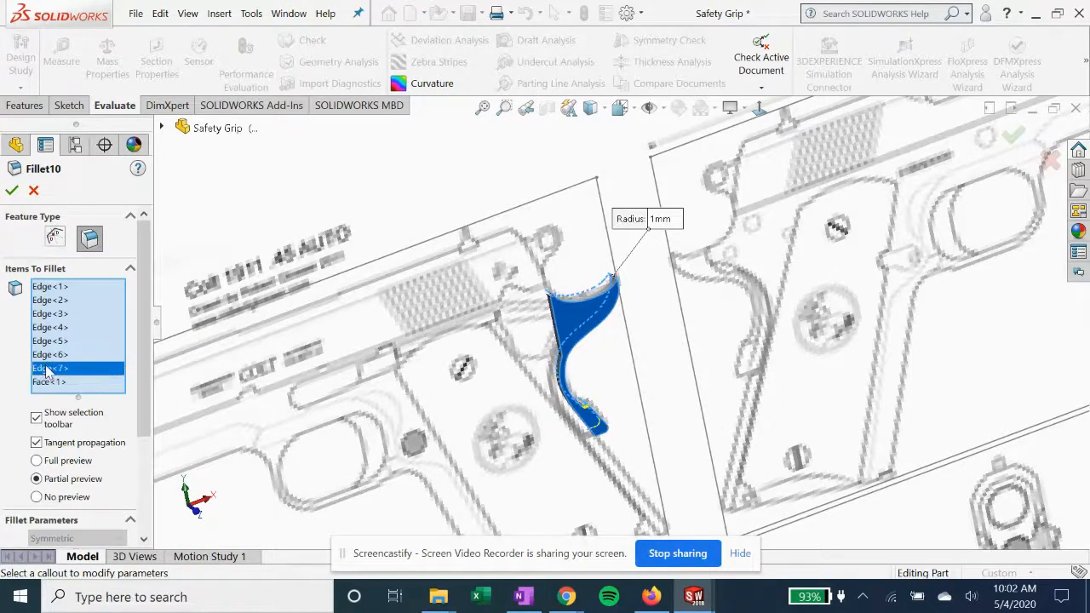
left_click(11, 192)
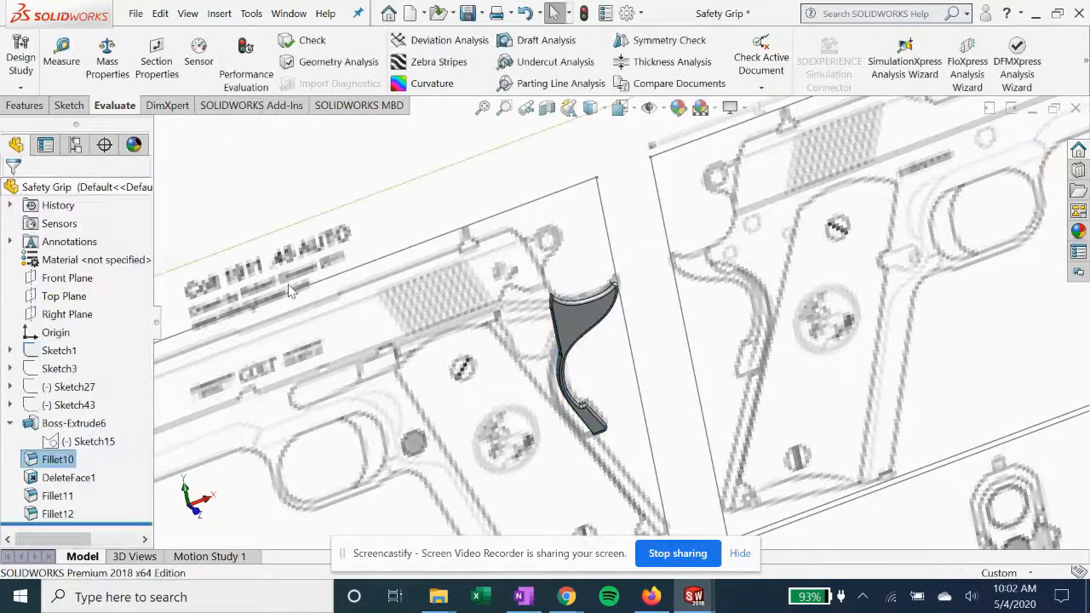
Inspect the DeleteFace1 feature, and open Fillet12's definition to examine its selected edge and radius before accepting it
left_click(53, 478)
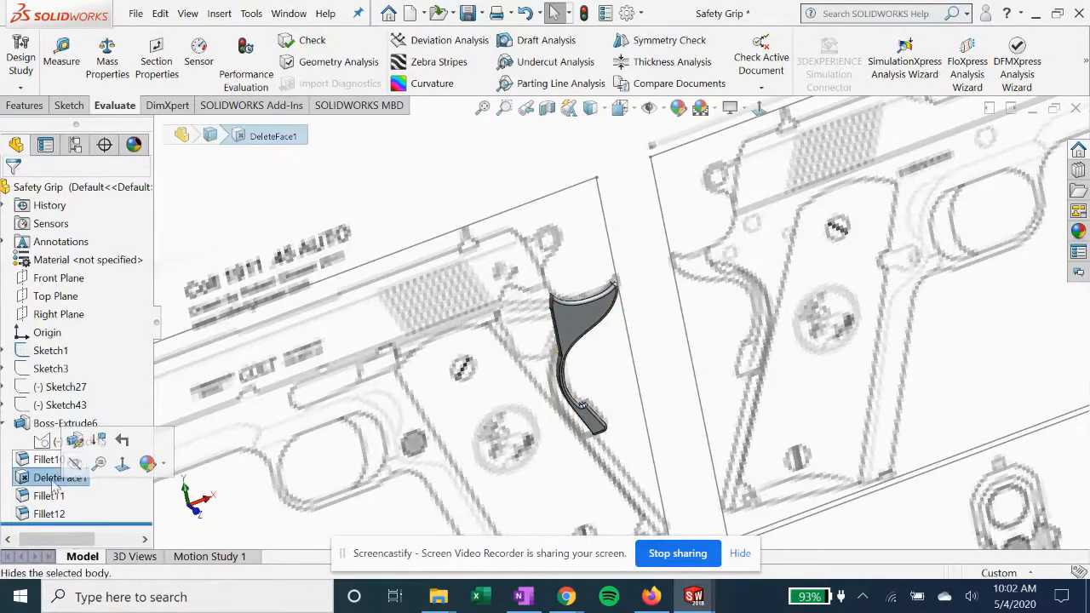
middle_click_drag(539, 394, 489, 366)
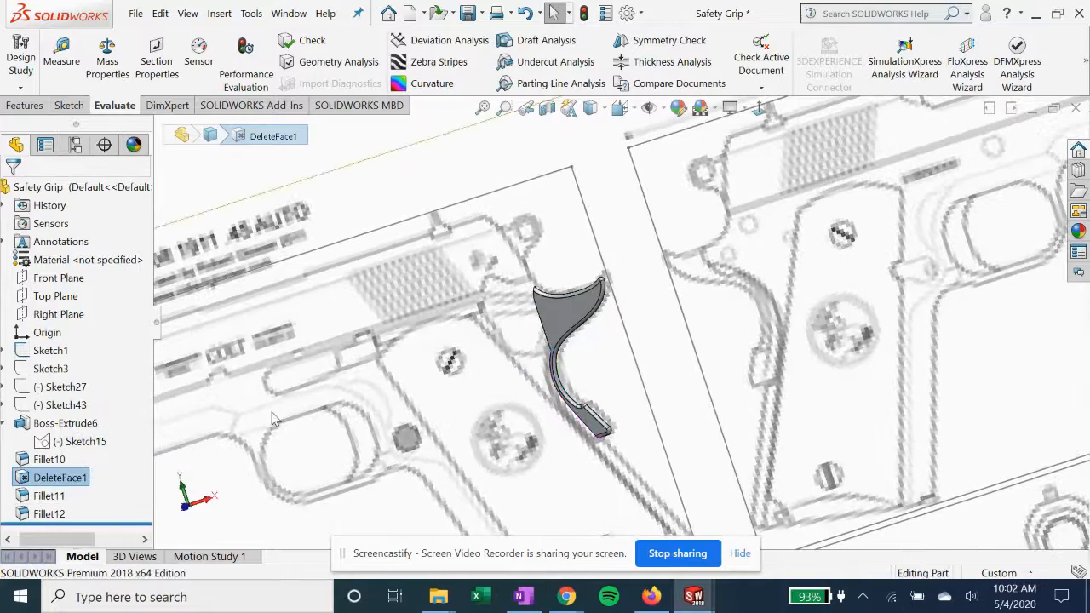
left_click(53, 513)
middle_click_drag(504, 315, 559, 437)
scroll(530, 460, "down", 5)
right_click(53, 514)
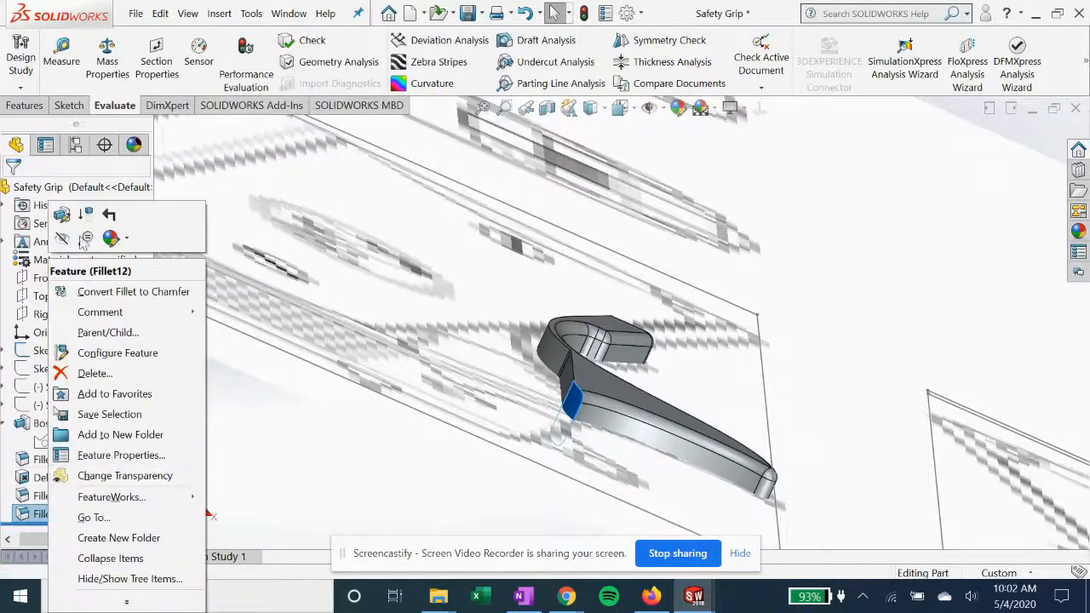
left_click(61, 216)
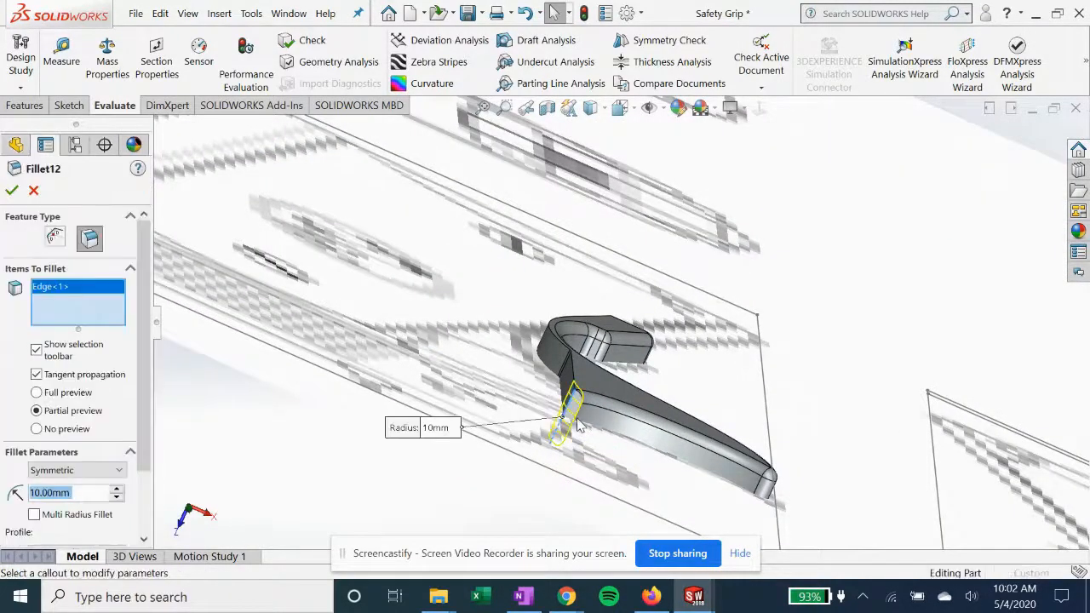
middle_click_drag(560, 430, 392, 394)
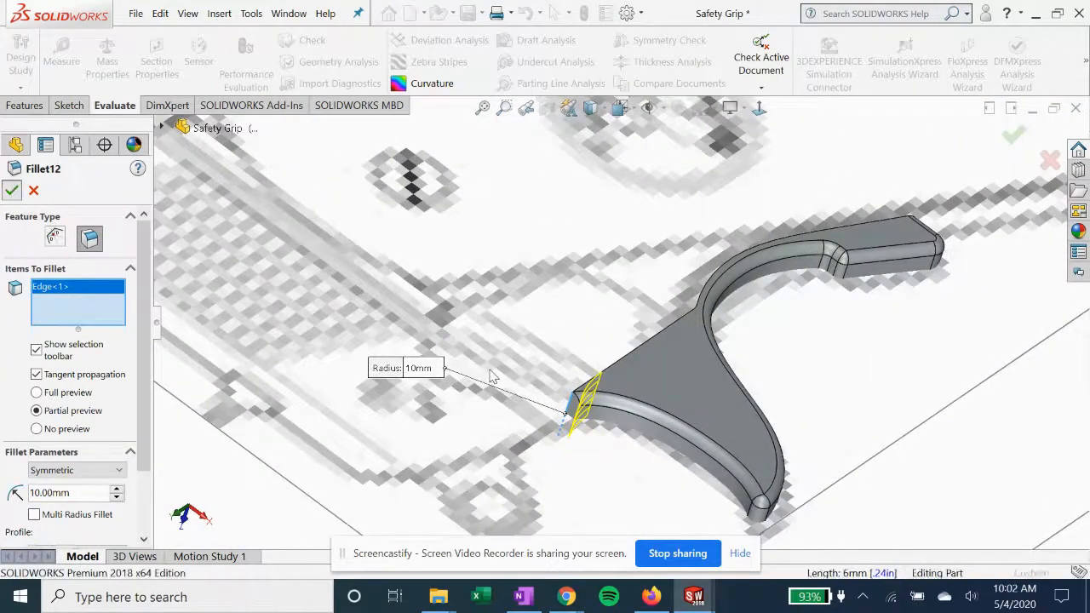
left_click(12, 190)
middle_click_drag(553, 445, 611, 229)
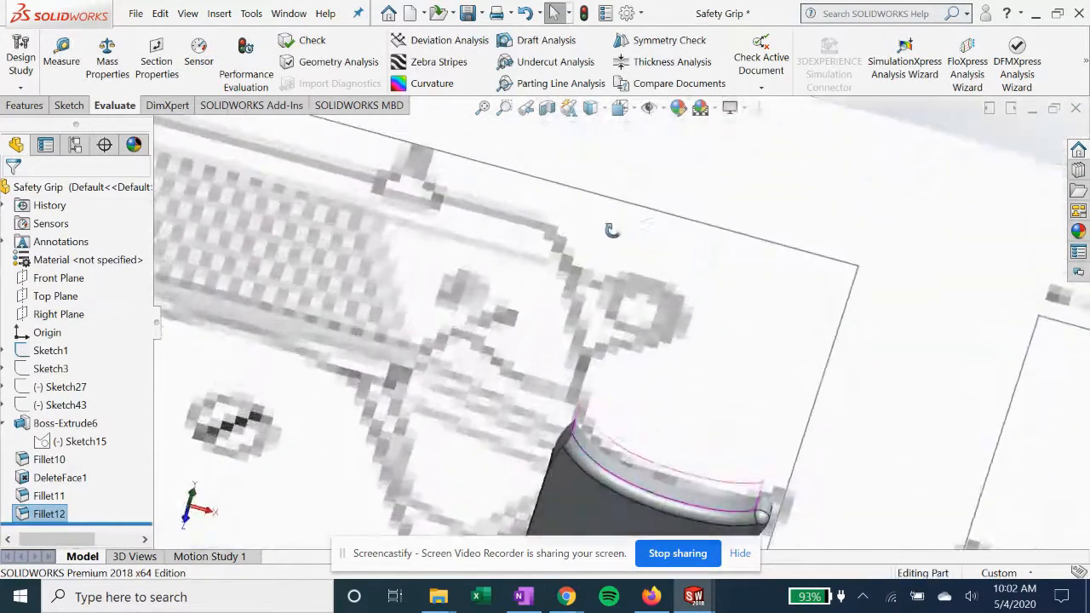
scroll(614, 269, "up", 2)
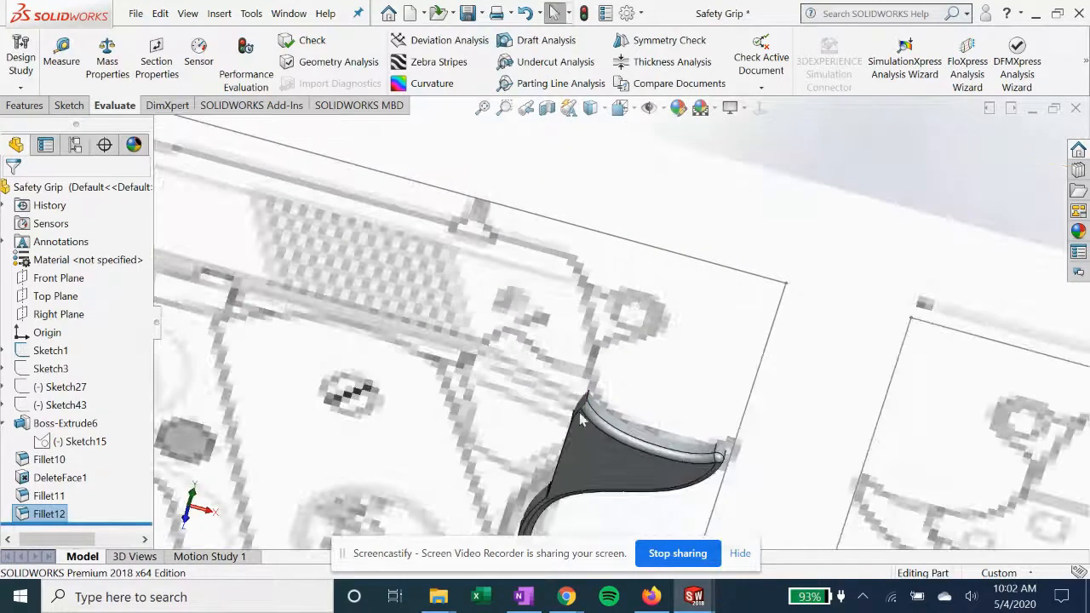
Hide Sketch1 with the reference drawing in the Safety Grip part and look over the finished grip
left_click(49, 351)
left_click(80, 332)
mouse_move(557, 407)
middle_mouse_down()
mouse_move(576, 336)
mouse_move(597, 464)
middle_mouse_up()
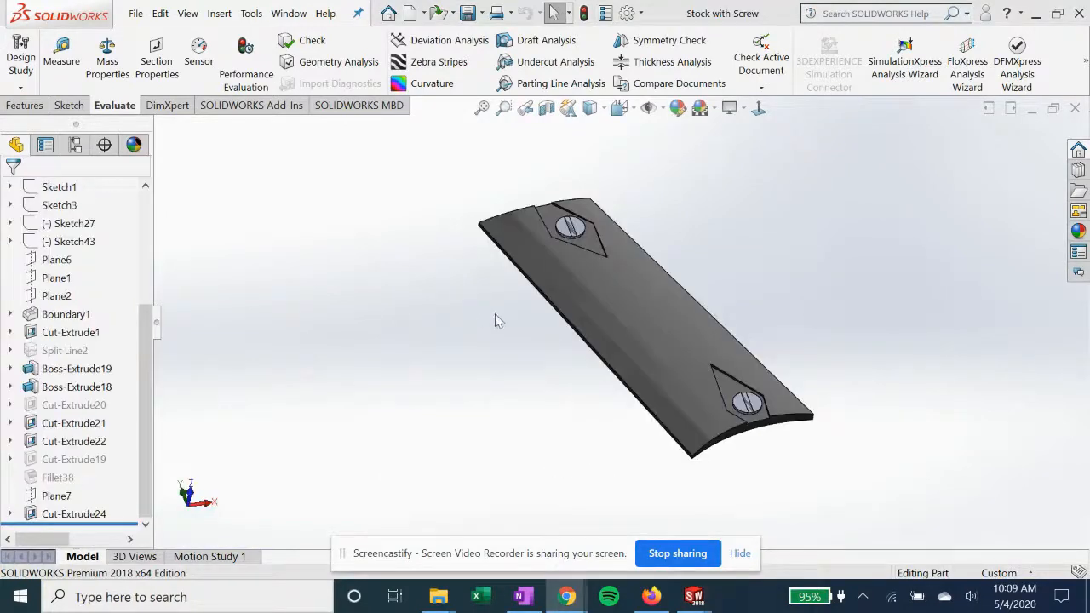
Roll the Stock with Screw part back to just after Sketch1 and show Sketch1 with its reference drawing
middle_click_drag(498, 321, 521, 251)
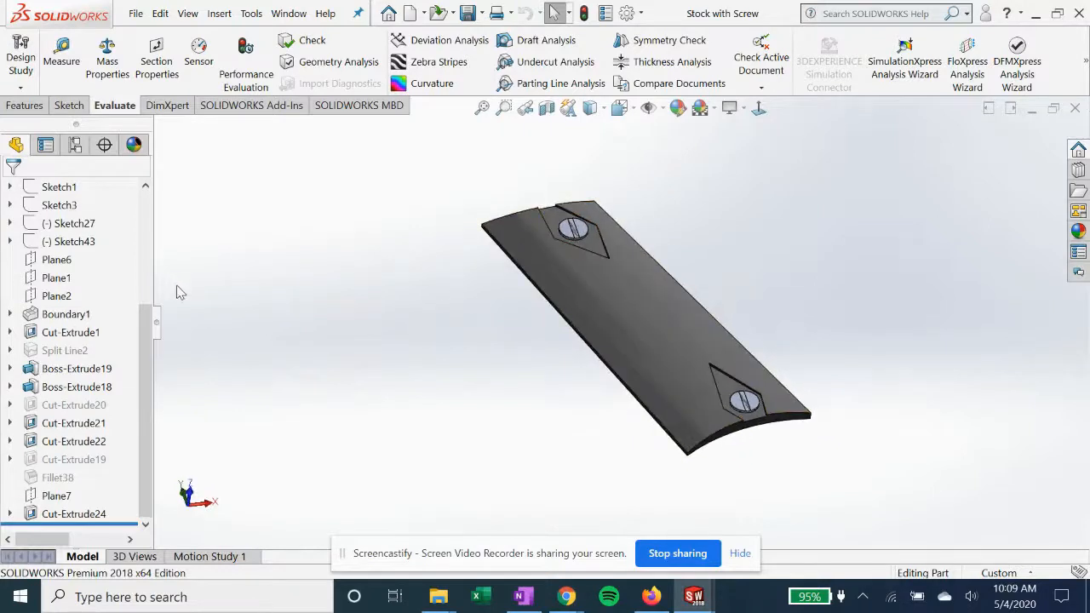
mouse_move(114, 521)
left_mouse_down()
mouse_move(102, 402)
mouse_move(108, 172)
mouse_move(102, 377)
left_mouse_up()
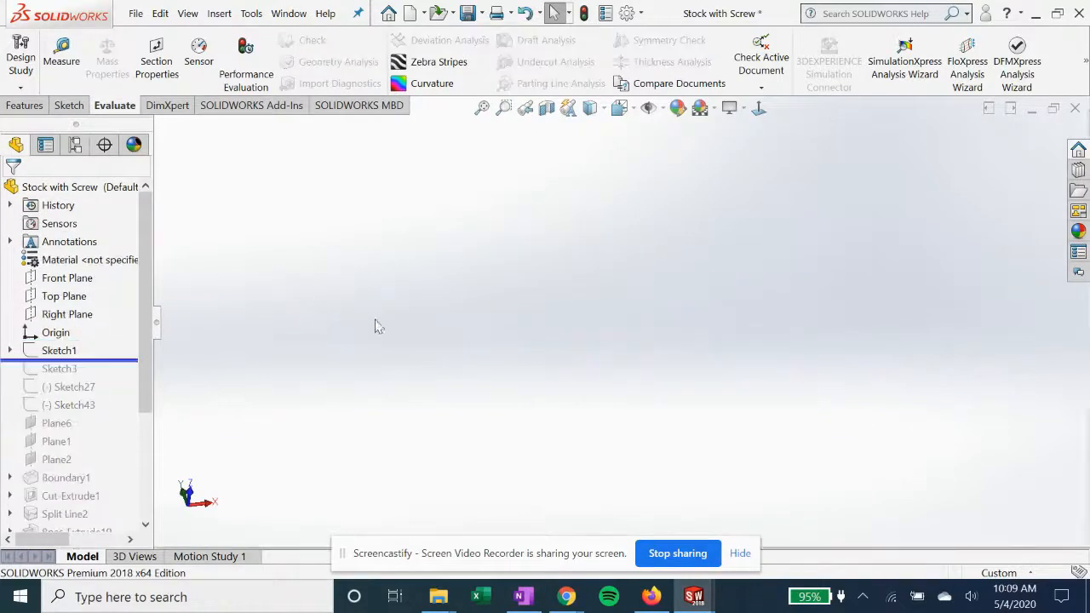
left_click(51, 352)
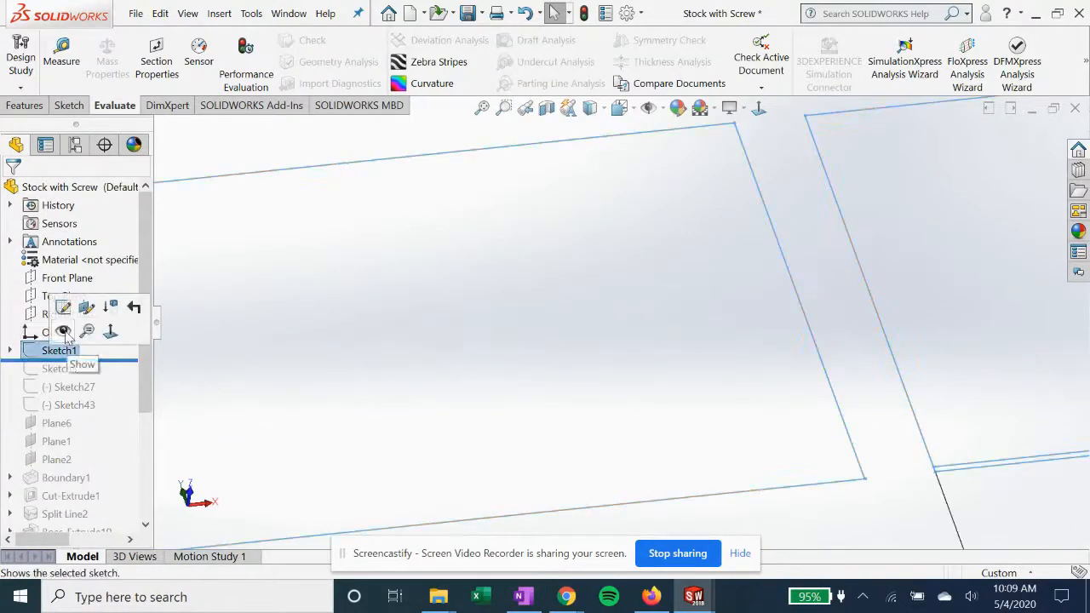
left_click(64, 330)
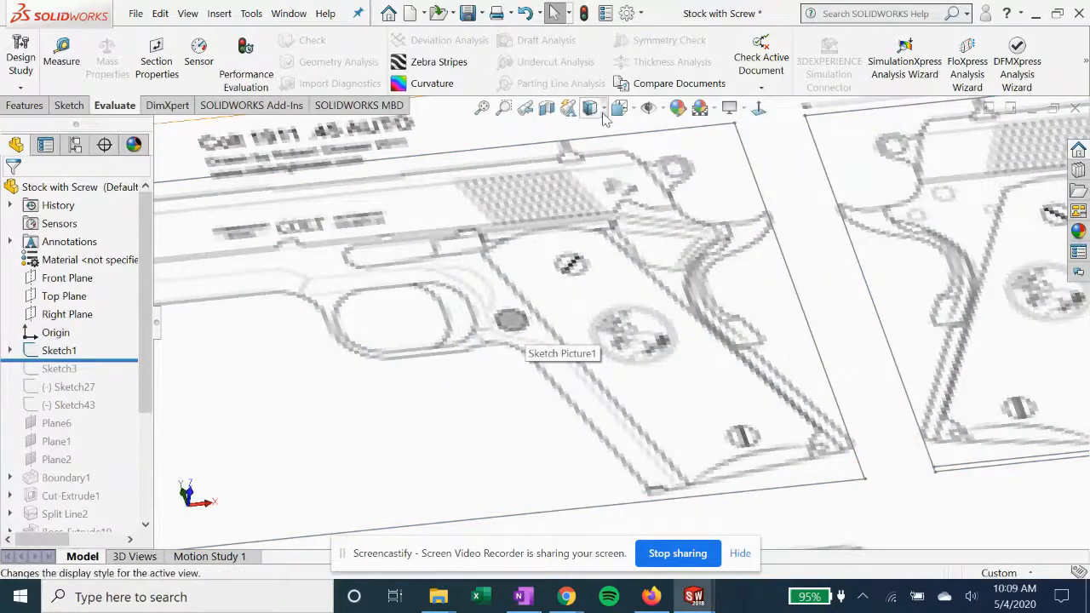
left_click(759, 107)
left_click(759, 107)
mouse_move(601, 307)
middle_mouse_down()
mouse_move(604, 394)
mouse_move(640, 298)
mouse_move(719, 343)
mouse_move(688, 313)
mouse_move(870, 294)
mouse_move(558, 269)
middle_mouse_up()
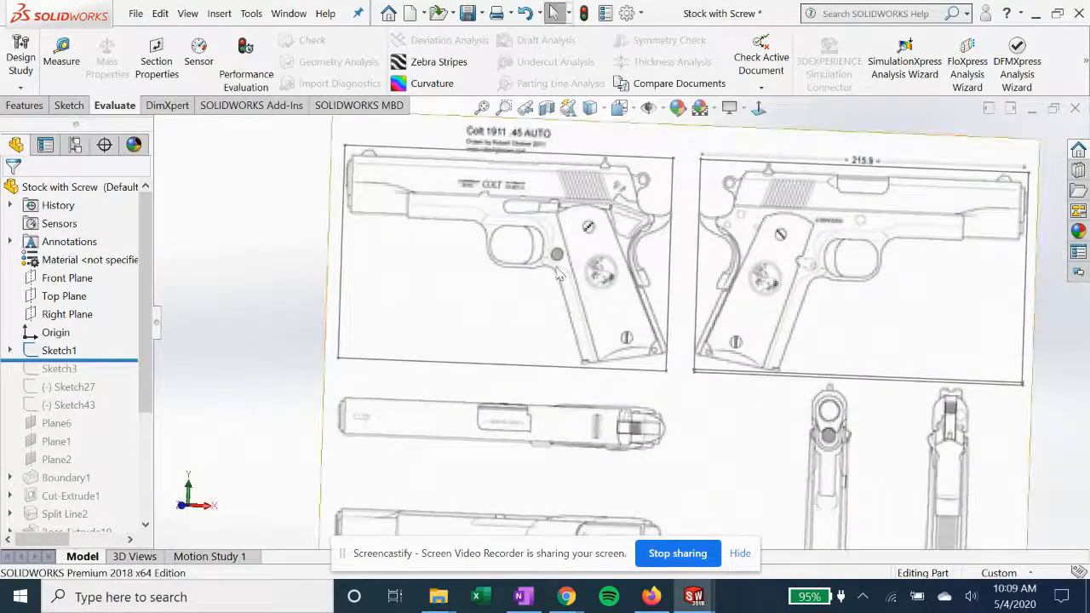
scroll(638, 256, "down", 2)
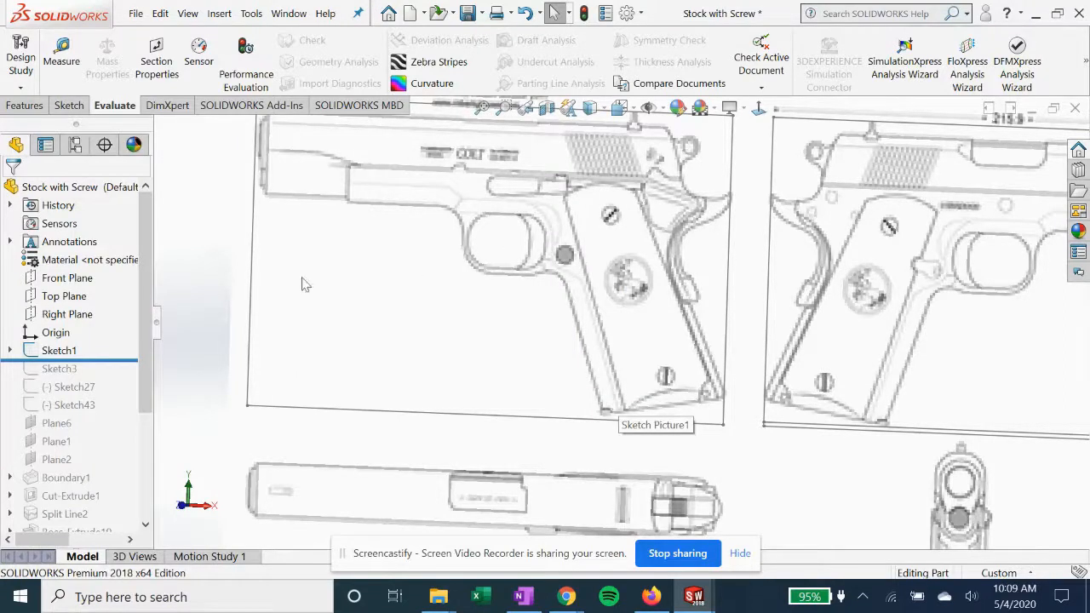
Roll the model forward to just after Plane6 and examine that plane against the reference drawing
left_click_drag(98, 361, 92, 407)
scroll(393, 366, "up", 1)
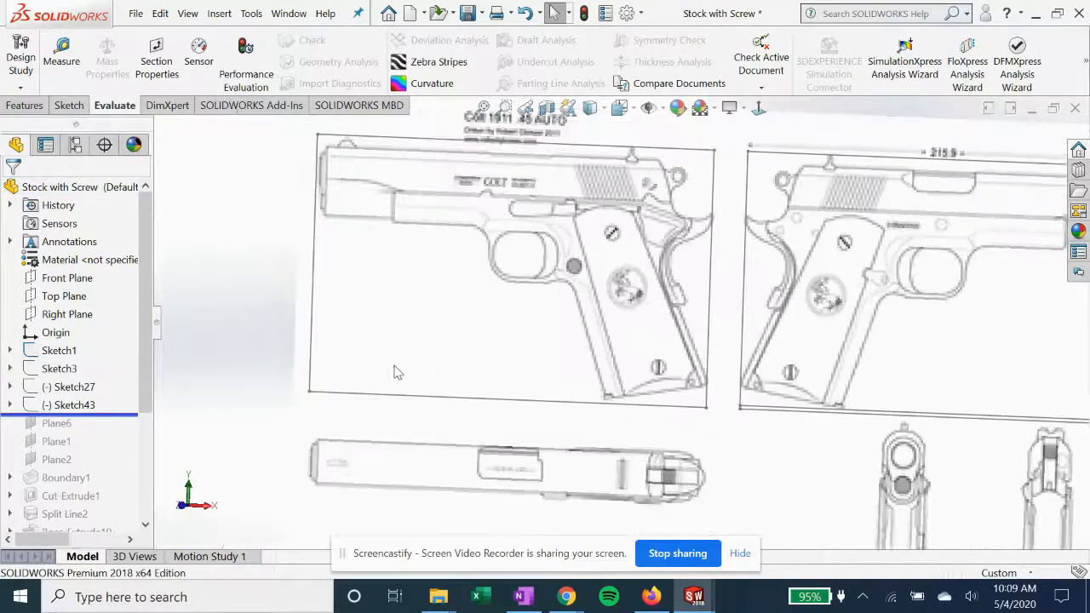
left_click_drag(126, 413, 120, 433)
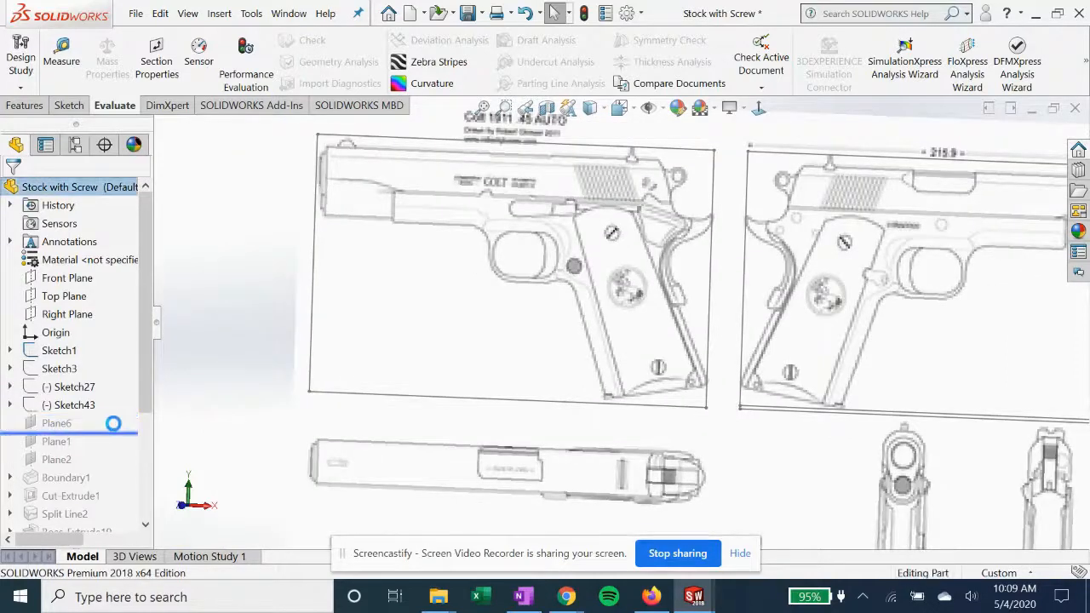
scroll(411, 483, "up", 4)
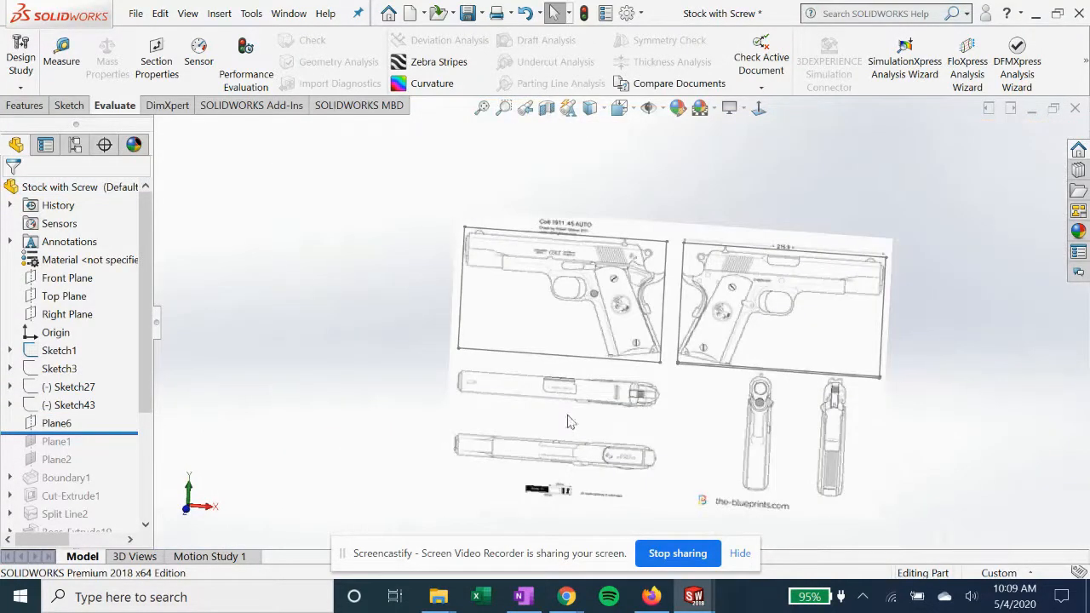
left_click(61, 427)
middle_click_drag(592, 306, 577, 287)
scroll(613, 317, "down", 4)
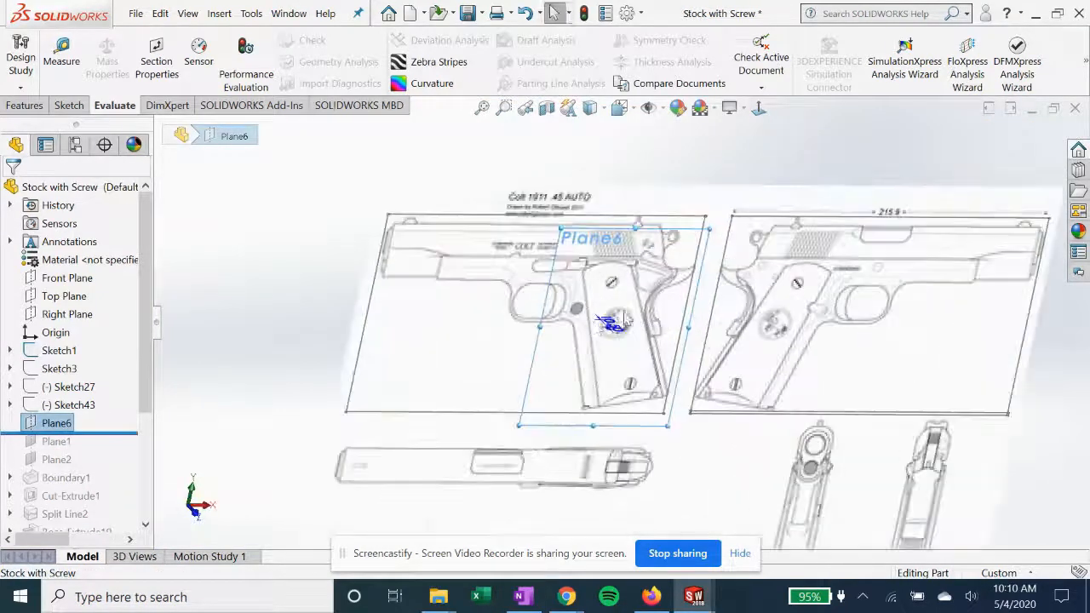
left_click(66, 424)
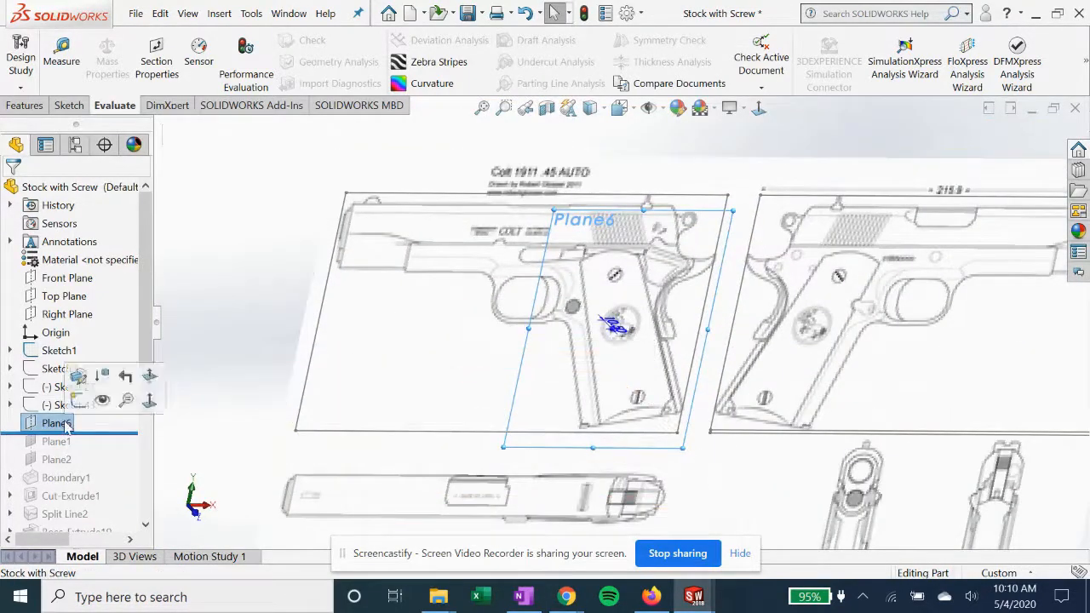
Roll the model forward to just after Boundary1 and inspect the boundary body together with Plane2
left_click_drag(130, 432, 126, 487)
left_click(68, 478)
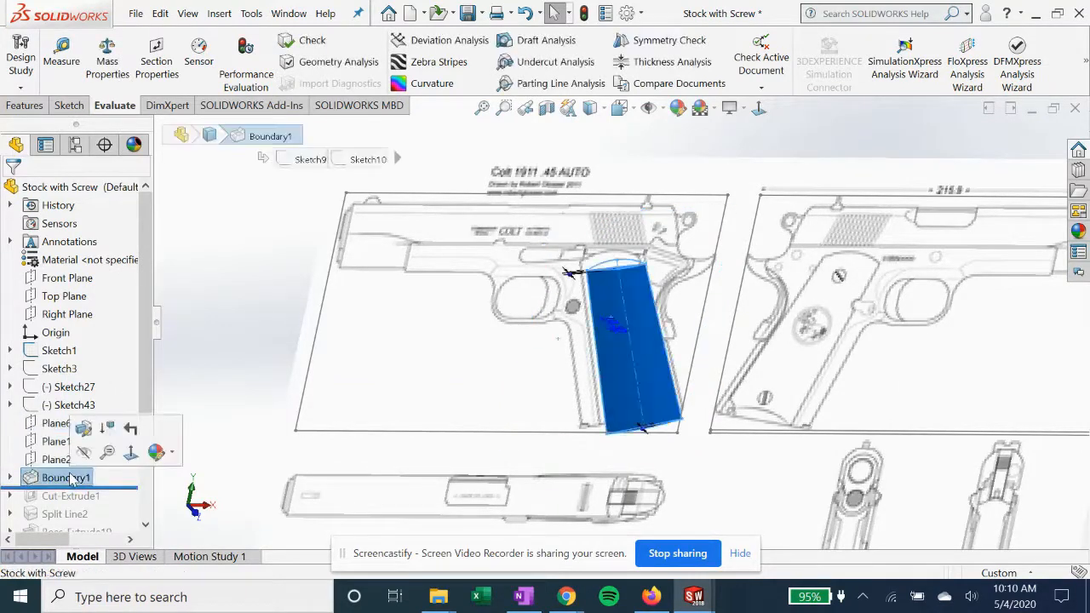
left_click(51, 461)
middle_click_drag(488, 433, 467, 424)
Open Plane6's definition, examine its position relative to the Front Plane, and accept it
left_click(54, 424)
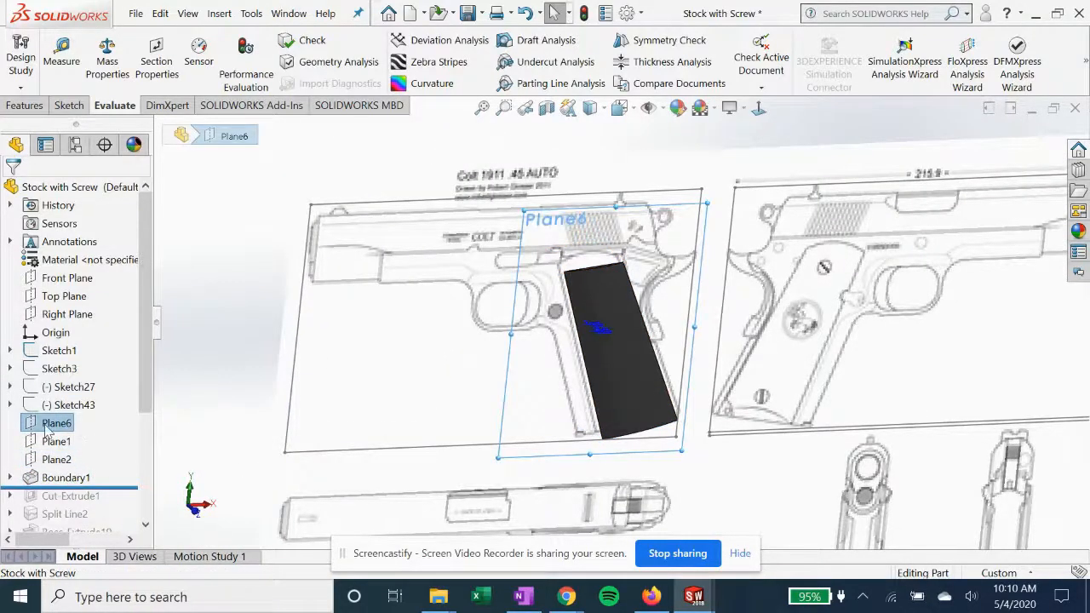
right_click(47, 431)
left_click(75, 173)
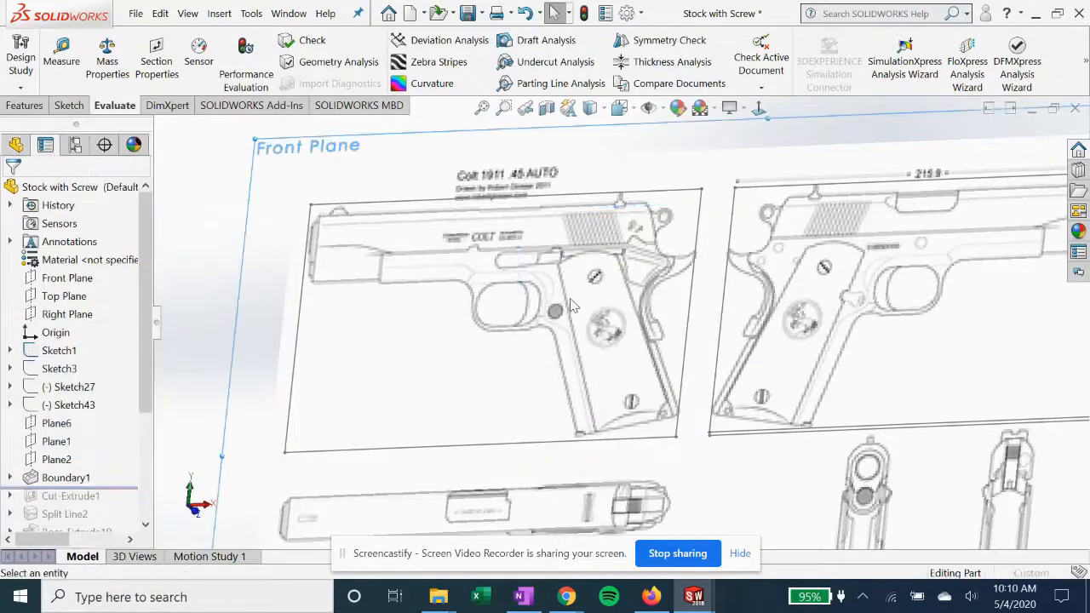
middle_click_drag(552, 312, 562, 375)
left_click(13, 198)
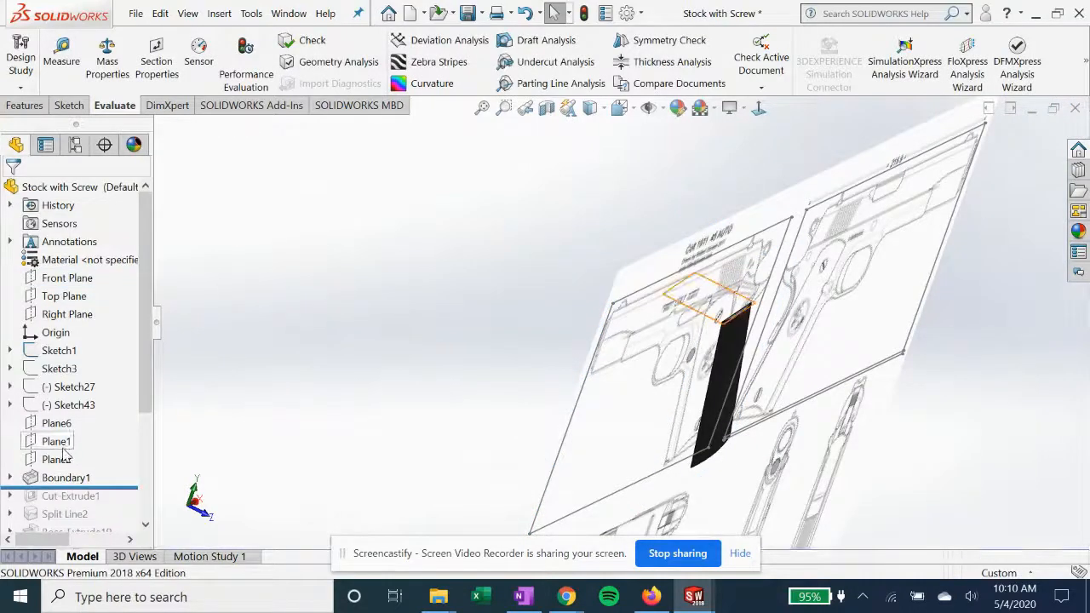
Open Plane1's definition, examine its Sketch8 point references and Front Plane reference against the drawing, and accept it
left_click(60, 442)
key("ctrl+8")
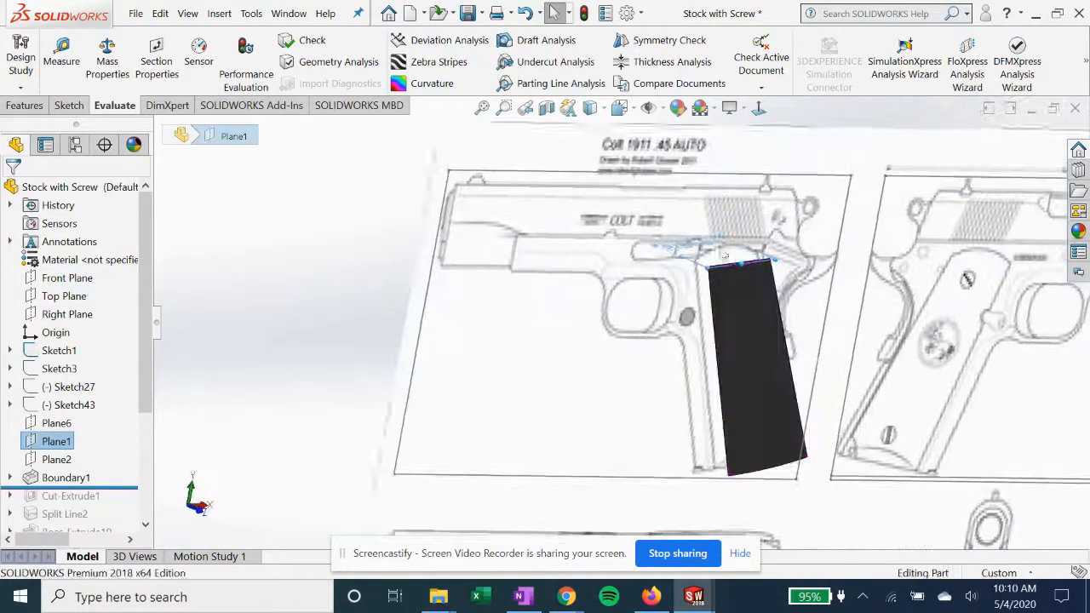
right_click(57, 441)
left_click(67, 172)
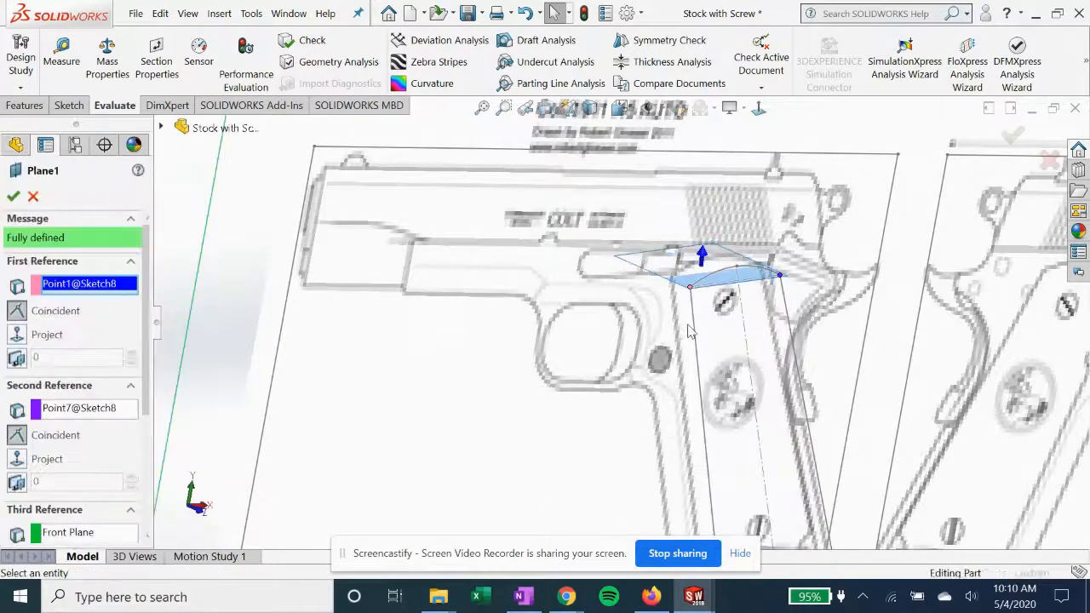
middle_click_drag(753, 368, 454, 288)
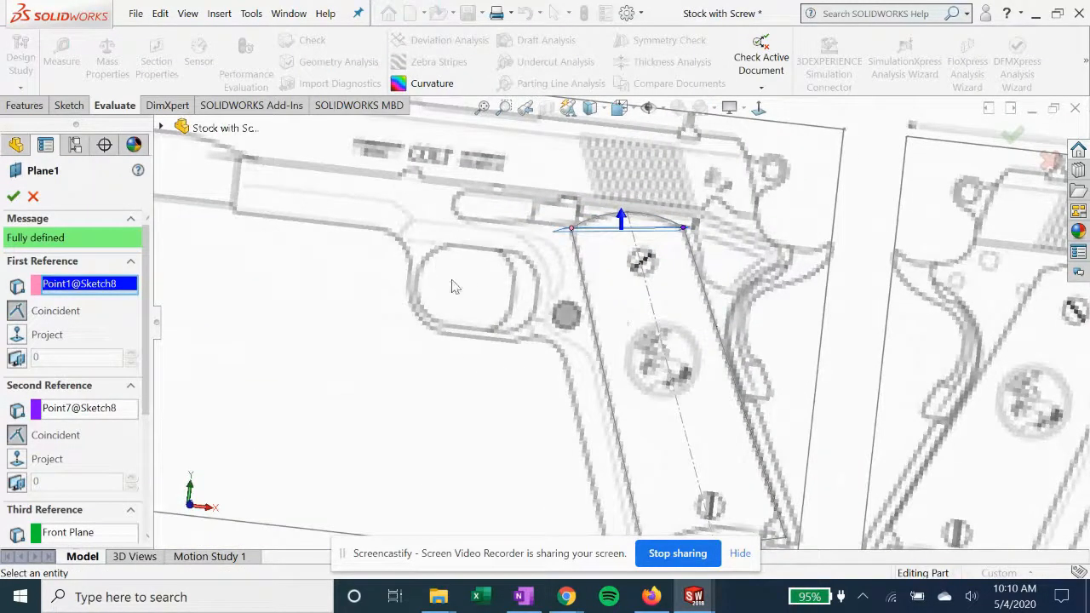
scroll(651, 249, "down", 2)
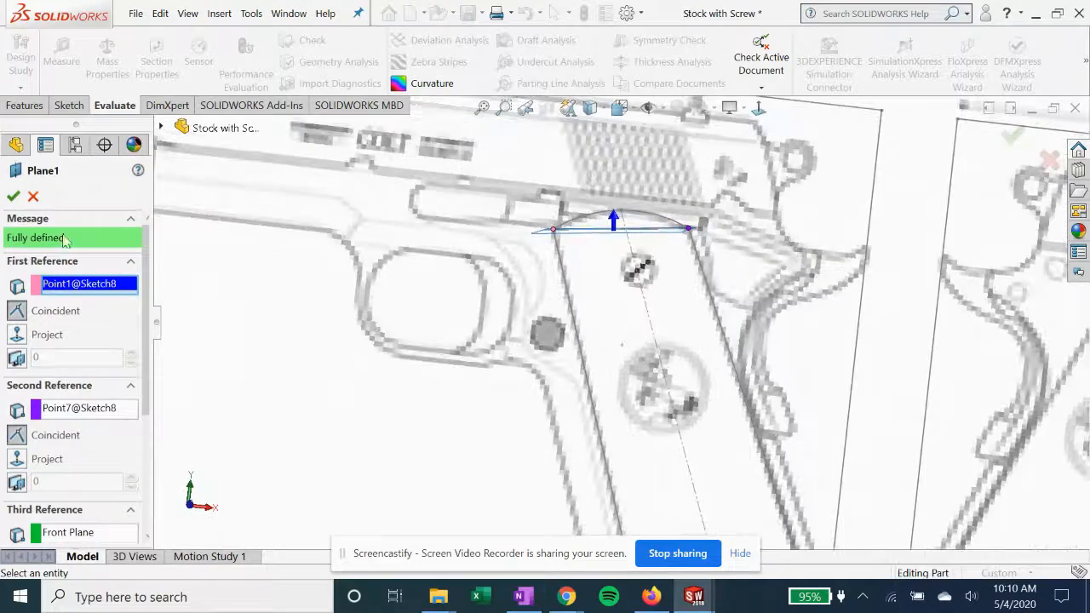
left_click(14, 199)
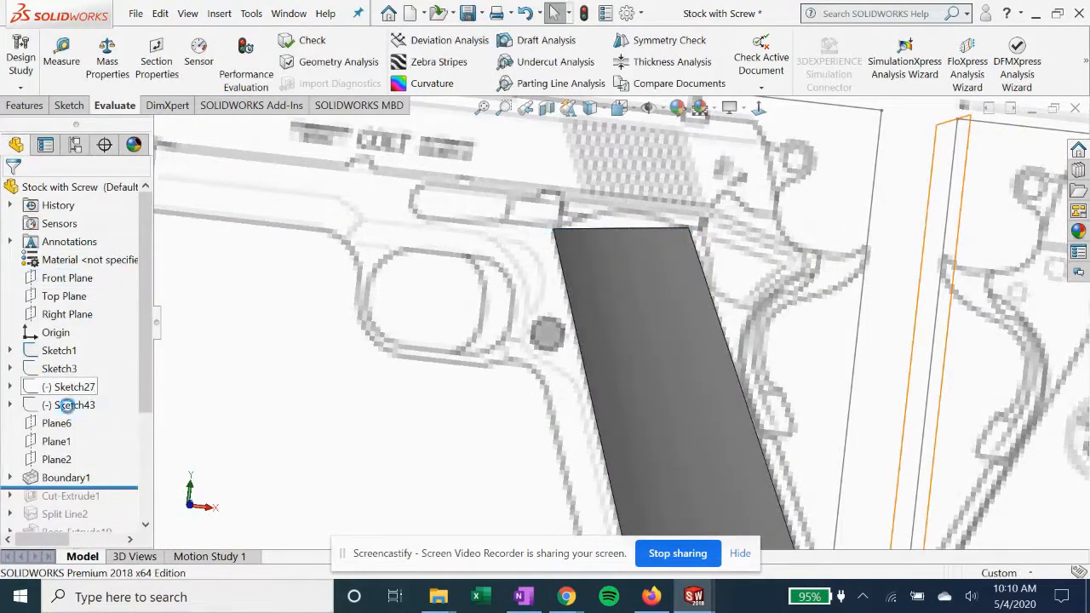
Expand Sketch1 and highlight Sketch3, Sketch27 and Sketch43 in turn to examine the reference sketches
left_click(55, 370)
scroll(386, 409, "up", 3)
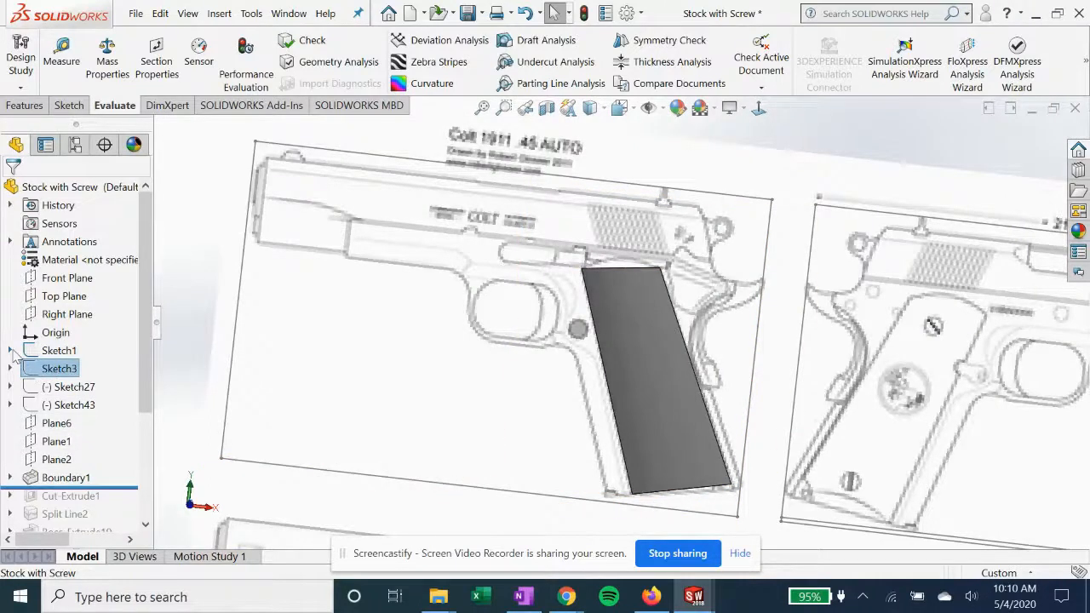
left_click(11, 350)
left_click(51, 425)
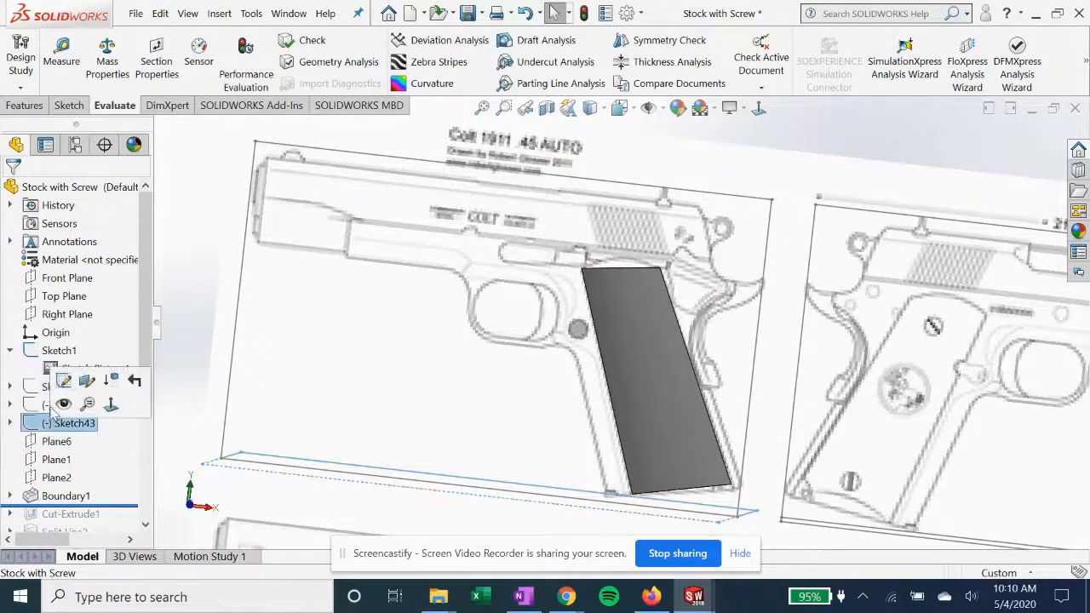
left_click(47, 406)
left_click(34, 390)
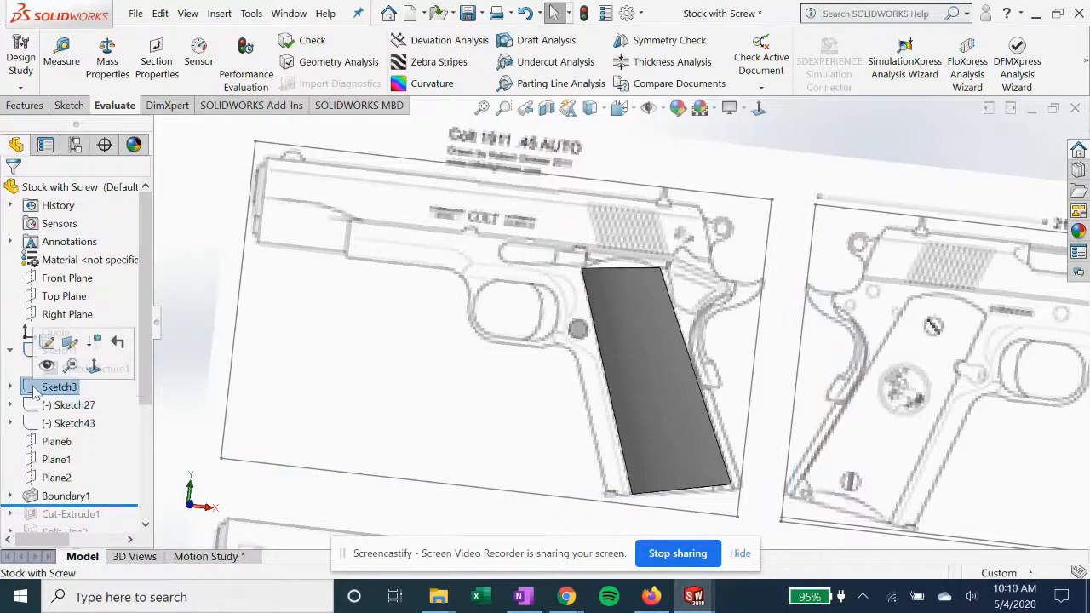
scroll(418, 388, "up", 3)
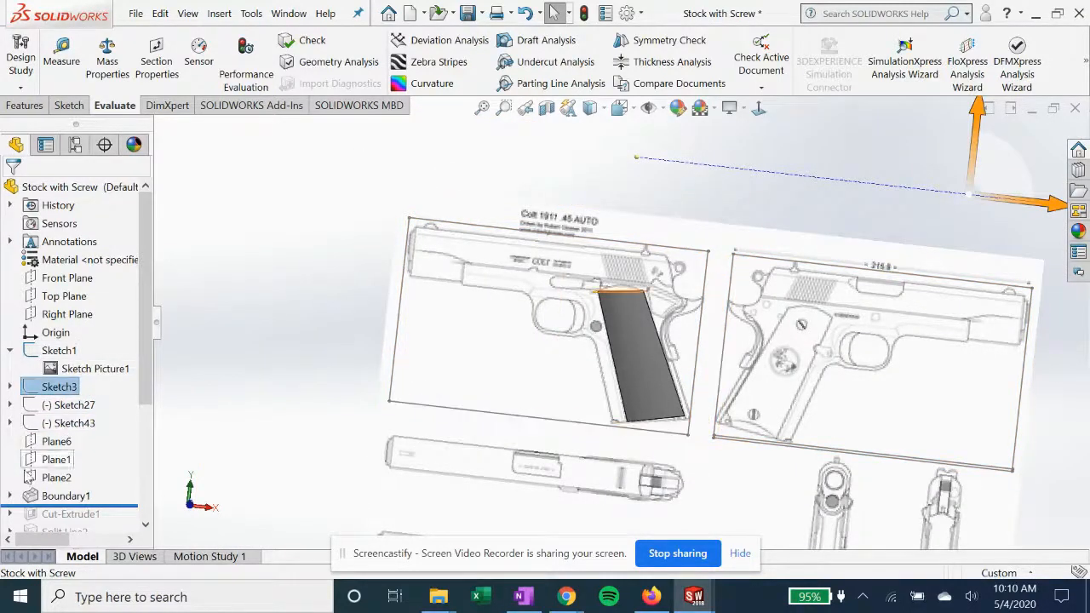
Expand Boundary1, go through Sketch9 and Sketch10, and show the grip outline in Sketch8
left_click(11, 495)
left_click(79, 478)
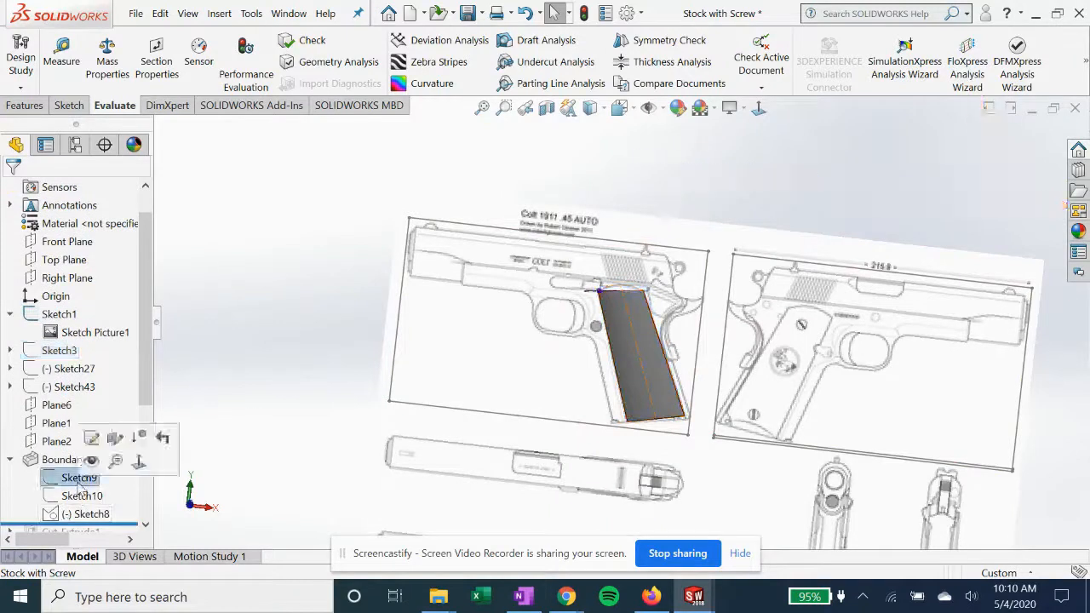
left_click(78, 497)
scroll(74, 515, "down", 1)
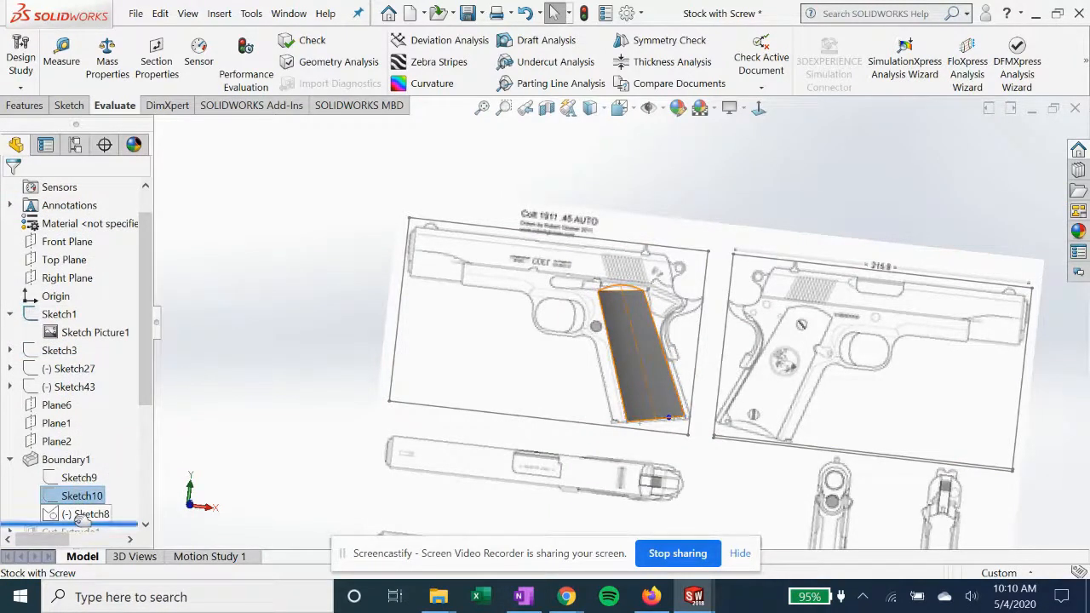
left_click(85, 496)
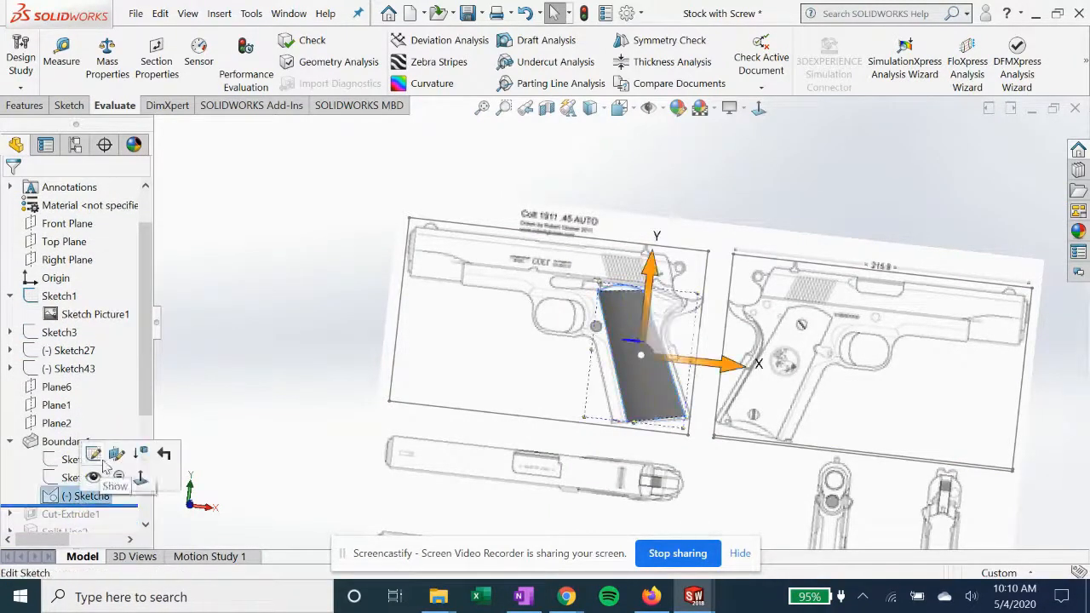
scroll(630, 305, "down", 4)
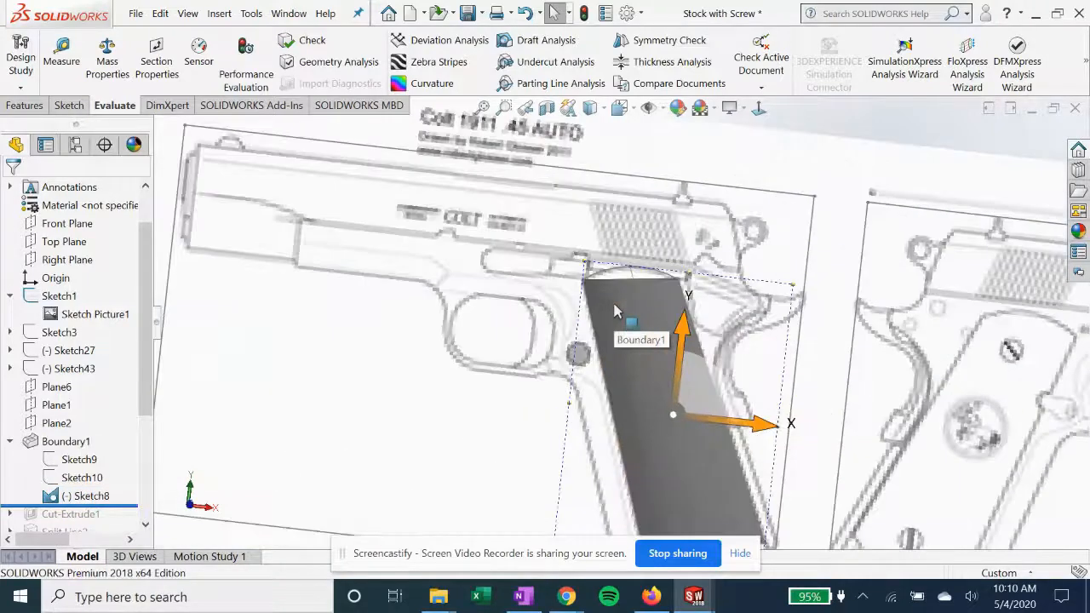
Select Plane1 and examine how it lies at the upper end of the Sketch8 grip outline
left_click(56, 406)
scroll(639, 409, "up", 3)
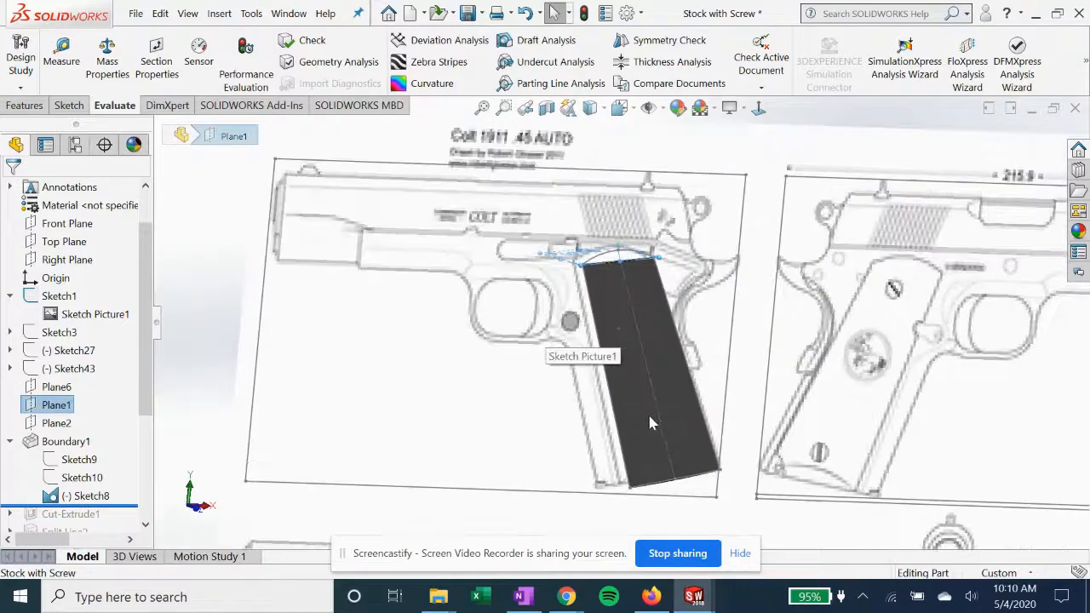
middle_click_drag(633, 411, 622, 402)
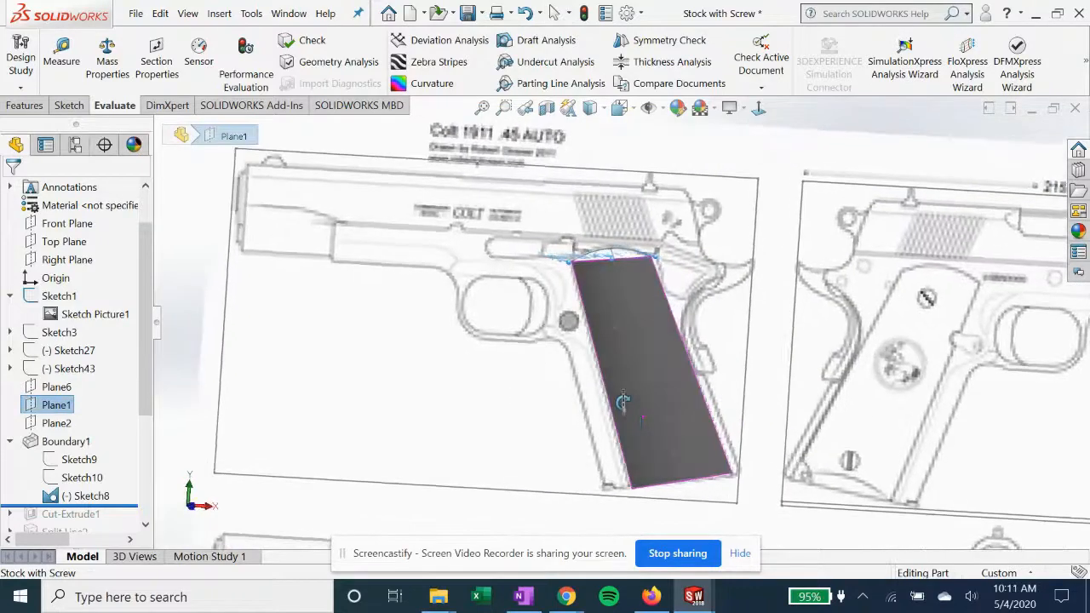
Open Sketch8 of Boundary1 for editing and view it normal to its sketch plane
right_click(75, 498)
left_click(86, 276)
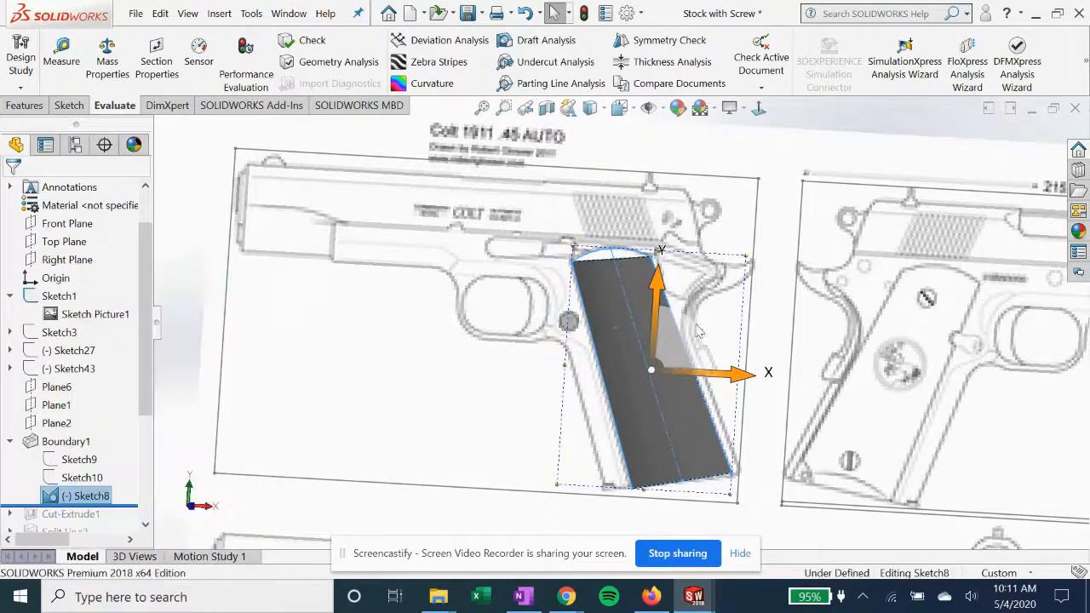
left_click(759, 109)
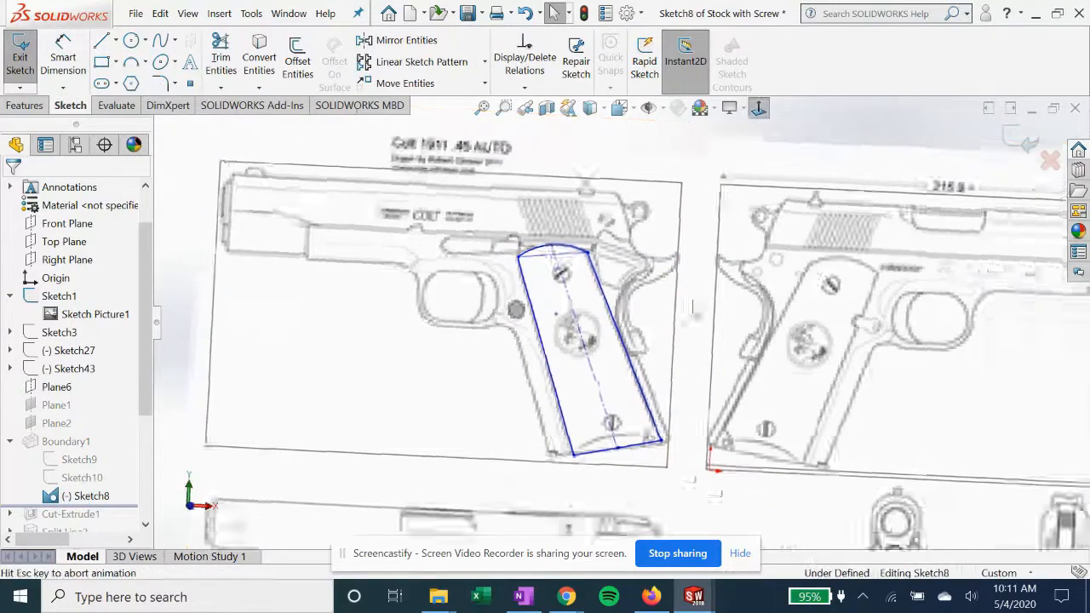
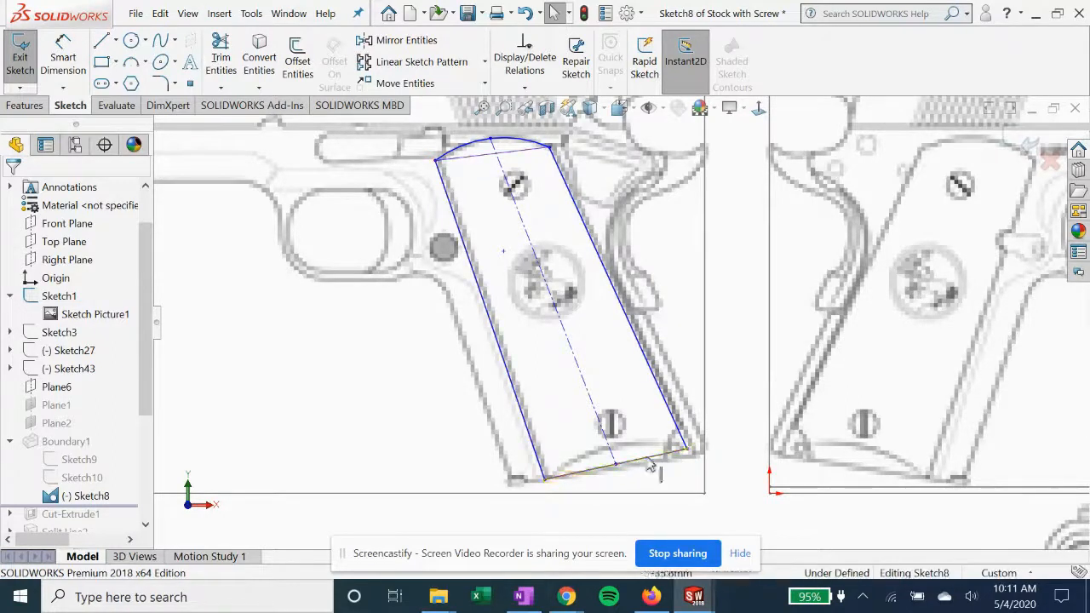
Open Sketch9 of Boundary1 for editing, examine its shallow arc profile normal to the sketch plane, and exit the sketch
scroll(530, 210, "up", 1)
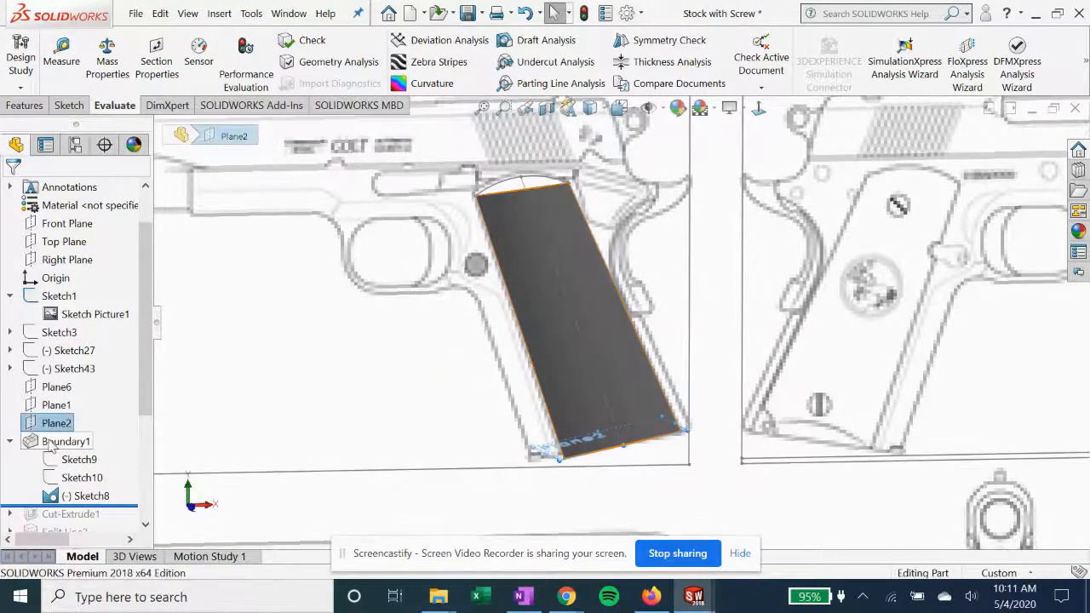
left_click(79, 460)
middle_click_drag(511, 302, 434, 396)
right_click(91, 459)
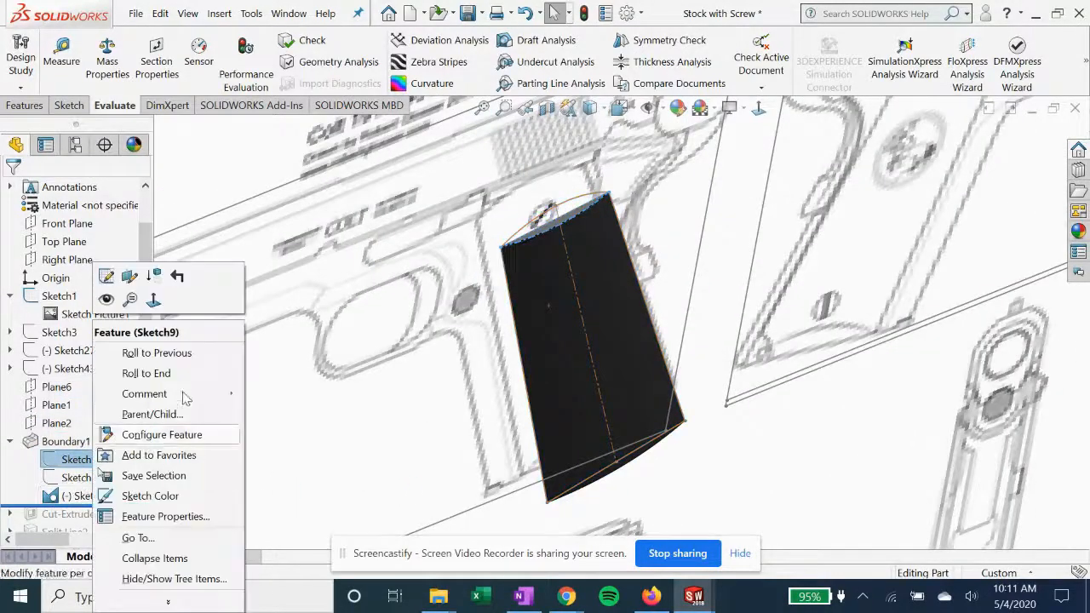
left_click(106, 299)
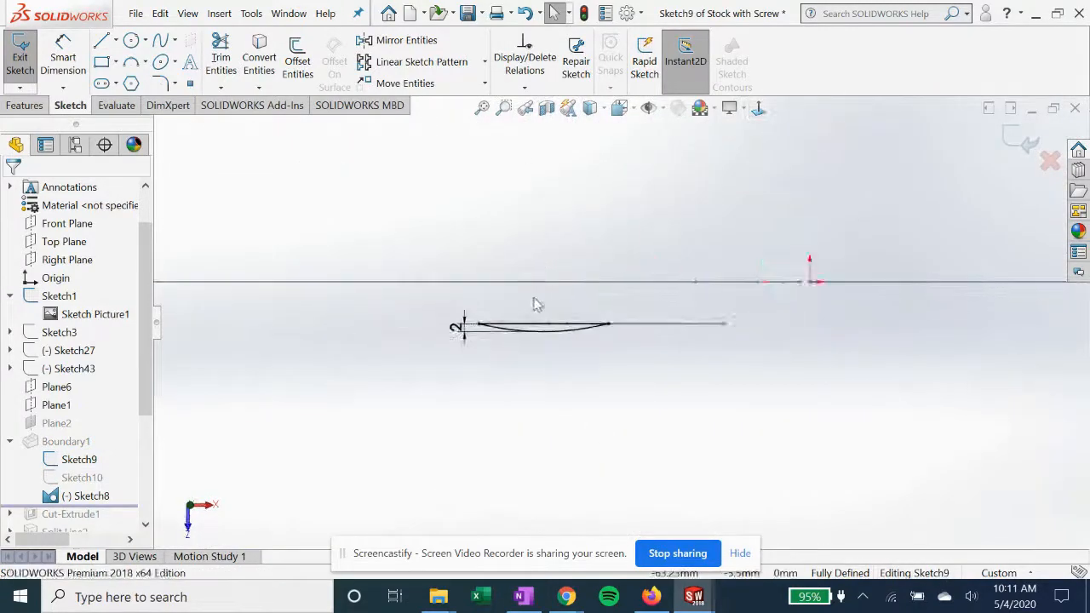
scroll(538, 328, "up", 2)
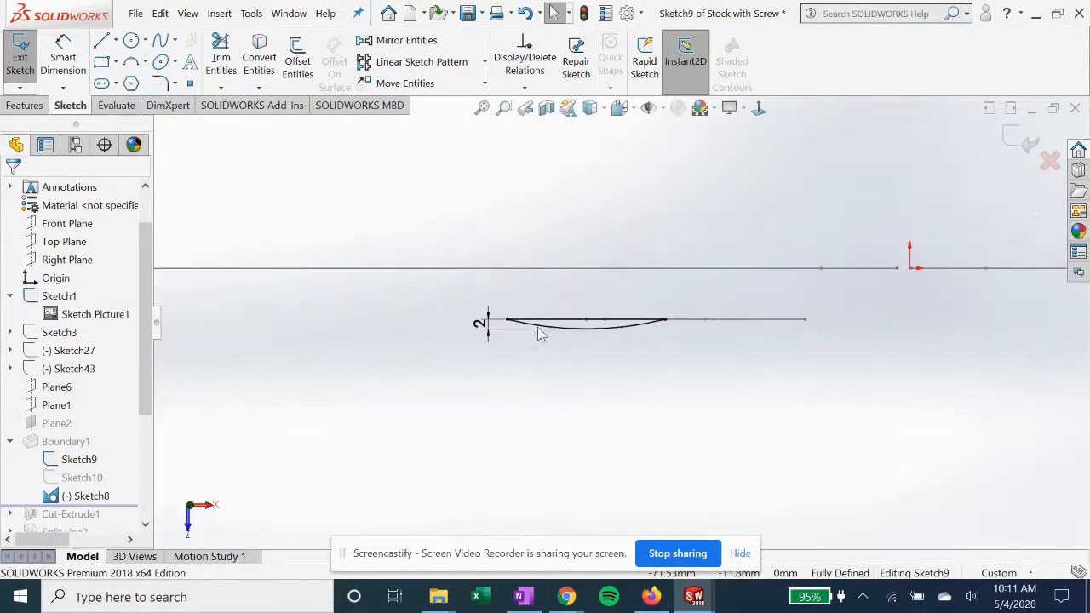
left_click(1008, 138)
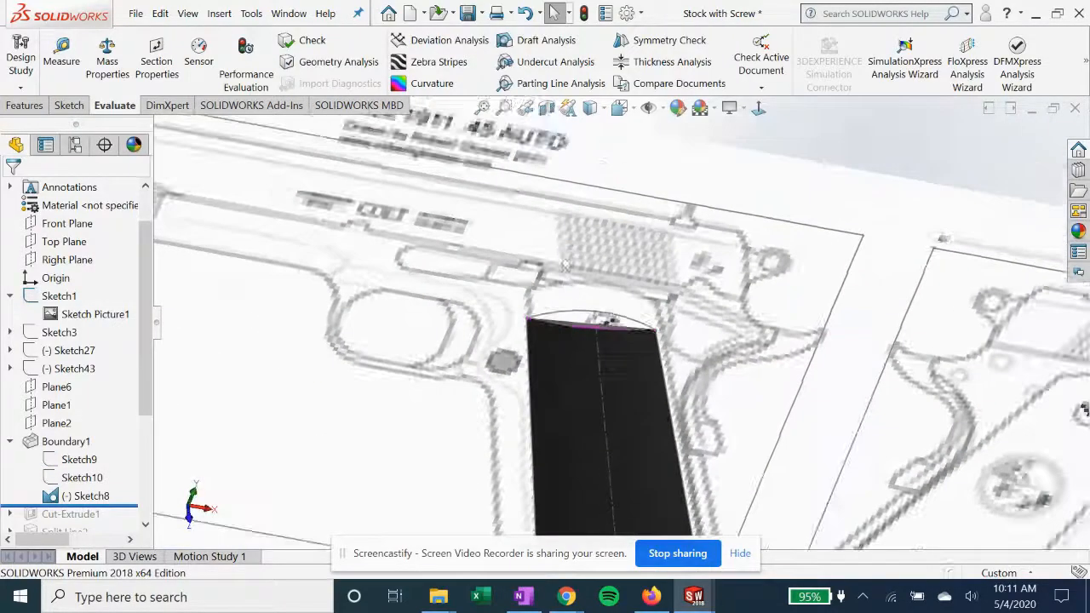
Show the reference sketches Sketch3, Sketch27 and Sketch43 and examine how their blueprint pictures surround the grip
left_click(57, 337)
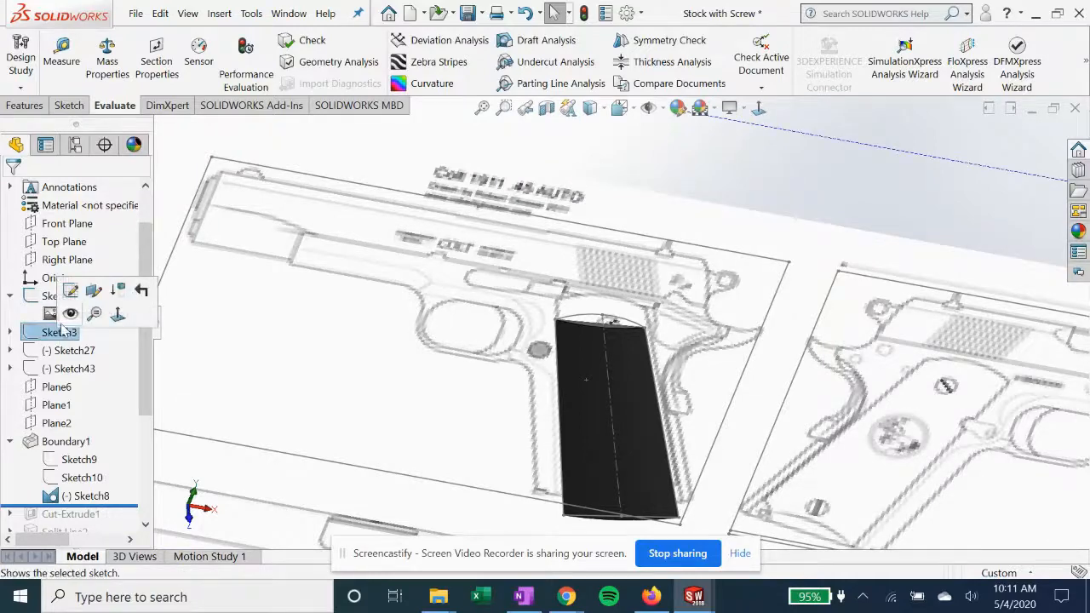
left_click(69, 315)
left_click(259, 321)
scroll(627, 348, "up", 3)
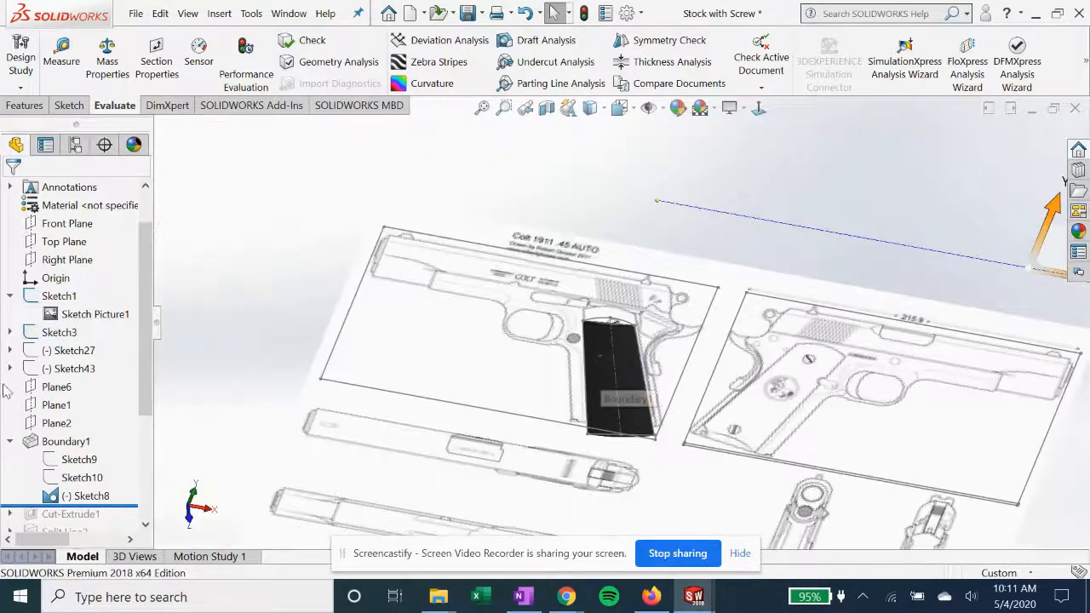
left_click(68, 355)
left_click(70, 330)
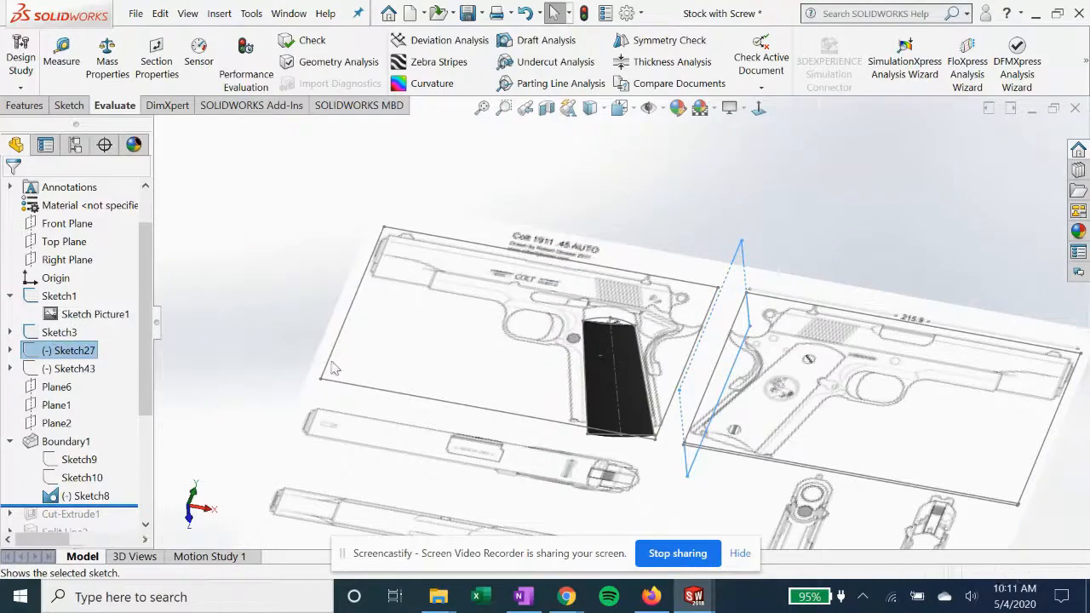
mouse_move(449, 358)
middle_mouse_down()
mouse_move(443, 298)
mouse_move(476, 265)
mouse_move(429, 349)
mouse_move(536, 462)
mouse_move(550, 360)
mouse_move(530, 362)
middle_mouse_up()
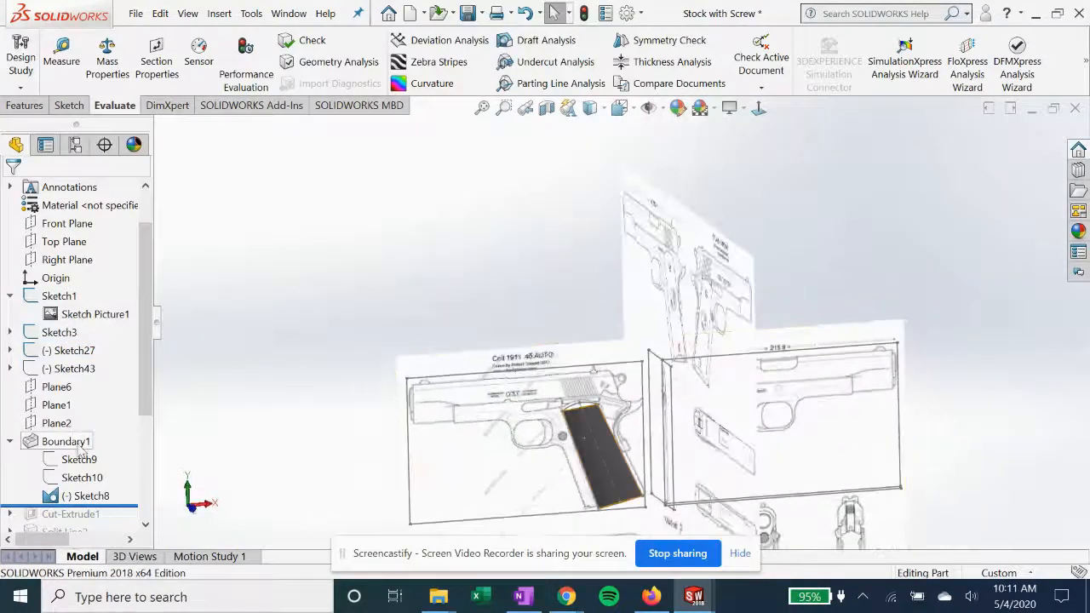
left_click(65, 370)
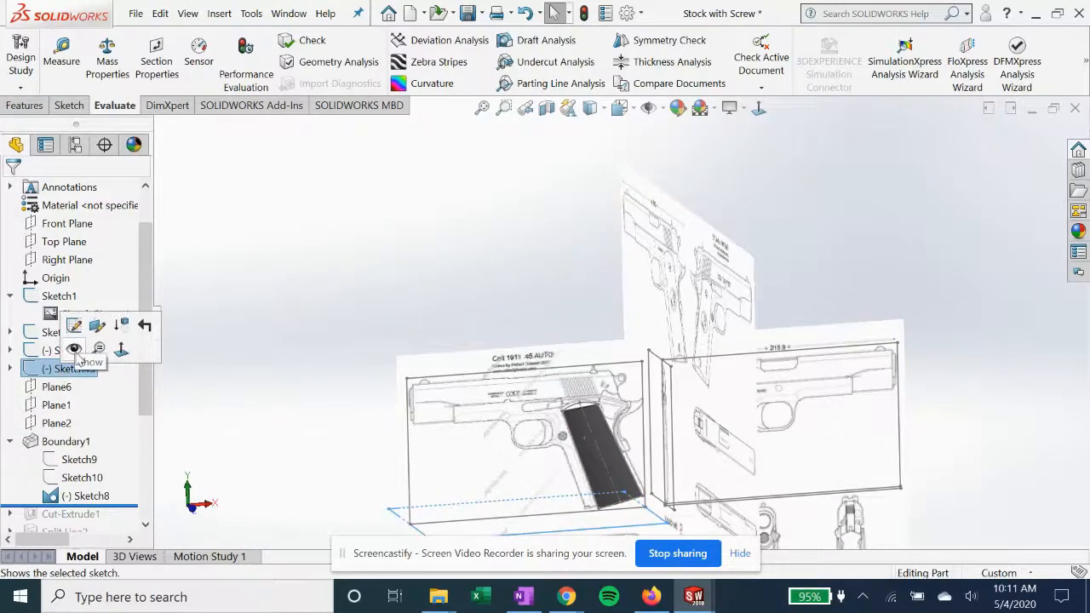
left_click(75, 350)
scroll(636, 461, "up", 2)
scroll(637, 461, "down", 2)
mouse_move(637, 461)
middle_mouse_down()
mouse_move(644, 570)
mouse_move(632, 496)
mouse_move(647, 477)
middle_mouse_up()
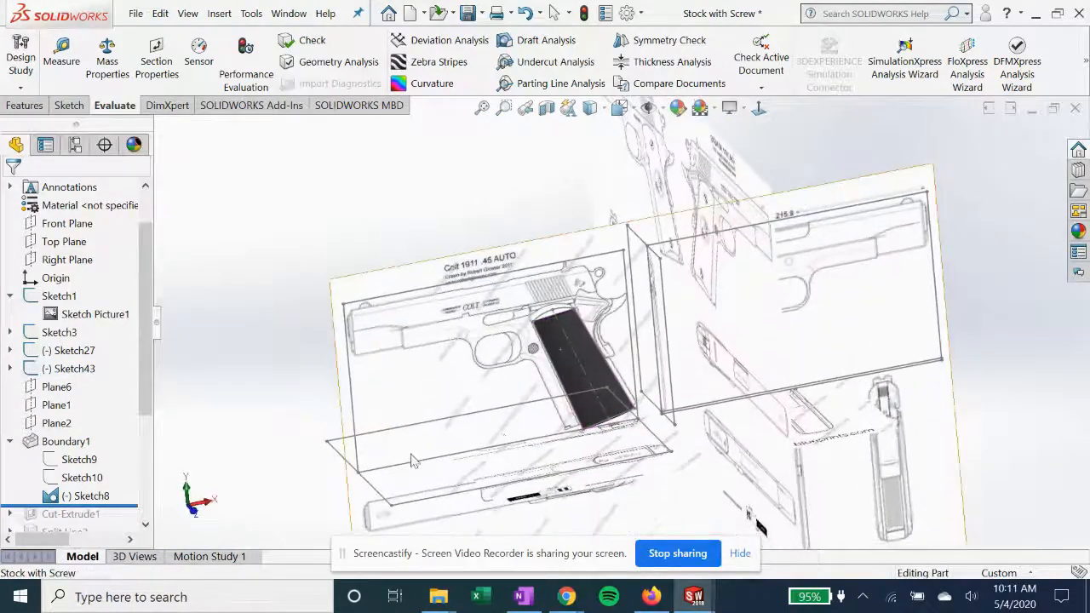
Open Sketch10 of Boundary1 for editing and view it normal to its sketch plane
left_click(86, 481)
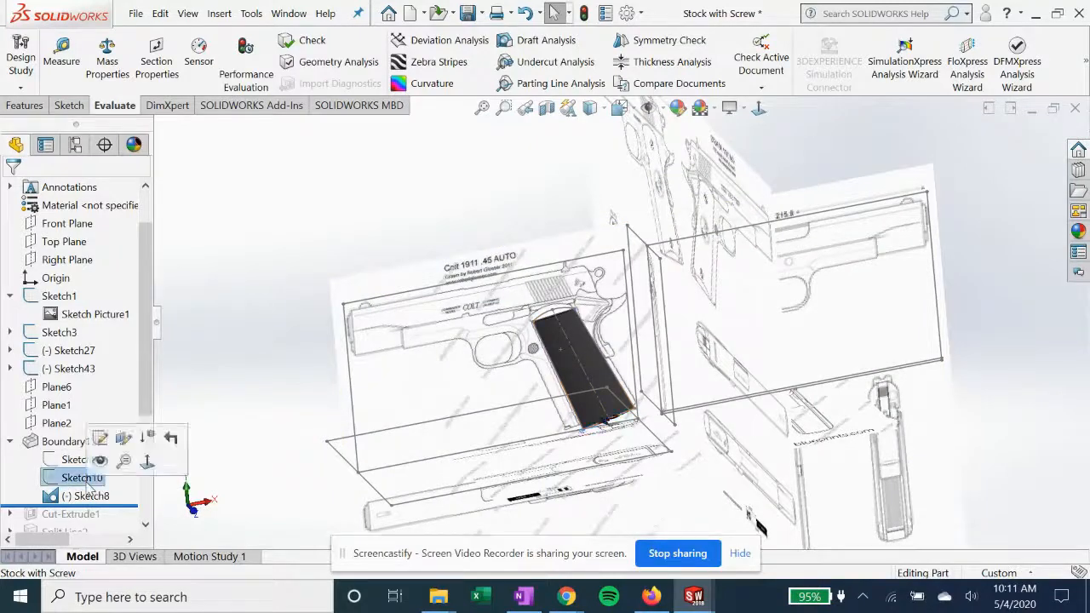
left_click(130, 431)
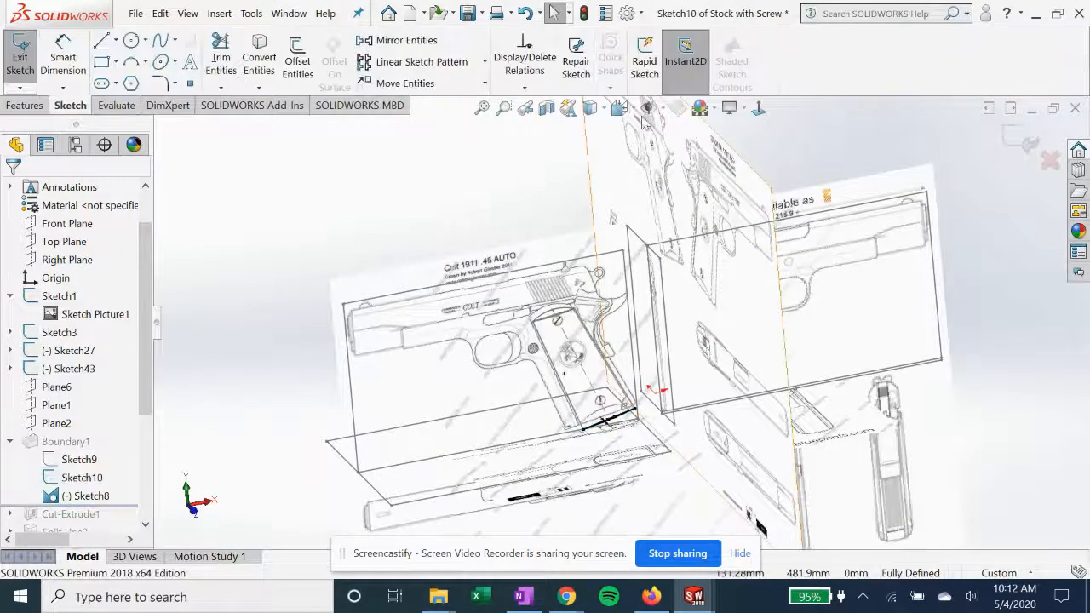
left_click(758, 107)
scroll(534, 305, "down", 10)
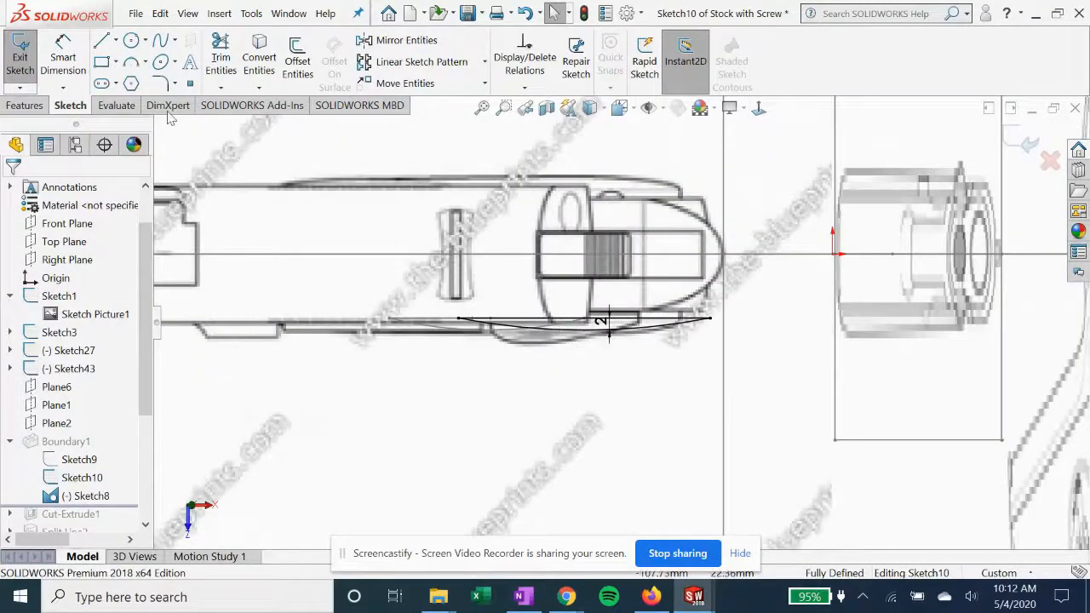
Add a driven length dimension to the straight line in Sketch10 and exit the sketch
left_click(53, 57)
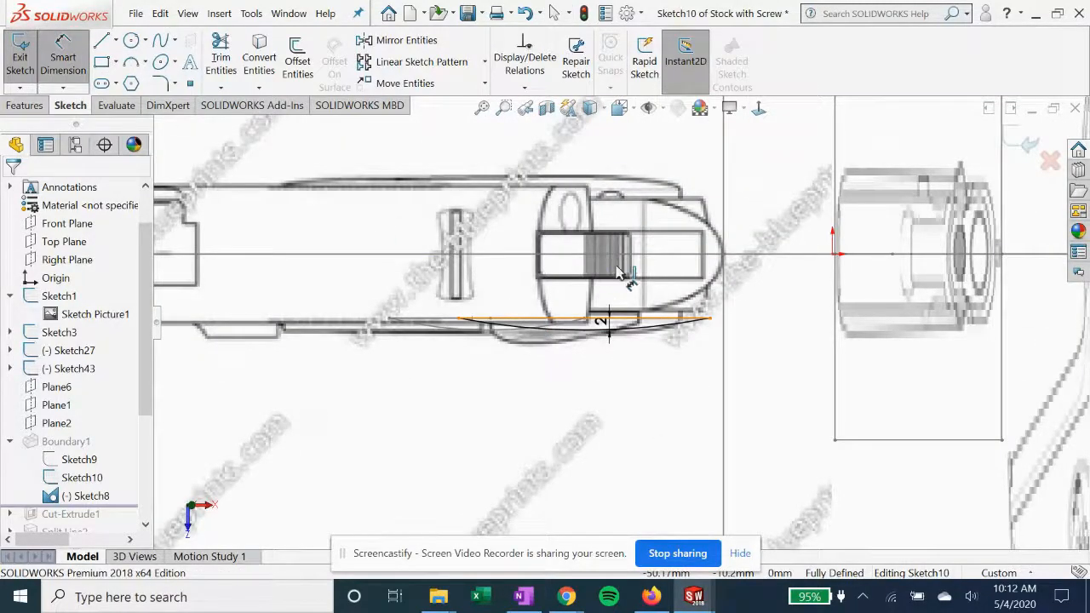
left_click(622, 317)
left_click(755, 286)
left_click(646, 291)
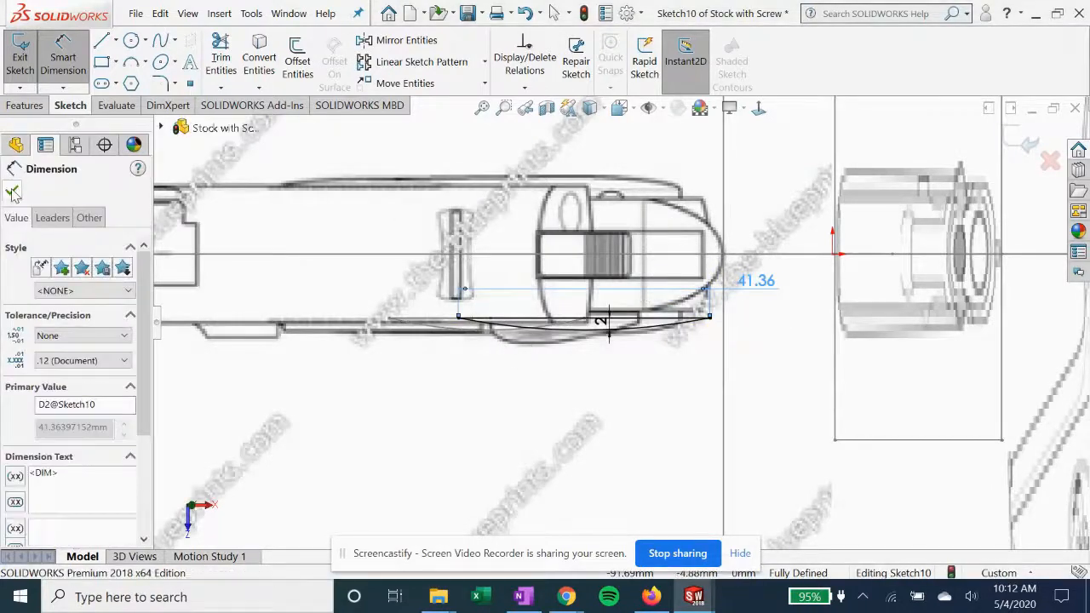
left_click(13, 192)
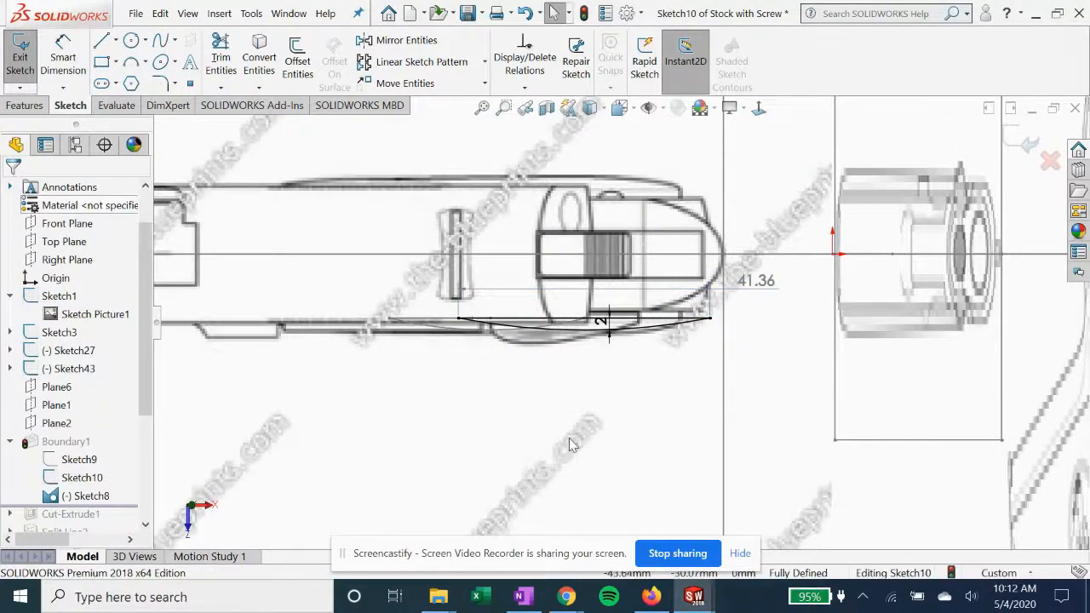
scroll(592, 415, "up", 2)
middle_click_drag(524, 410, 504, 276)
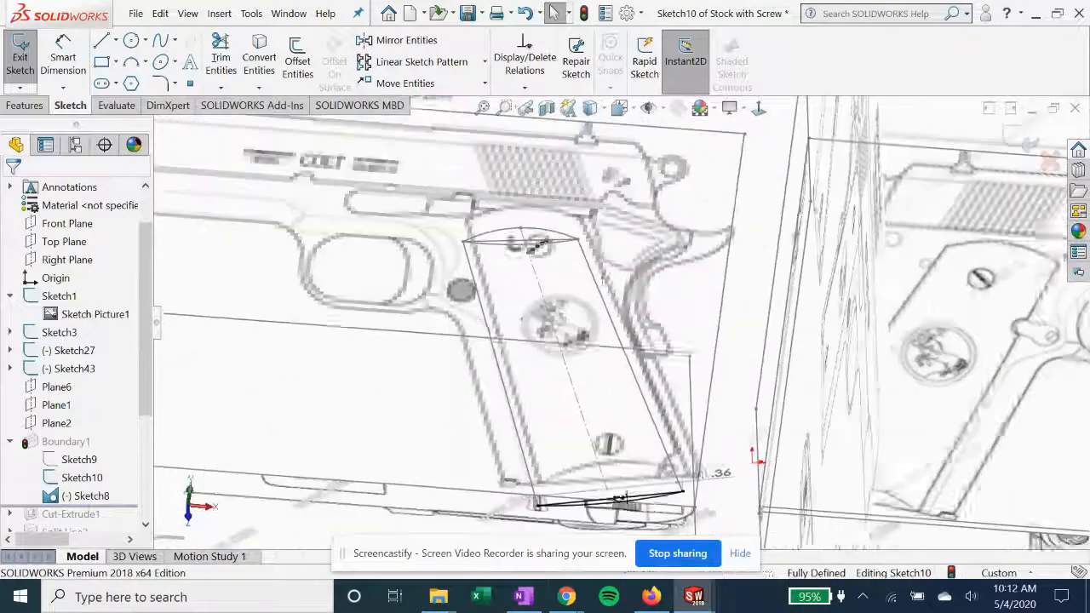
left_click(1026, 141)
Open the definition of Boundary1 and examine its preview around the grip from several angles
scroll(551, 452, "up", 2)
mouse_move(560, 450)
middle_mouse_down()
mouse_move(542, 380)
mouse_move(543, 396)
middle_mouse_up()
scroll(608, 445, "down", 2)
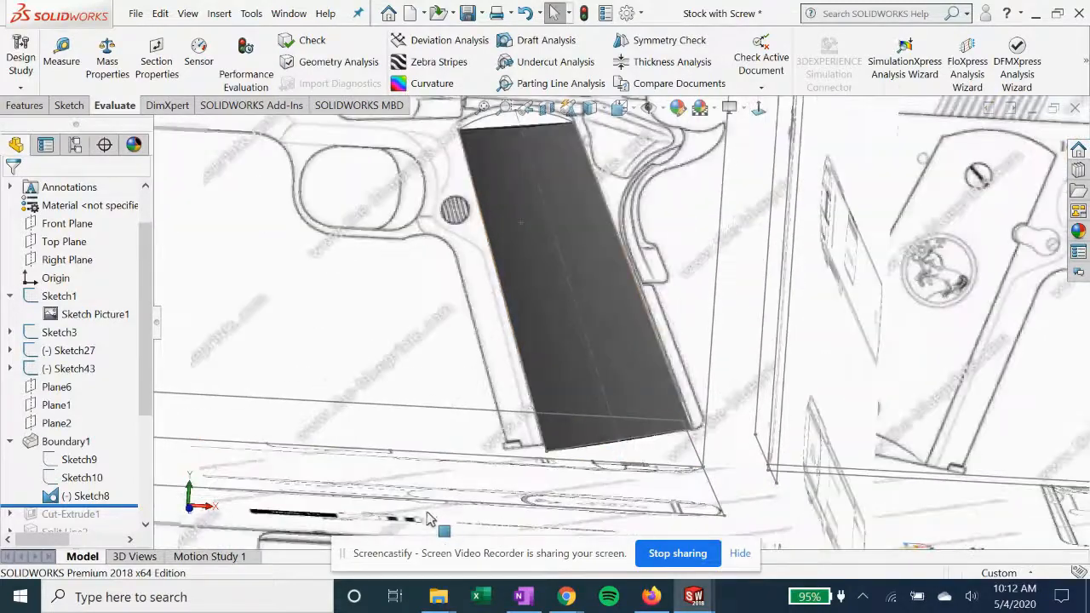
left_click(71, 444)
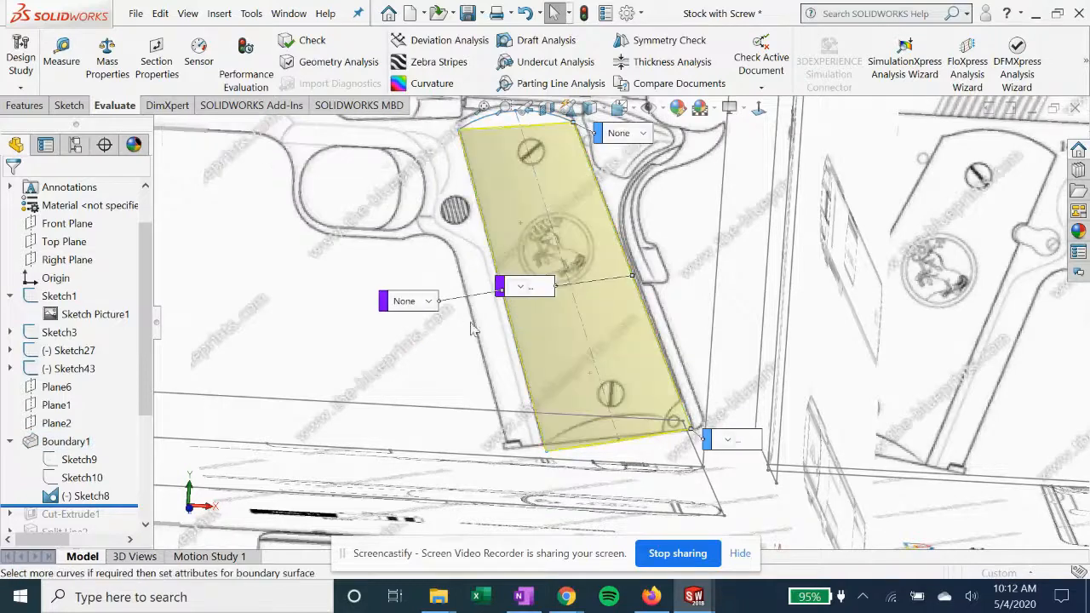
middle_click_drag(537, 355, 476, 356)
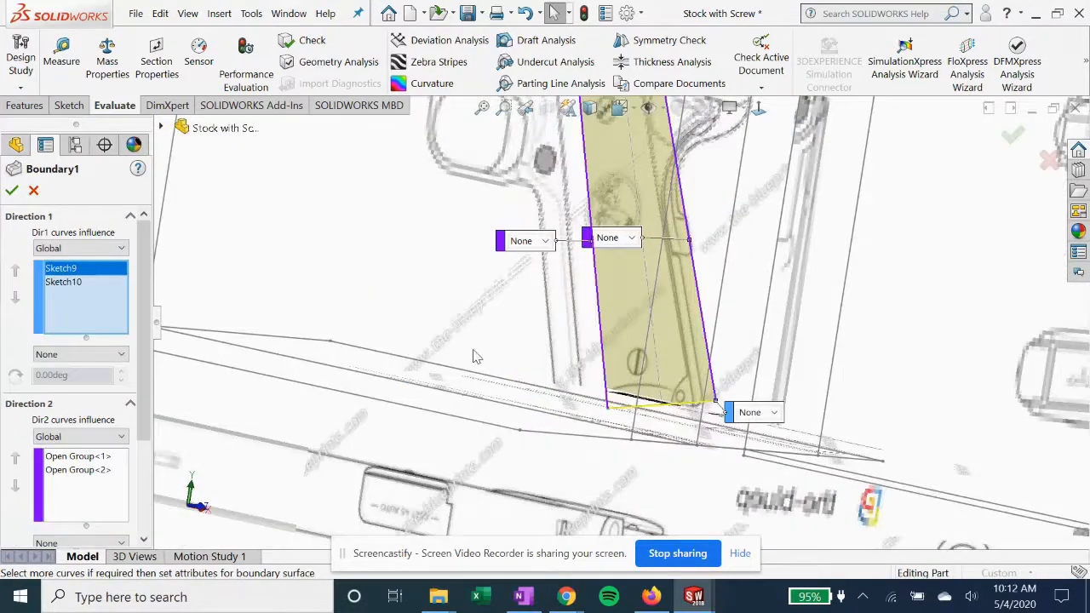
middle_click_drag(432, 183, 429, 265)
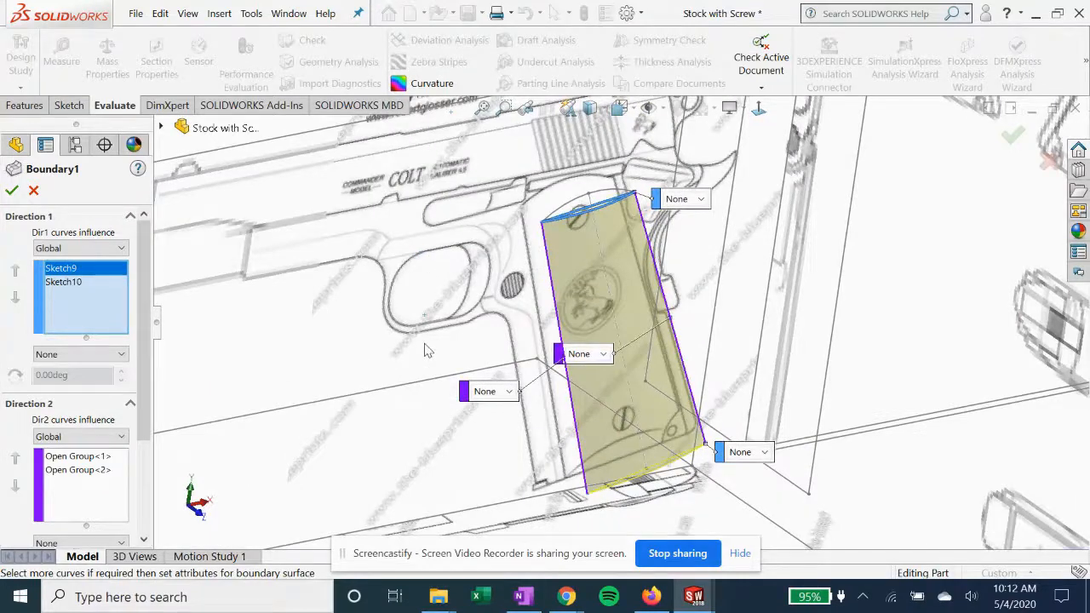
Highlight the Direction 1 curves Sketch9 and Sketch10 and both Direction 2 open groups, and accept the Boundary1 definition
left_click(68, 282)
left_click(68, 269)
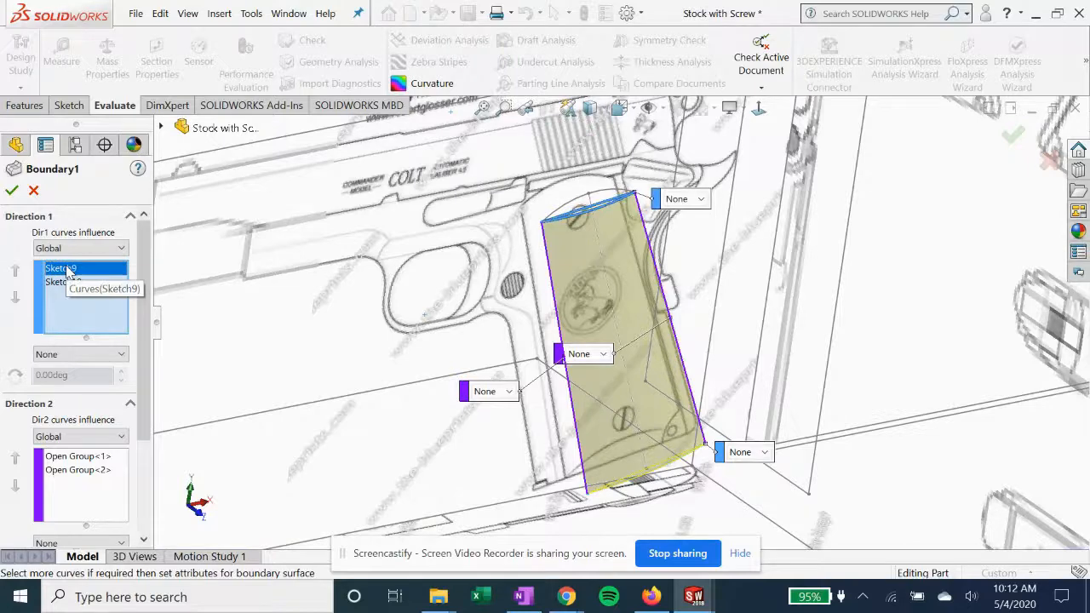
left_click(67, 282)
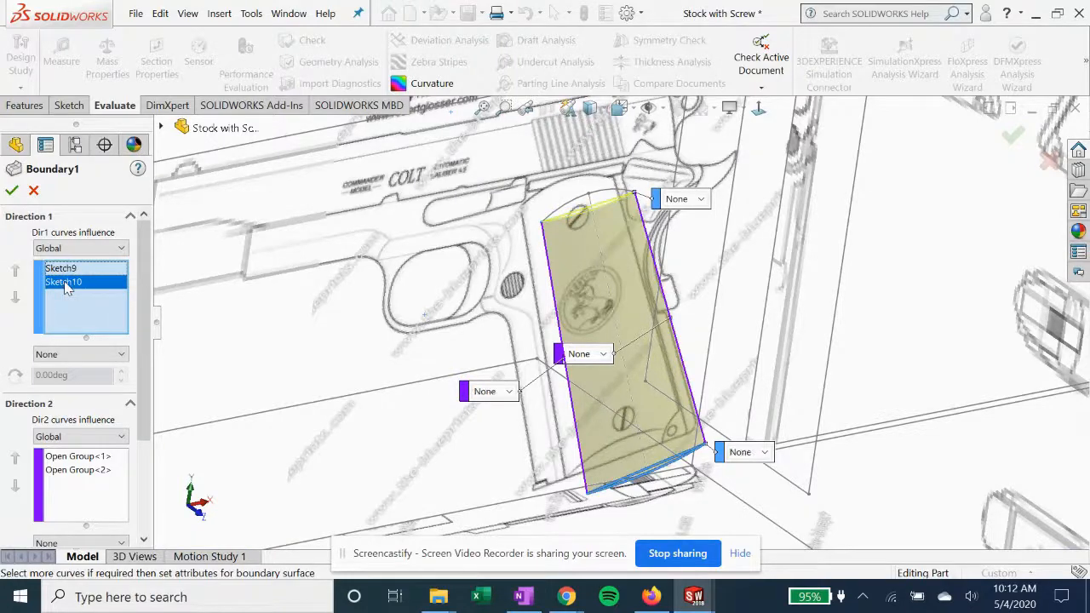
left_click(86, 457)
left_click(85, 470)
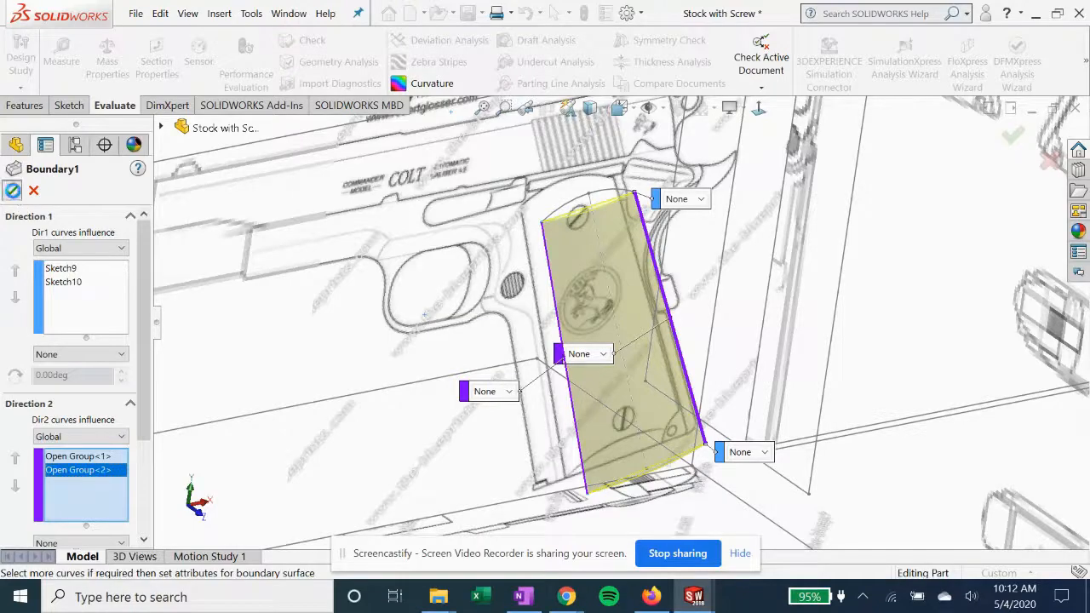
left_click(13, 191)
Roll the feature history forward to include Cut-Extrude1 and examine the curved cut at the grip's lower end
scroll(605, 370, "up", 3)
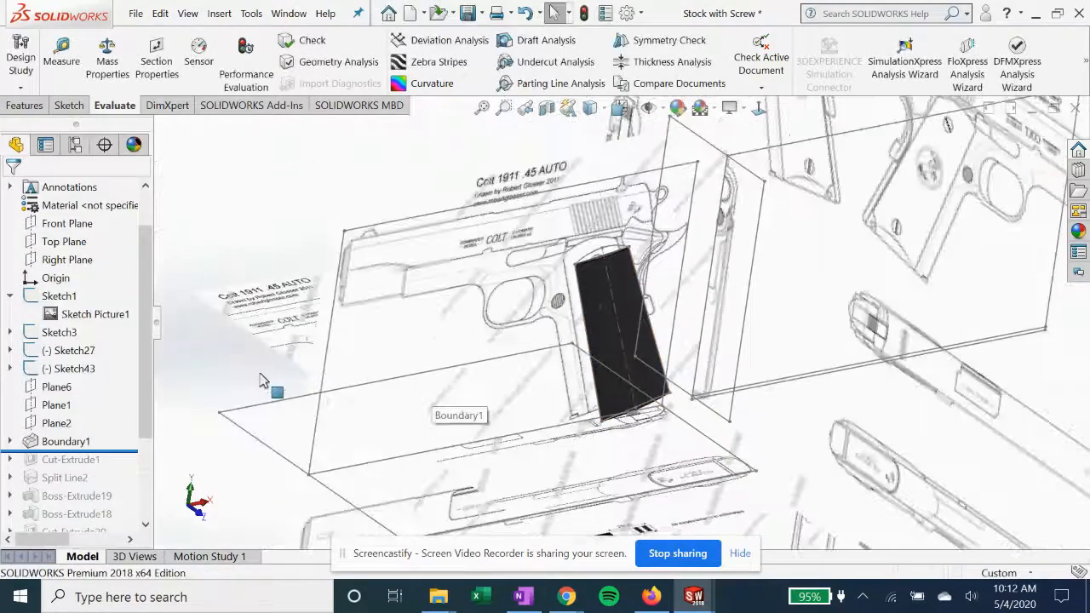
scroll(640, 359, "down", 3)
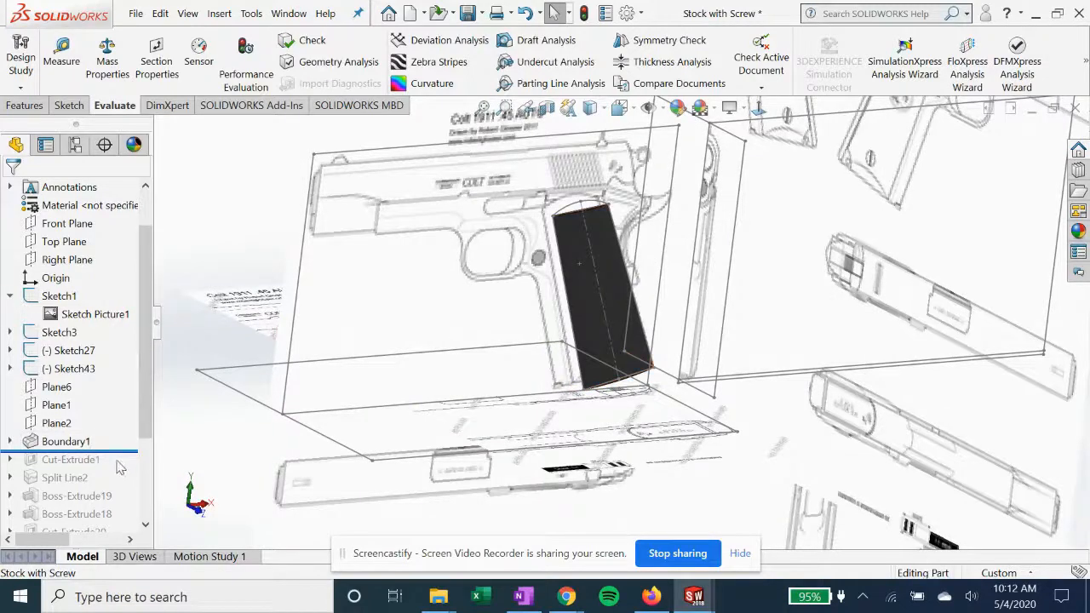
left_click_drag(130, 450, 128, 464)
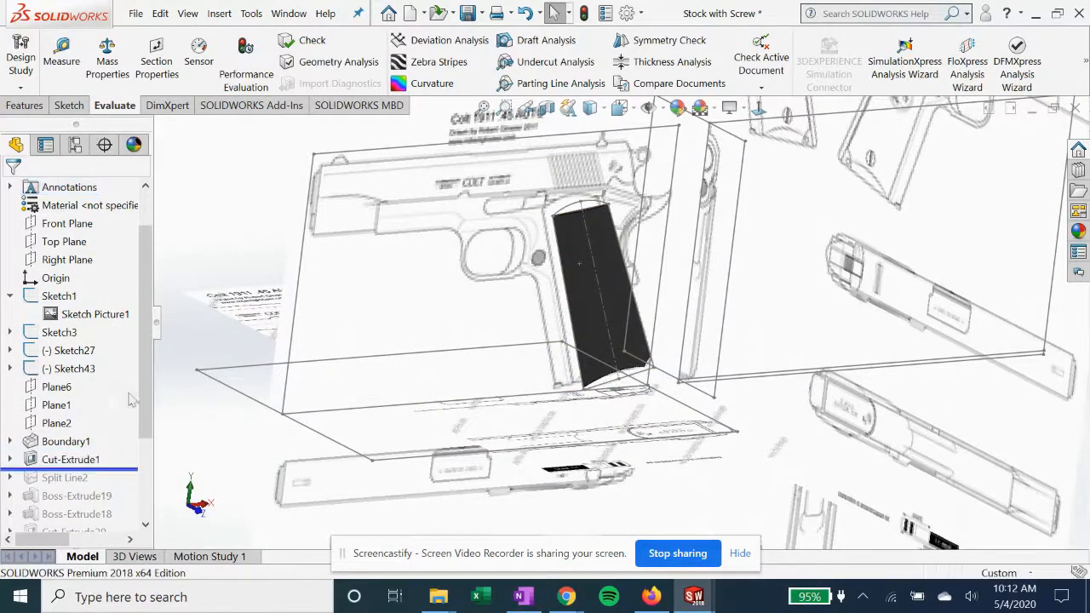
scroll(128, 400, "down", 2)
scroll(633, 394, "down", 6)
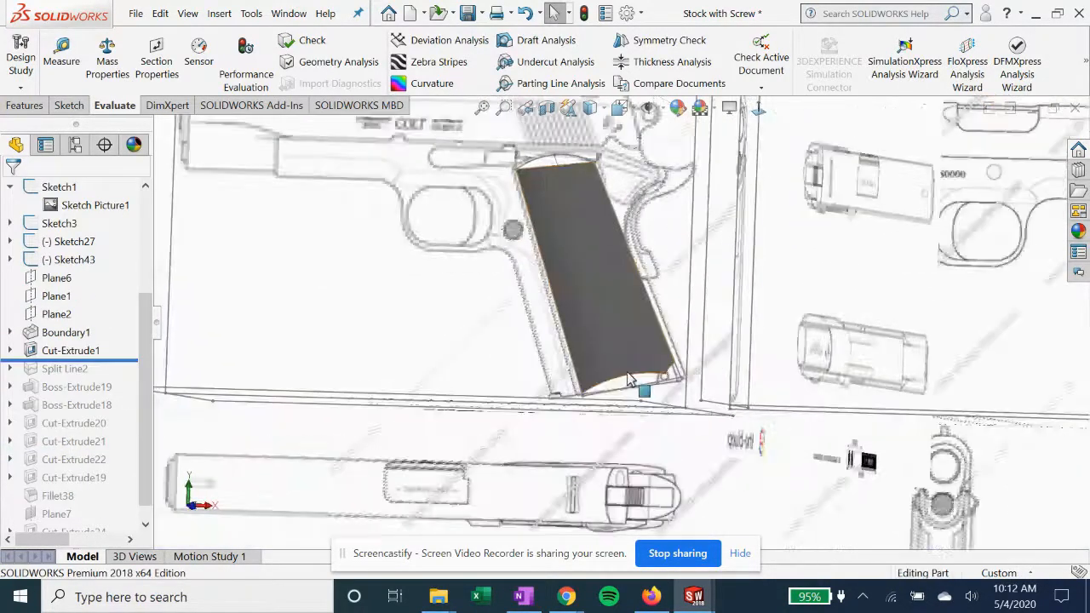
scroll(632, 392, "down", 2)
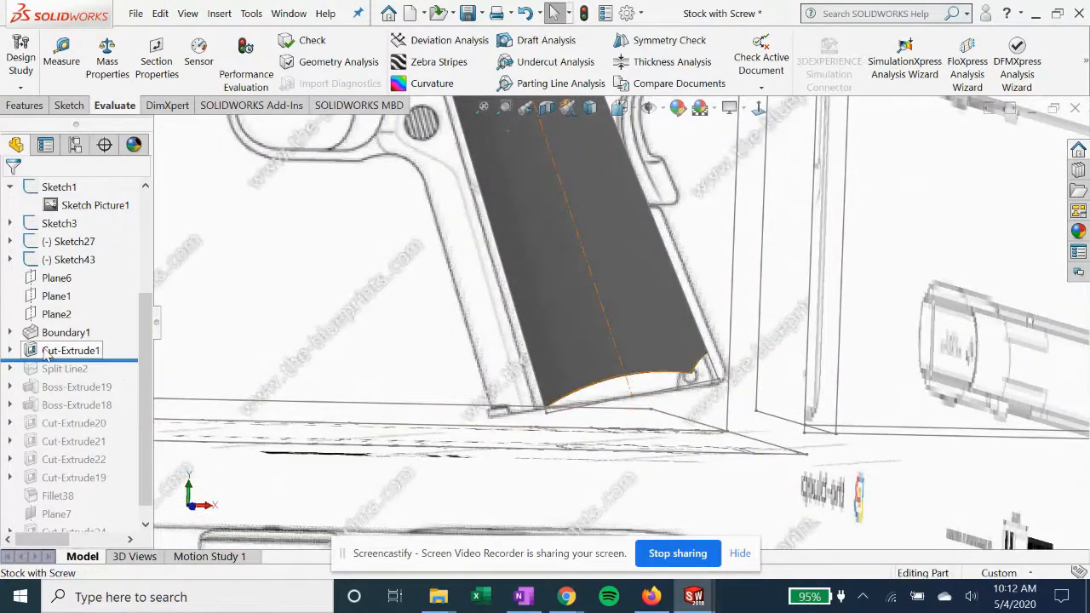
Expand Cut-Extrude1, highlight its Sketch12 and view the sketch normal to its plane
left_click(47, 353)
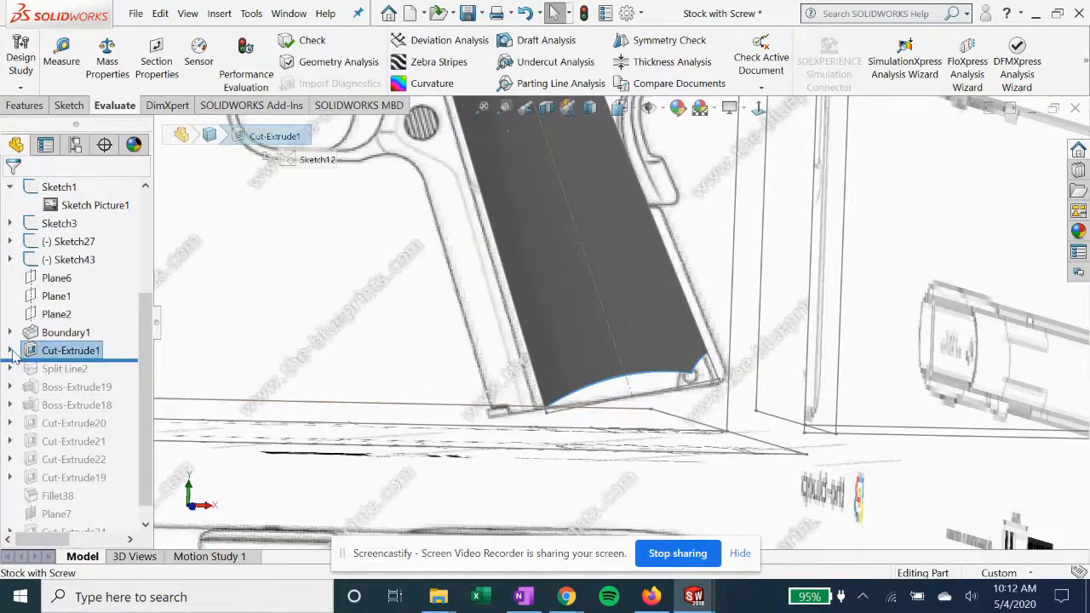
left_click(10, 351)
left_click(109, 369)
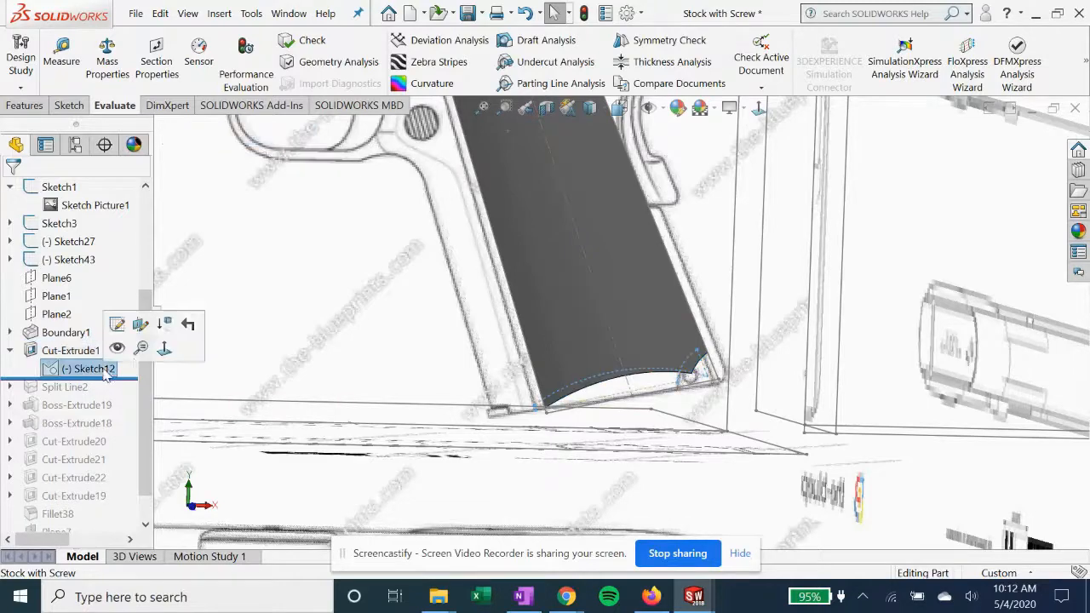
left_click(759, 108)
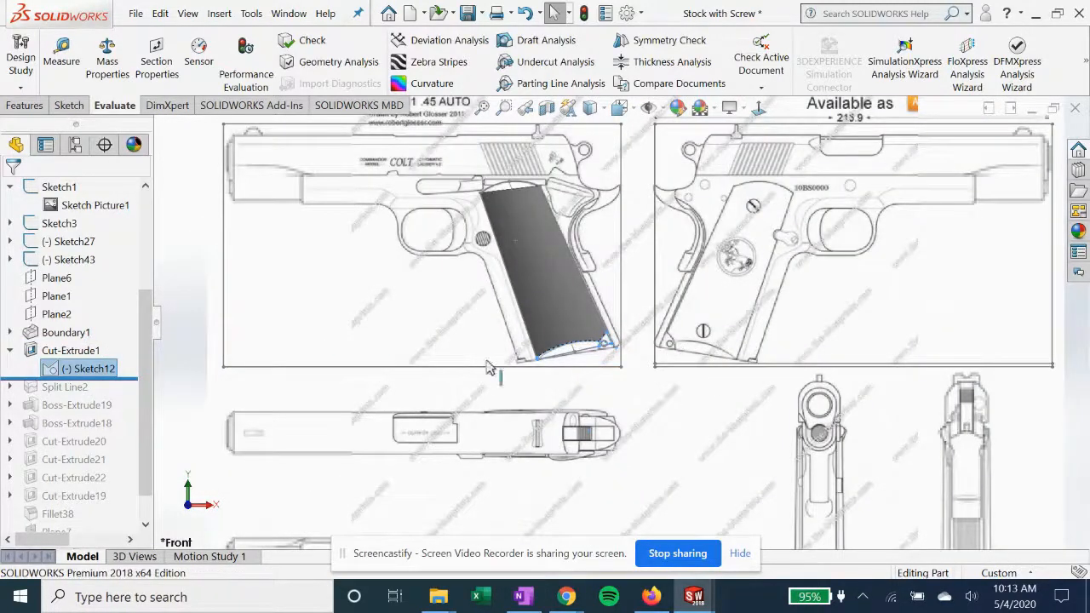
Roll the feature history forward past Split Line2, Boss-Extrude19 and Boss-Extrude18 to just below Cut-Extrude20
left_click_drag(136, 377, 127, 392)
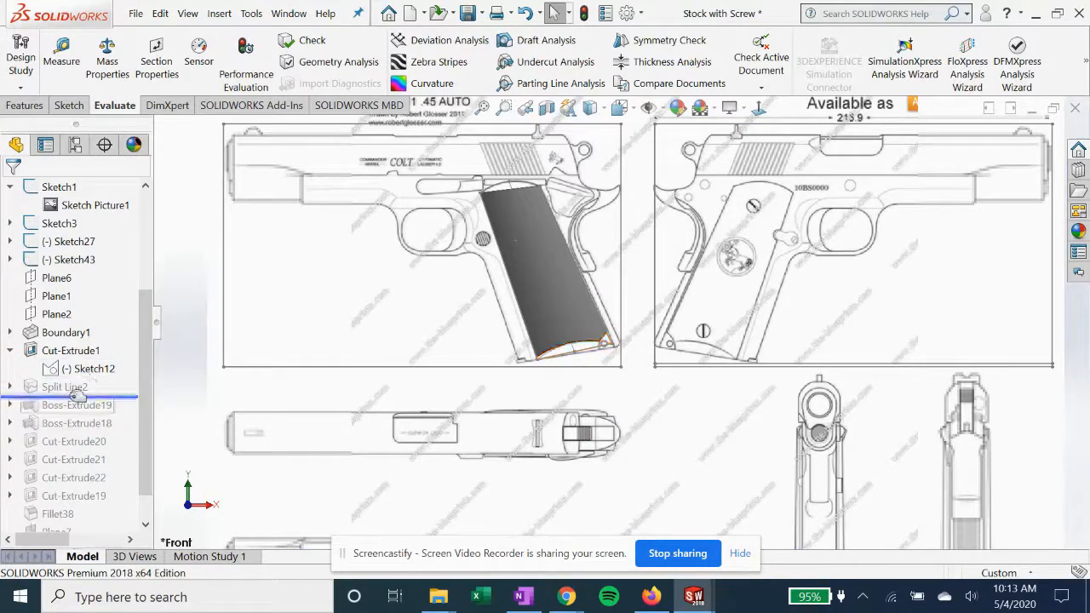
left_click_drag(126, 398, 111, 445)
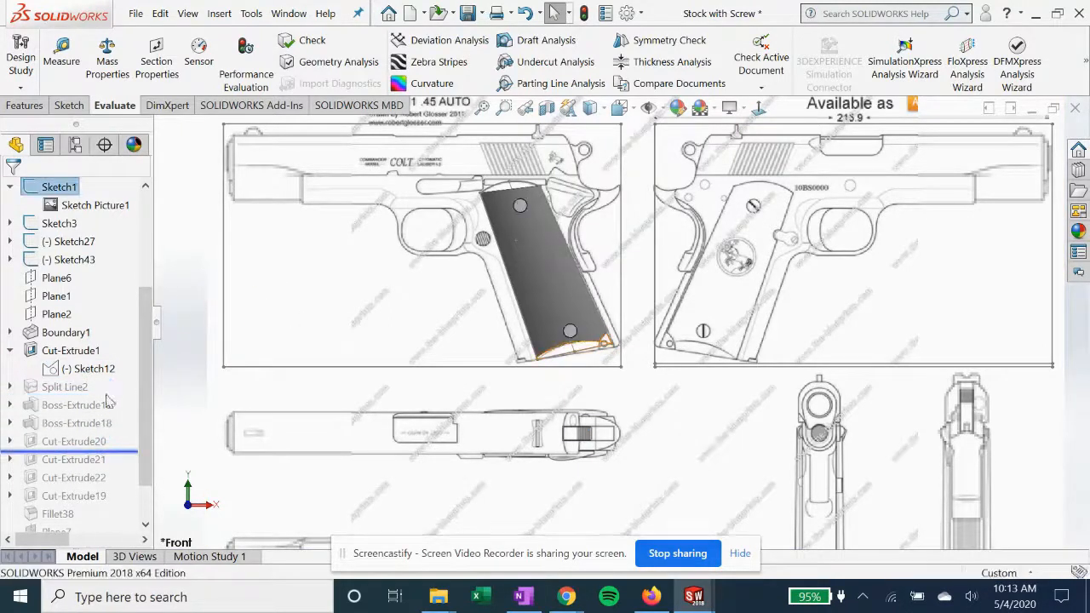
Open Sketch54 of Boss-Extrude19 for editing, examine the grip outline from the side, and close the sketch
left_click(61, 424)
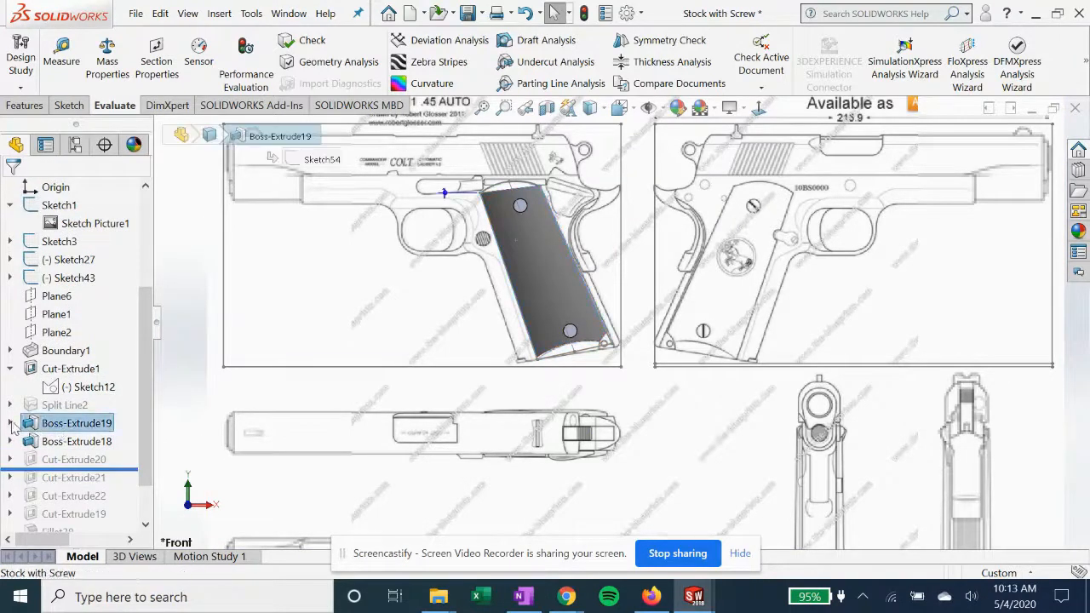
left_click(10, 423)
left_click(78, 442)
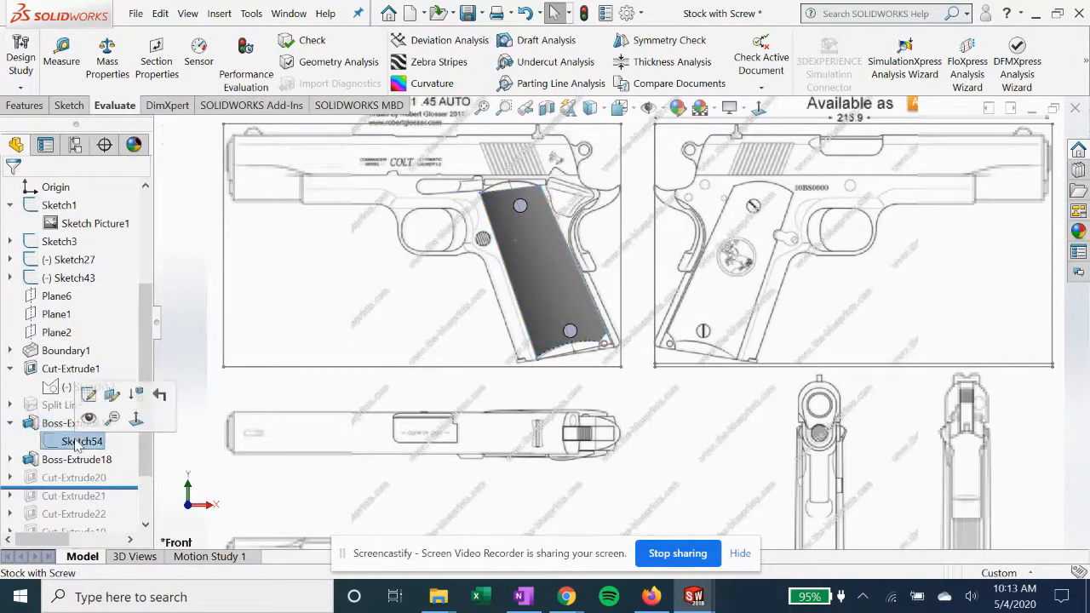
left_click(88, 393)
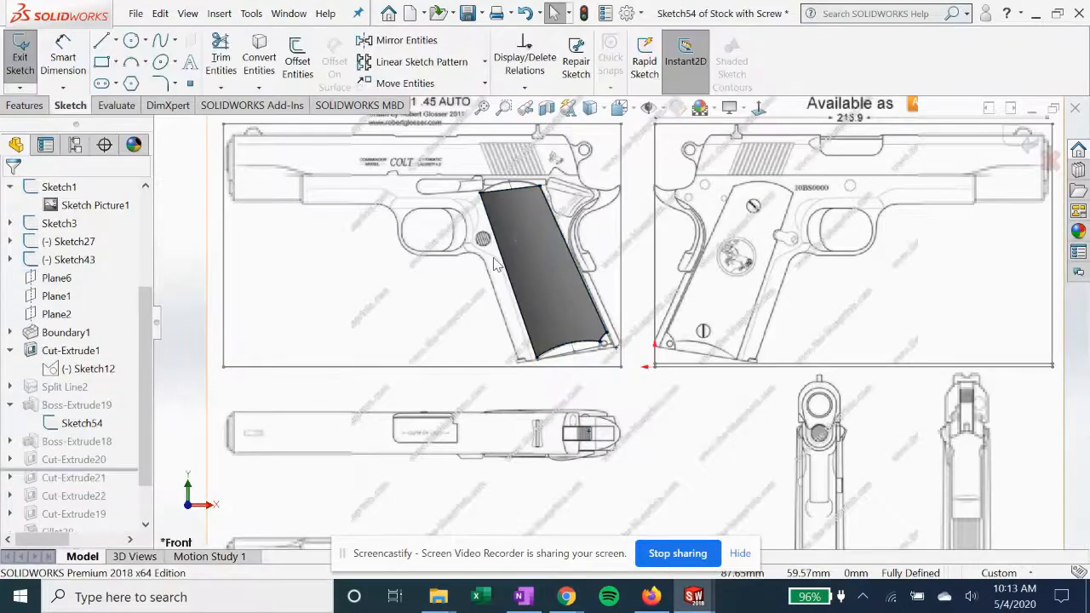
mouse_move(535, 268)
middle_mouse_down()
mouse_move(561, 316)
mouse_move(616, 293)
mouse_move(616, 369)
mouse_move(613, 347)
middle_mouse_up()
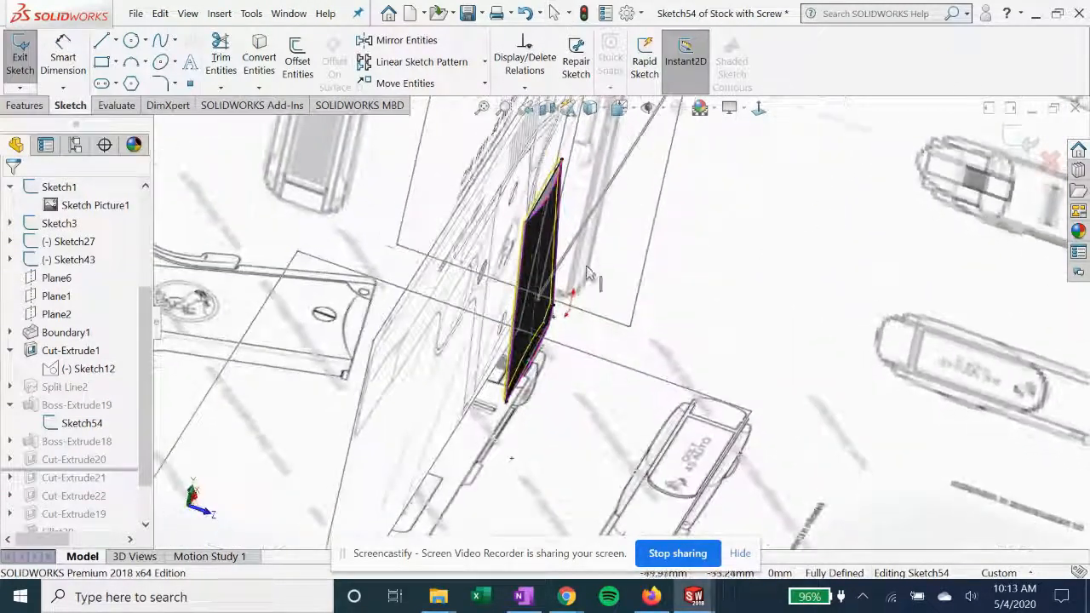
scroll(555, 196, "down", 3)
mouse_move(554, 196)
middle_mouse_down()
mouse_move(560, 319)
mouse_move(574, 318)
mouse_move(552, 286)
middle_mouse_up()
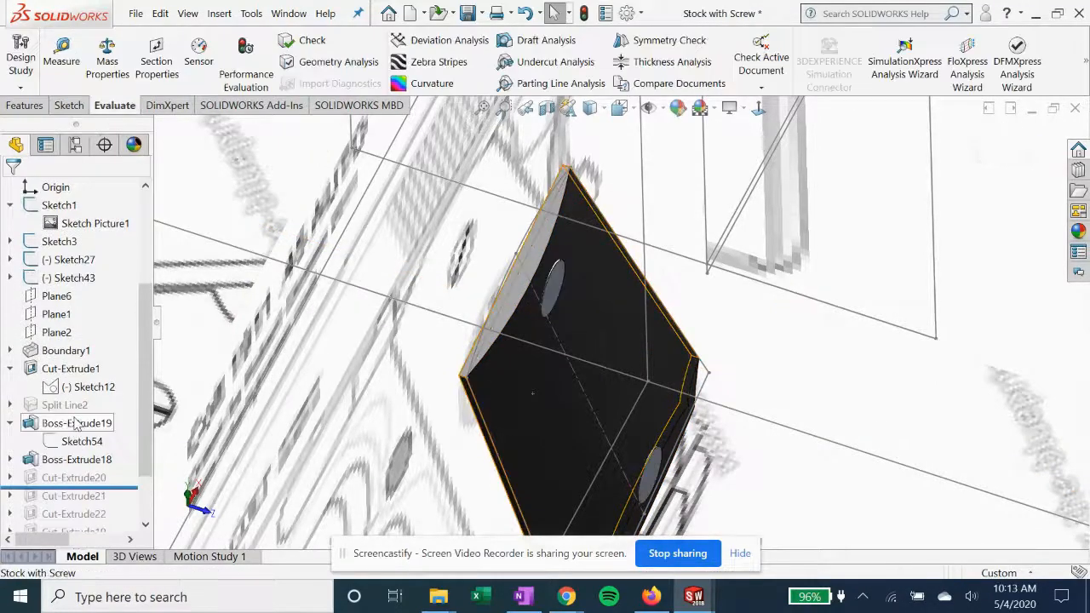
Open the Boss-Extrude19 definition, examine its extrusion settings, accept it and view the grip from the front
left_click(85, 424)
left_click(112, 373)
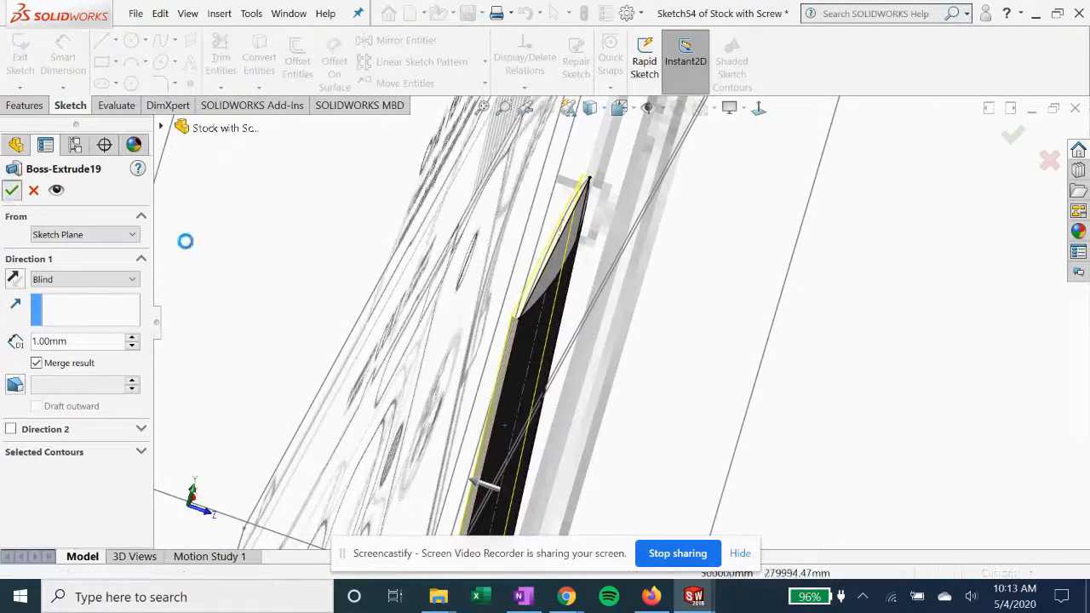
scroll(526, 349, "up", 5)
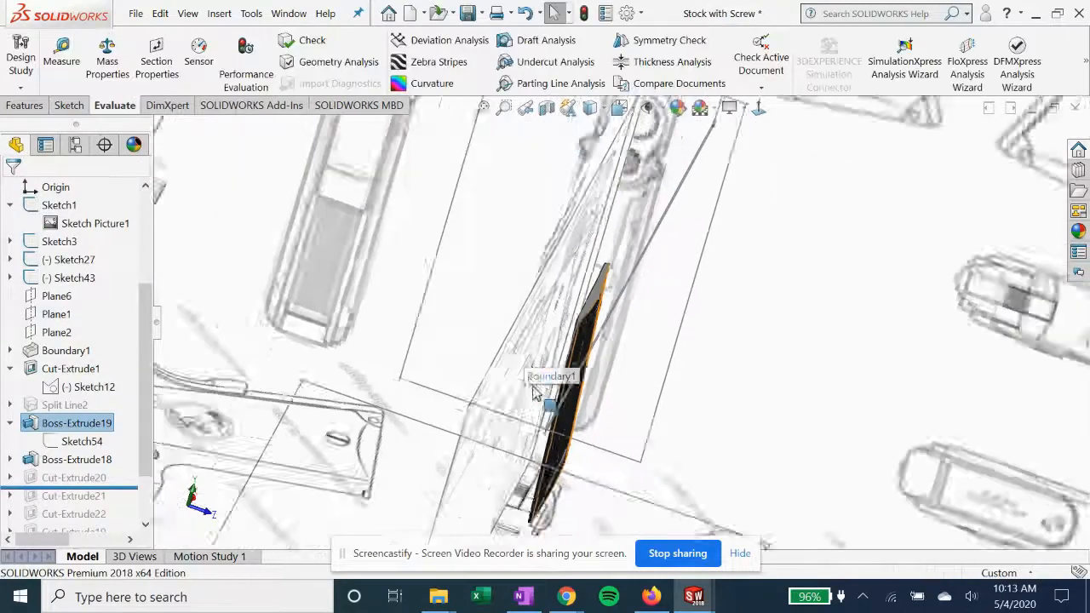
scroll(533, 391, "up", 3)
middle_click_drag(535, 392, 492, 366)
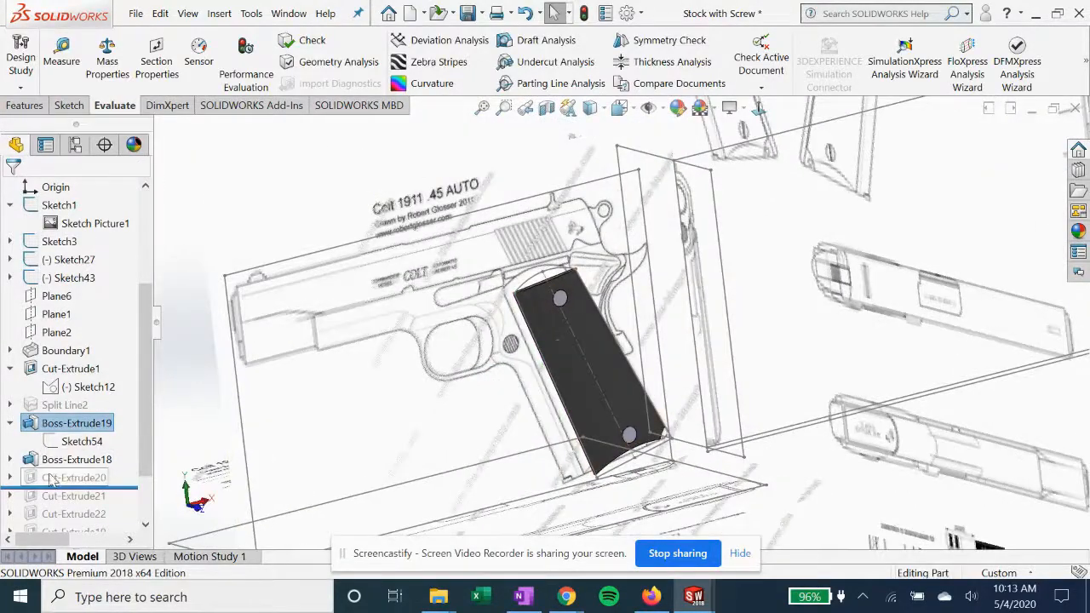
Open Sketch52 of Boss-Extrude18, examine the two screw circles normal to the sketch plane, and exit the sketch
left_click(79, 463)
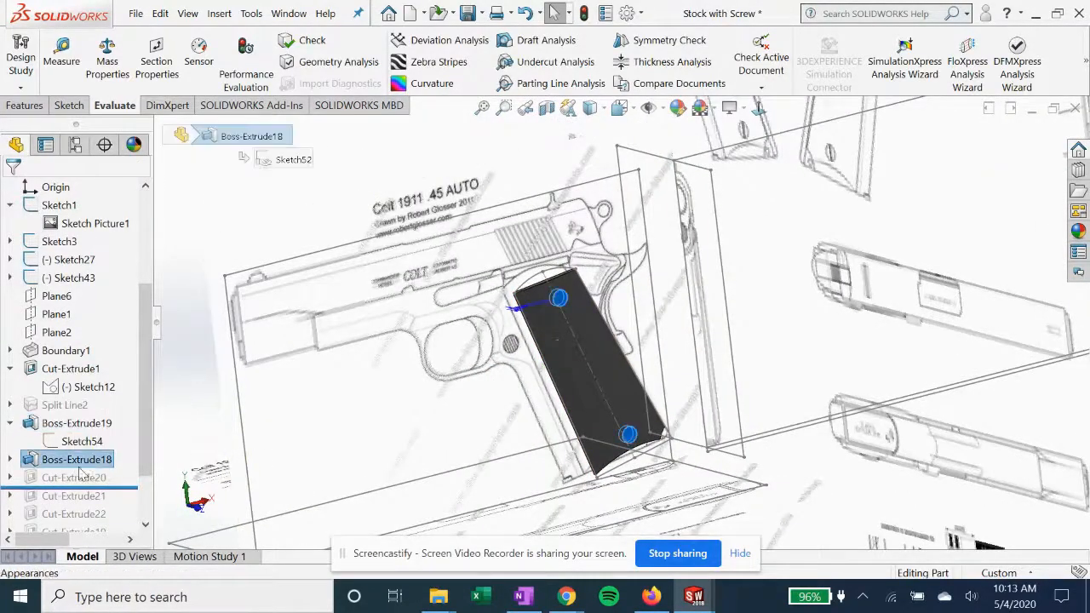
left_click(10, 460)
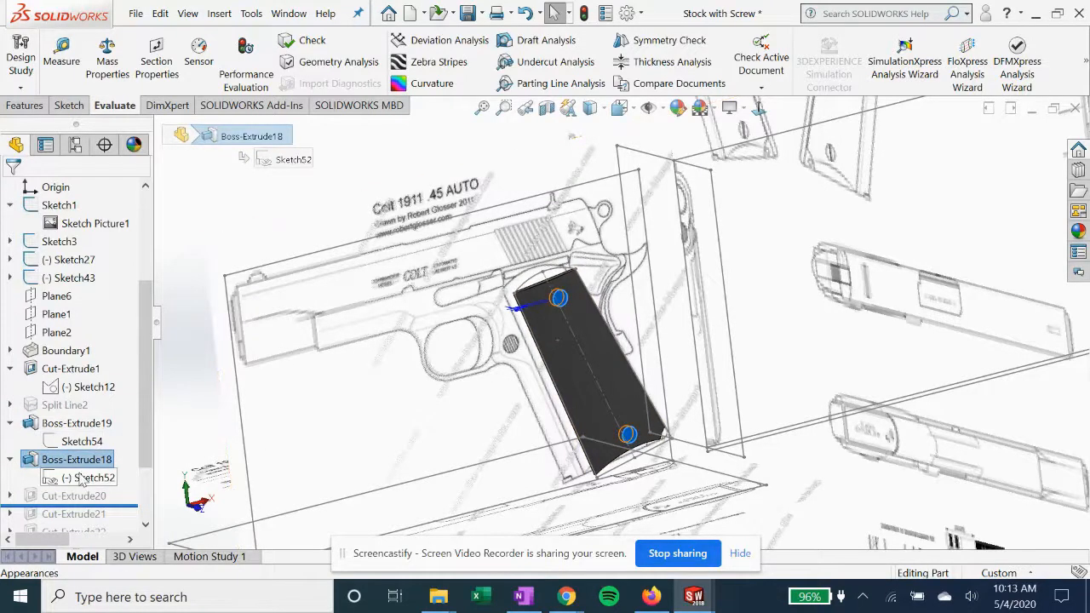
left_click(85, 477)
left_click(95, 429)
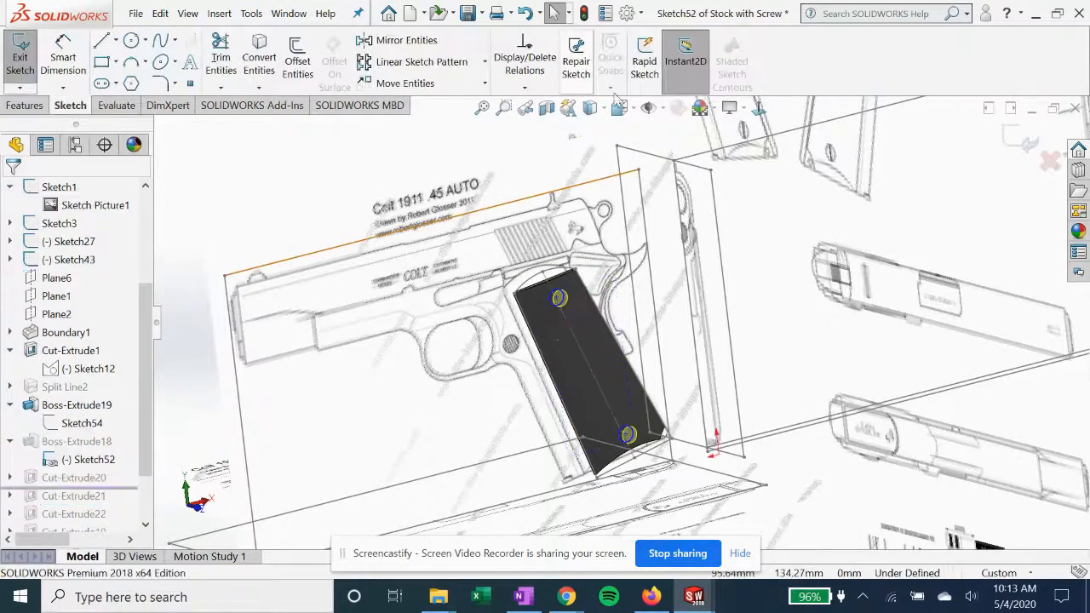
left_click(759, 108)
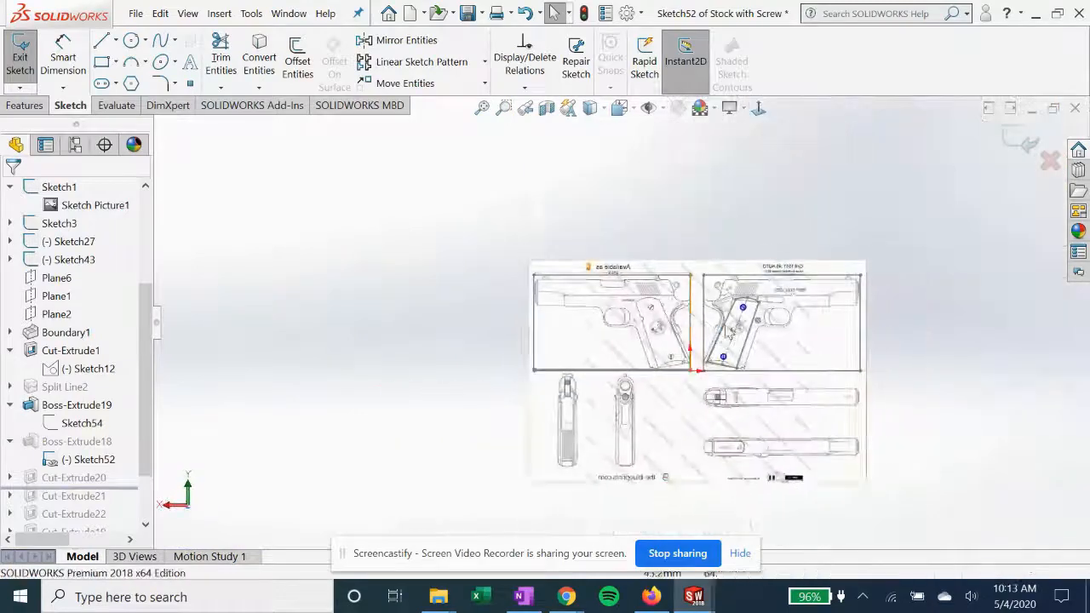
scroll(577, 352, "down", 4)
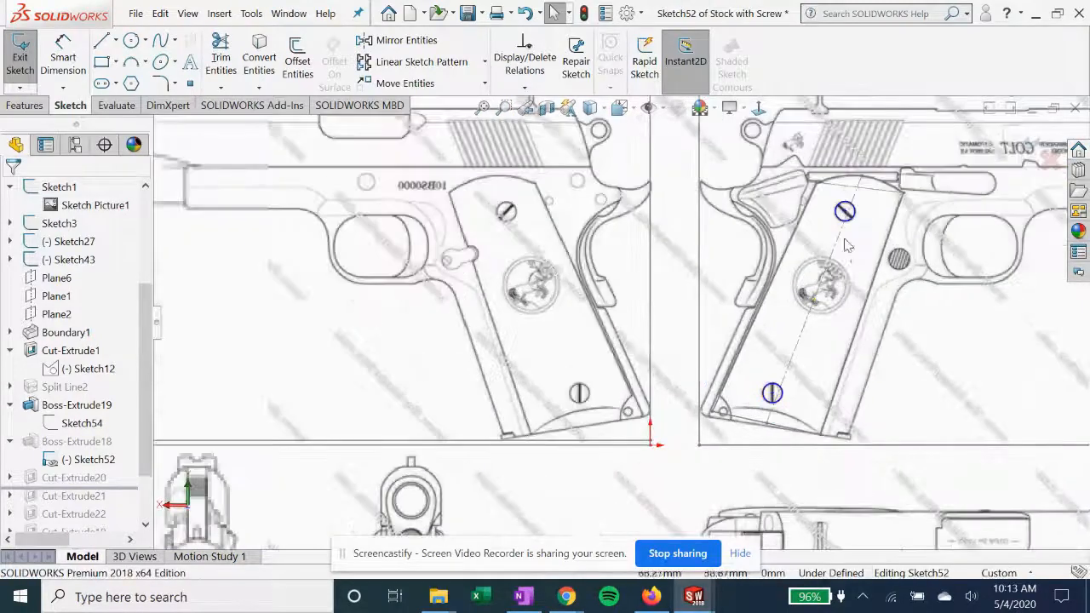
left_click(759, 108)
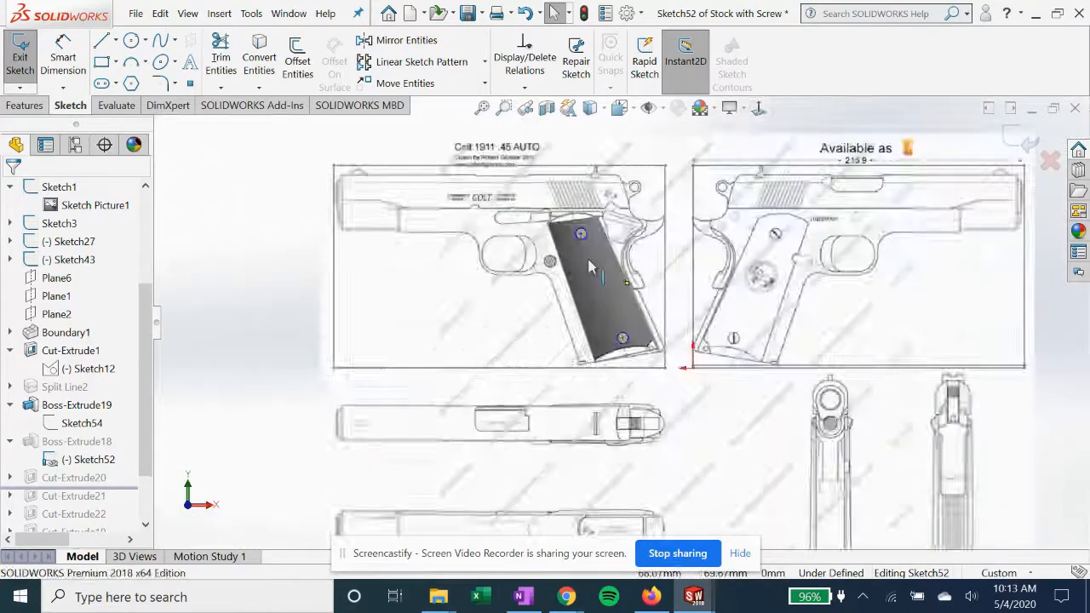
scroll(588, 255, "down", 2)
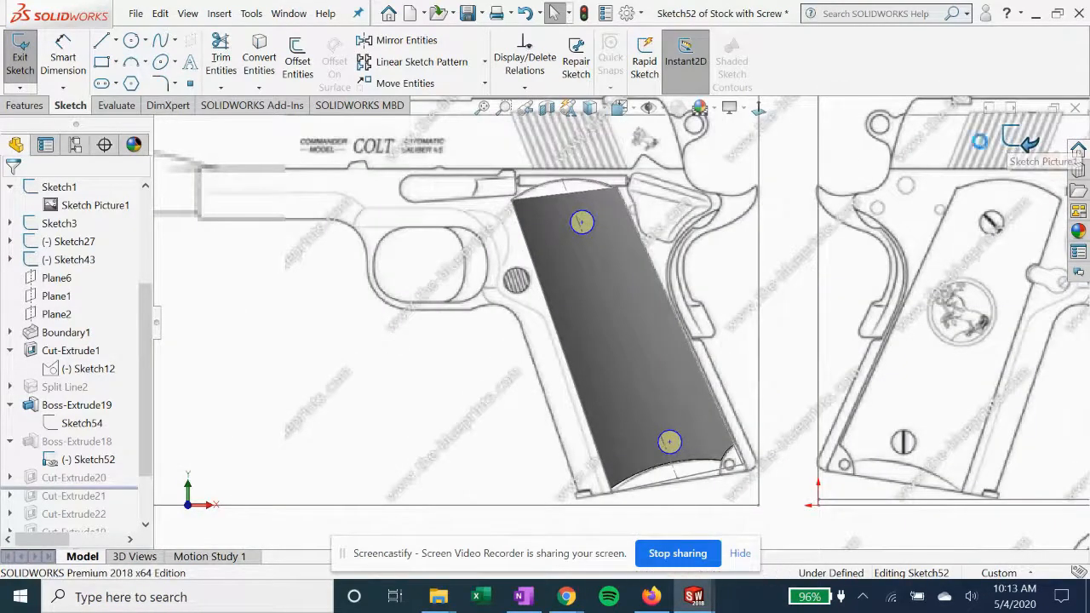
left_click(1009, 137)
Open the Boss-Extrude18 definition, examine the screw extrusion from the side, front and at an angle, and accept it
left_click(75, 461)
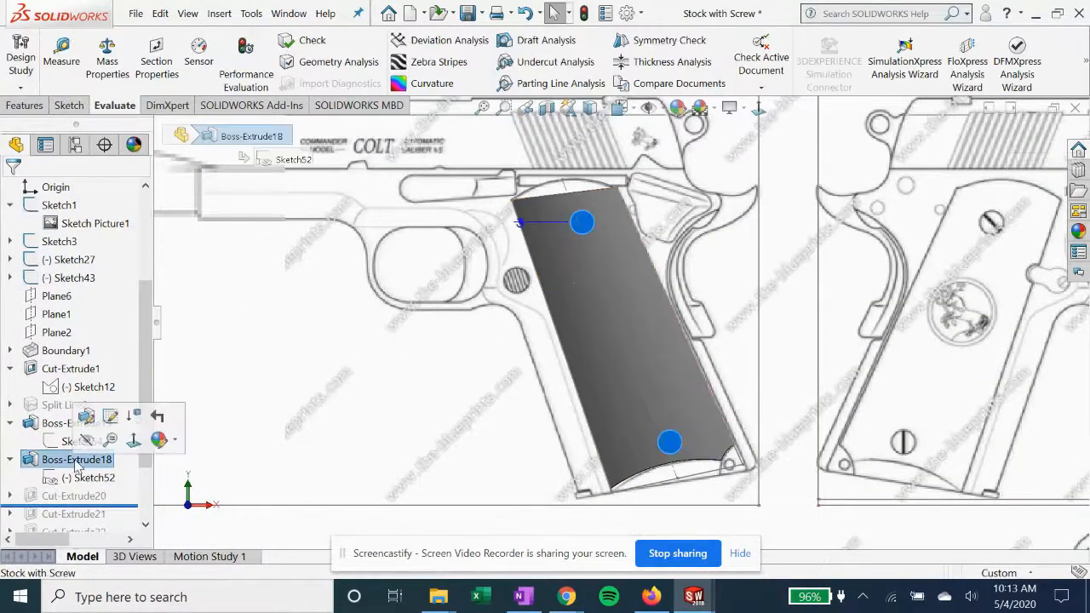
left_click(86, 417)
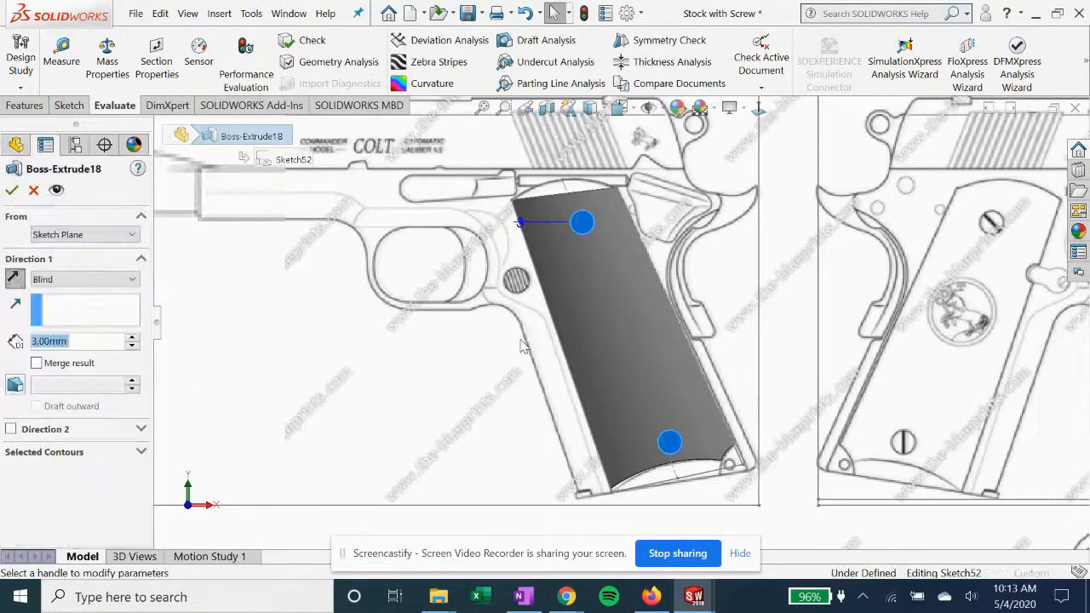
mouse_move(524, 346)
middle_mouse_down()
mouse_move(627, 443)
mouse_move(560, 196)
mouse_move(547, 224)
middle_mouse_up()
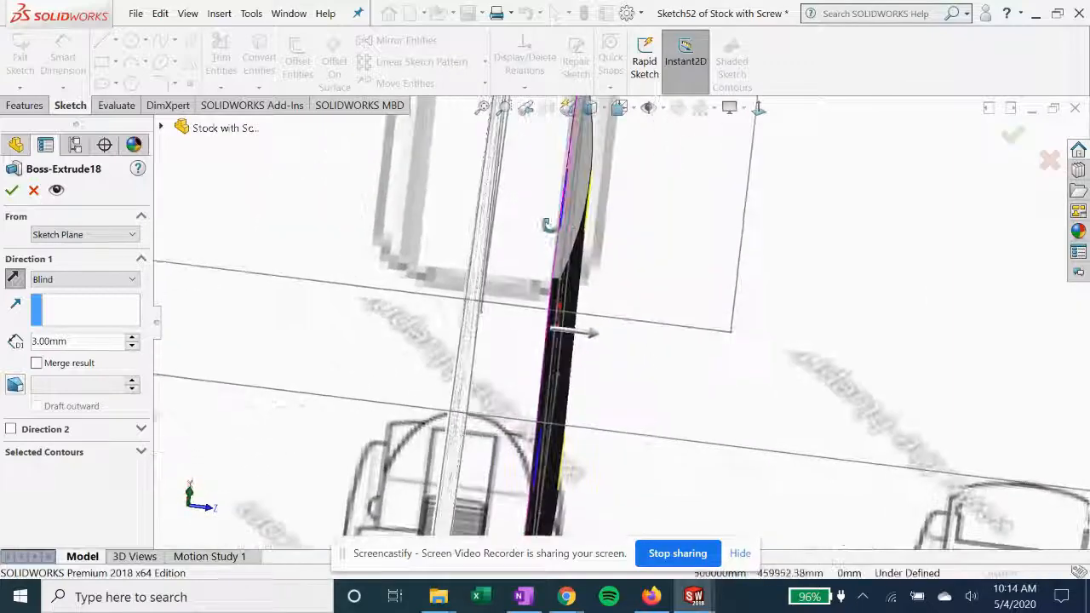
left_click(759, 108)
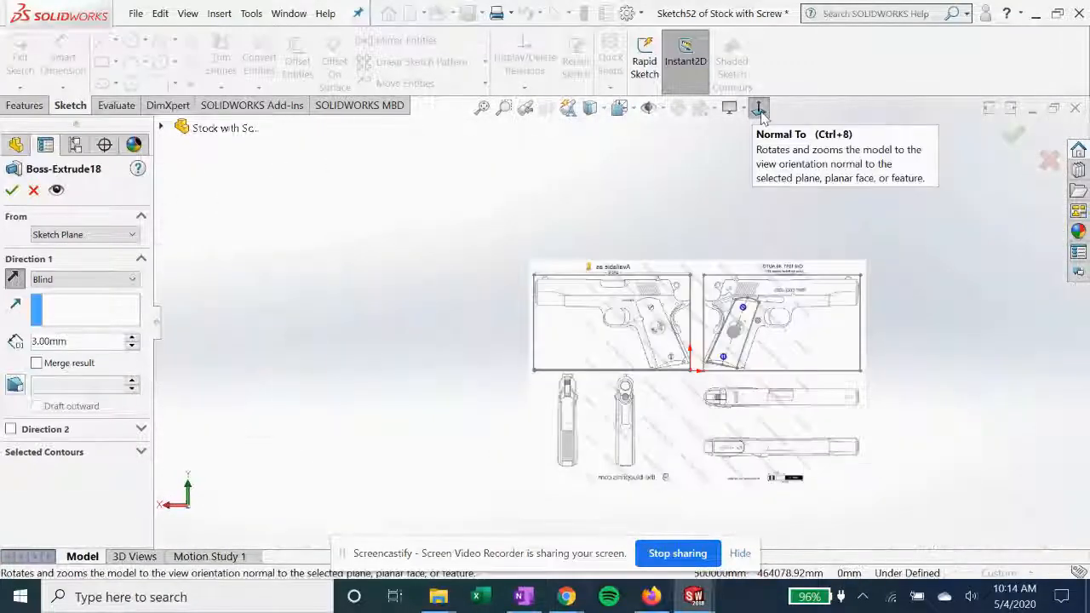
left_click(759, 109)
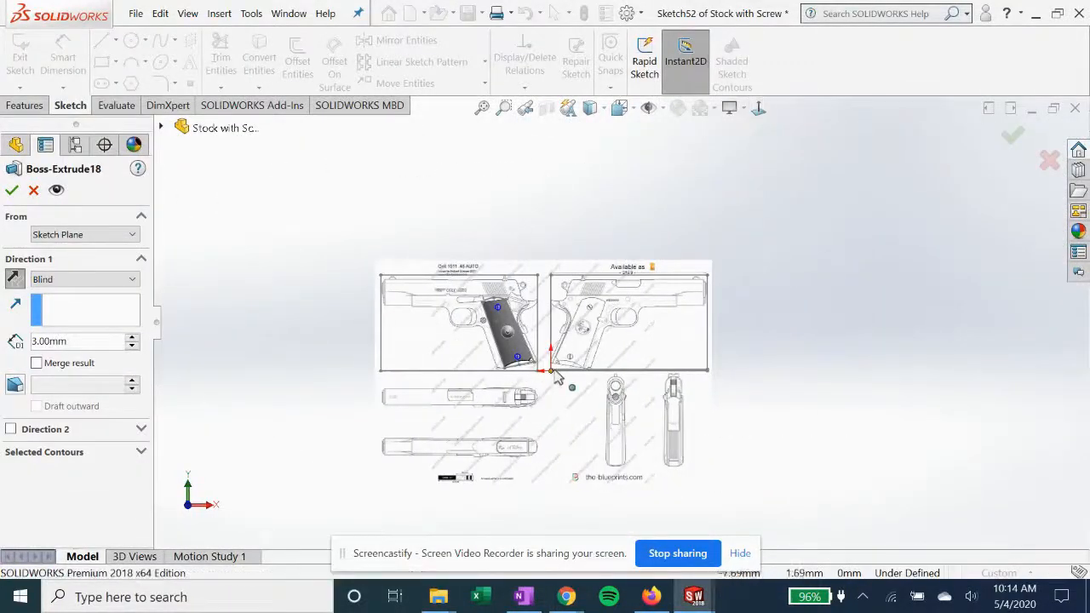
scroll(560, 377, "down", 5)
mouse_move(517, 331)
middle_mouse_down()
mouse_move(582, 428)
mouse_move(575, 383)
mouse_move(549, 366)
mouse_move(569, 364)
mouse_move(558, 341)
mouse_move(521, 305)
middle_mouse_up()
left_click(12, 192)
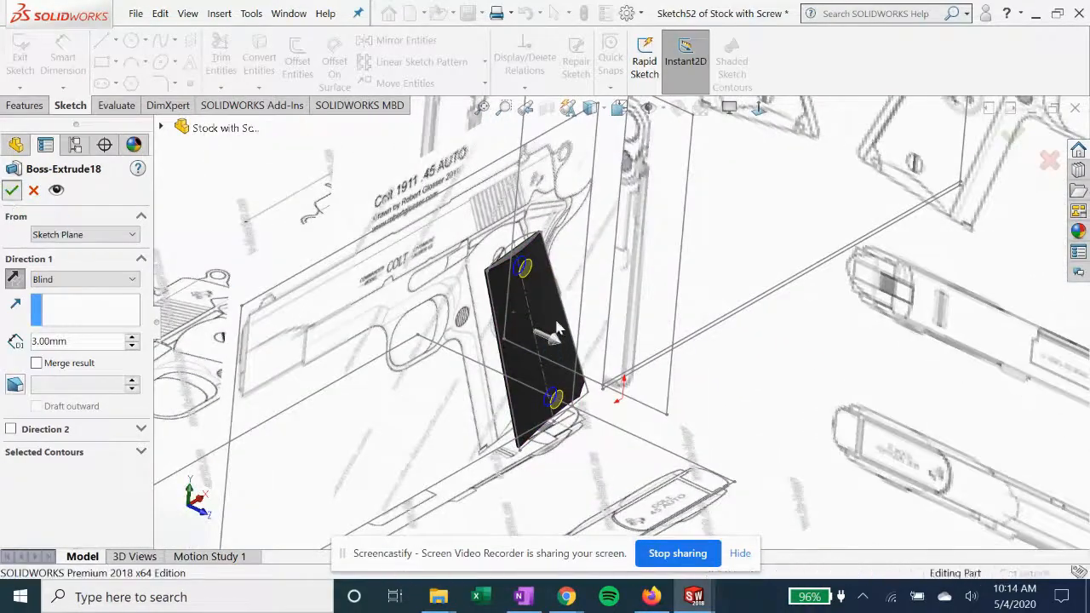
Highlight Sketch52 under Boss-Extrude18 and examine where its circles lie relative to the grip body
scroll(528, 277, "down", 1)
scroll(98, 449, "down", 3)
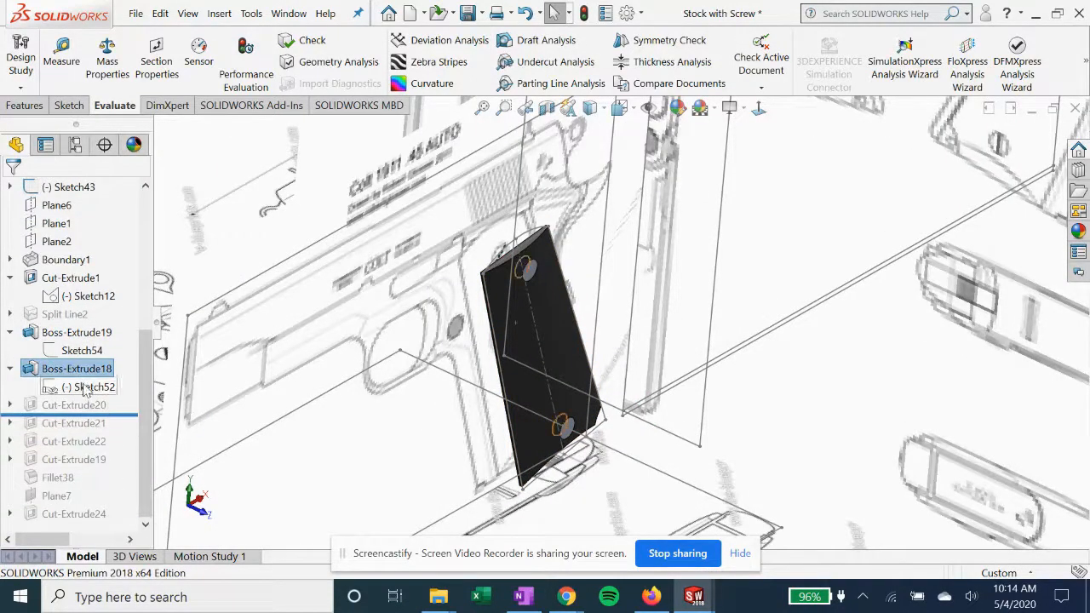
left_click(85, 387)
mouse_move(562, 350)
middle_mouse_down()
mouse_move(579, 409)
mouse_move(575, 385)
middle_mouse_up()
scroll(545, 298, "down", 5)
middle_click_drag(545, 296, 548, 313)
mouse_move(586, 383)
middle_mouse_down()
mouse_move(560, 341)
mouse_move(573, 399)
middle_mouse_up()
scroll(572, 399, "up", 4)
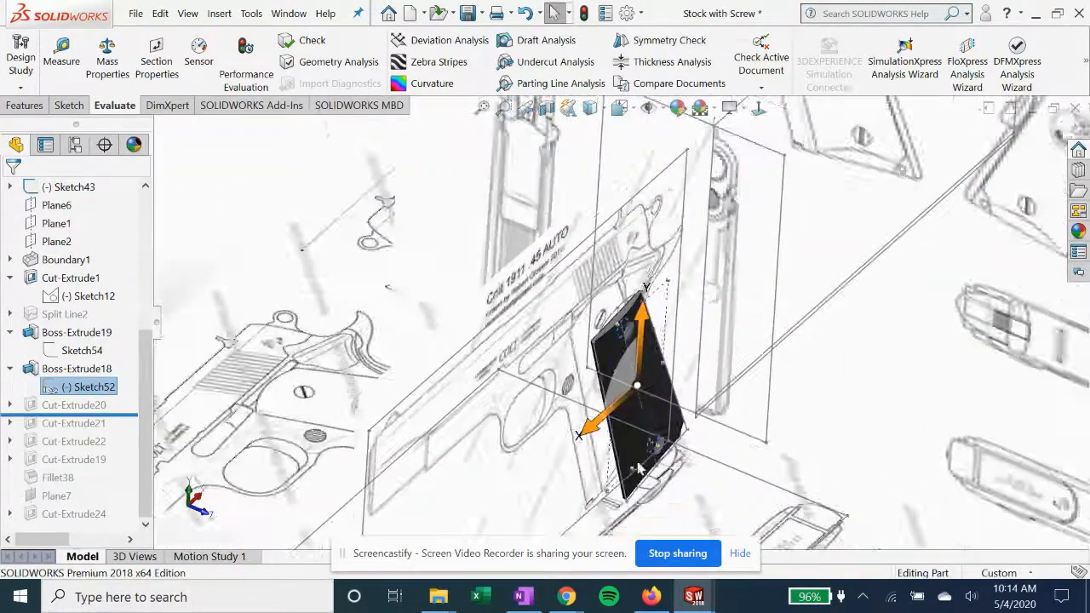
scroll(665, 485, "down", 3)
Roll the feature history forward to just below Cut-Extrude19 and highlight the screw slots of Cut-Extrude21
left_click_drag(132, 414, 129, 473)
middle_click_drag(585, 411, 545, 382)
scroll(545, 381, "up", 1)
middle_click_drag(620, 402, 617, 420)
left_click(77, 425)
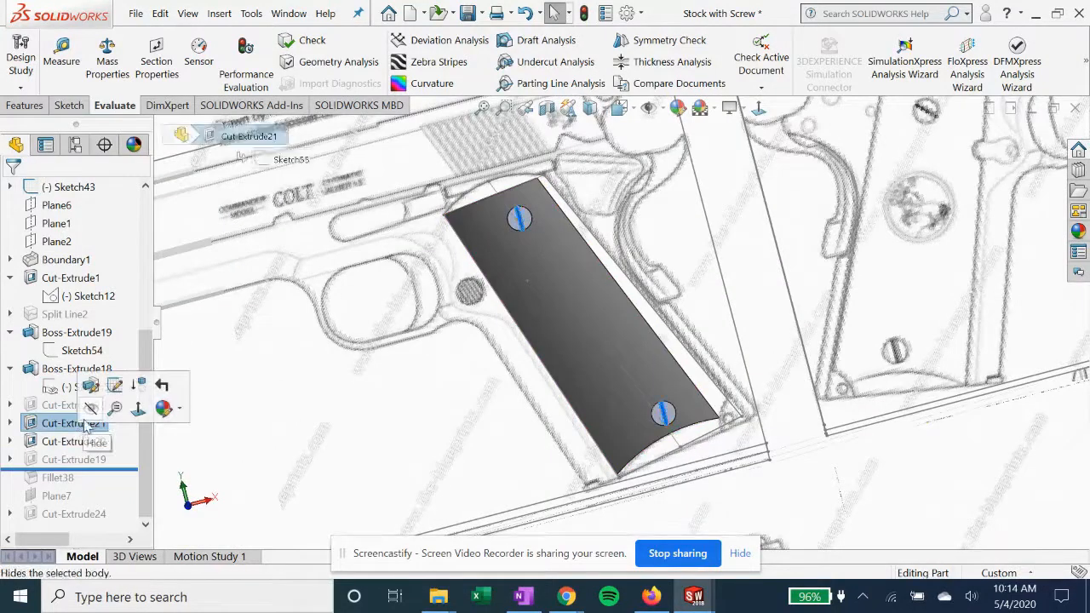
Expand Cut-Extrude22, open its Sketch56 to examine the cut along the grip's rear edge, and close the sketch
left_click(34, 442)
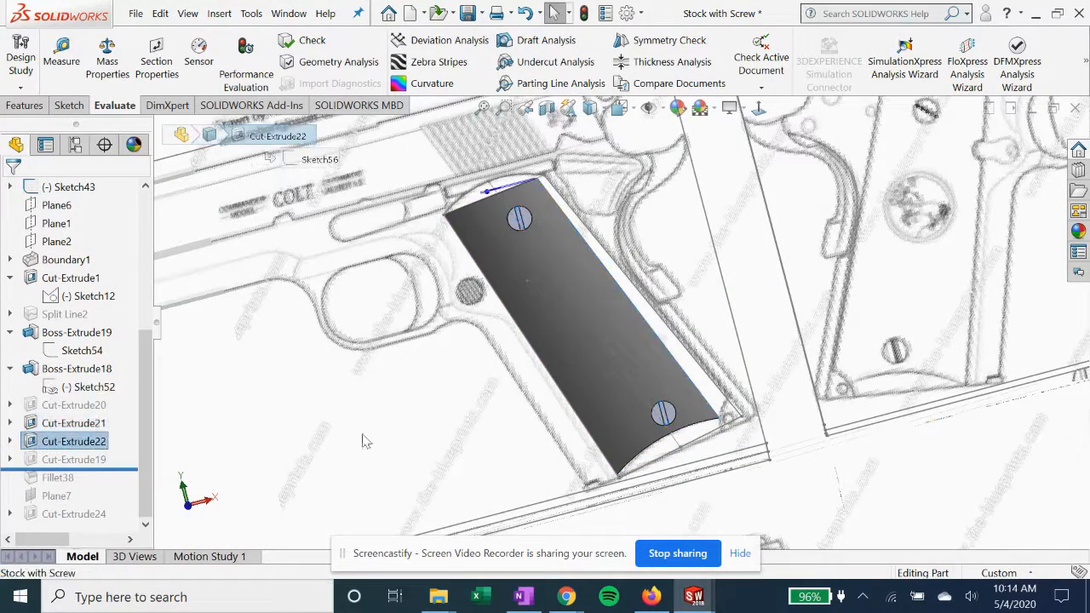
left_click(10, 442)
left_click(81, 460)
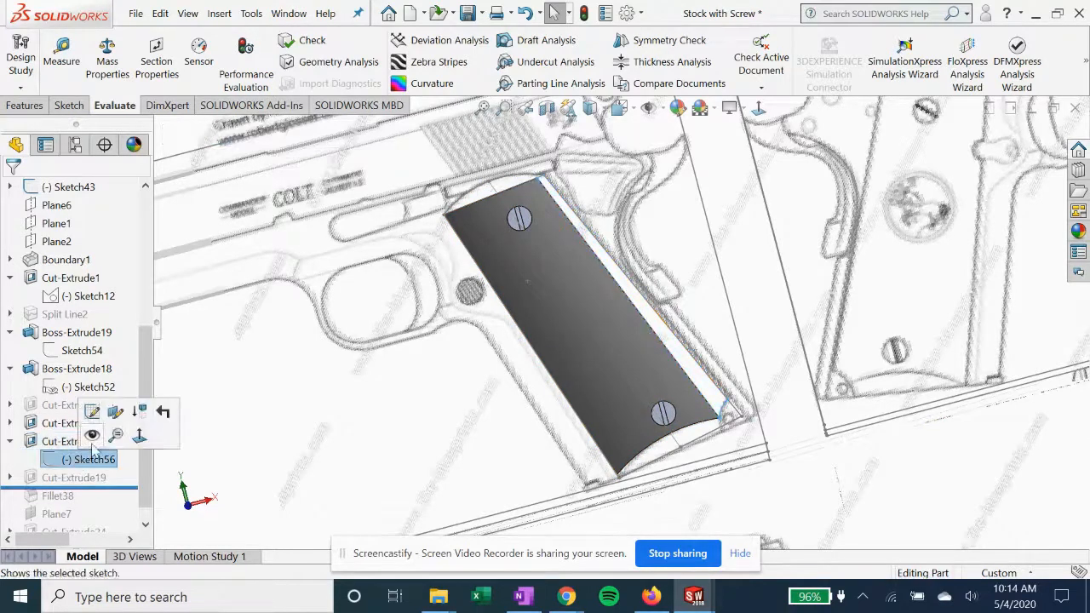
left_click(92, 413)
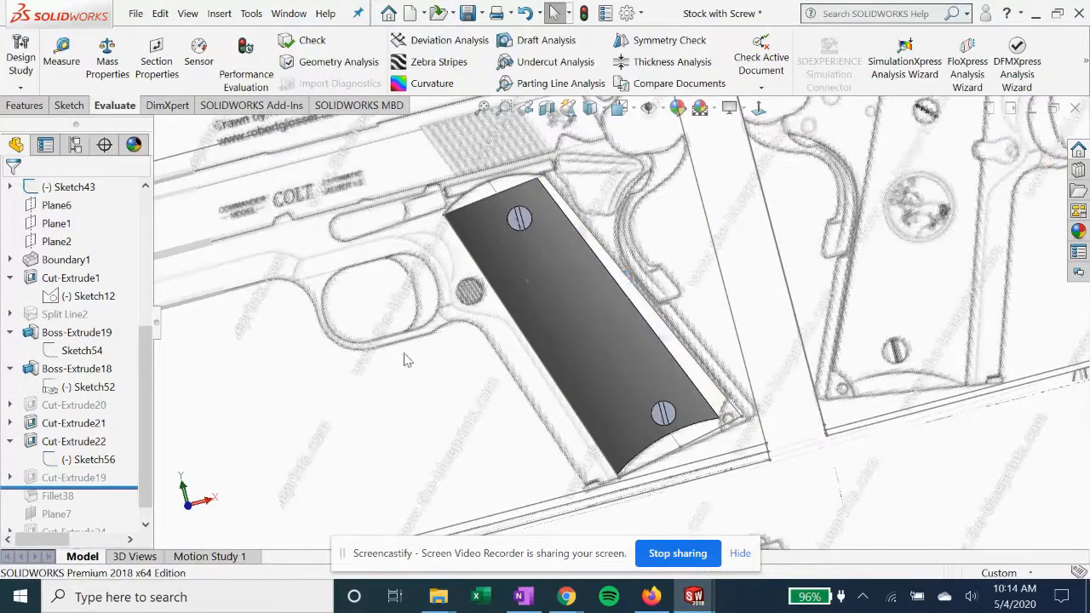
mouse_move(512, 312)
middle_mouse_down()
mouse_move(503, 301)
mouse_move(514, 341)
mouse_move(511, 323)
middle_mouse_up()
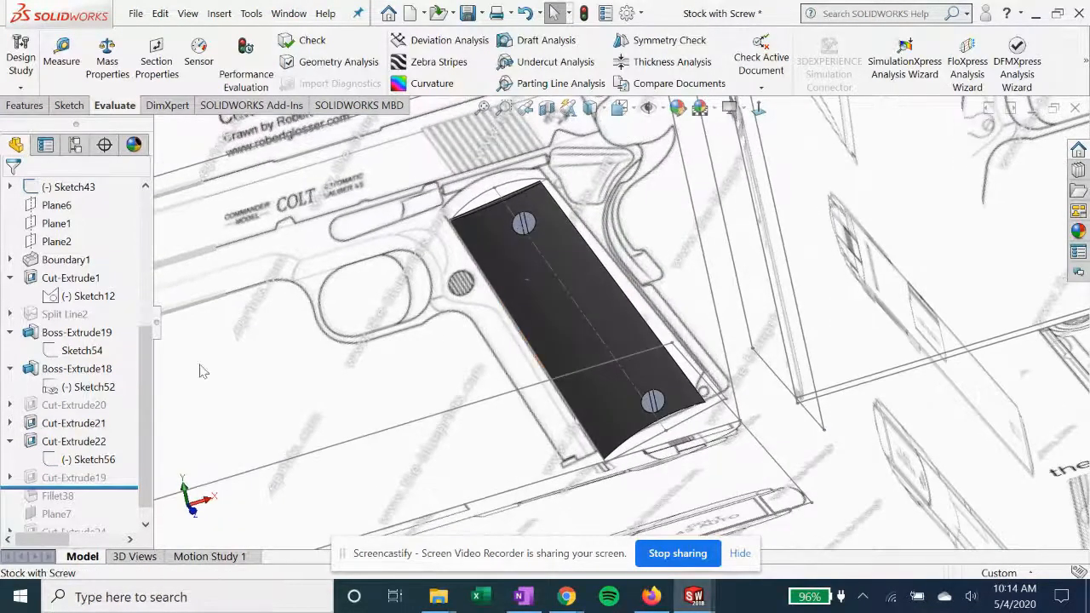
Open Sketch55 of Cut-Extrude21, examine the slot rectangles normal to the plane, exit the sketch and highlight the cut
left_click(61, 428)
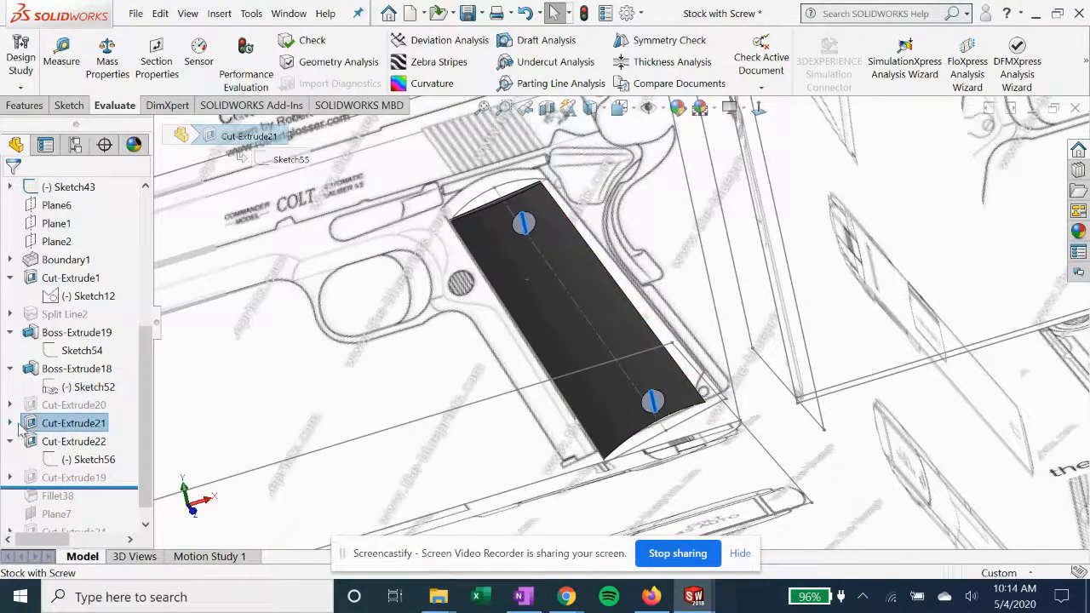
left_click(81, 442)
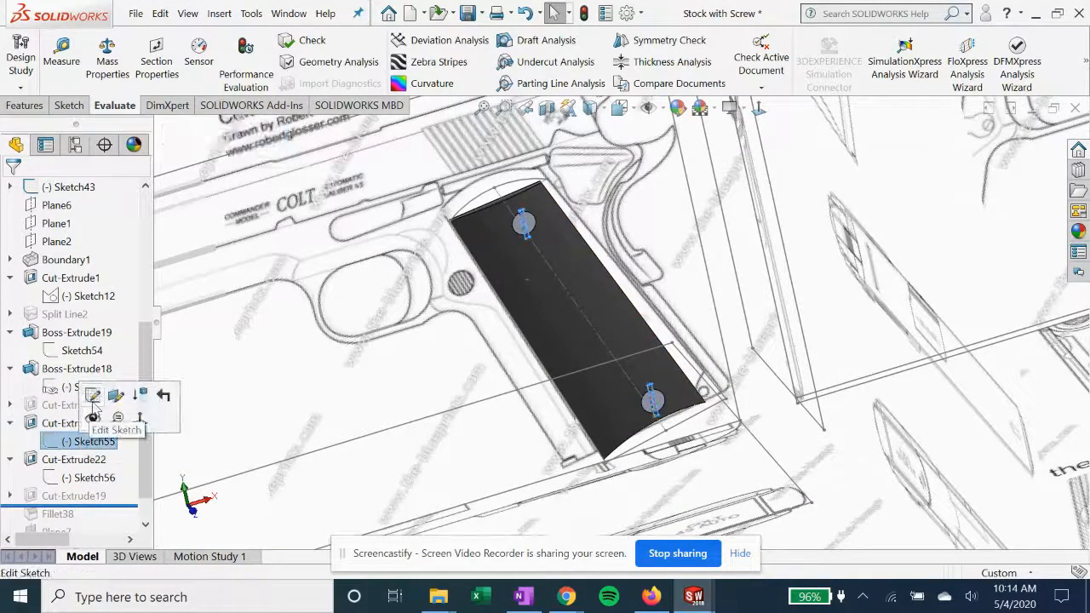
left_click(96, 394)
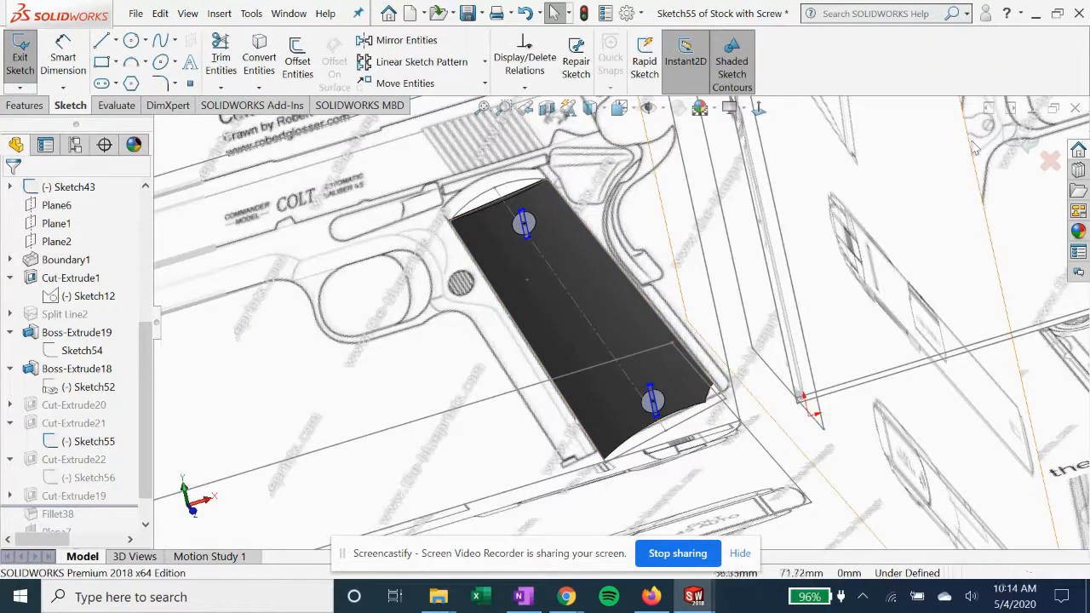
key("ctrl+8")
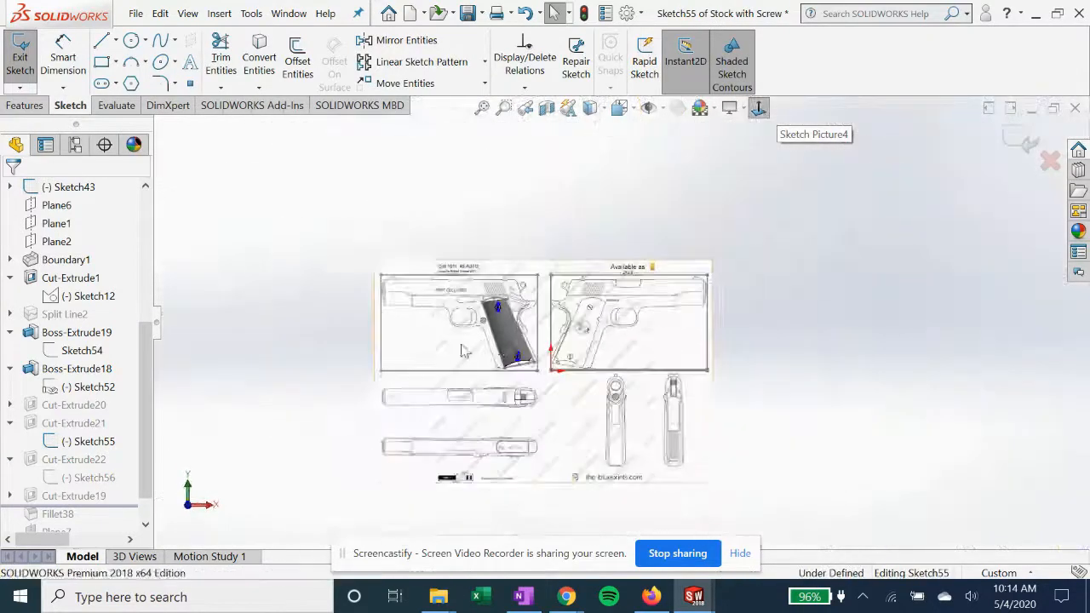
scroll(564, 352, "down", 2)
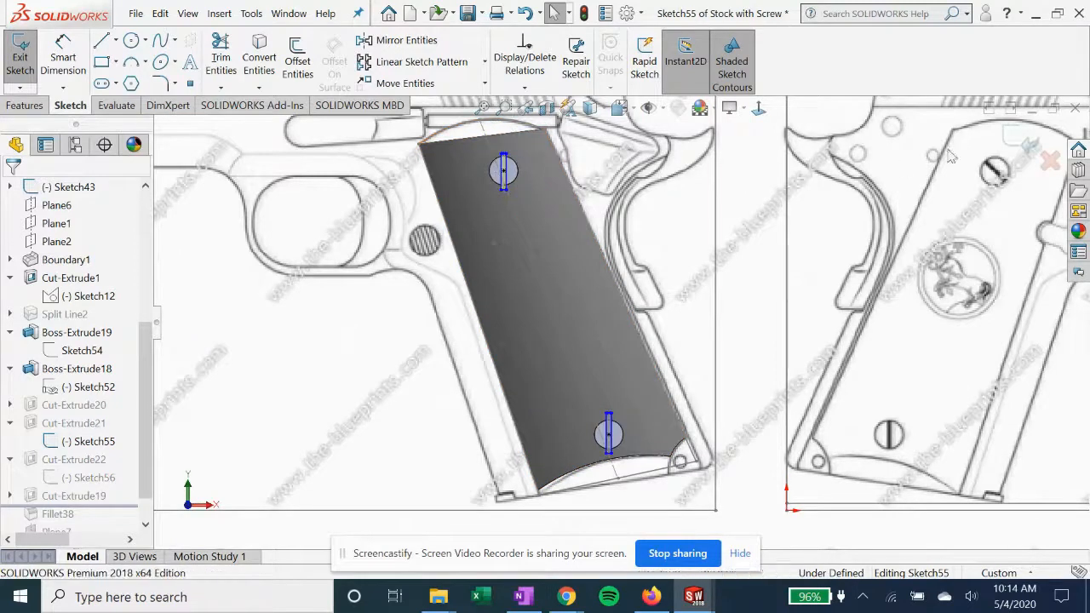
left_click(1008, 136)
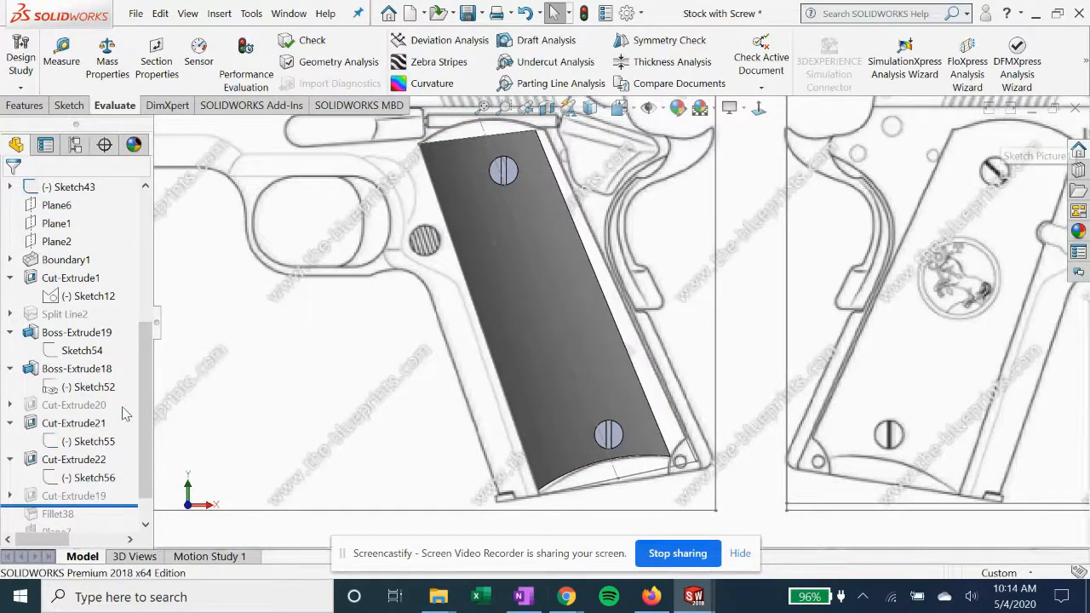
left_click(83, 429)
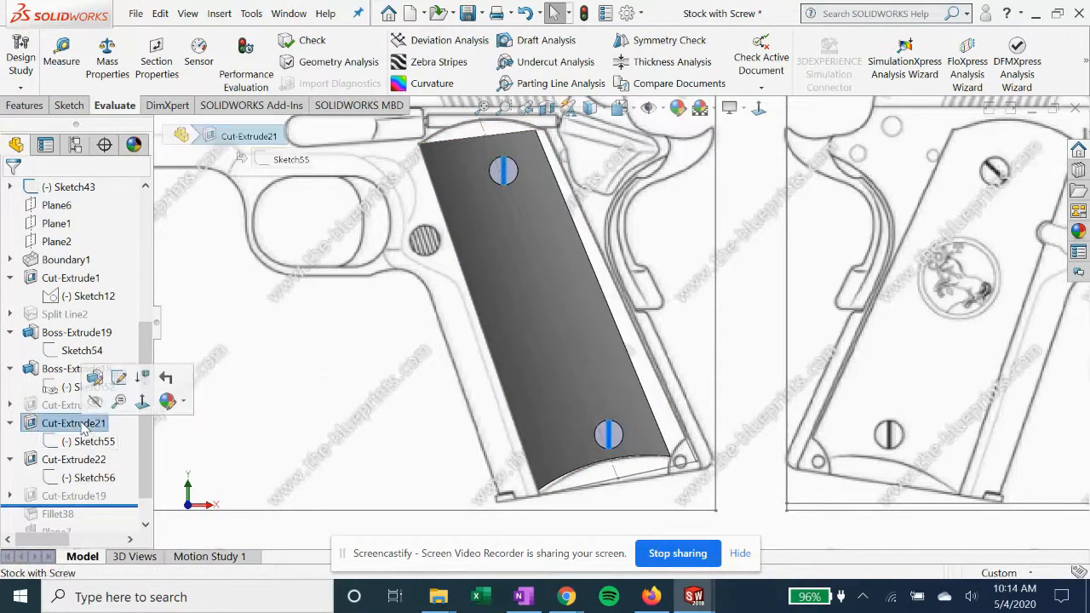
Open the definition of Cut-Extrude21, examine its end condition and target face from an angled view, and close it
scroll(442, 410, "up", 2)
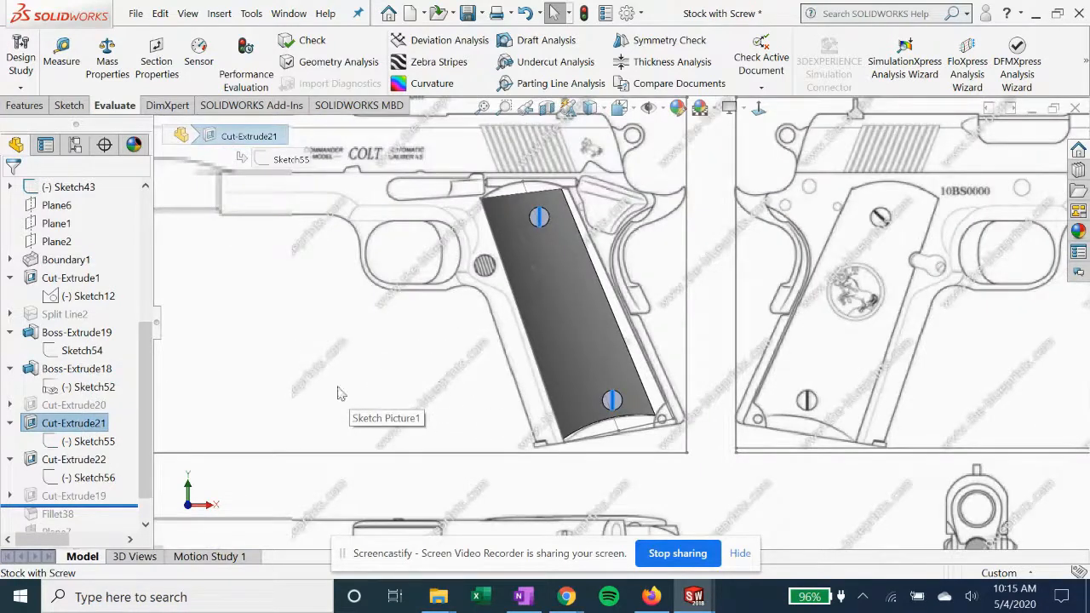
right_click(58, 429)
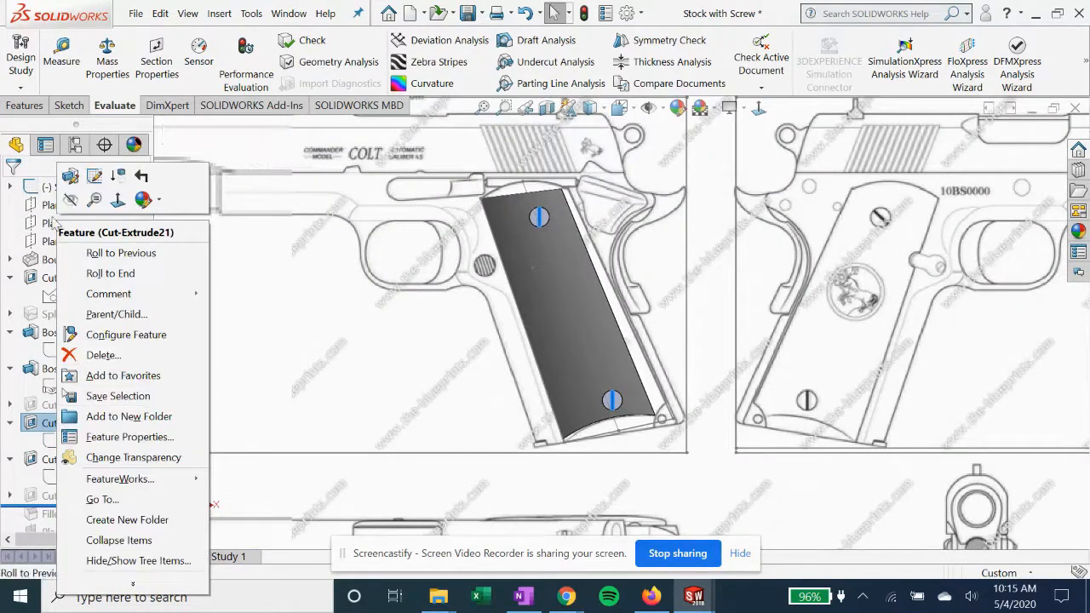
left_click(72, 176)
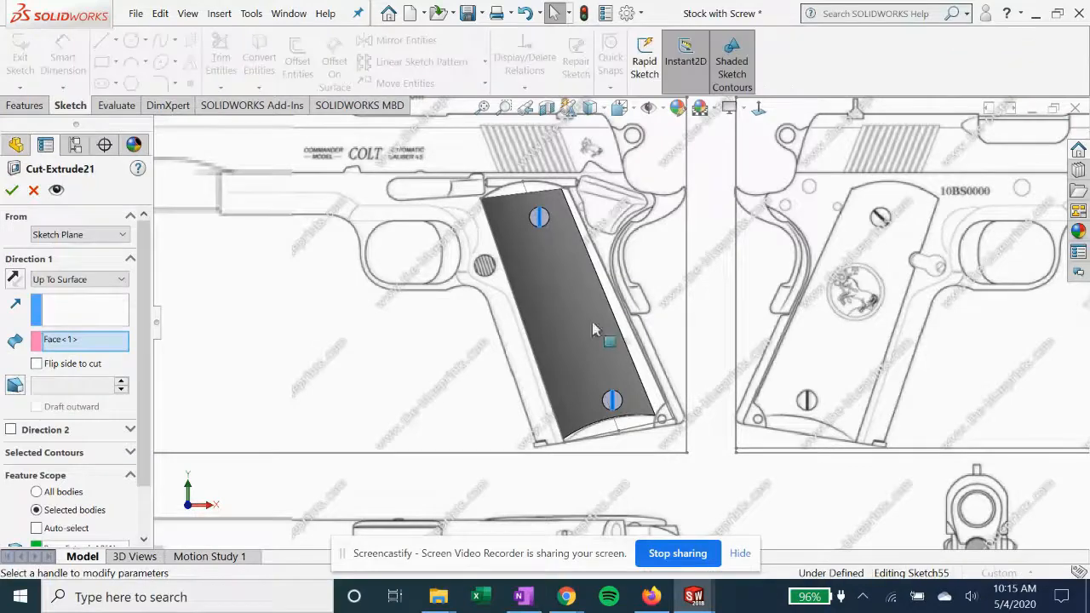
scroll(564, 307, "down", 2)
middle_click_drag(567, 297, 535, 267)
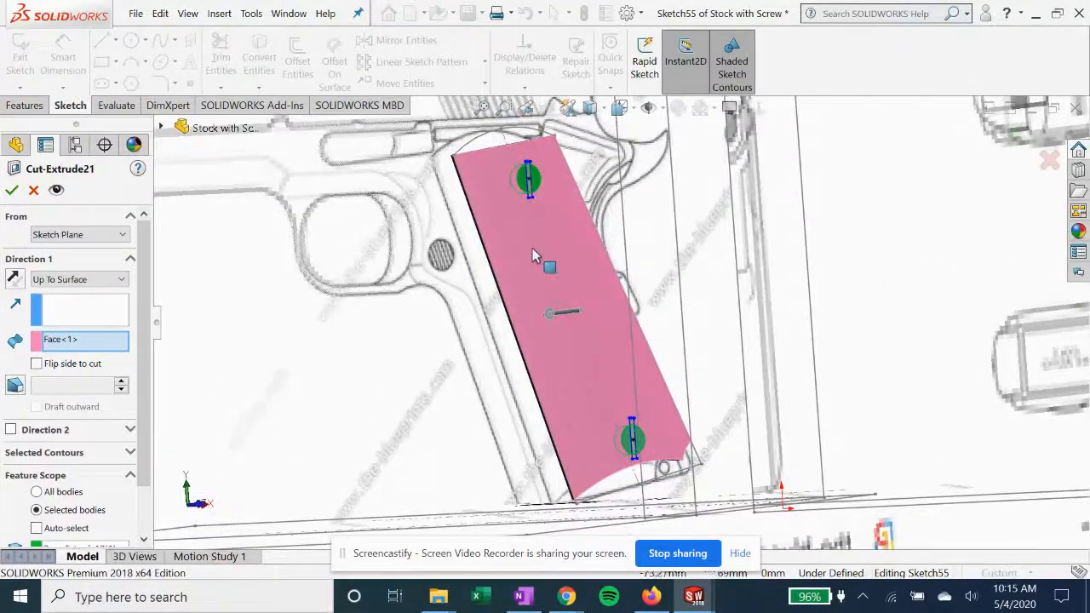
left_click(11, 188)
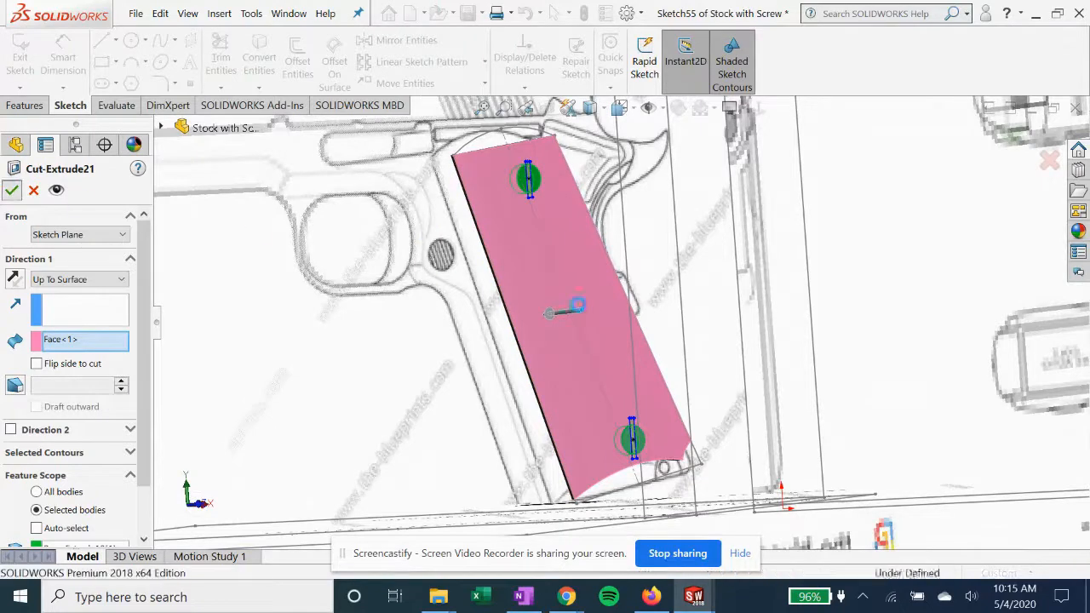
scroll(565, 345, "up", 2)
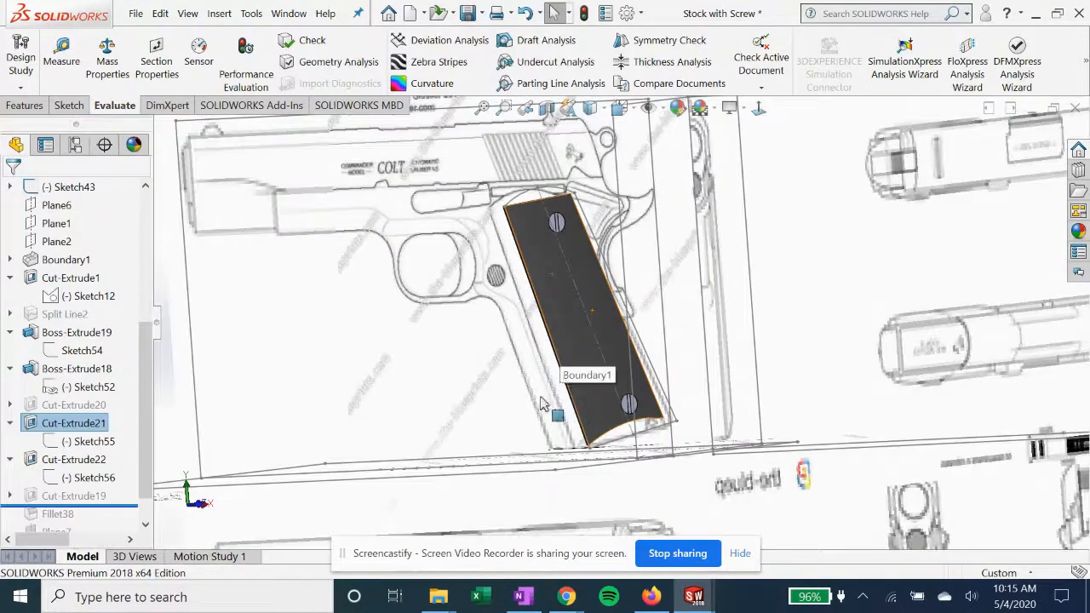
Roll the feature history forward to below Cut-Extrude24 and highlight that cut around the two grip screws
scroll(151, 437, "down", 1)
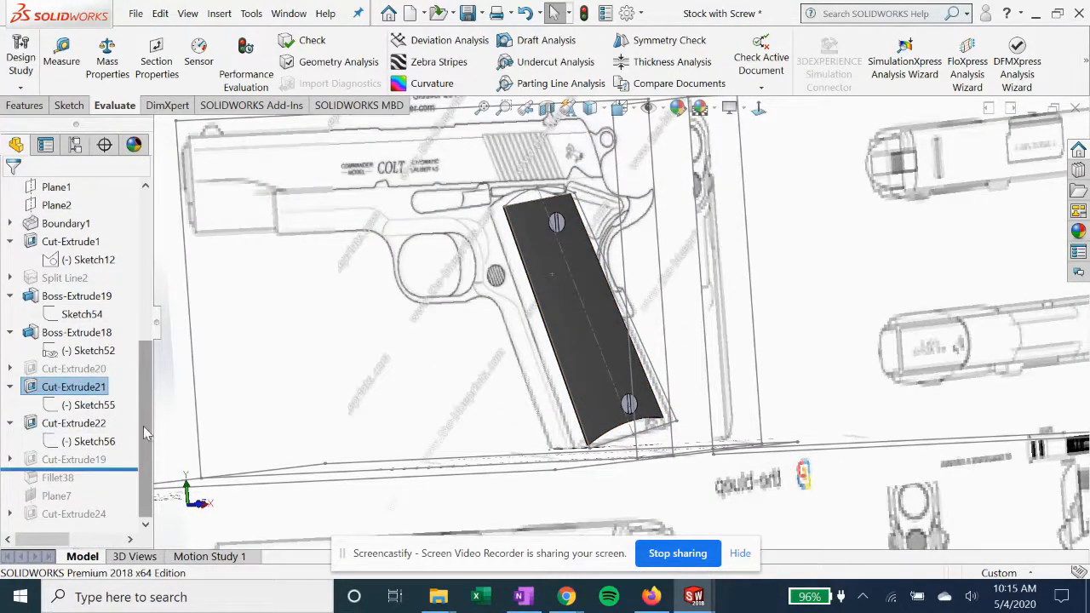
mouse_move(122, 469)
left_mouse_down()
mouse_move(113, 487)
mouse_move(123, 481)
left_mouse_up()
left_click_drag(118, 489, 117, 519)
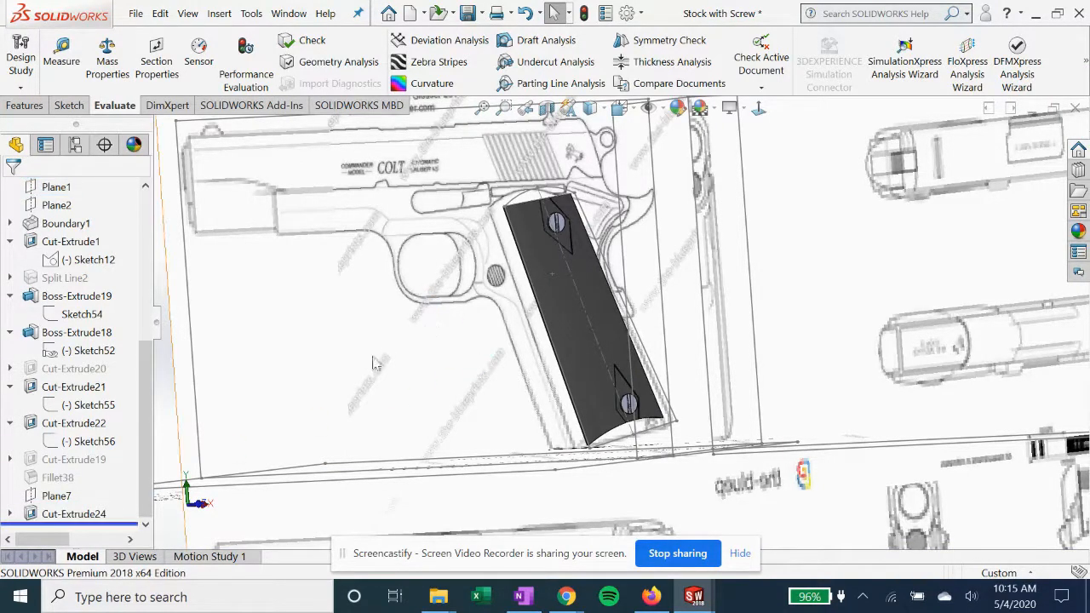
left_click(92, 516)
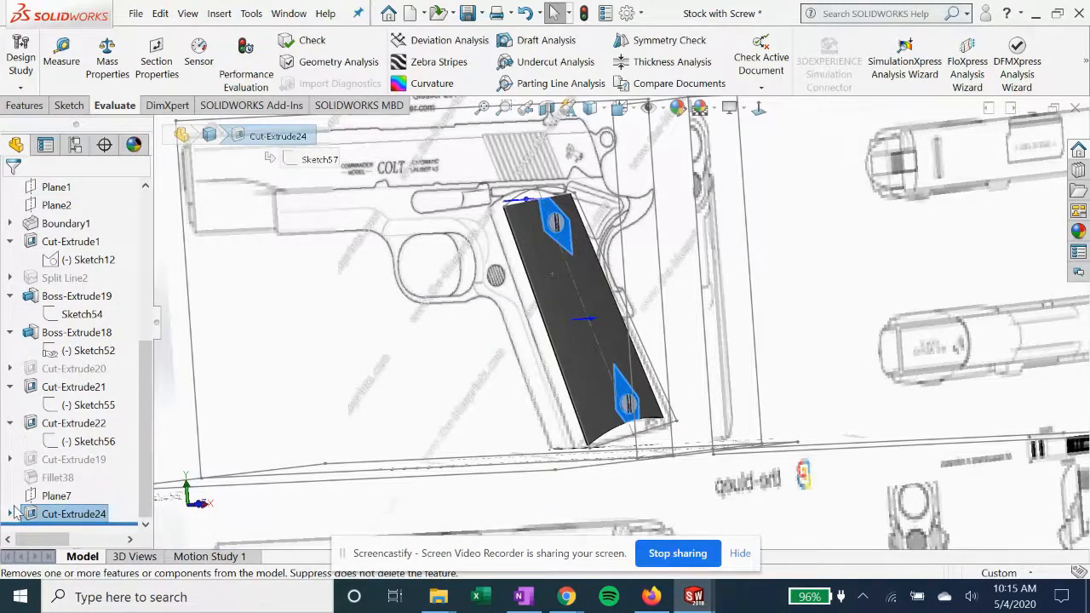
Open Sketch57 of Cut-Extrude24, examine the outlines around the screws normal to the plane from both sides, and exit the sketch
left_click(11, 514)
left_click(89, 514)
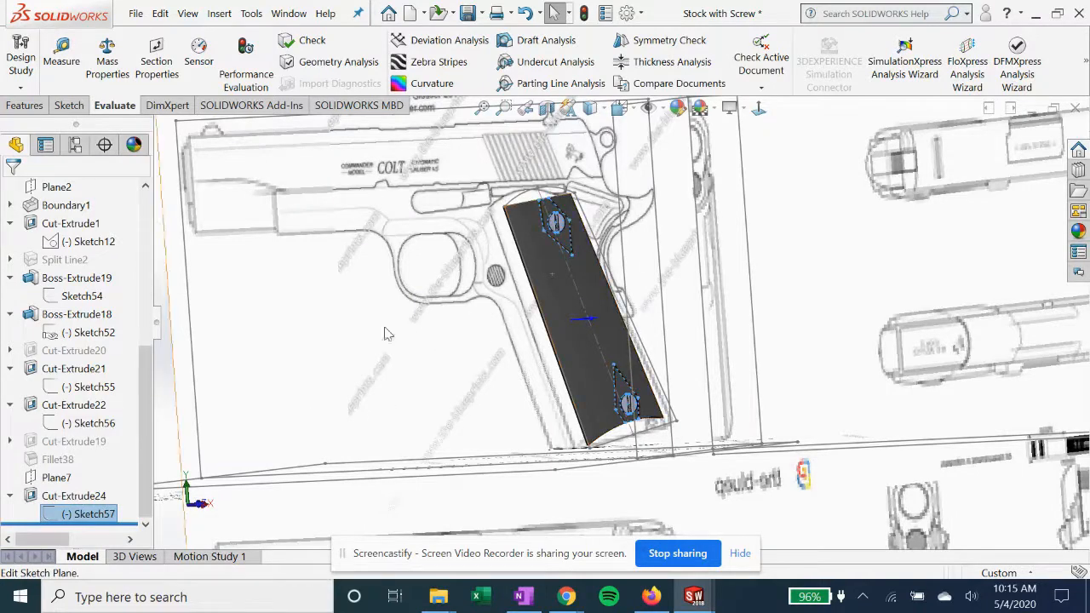
right_click(100, 514)
left_click(108, 296)
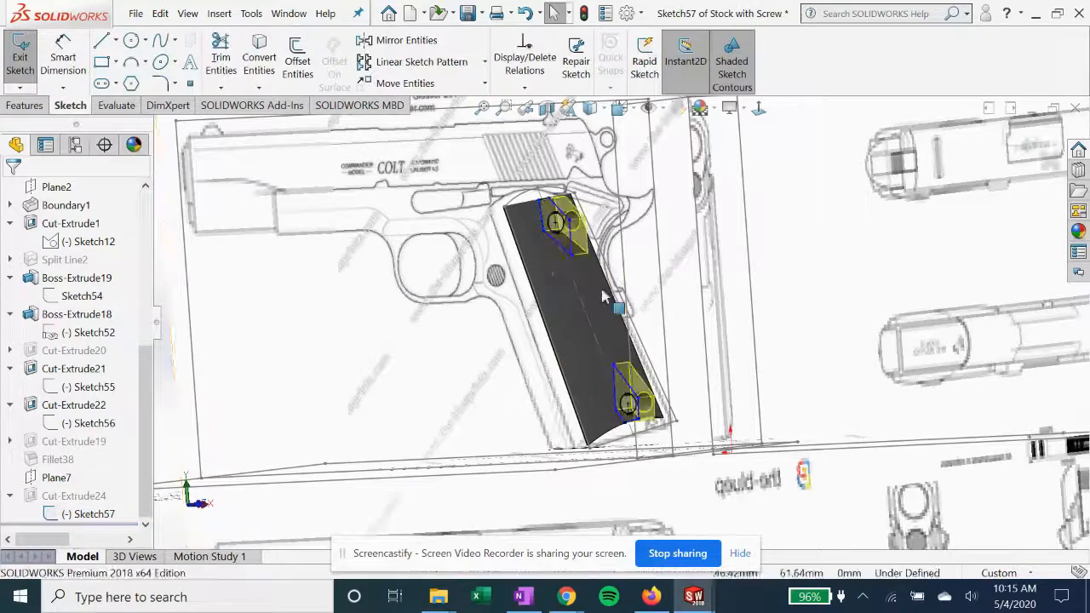
left_click(759, 109)
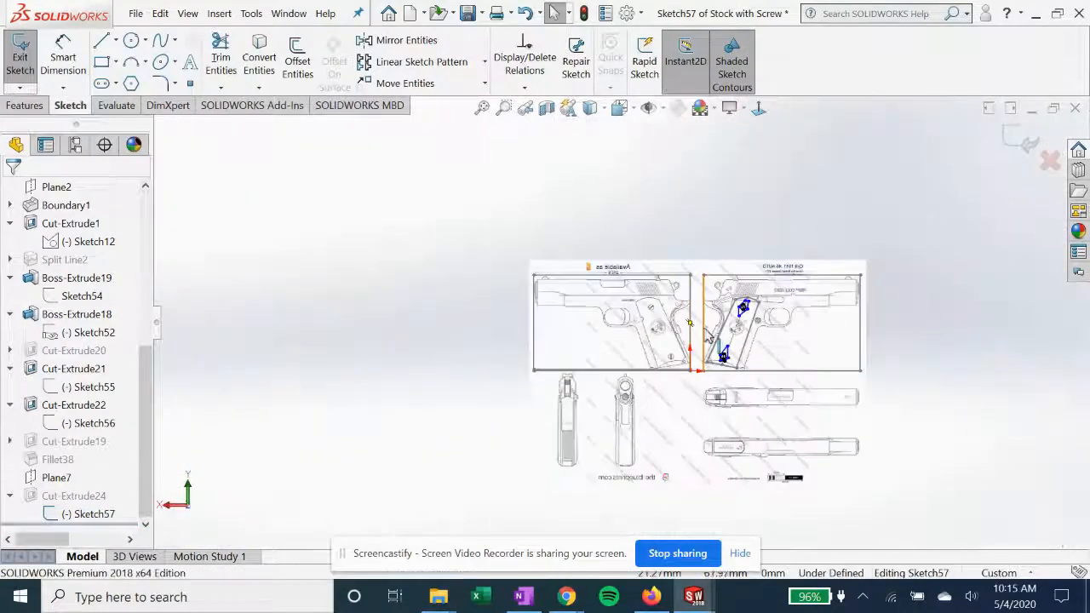
scroll(690, 324, "down", 10)
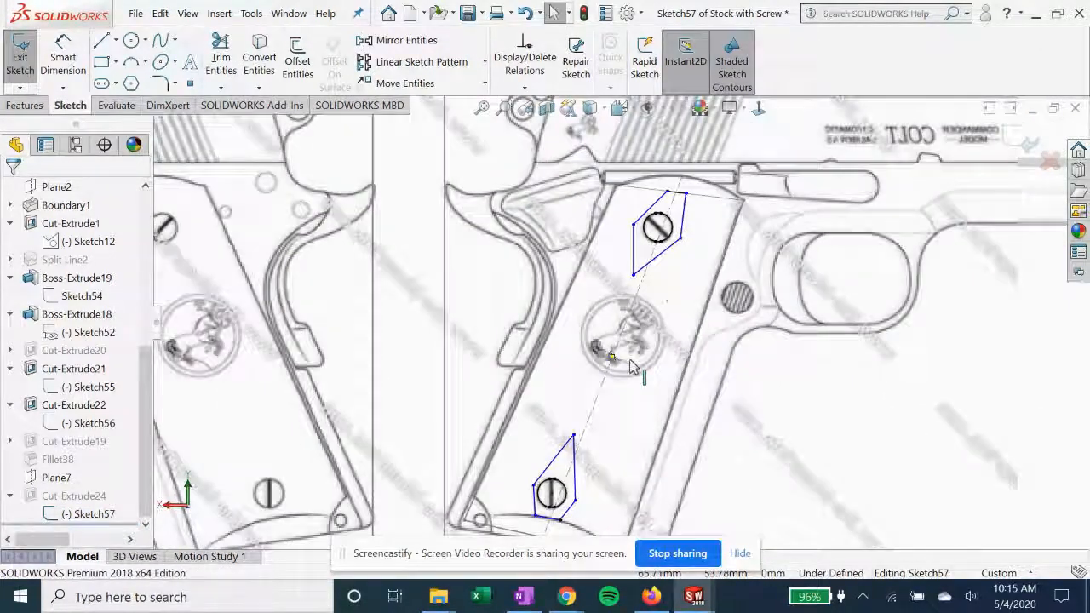
scroll(632, 367, "up", 3)
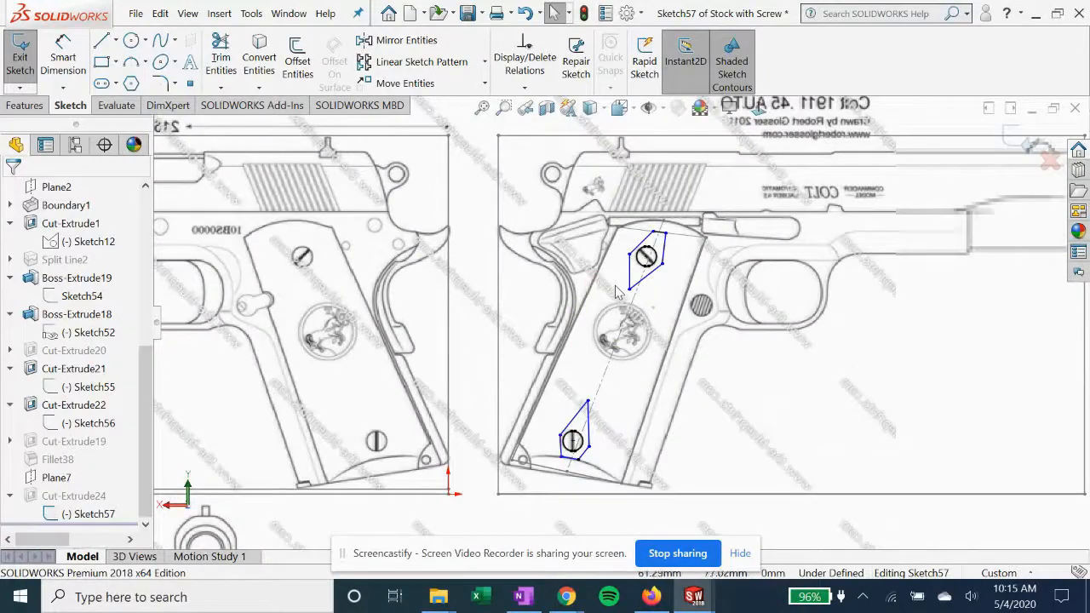
left_click(759, 109)
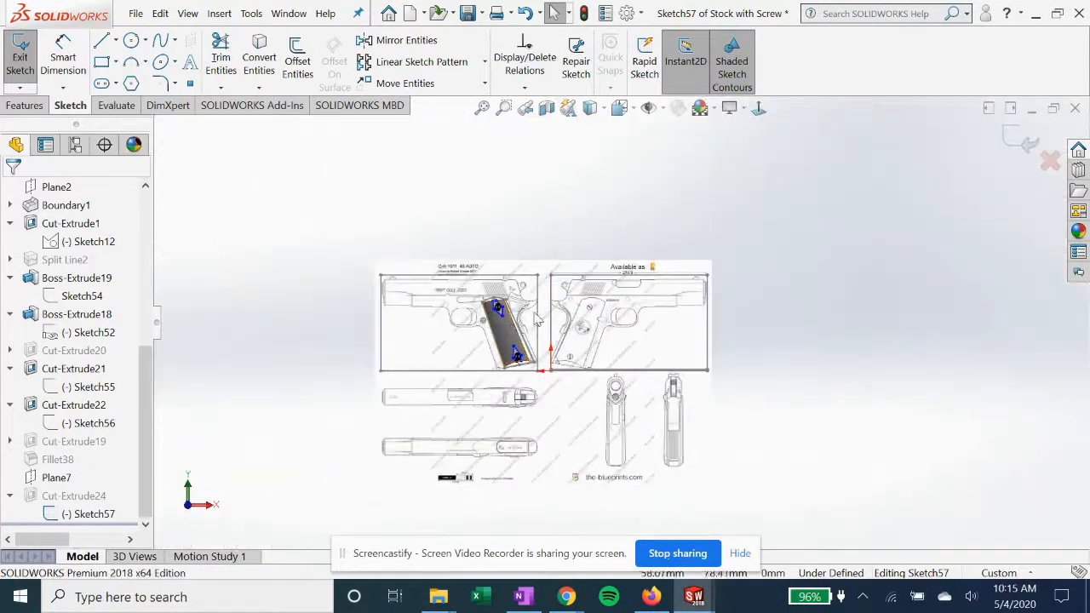
mouse_move(524, 330)
middle_mouse_down()
mouse_move(514, 264)
mouse_move(524, 384)
middle_mouse_up()
scroll(514, 256, "down", 3)
scroll(523, 384, "down", 6)
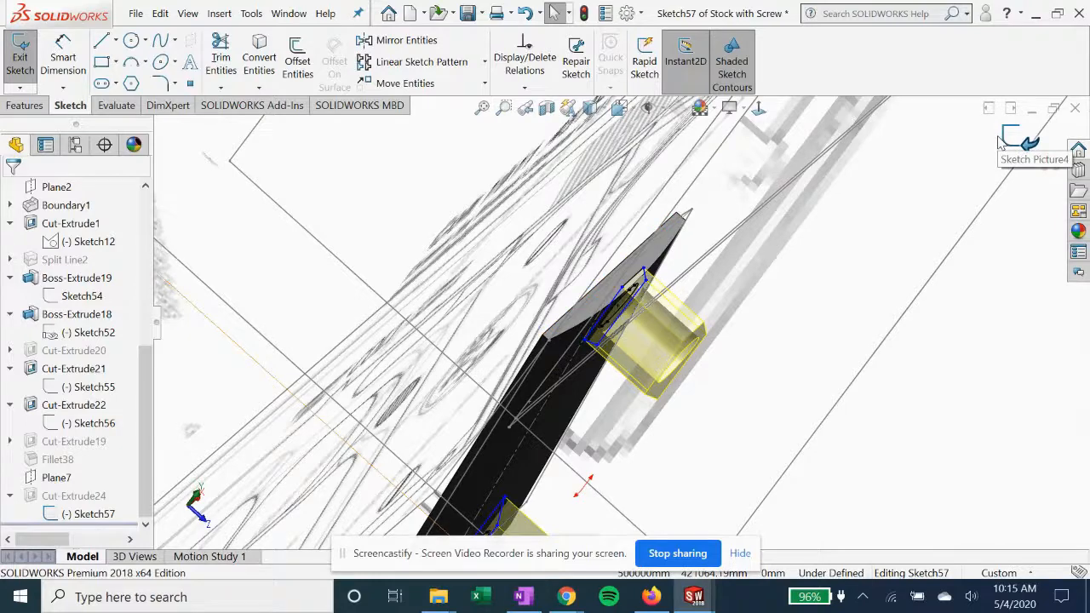
Open the definition of Plane7, examine its reference face and offset distance, and close it
left_click(66, 480)
left_click(81, 434)
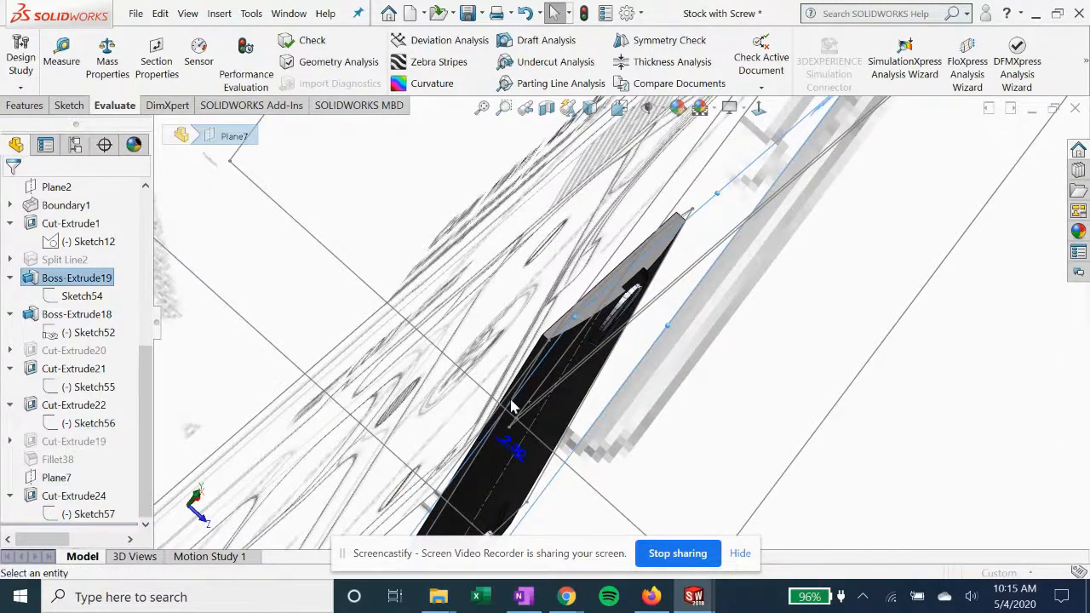
middle_click_drag(651, 297, 649, 309)
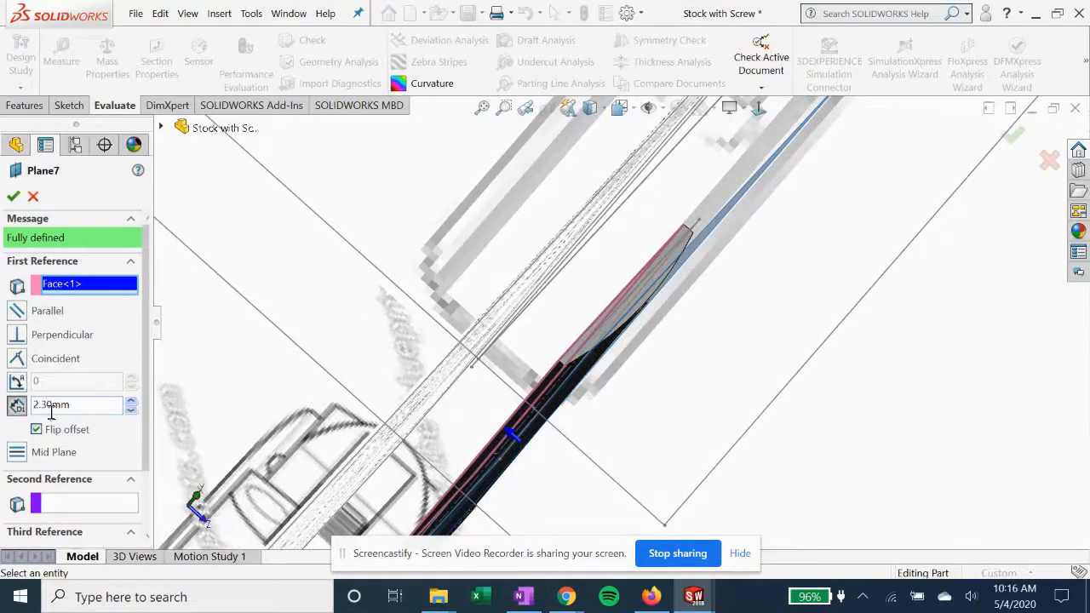
left_click(13, 197)
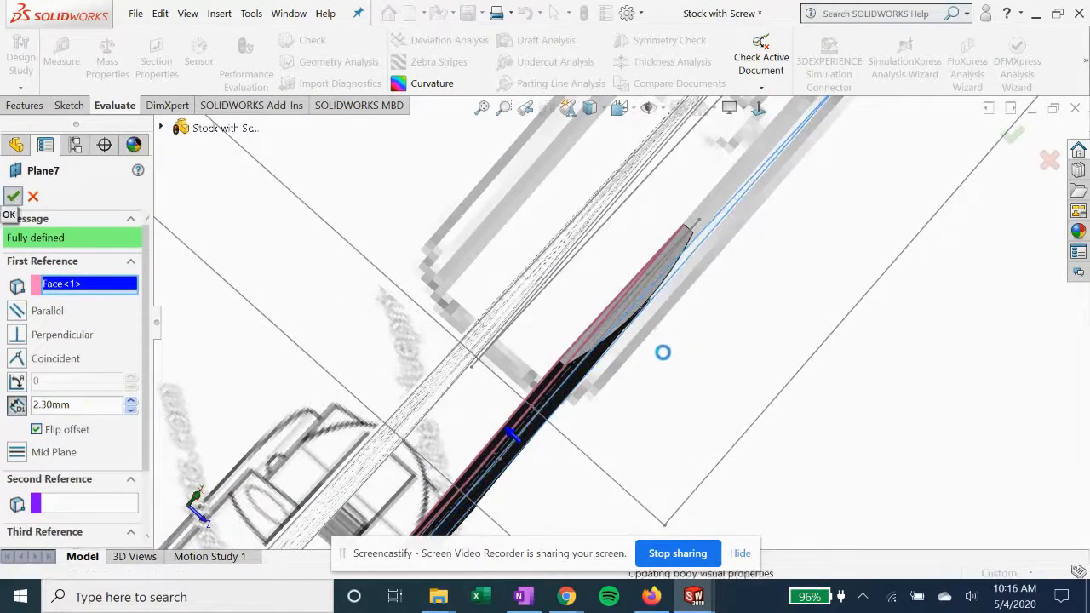
Open the definition of Cut-Extrude24, examine its depth and direction around the screws, close it and inspect the grip
middle_click_drag(594, 362, 579, 339)
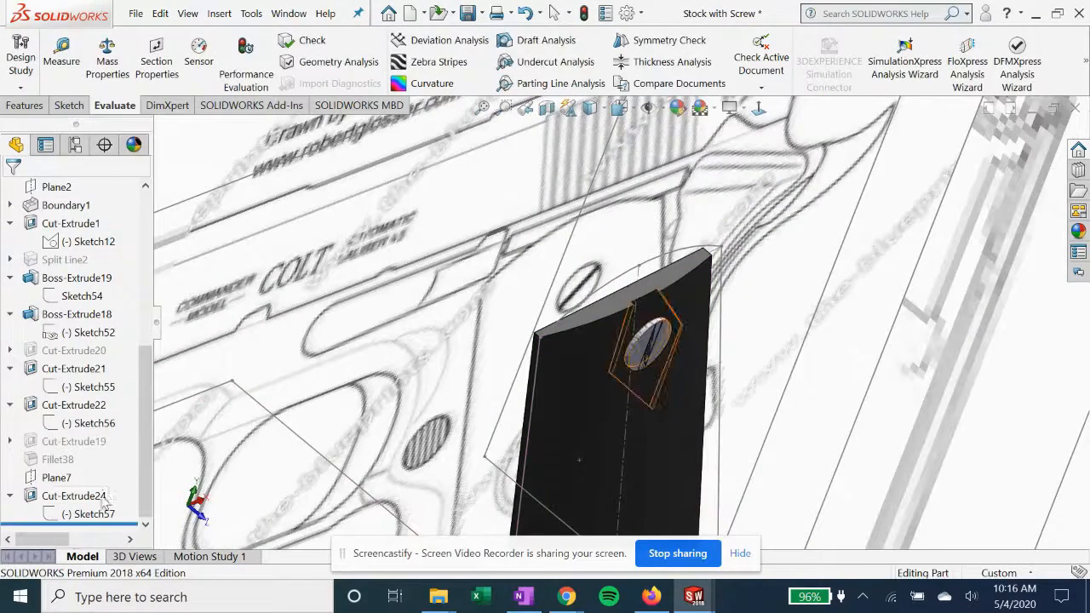
left_click(86, 502)
left_click(102, 450)
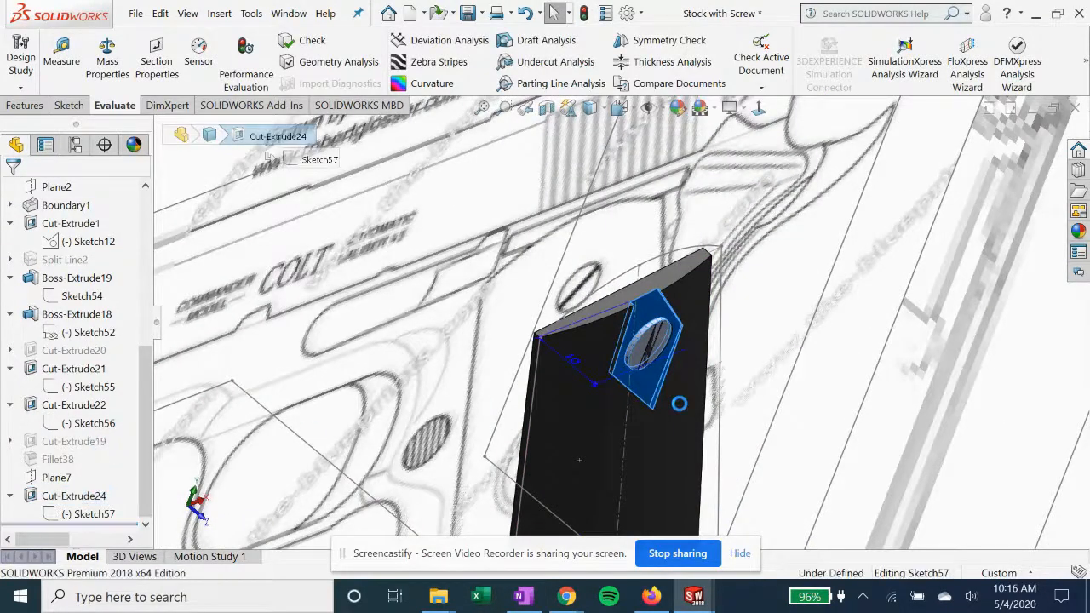
middle_click_drag(679, 396, 612, 324)
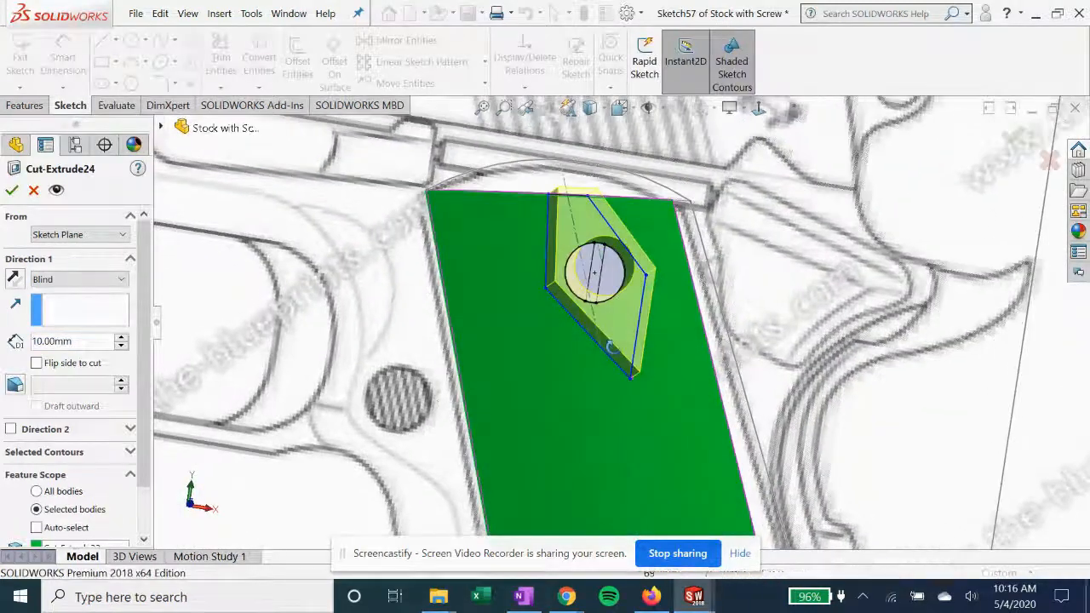
scroll(608, 324, "up", 10)
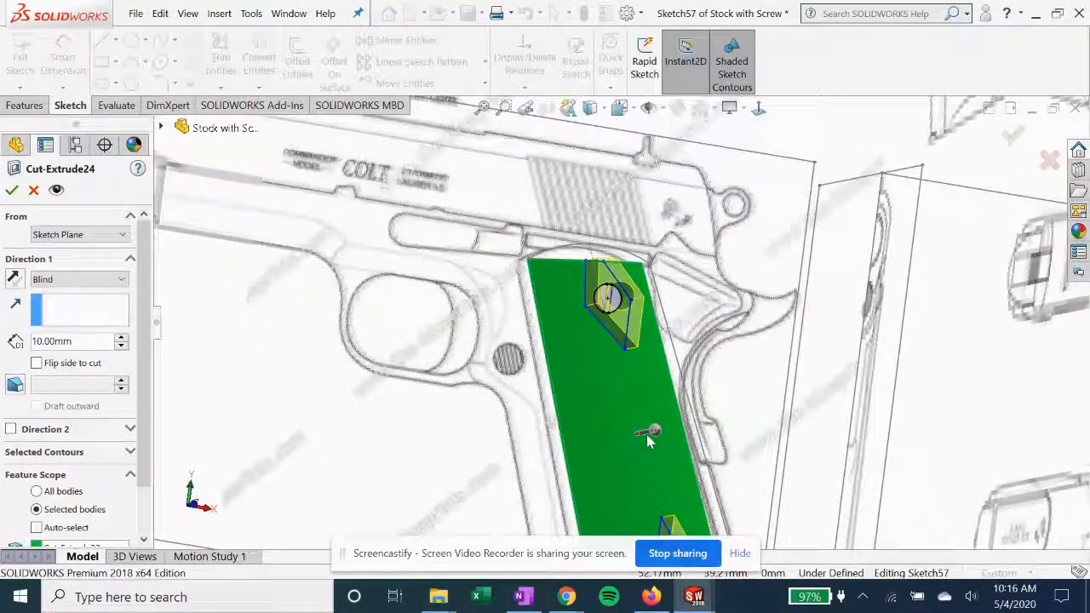
left_click(10, 190)
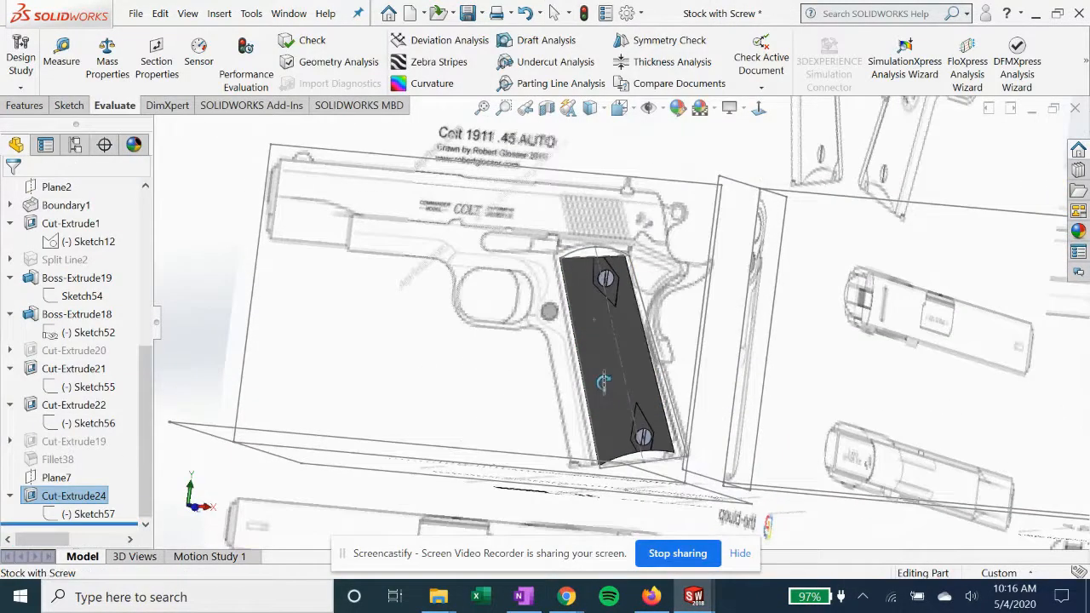
mouse_move(601, 357)
middle_mouse_down()
mouse_move(470, 331)
mouse_move(525, 335)
mouse_move(520, 366)
mouse_move(549, 408)
middle_mouse_up()
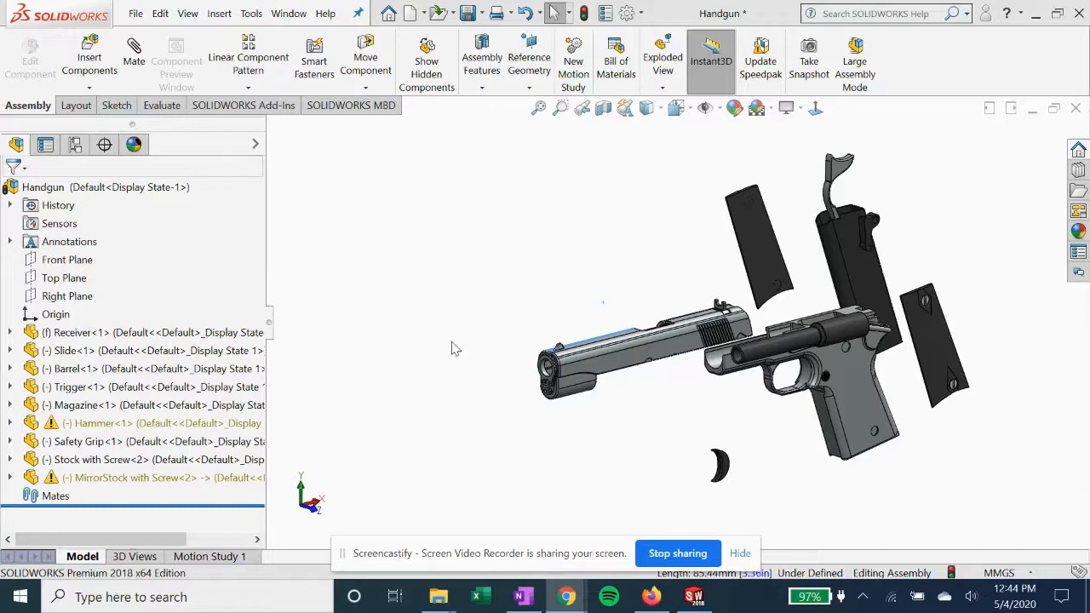
Examine the separated parts of the Handgun assembly and highlight the side face of the receiver
mouse_move(566, 304)
middle_mouse_down()
mouse_move(576, 288)
mouse_move(601, 291)
mouse_move(574, 299)
middle_mouse_up()
scroll(630, 311, "up", 1)
scroll(896, 345, "down", 2)
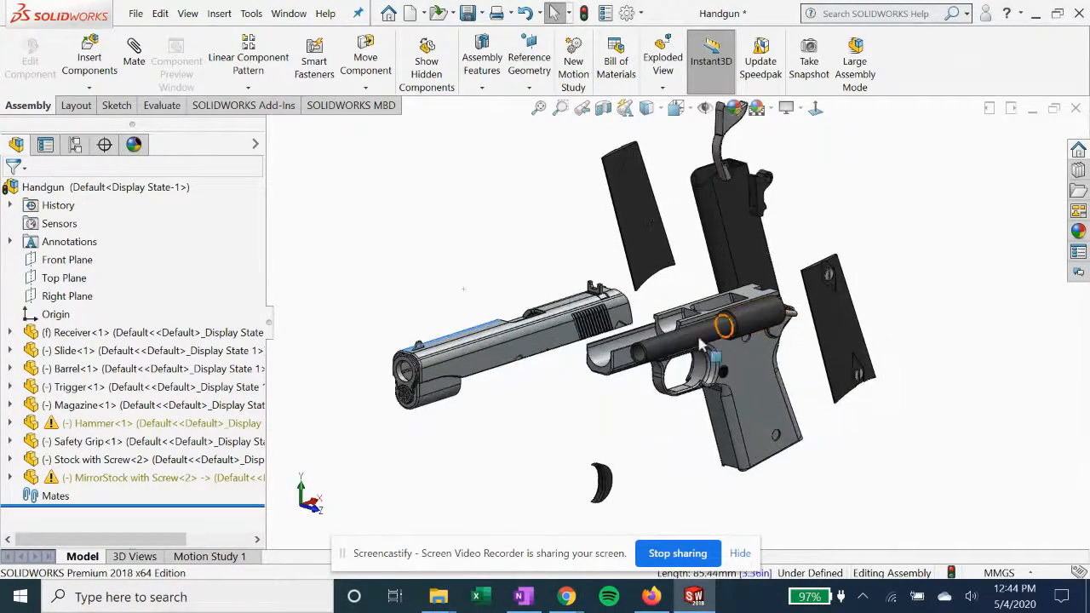
scroll(460, 298, "up", 2)
middle_click_drag(628, 292, 550, 311)
scroll(692, 301, "down", 1)
scroll(550, 312, "down", 2)
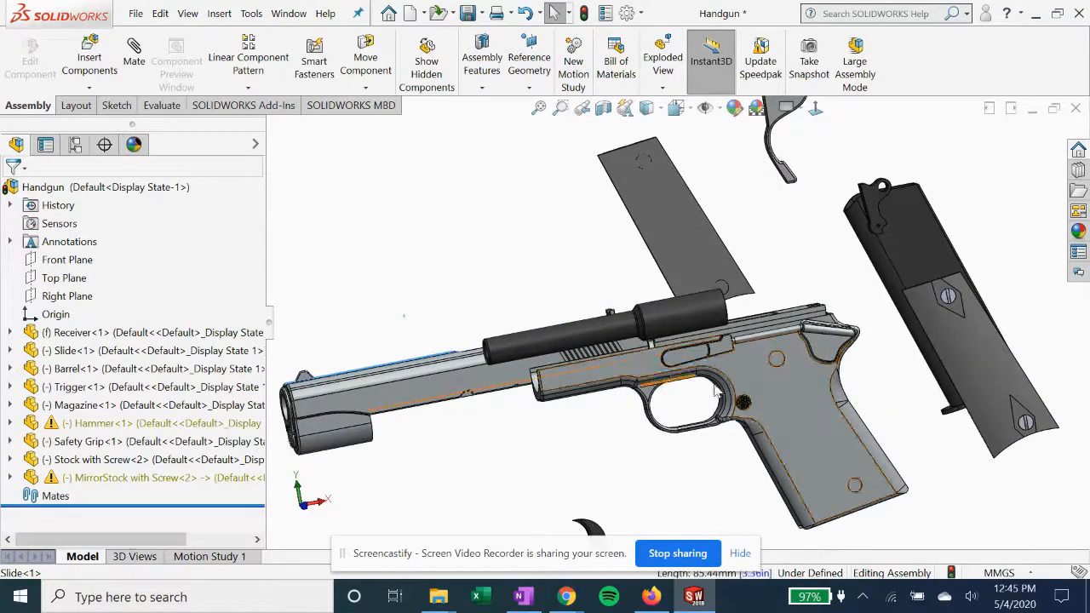
left_click(775, 411)
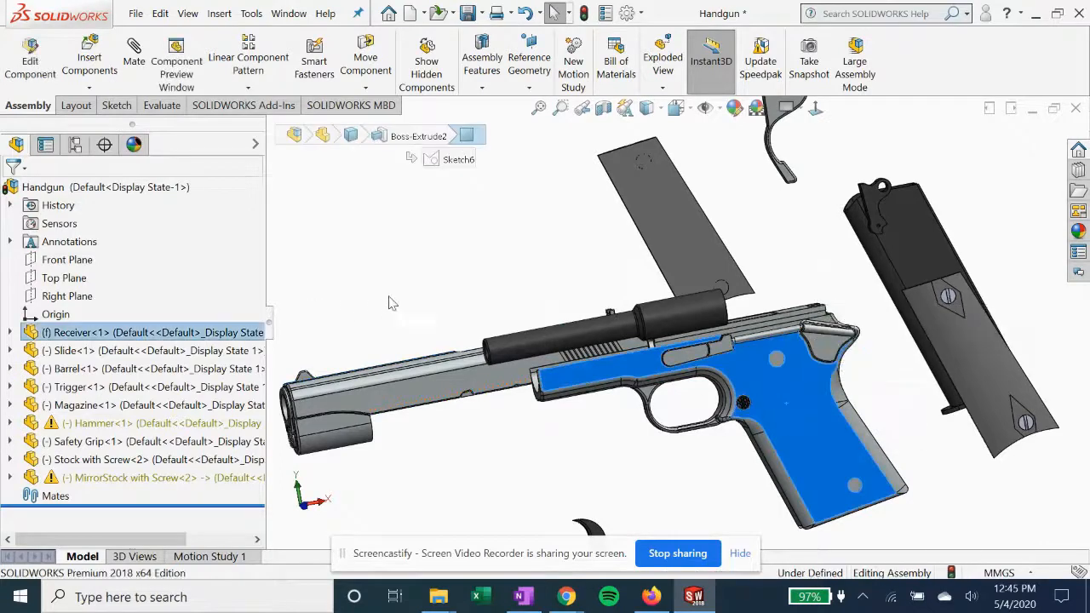
left_click(460, 292)
Highlight the mirrored stock's face, clear the selection and examine how the loose parts lie relative to the receiver
middle_click_drag(638, 320, 580, 341)
scroll(580, 341, "up", 2)
left_click(826, 267)
middle_click_drag(826, 267, 620, 352)
middle_click_drag(716, 306, 724, 409)
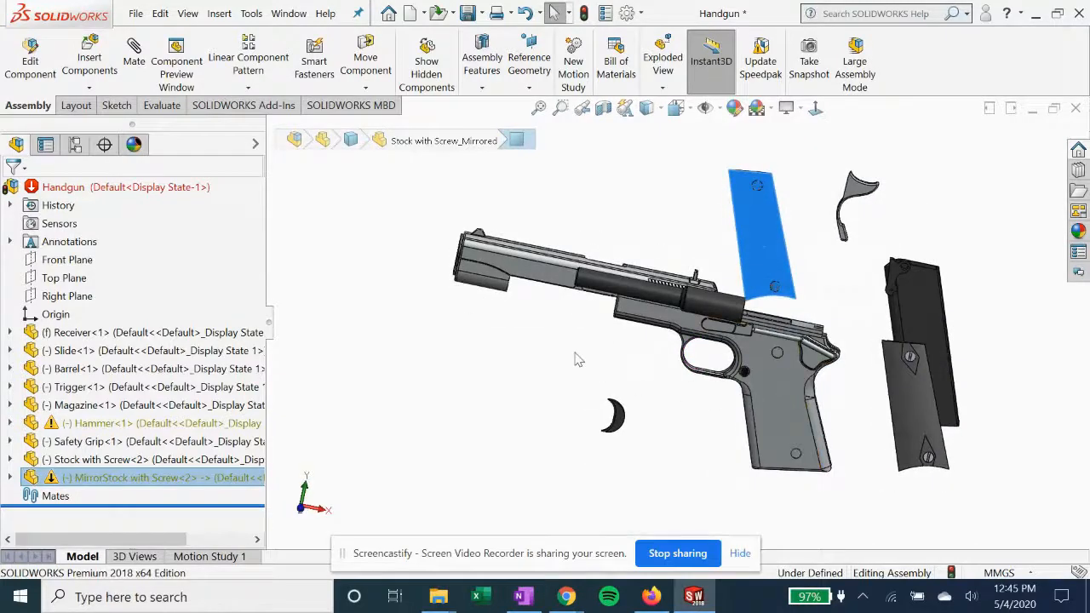
left_click(576, 359)
middle_click_drag(550, 357, 550, 303)
scroll(509, 296, "up", 1)
scroll(555, 317, "up", 1)
scroll(556, 318, "down", 2)
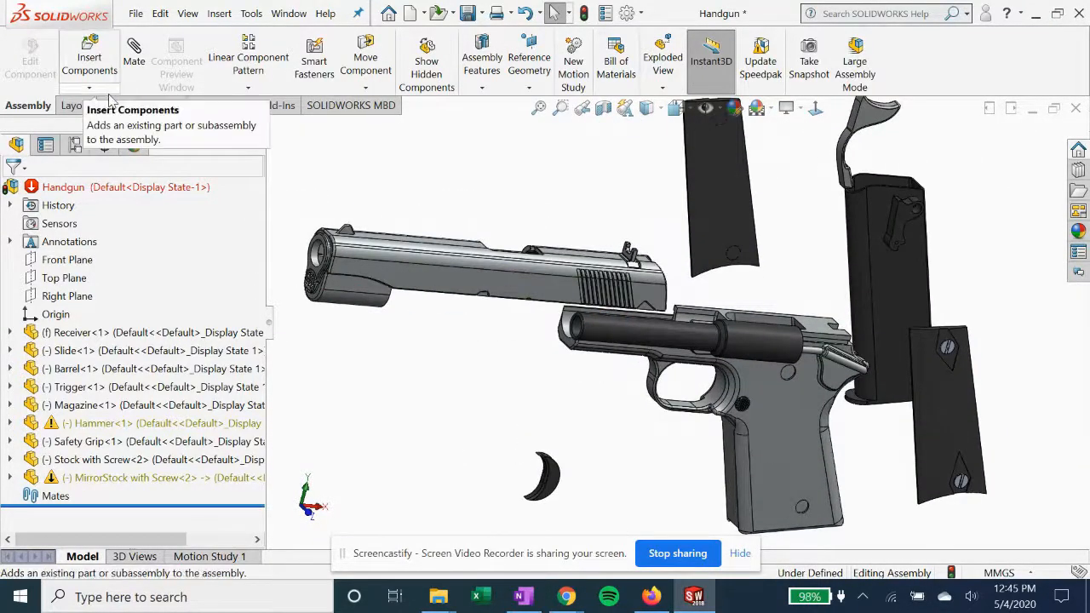
Start a Width mate with the Centered constraint and choose the slide's two opposite side faces as its width selections
left_click(136, 68)
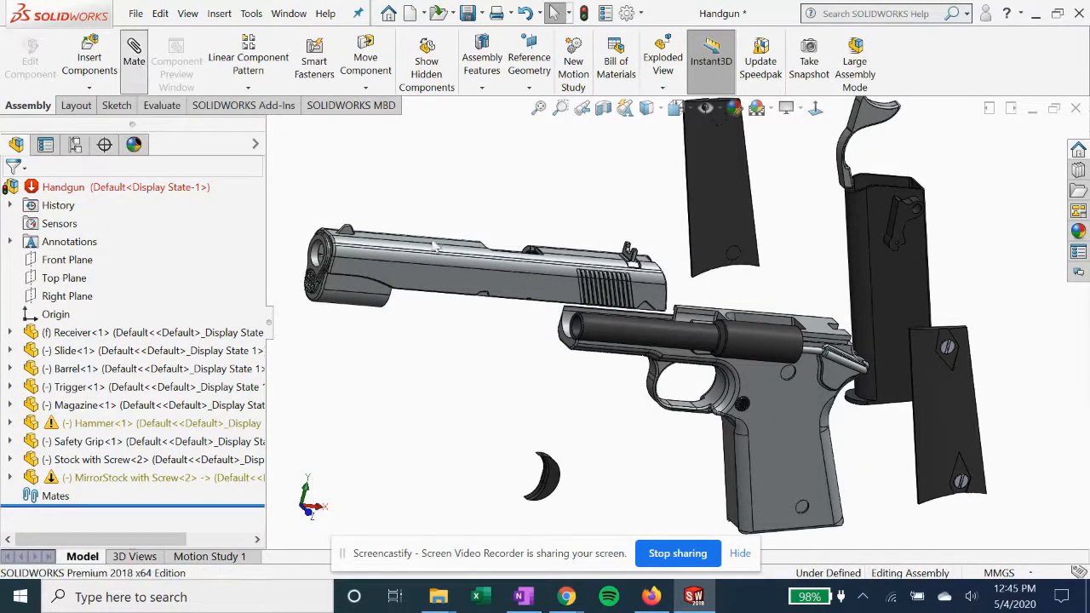
scroll(137, 385, "down", 3)
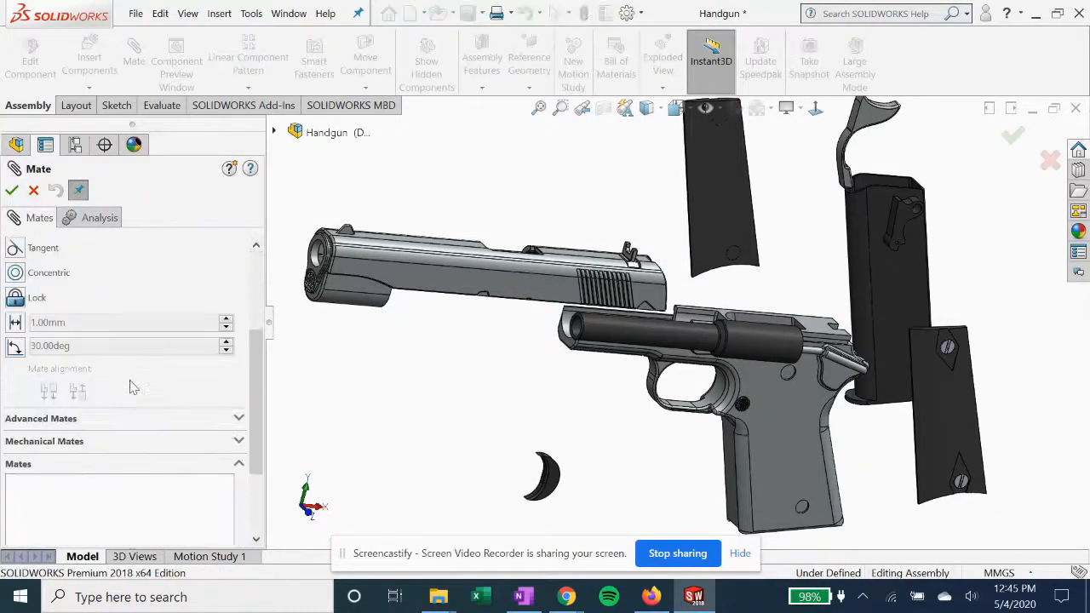
scroll(103, 422, "down", 2)
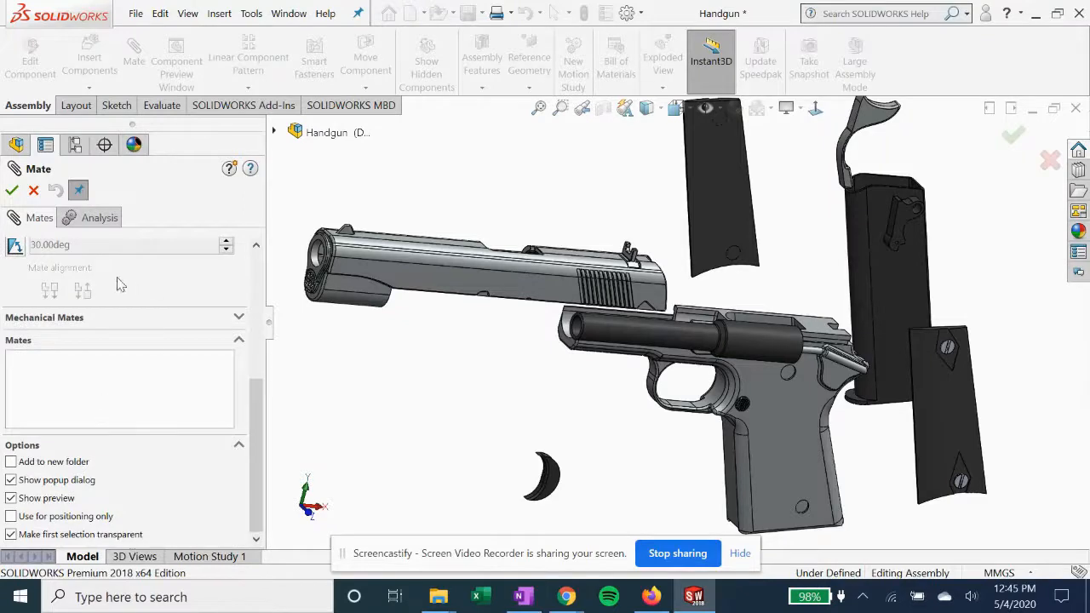
scroll(111, 289, "up", 3)
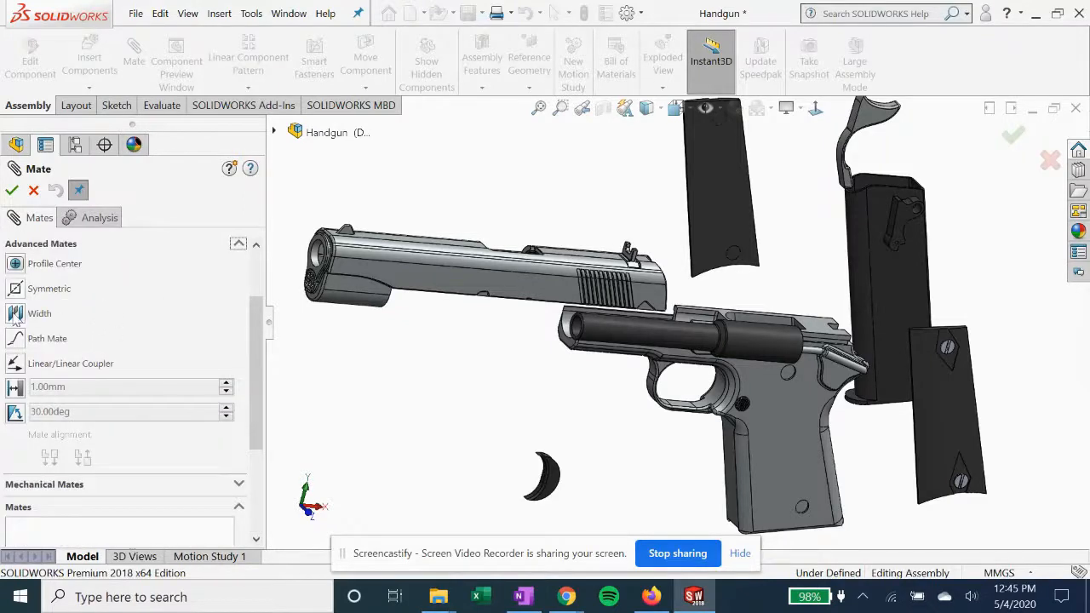
left_click(15, 313)
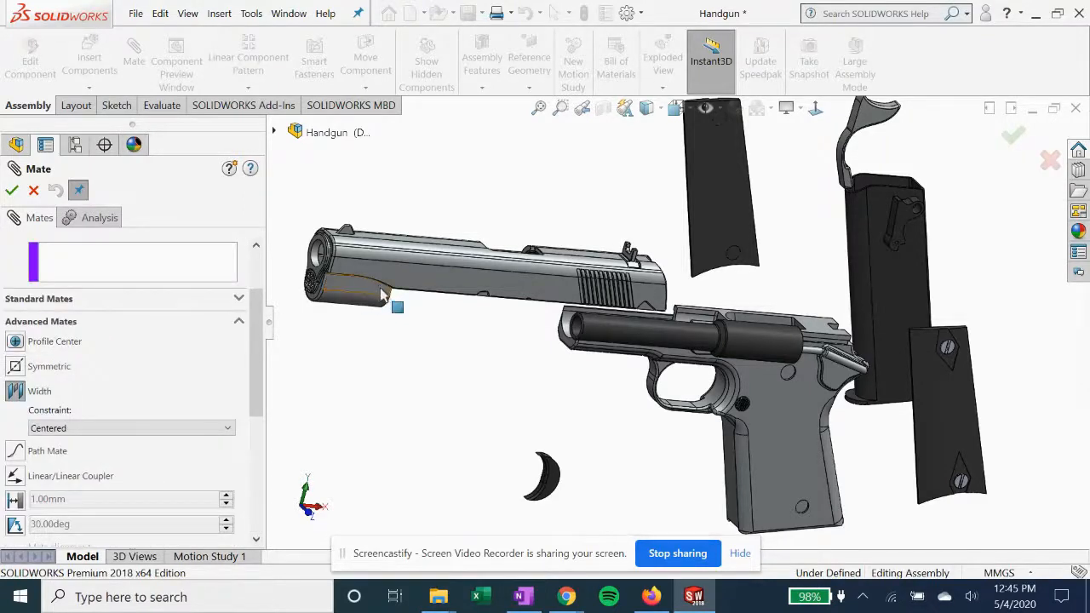
mouse_move(462, 301)
middle_mouse_down()
mouse_move(499, 316)
mouse_move(475, 318)
middle_mouse_up()
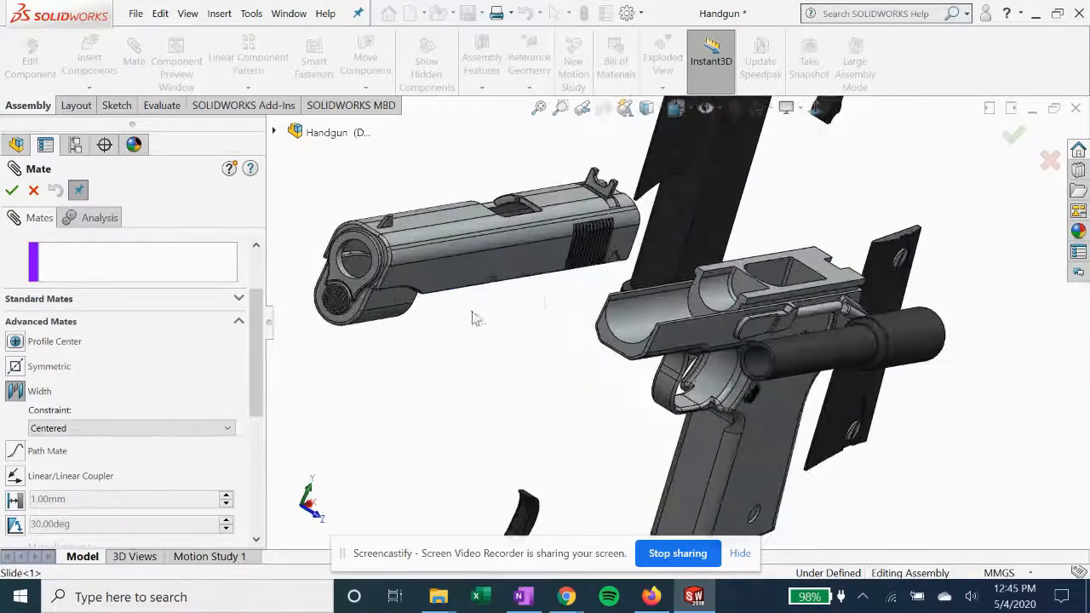
left_click(442, 290)
middle_click_drag(413, 303, 333, 246)
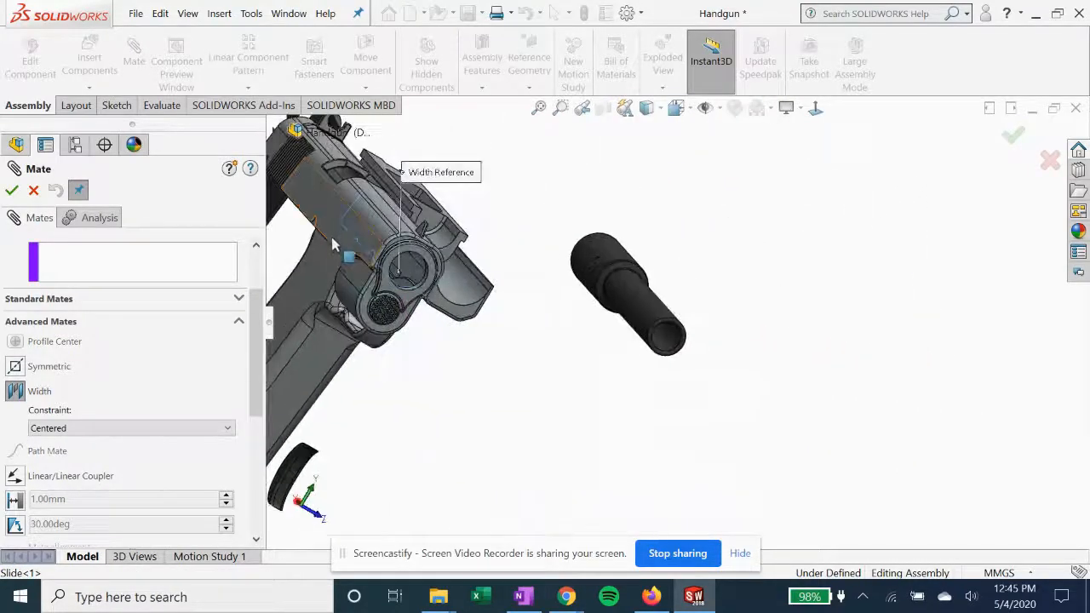
left_click(332, 229)
middle_click_drag(391, 311, 331, 313)
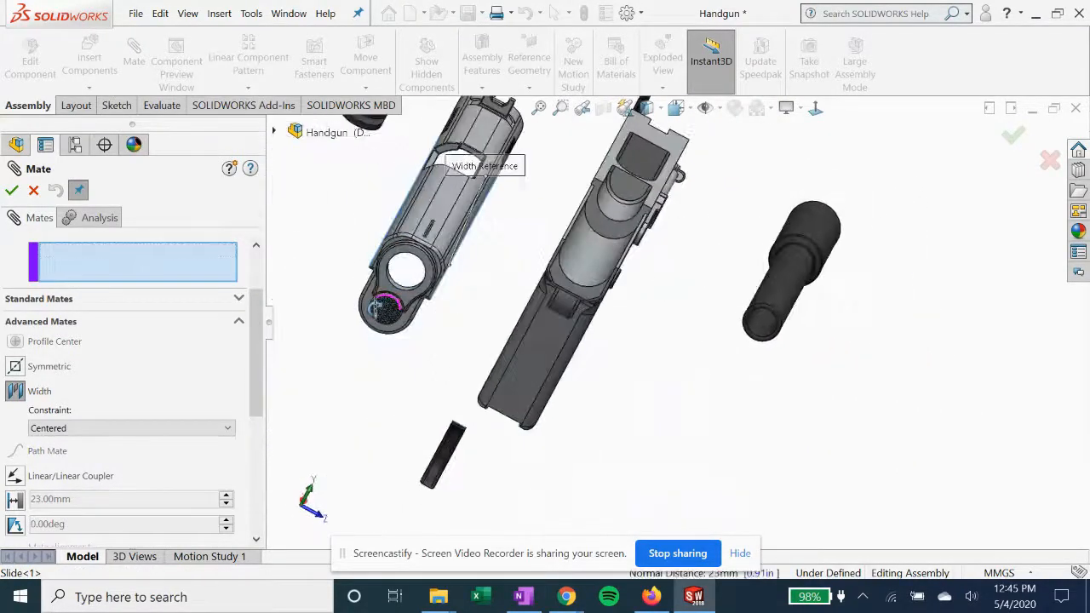
scroll(150, 329, "up", 3)
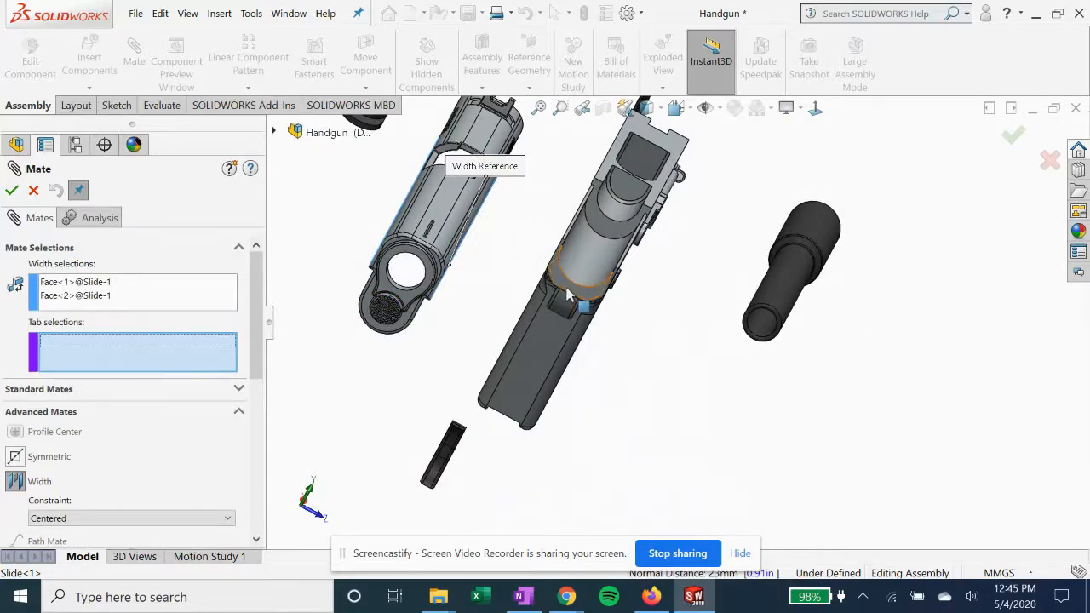
Use the receiver's two opposite side faces as the tab selections and apply the Width mate, centering slide and receiver
middle_click_drag(569, 295, 521, 271)
scroll(585, 293, "up", 2)
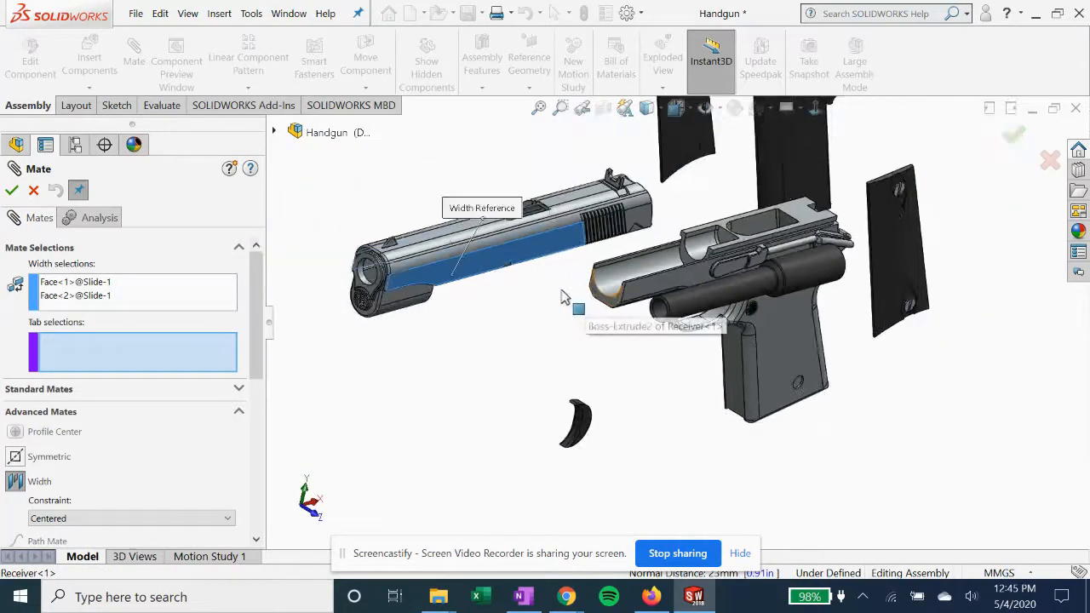
scroll(571, 297, "down", 2)
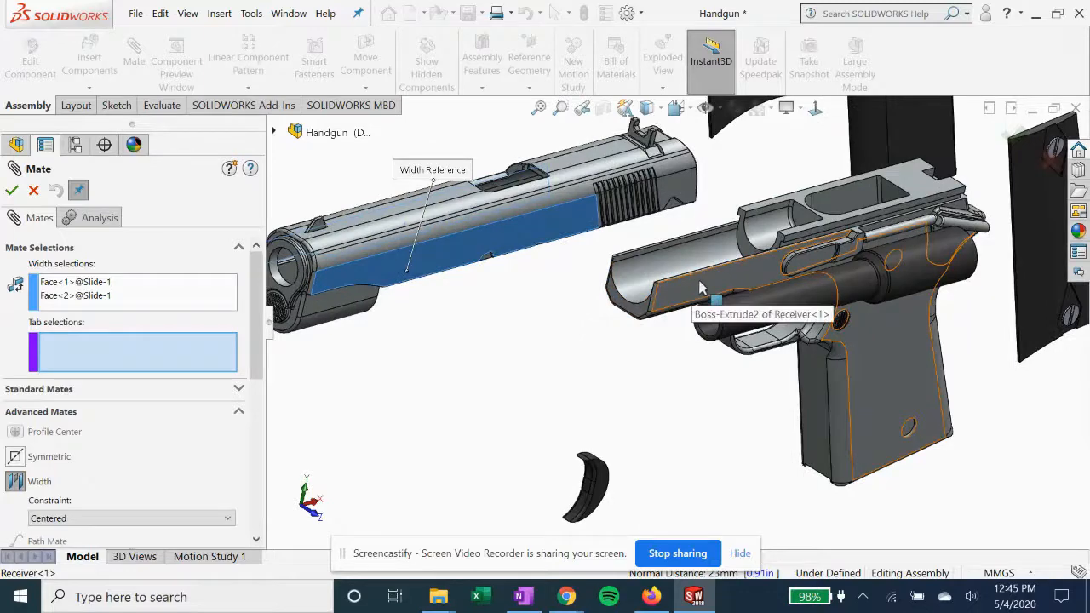
left_click(700, 288)
middle_click_drag(700, 288, 644, 359)
left_click(499, 270)
middle_click_drag(886, 224, 547, 298)
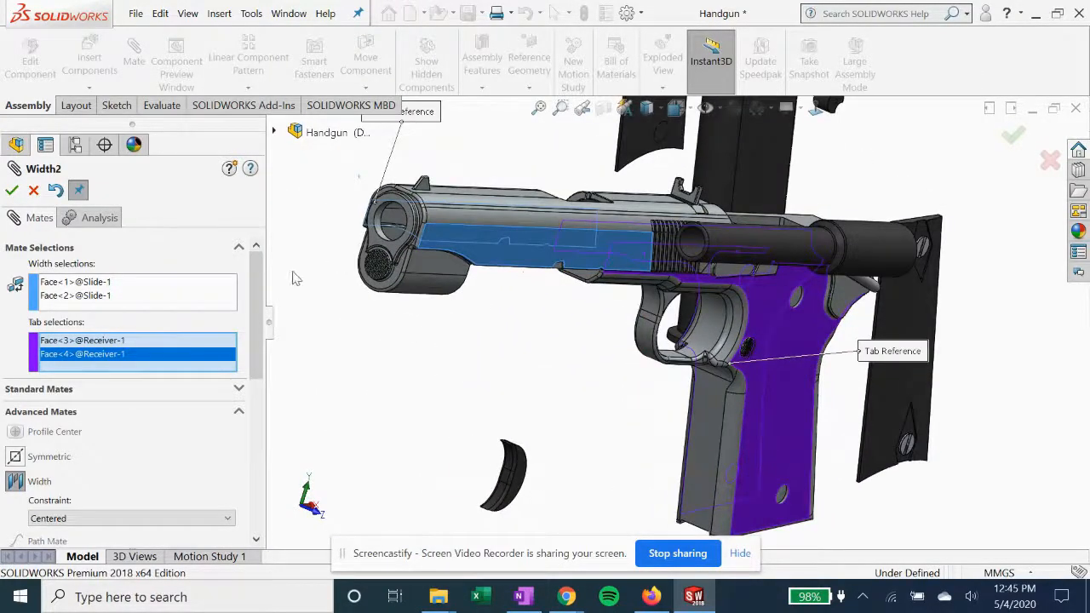
left_click(13, 192)
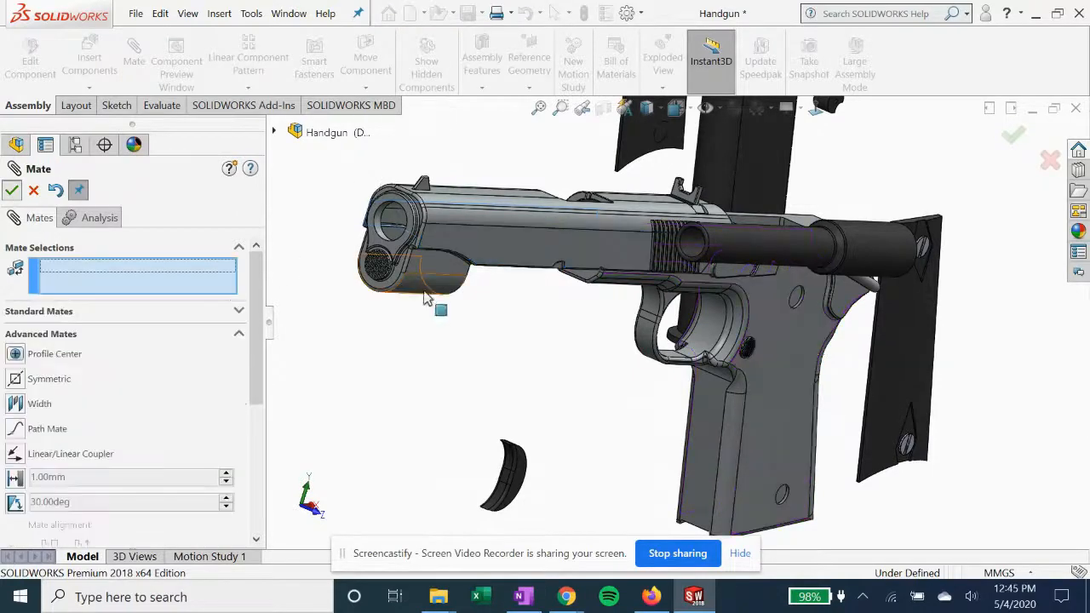
Mate the slide's lower rail face coincident with the receiver's upward-facing ledge beside the rail
mouse_move(443, 284)
middle_mouse_down()
mouse_move(544, 313)
mouse_move(551, 299)
mouse_move(446, 268)
middle_mouse_up()
middle_click_drag(612, 375, 557, 397)
scroll(557, 397, "down", 2)
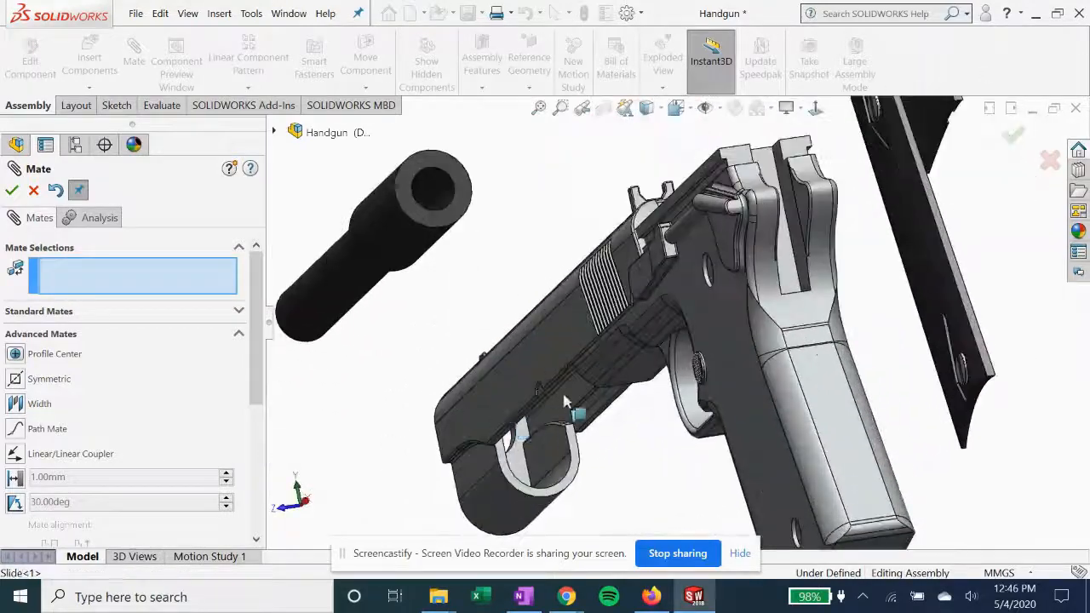
scroll(558, 403, "down", 5)
left_click(571, 345)
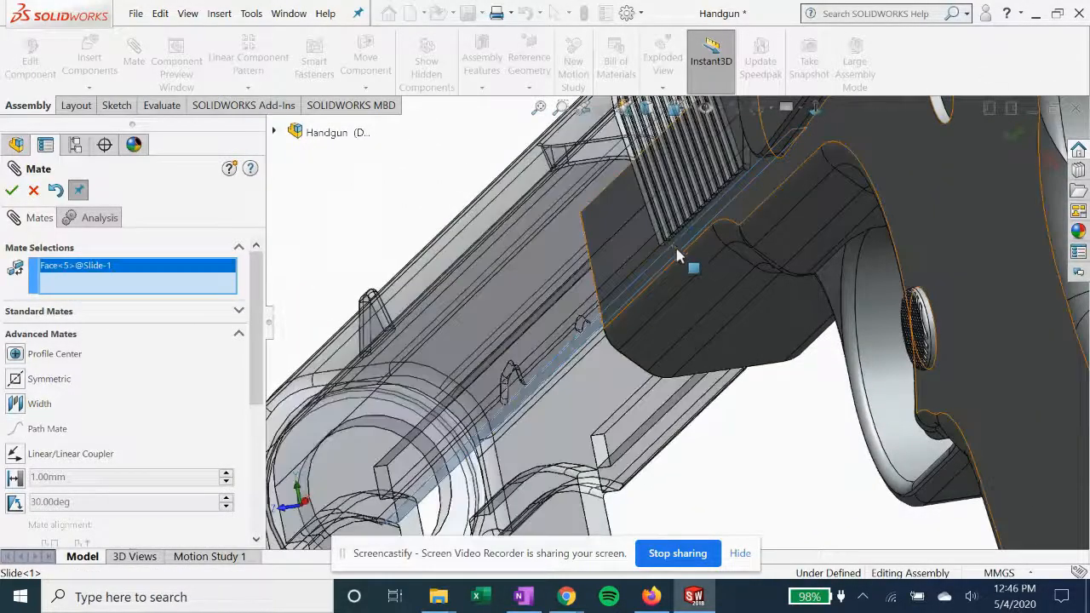
scroll(791, 243, "up", 6)
scroll(809, 285, "down", 4)
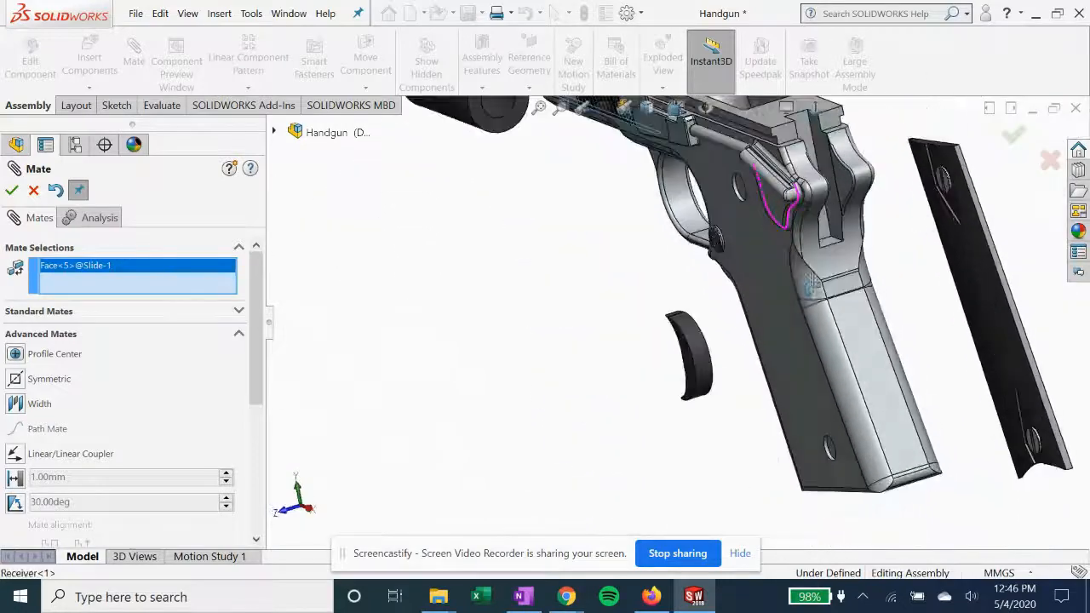
scroll(811, 286, "up", 2)
scroll(710, 324, "down", 6)
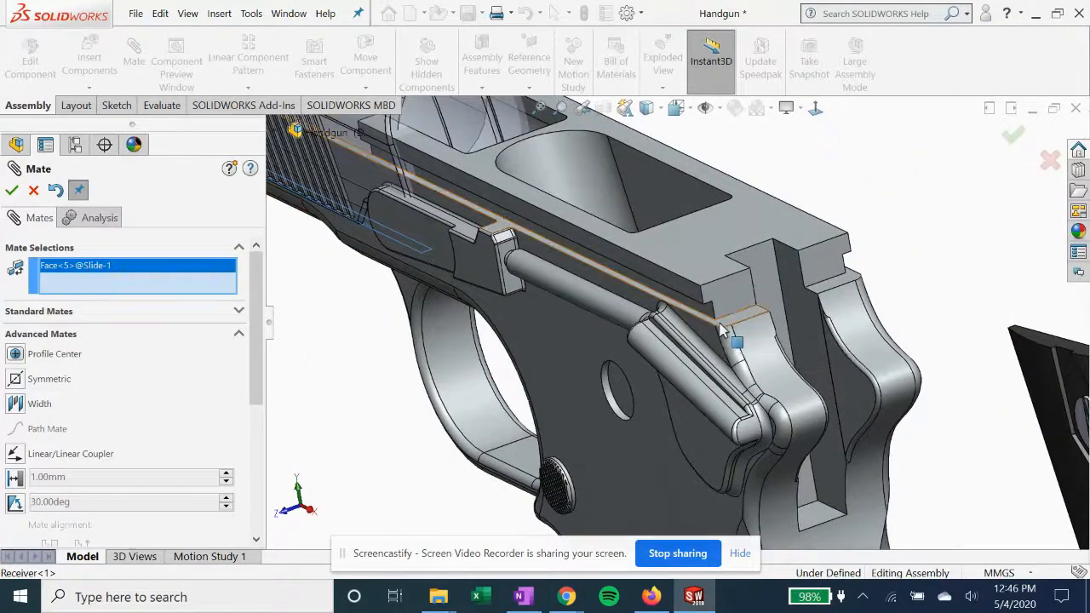
left_click(721, 331)
scroll(485, 339, "up", 3)
scroll(485, 339, "up", 2)
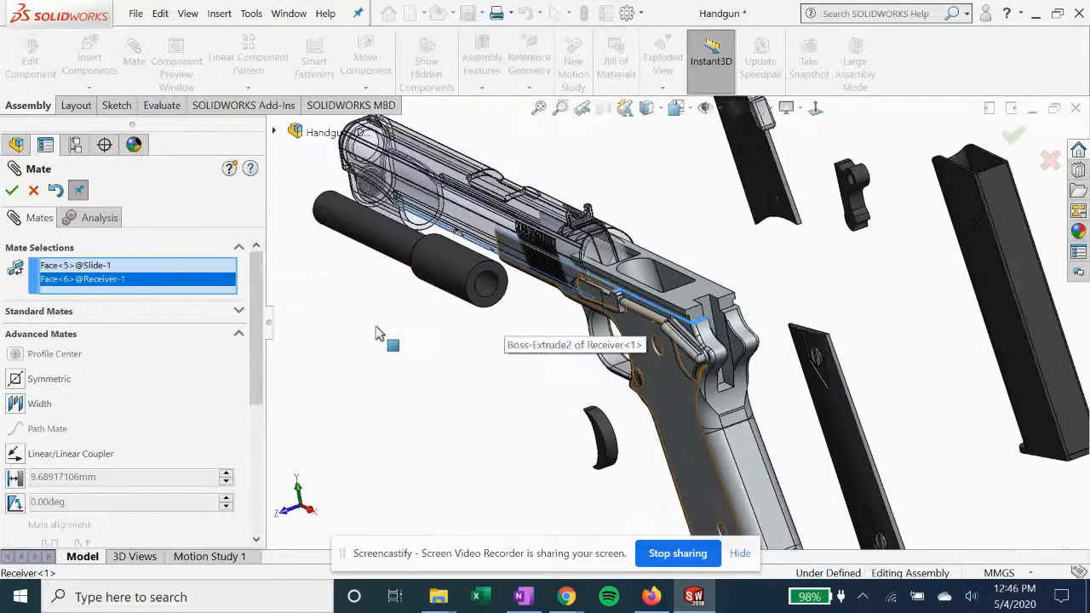
left_click(12, 192)
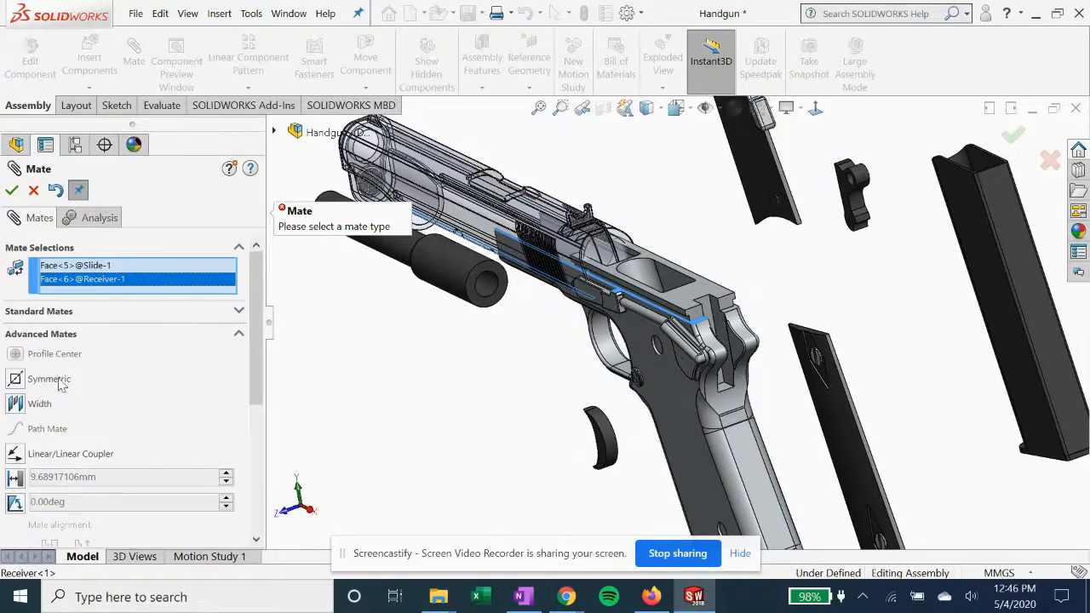
left_click(61, 315)
left_click(17, 271)
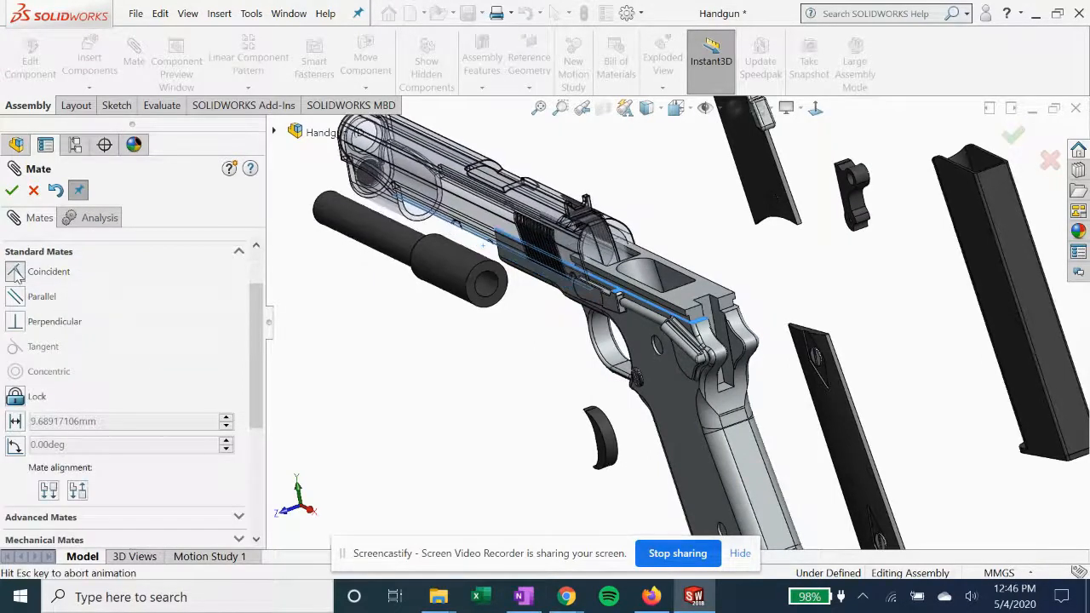
left_click(11, 192)
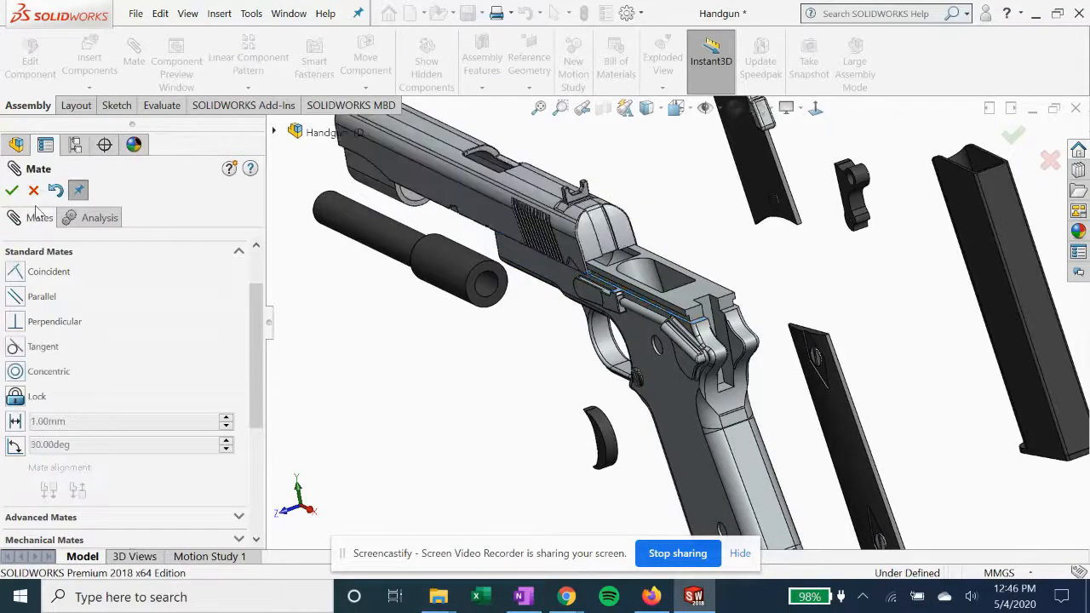
Add a coincident mate between the U-shaped rear face under the slide's muzzle end and the receiver's front end face
middle_click_drag(429, 269, 445, 243)
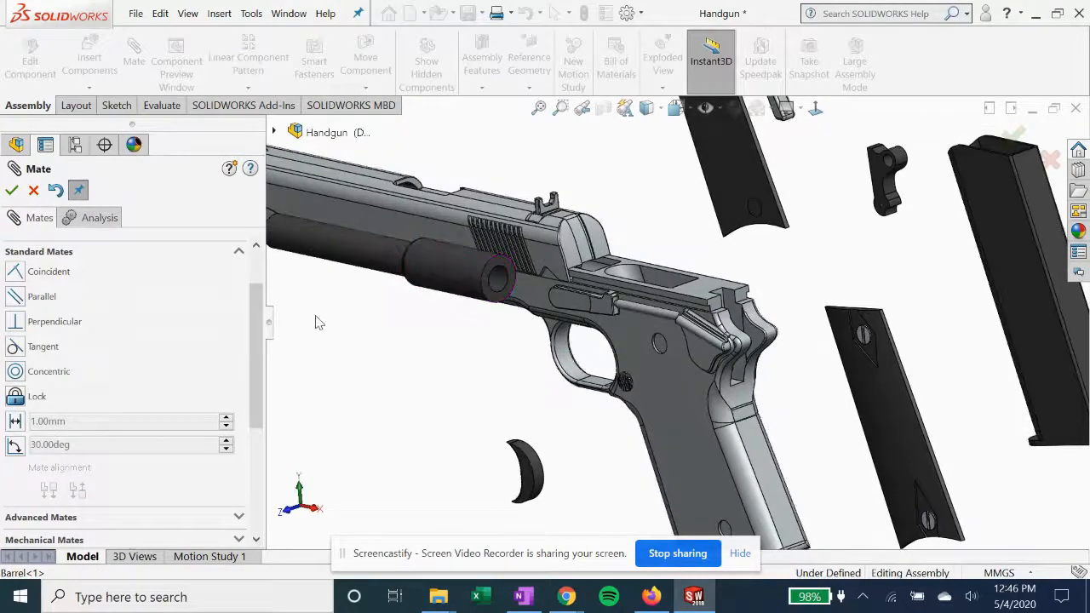
middle_click_drag(316, 322, 322, 310)
scroll(323, 312, "down", 4)
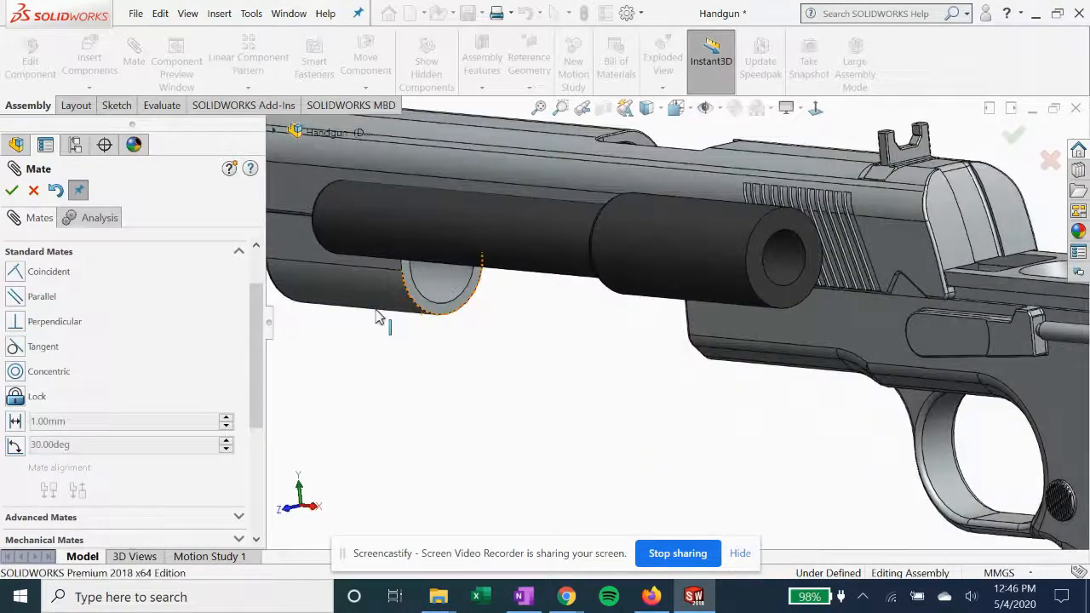
left_click(444, 341)
middle_click_drag(531, 361, 607, 378)
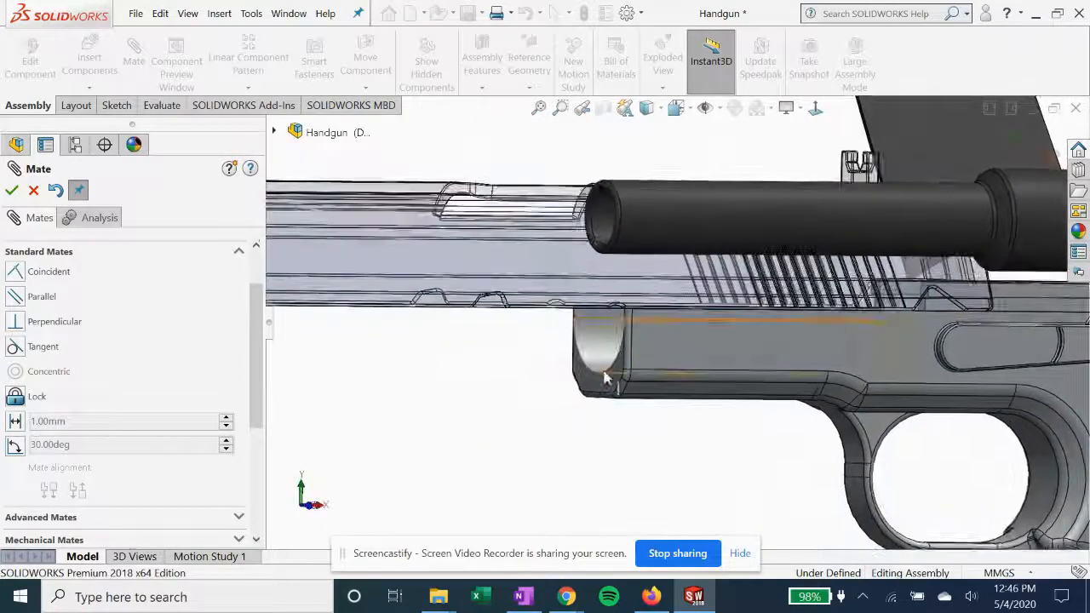
left_click(607, 378)
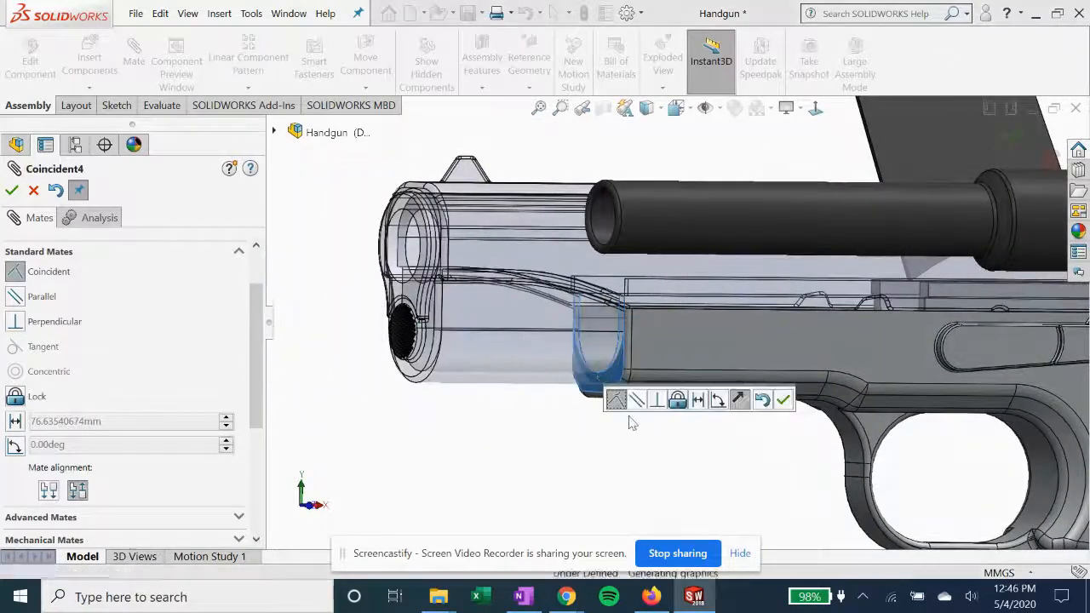
left_click(11, 190)
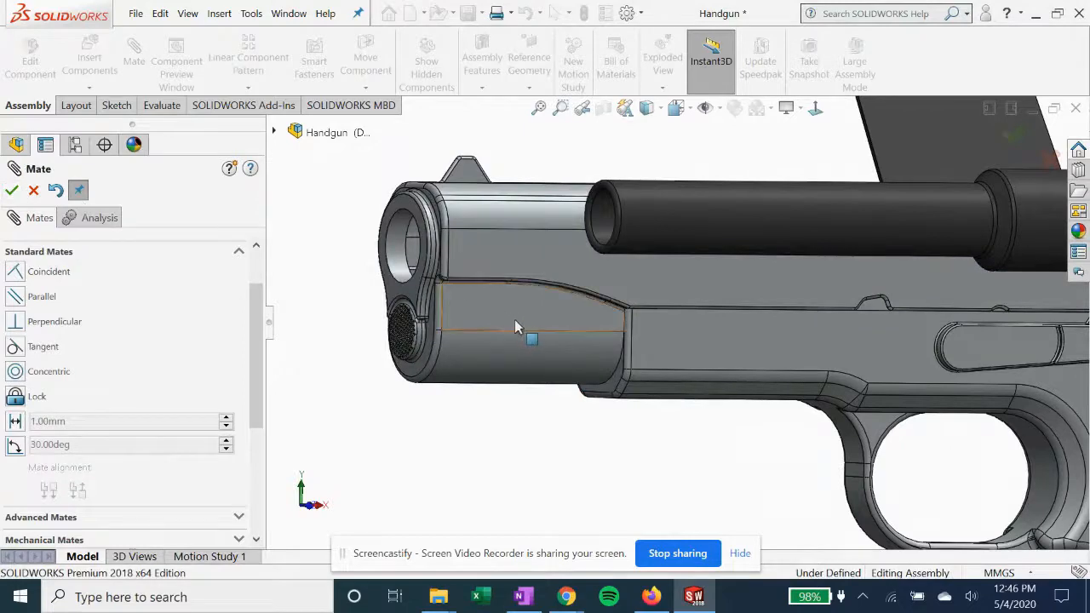
Mate the barrel's outer cylindrical face concentric with the round bore at the front of the slide
scroll(517, 327, "up", 2)
middle_click_drag(876, 349, 791, 395)
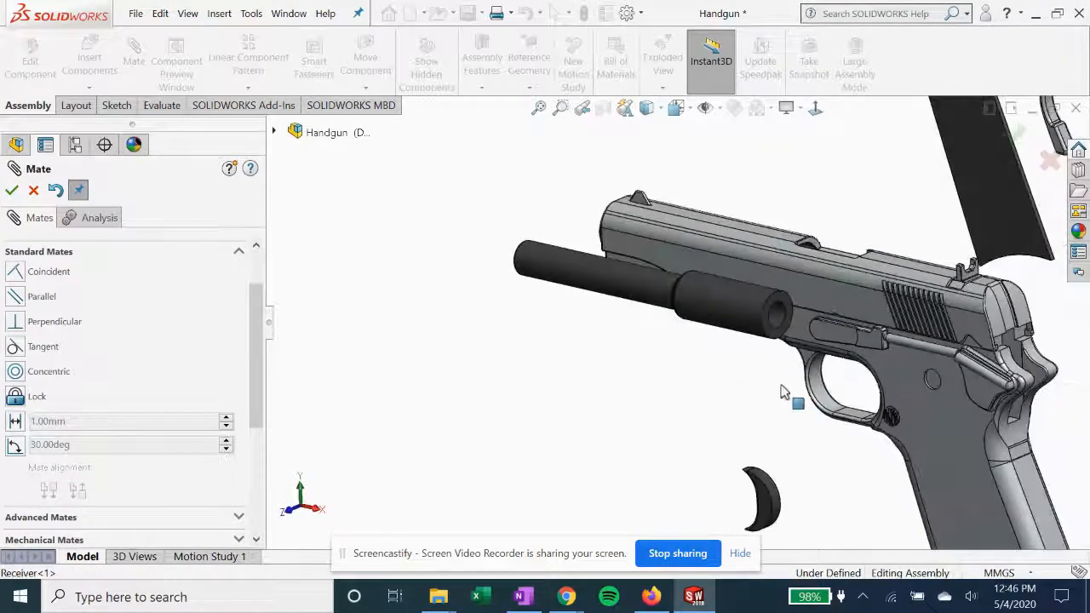
middle_click_drag(667, 317, 585, 326)
left_click(578, 291)
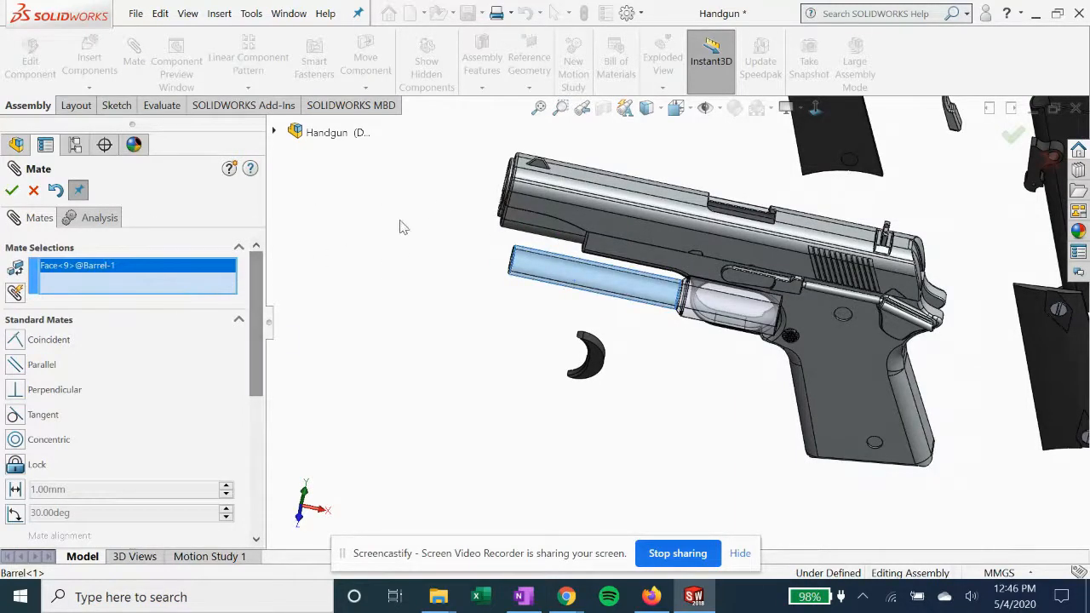
middle_click_drag(401, 226, 460, 212)
scroll(602, 203, "down", 5)
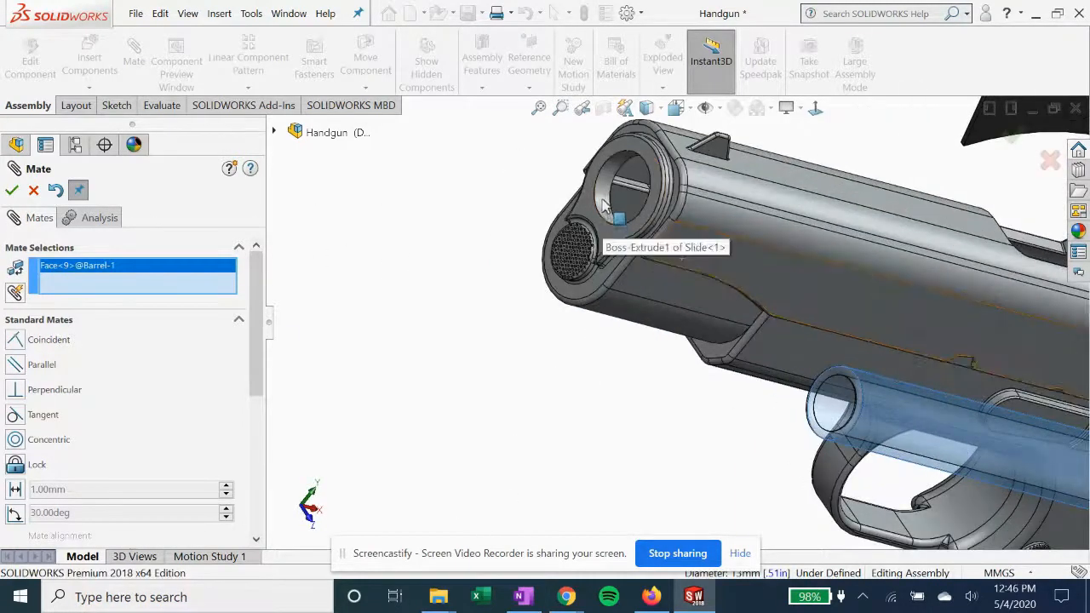
left_click(603, 203)
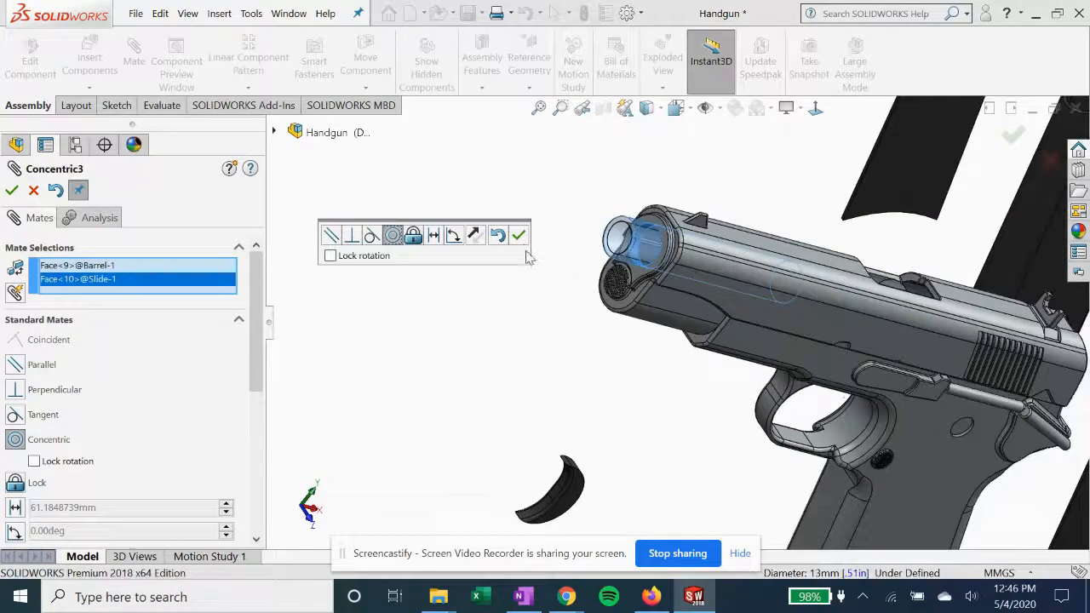
left_click(519, 235)
Add a tangent mate between the slide's front face around the bore and the barrel's muzzle end face
scroll(618, 265, "down", 3)
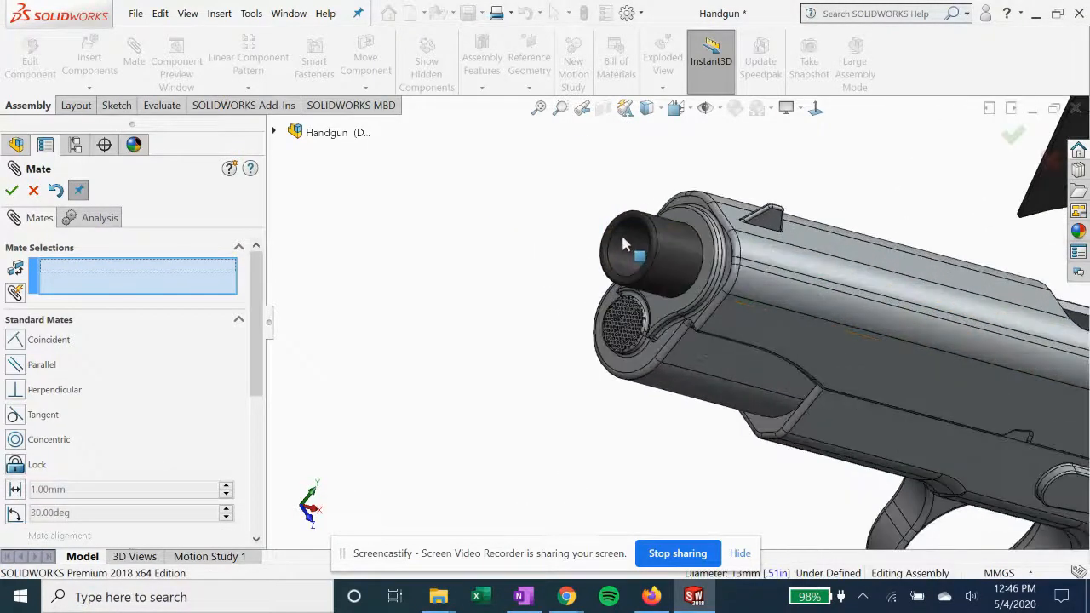
left_click(645, 230)
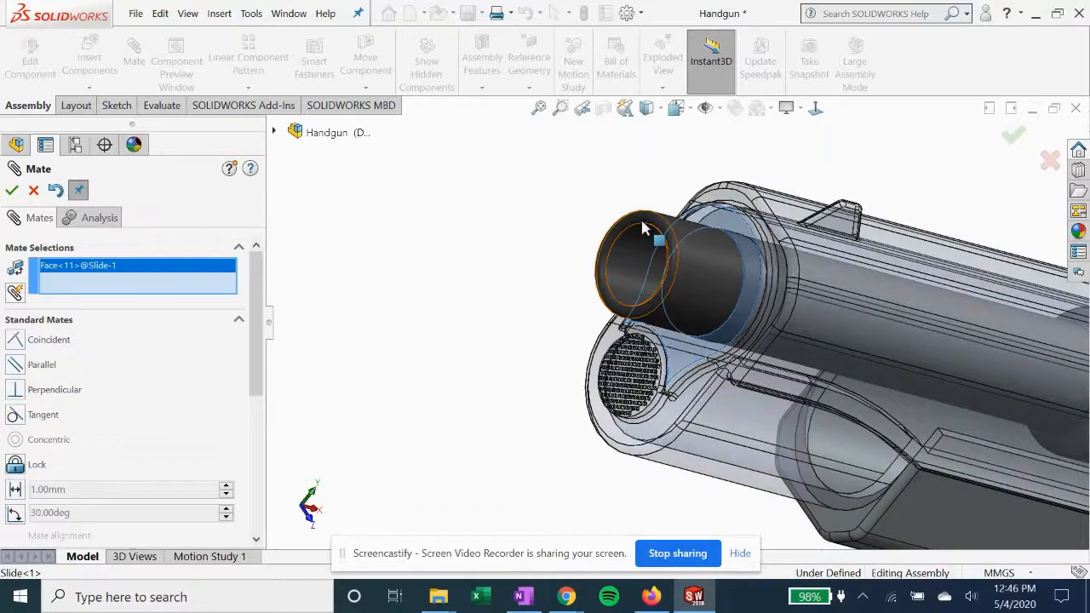
left_click(641, 219)
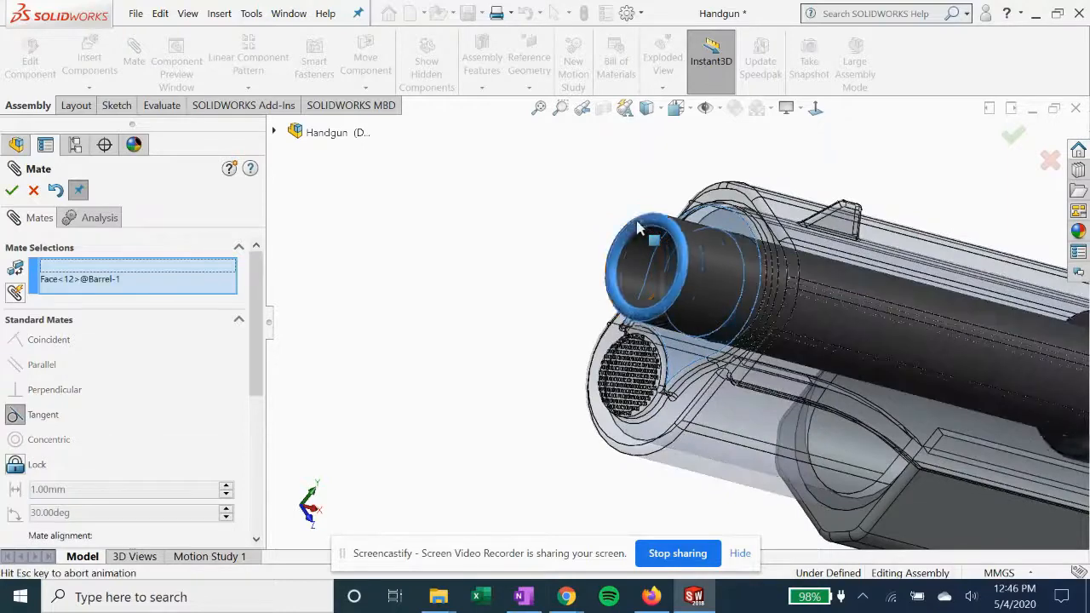
left_click(11, 191)
Start a centered width mate with the trigger's two opposite flat side faces as its width selections
middle_click_drag(585, 282, 618, 286)
scroll(619, 286, "up", 5)
scroll(735, 459, "down", 2)
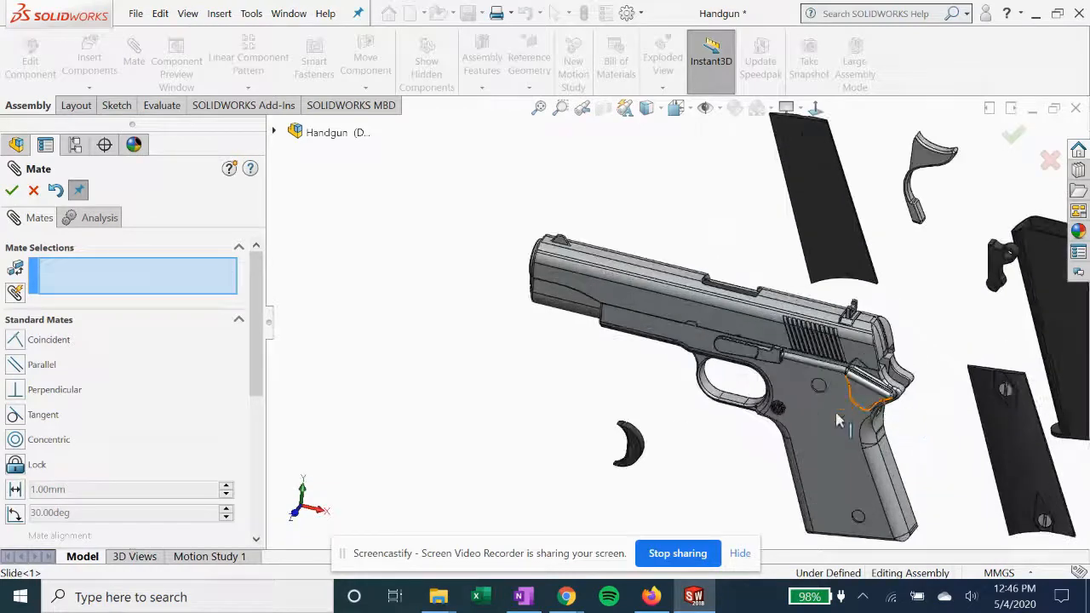
scroll(707, 456, "down", 3)
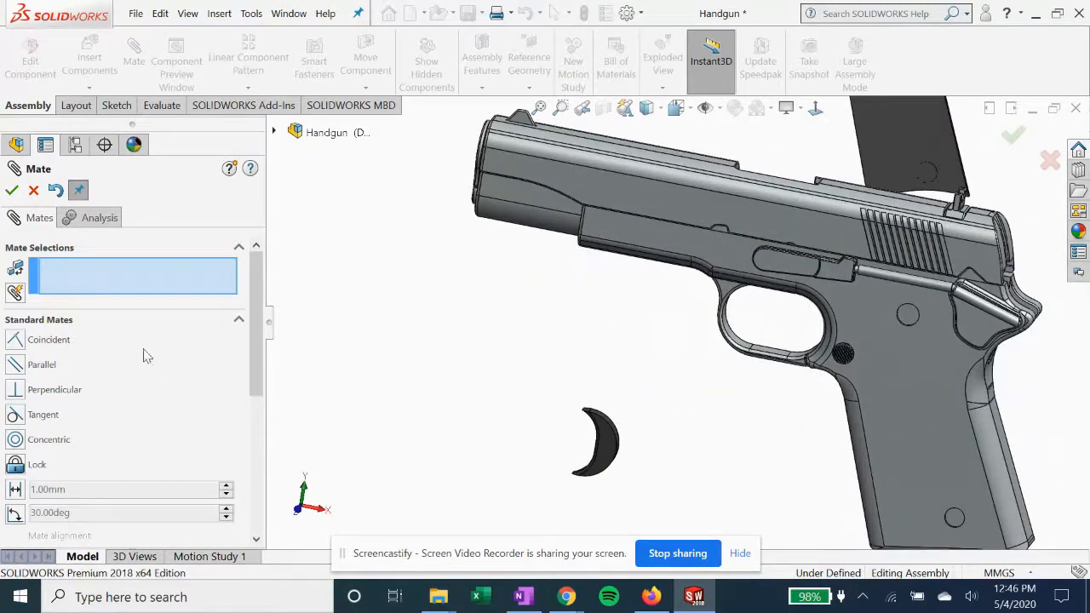
scroll(85, 390, "down", 3)
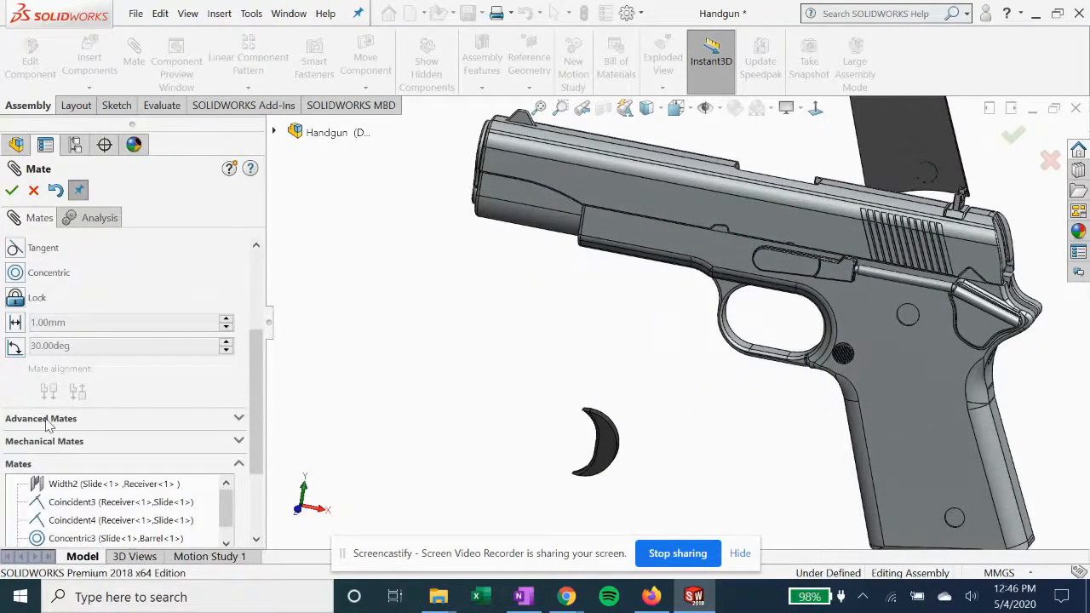
scroll(47, 426, "down", 2)
scroll(64, 307, "up", 5)
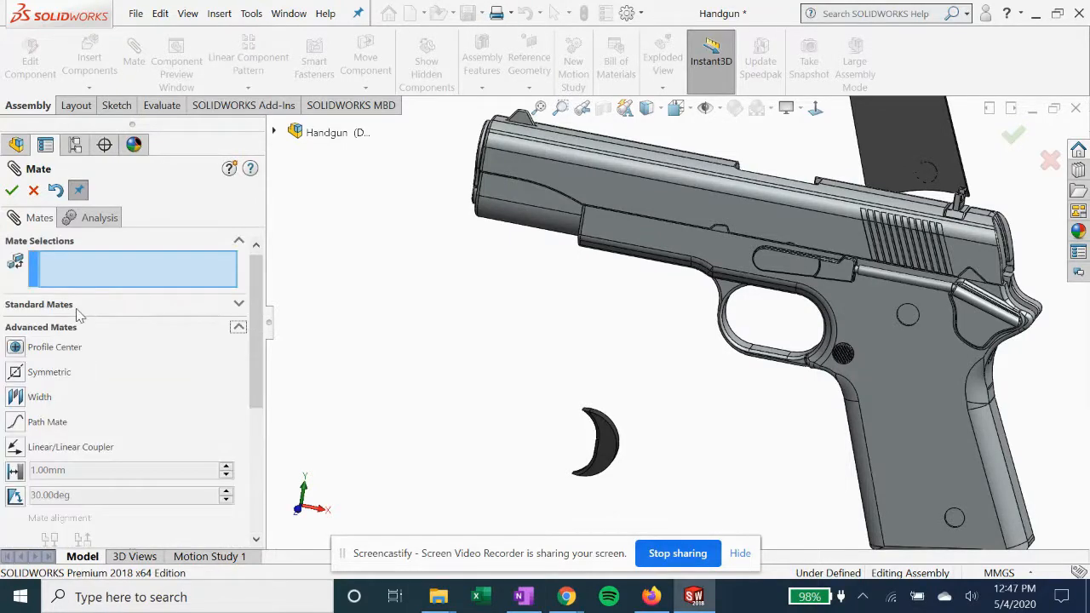
left_click(40, 397)
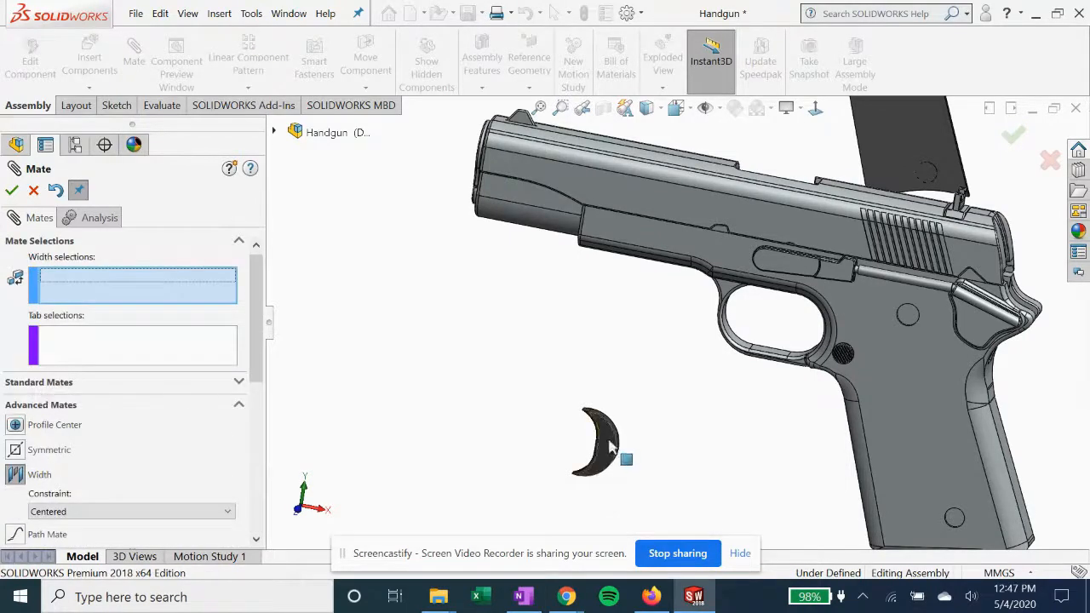
scroll(609, 445, "down", 2)
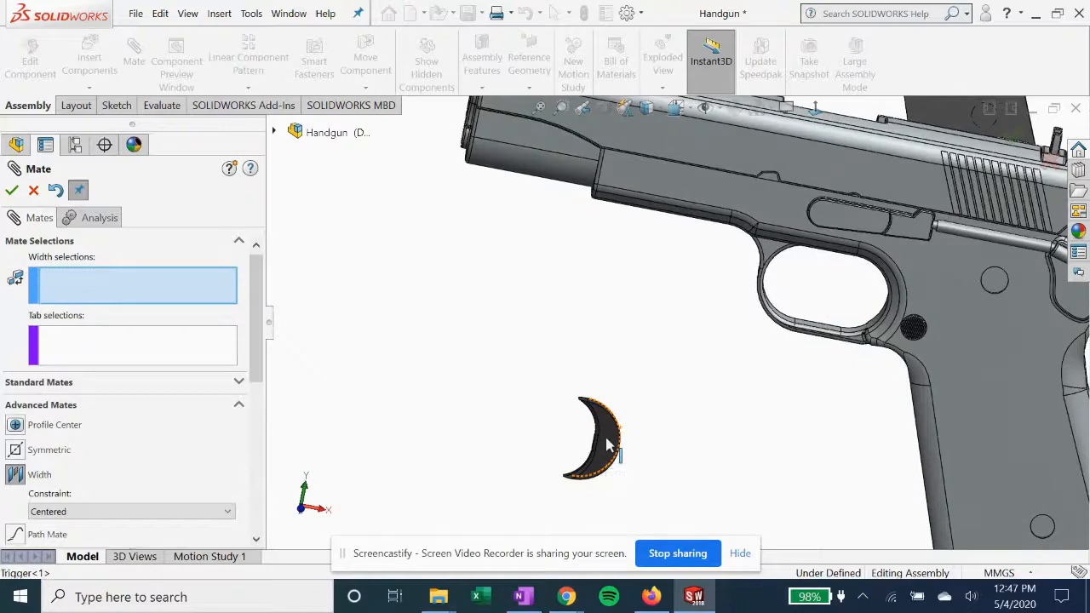
left_click(609, 445)
middle_click_drag(499, 415, 551, 412)
scroll(861, 394, "up", 3)
middle_click_drag(883, 386, 891, 389)
scroll(891, 390, "up", 1)
scroll(1005, 397, "up", 3)
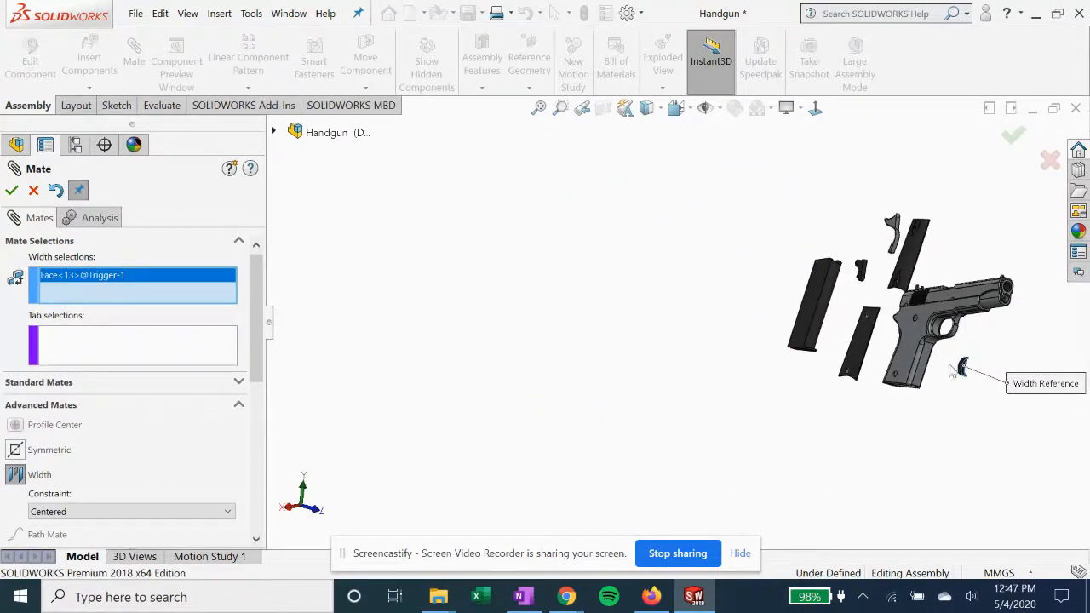
scroll(952, 369, "down", 5)
left_click(792, 348)
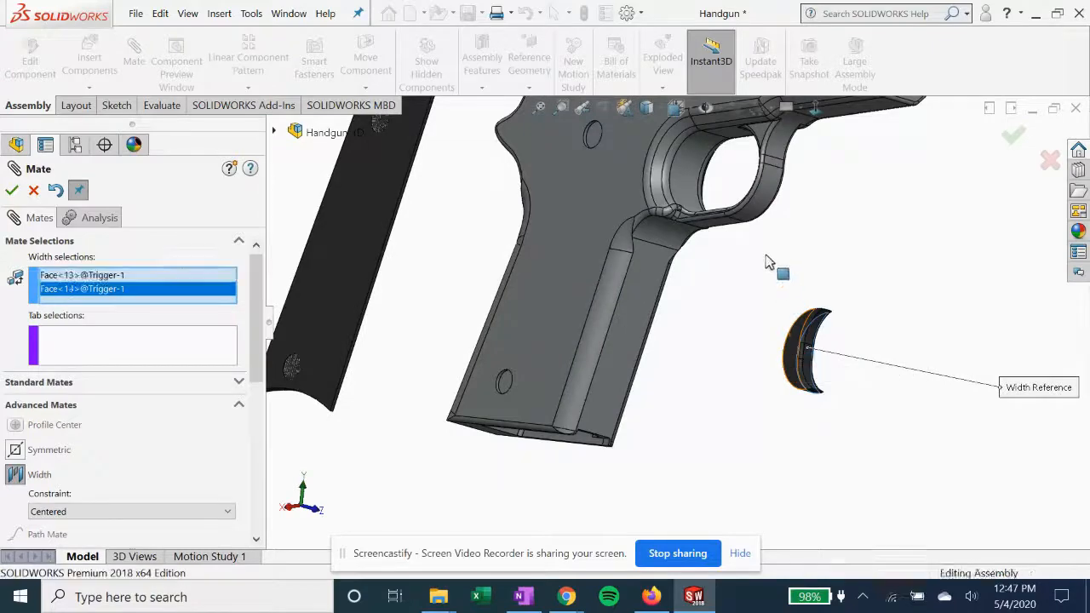
Complete the width mate using the opposite side faces at the front of the receiver's trigger guard as tab selections
scroll(730, 273, "up", 2)
scroll(673, 192, "down", 1)
scroll(682, 200, "down", 3)
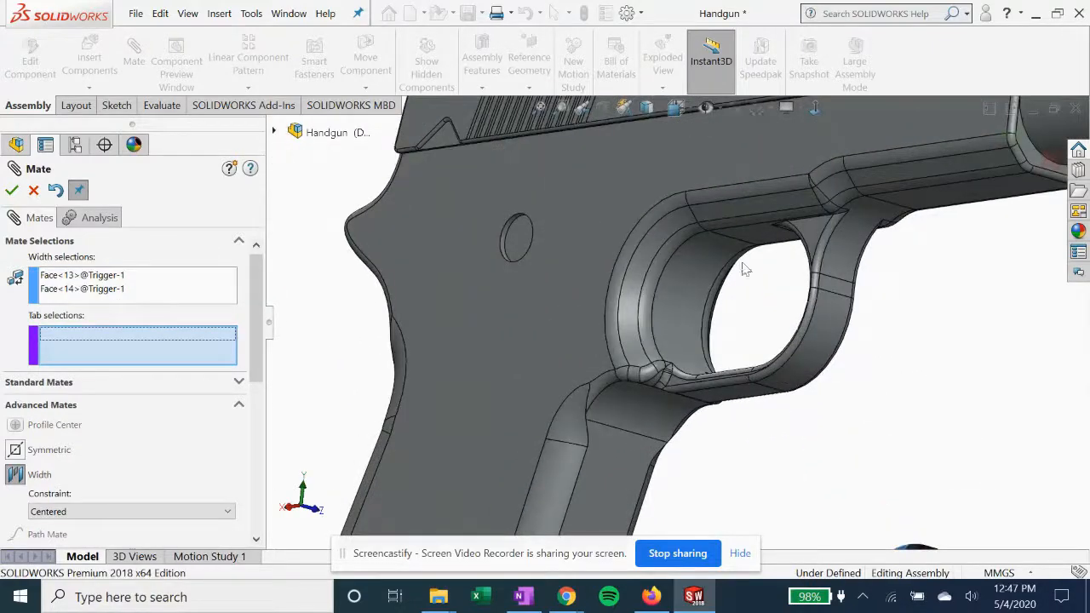
left_click(812, 243)
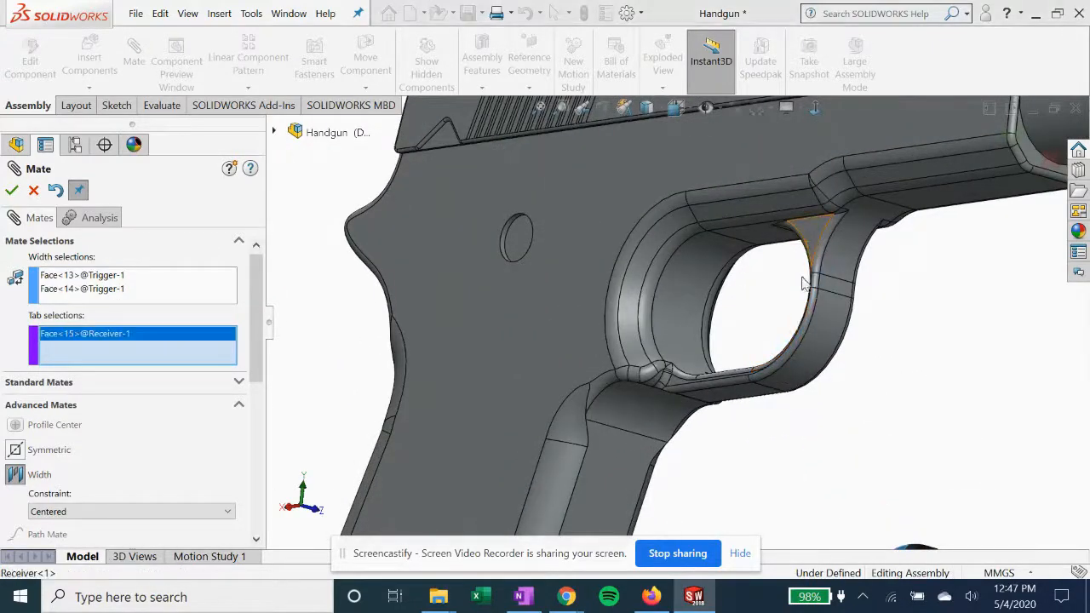
middle_click_drag(779, 288, 833, 251)
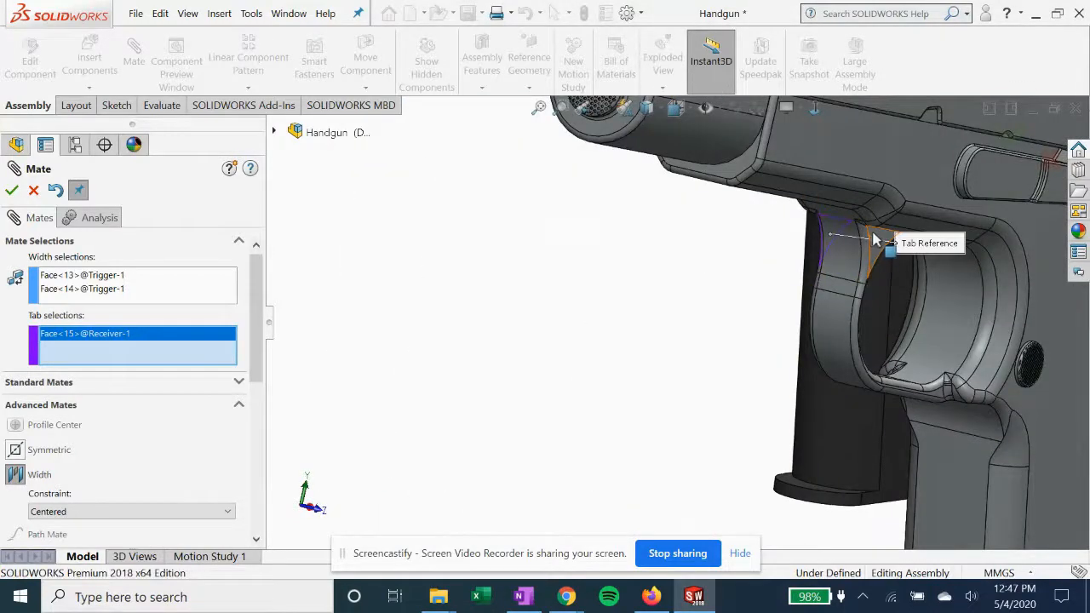
left_click(789, 330)
middle_click_drag(788, 329, 864, 429)
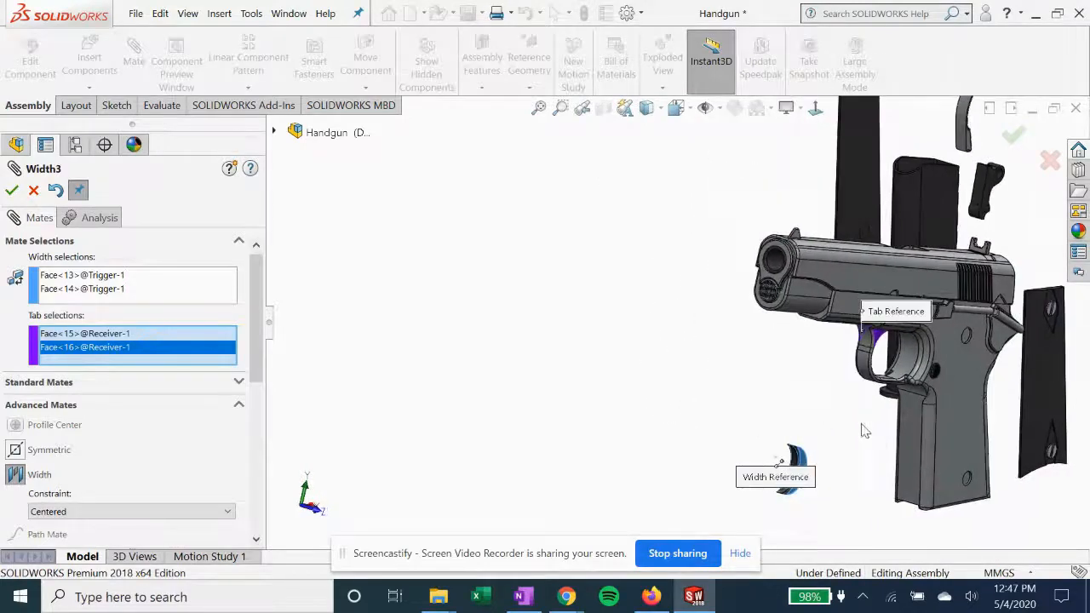
scroll(860, 435, "down", 3)
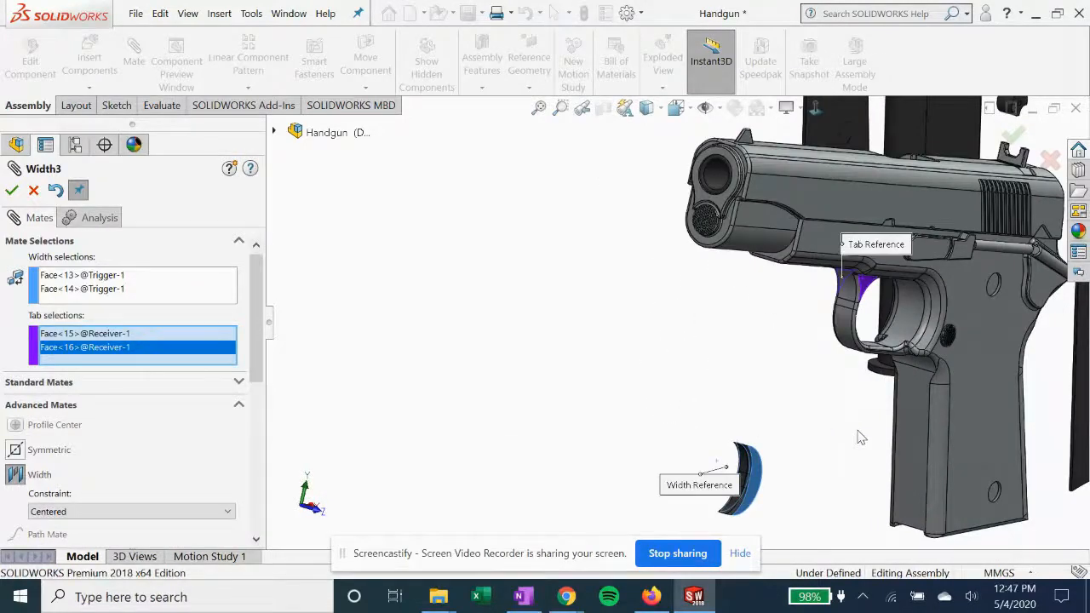
left_click(12, 191)
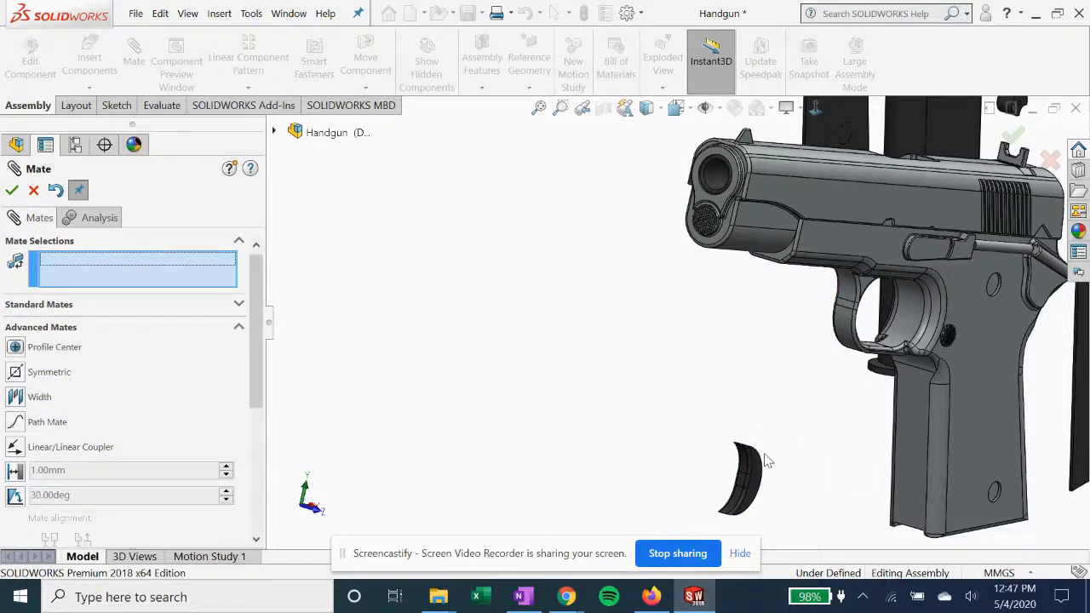
scroll(732, 438, "down", 8)
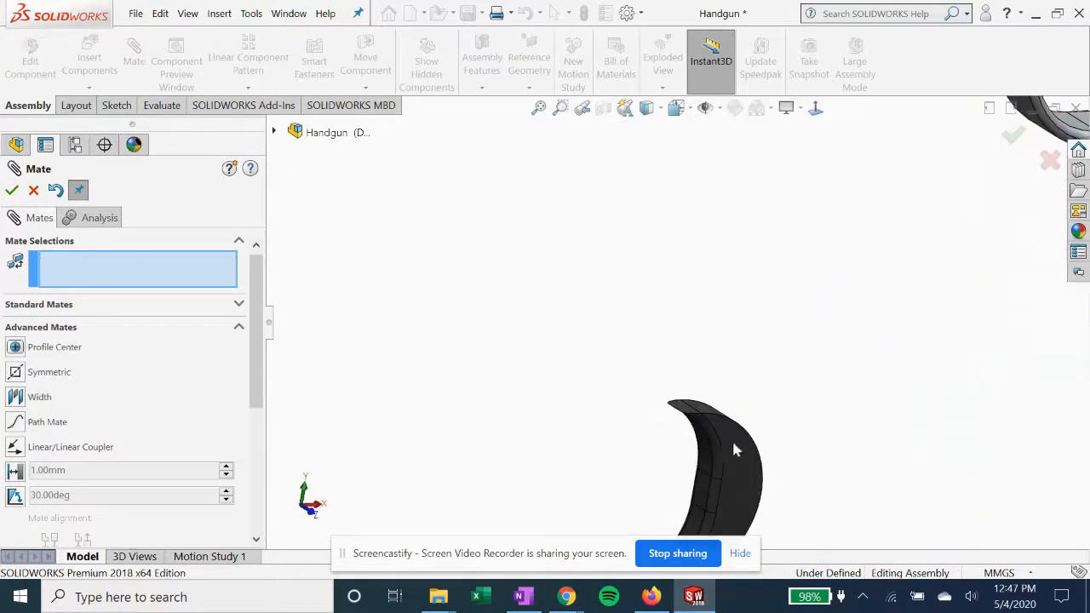
left_click(641, 367)
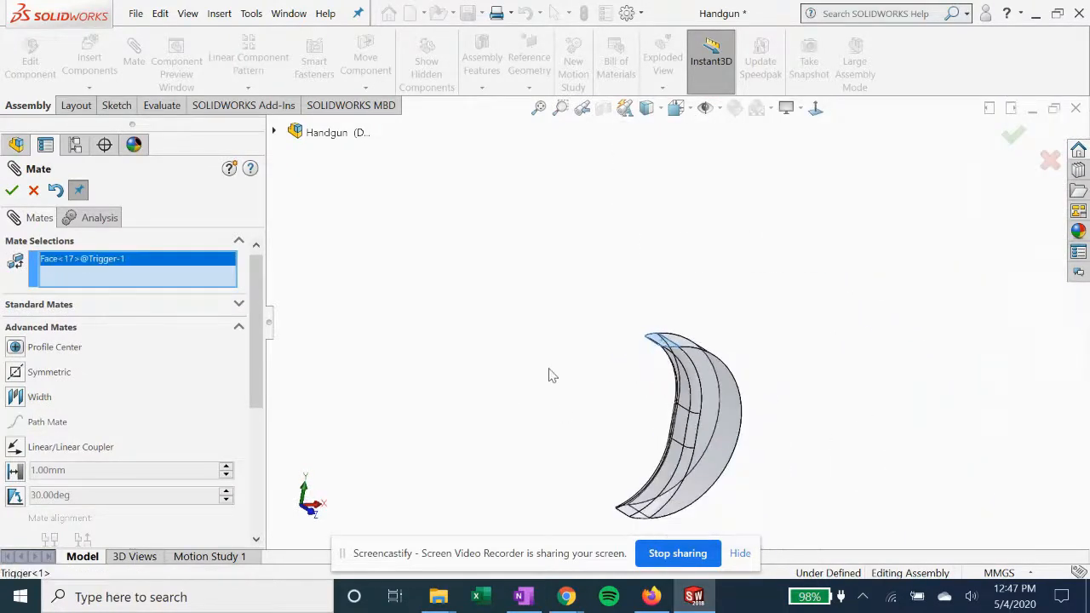
middle_click_drag(581, 409, 691, 239)
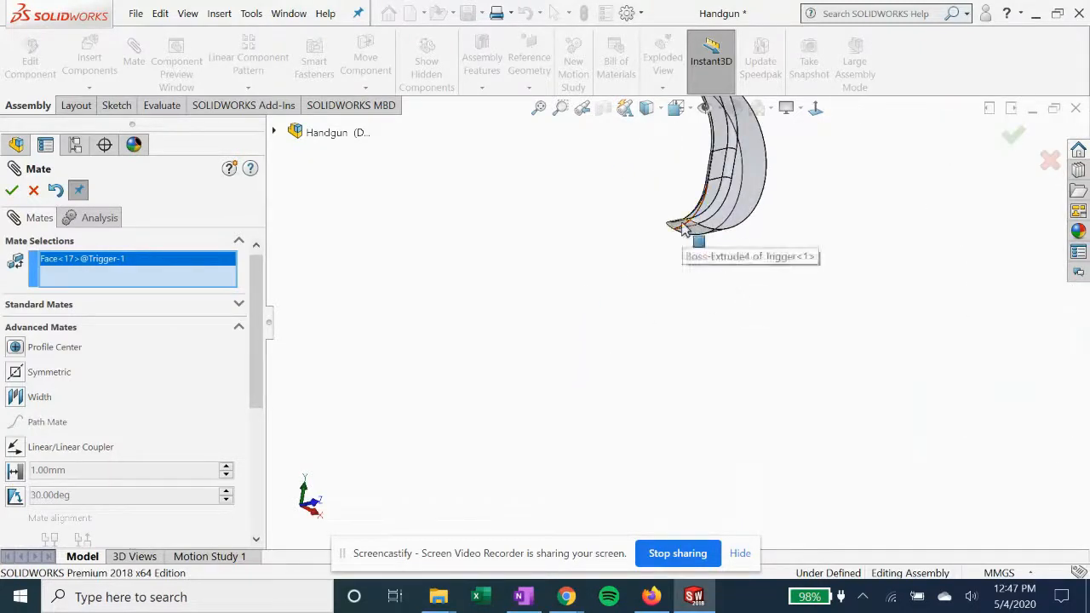
scroll(689, 232, "down", 2)
scroll(660, 264, "down", 3)
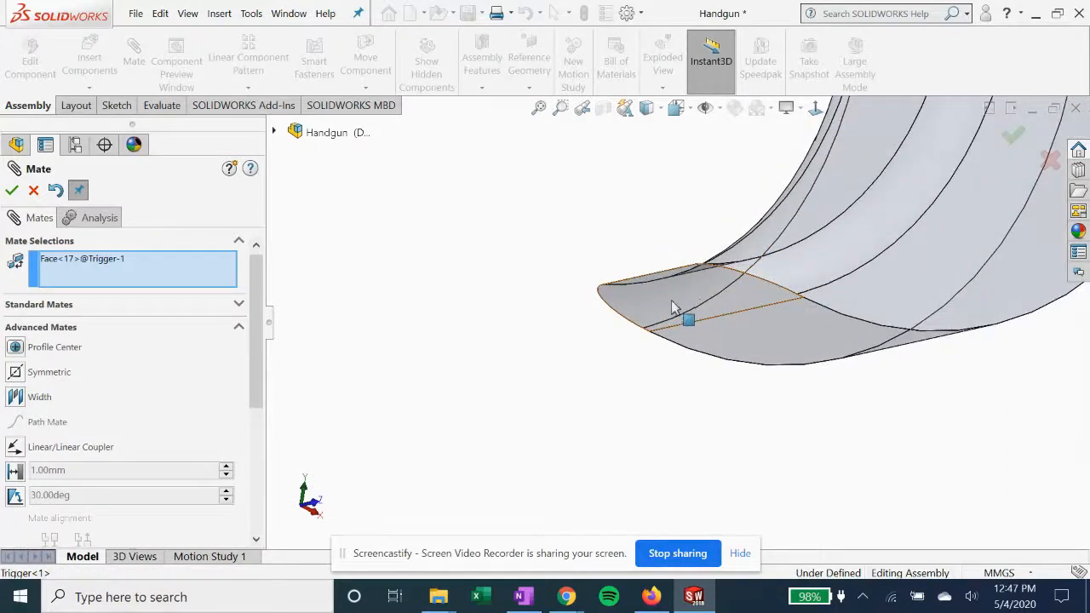
scroll(672, 298, "up", 3)
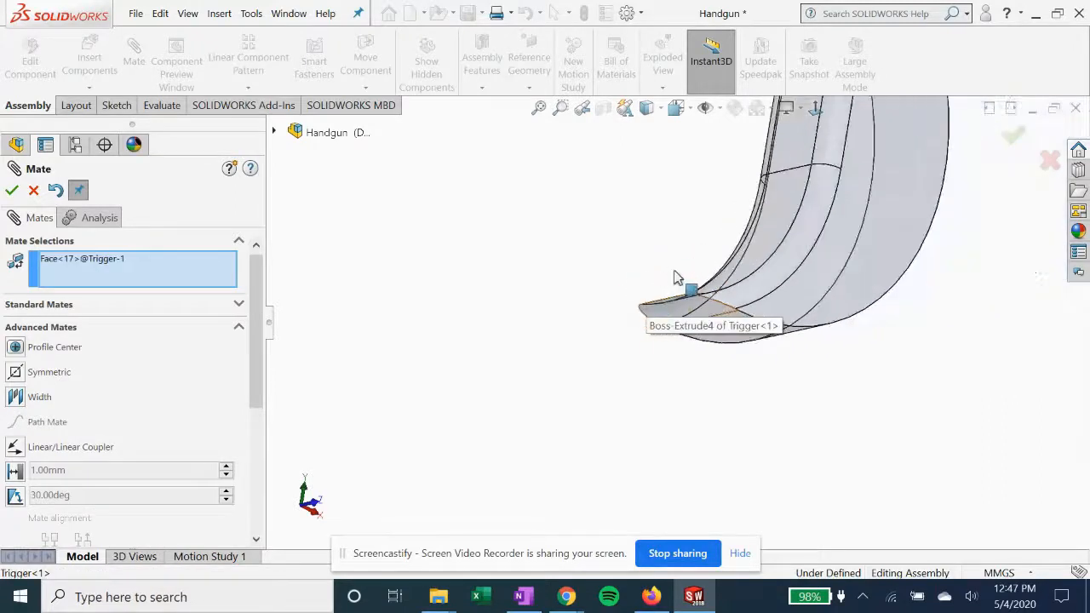
left_click(81, 260)
right_click(81, 260)
left_click(116, 292)
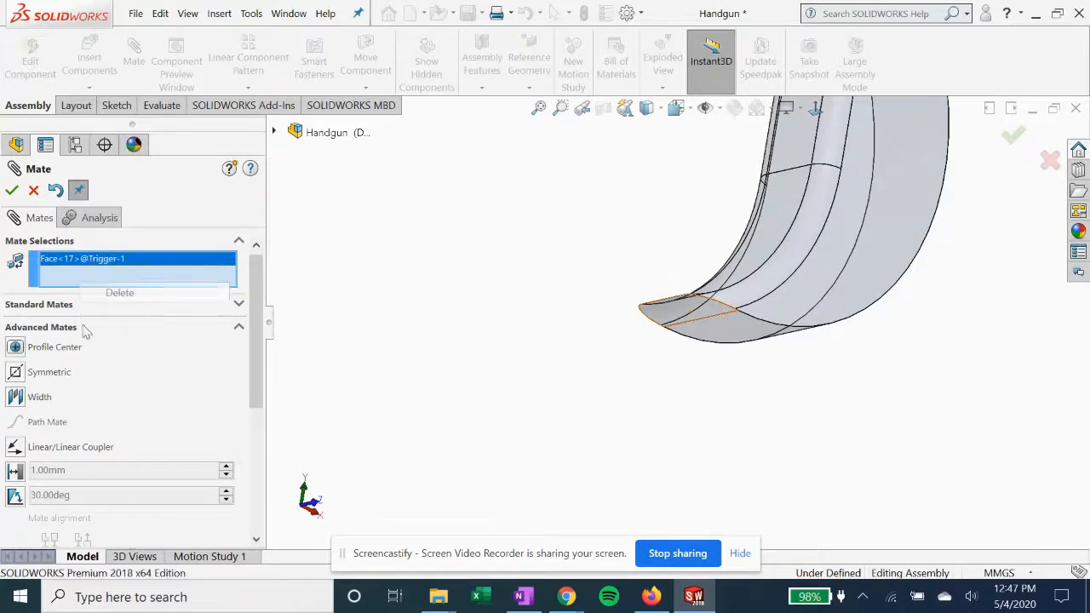
Add a centered width mate between the trigger's lower and upper tip faces and the trigger guard opening's lower and upper inner faces
left_click(16, 397)
middle_click_drag(539, 341, 650, 281)
left_click(700, 315)
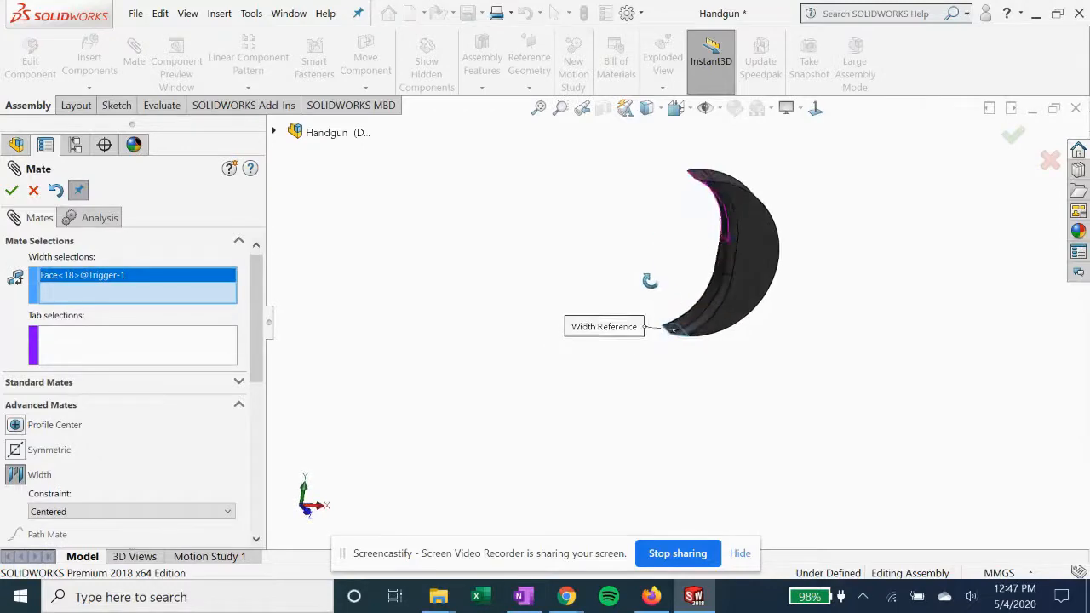
left_click(704, 183)
middle_click_drag(716, 221, 736, 261)
middle_click_drag(807, 274, 906, 226)
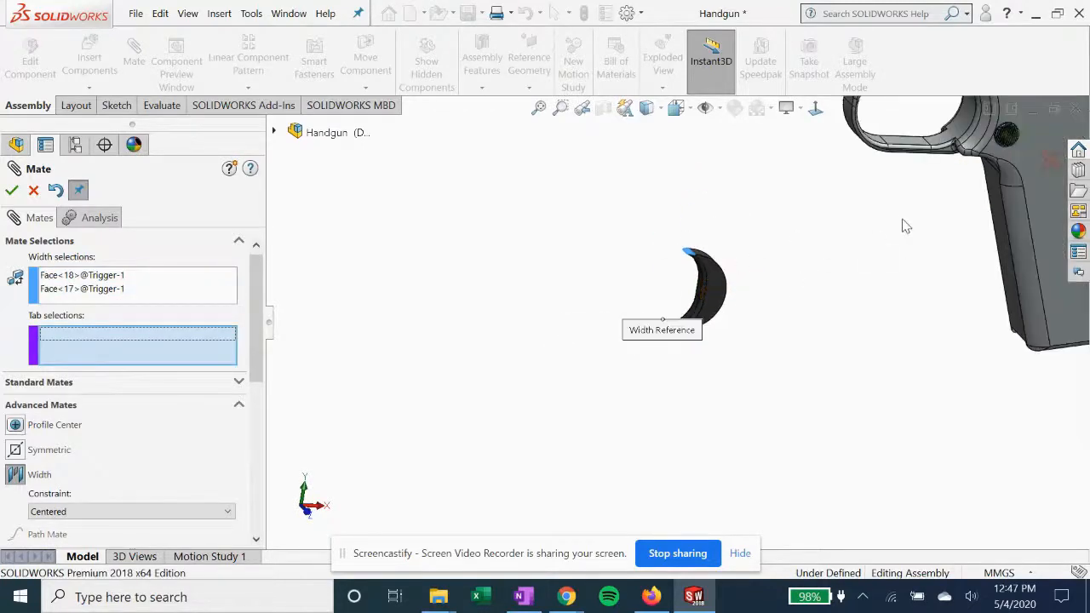
scroll(915, 172, "up", 3)
scroll(913, 175, "down", 5)
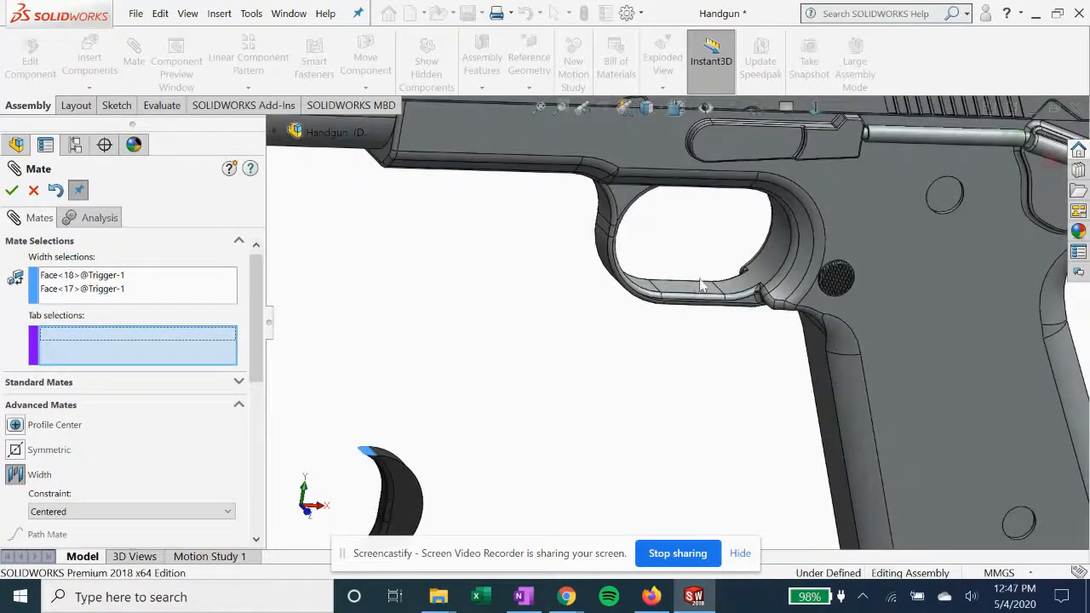
left_click(694, 291)
middle_click_drag(684, 212, 696, 183)
left_click(691, 217)
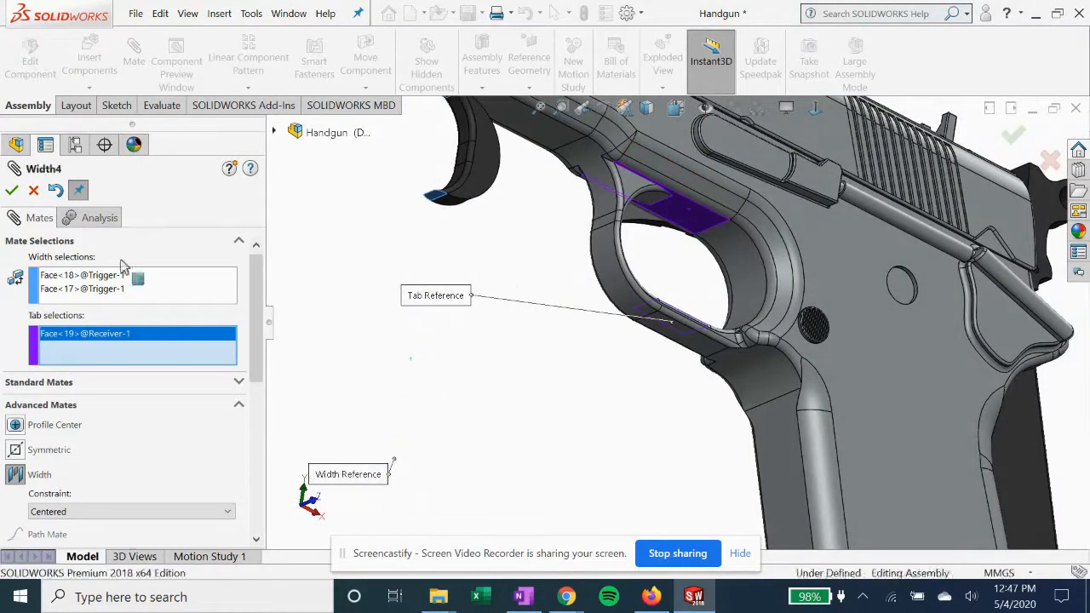
left_click(11, 191)
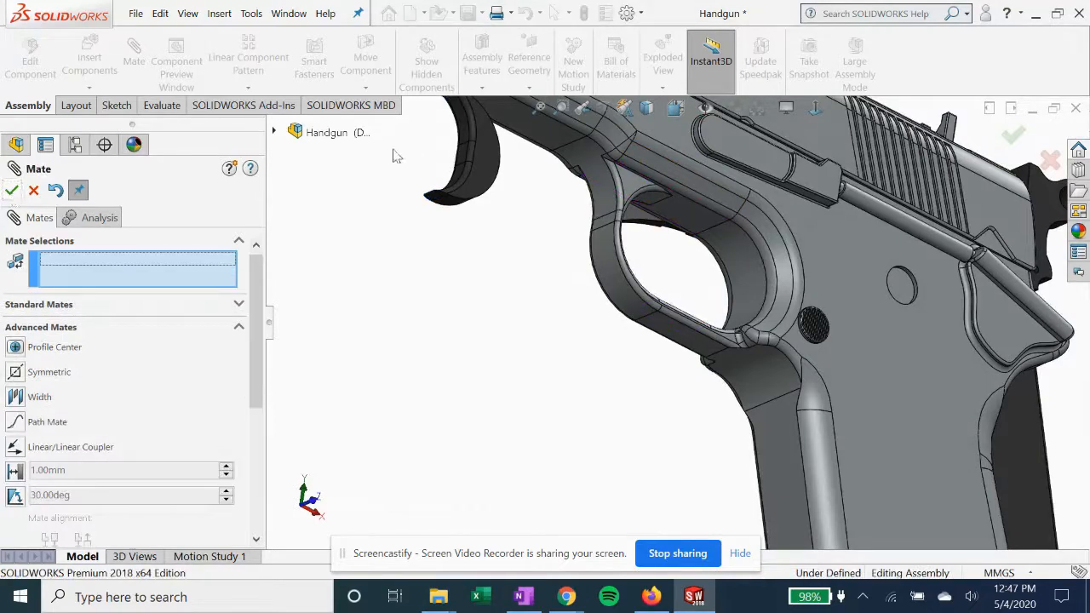
Add an aligned tangent mate between the trigger guard's curved rear inner face and the trigger's convex outer face, then finish mating
middle_click_drag(507, 270, 478, 292)
scroll(478, 292, "up", 2)
scroll(537, 307, "down", 2)
left_click(767, 368)
middle_click_drag(645, 378, 549, 298)
left_click(549, 298)
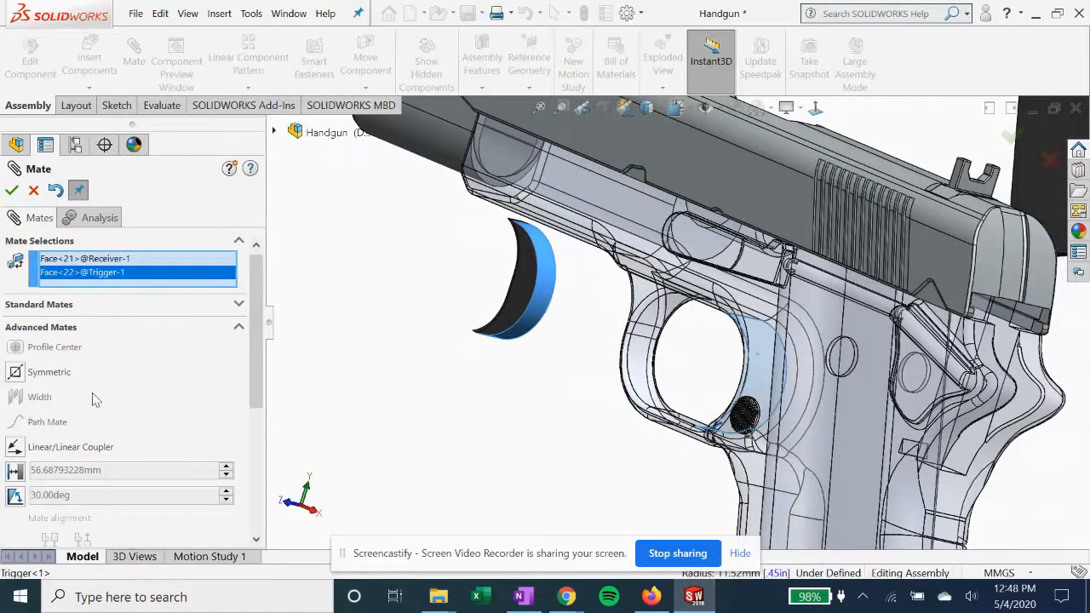
scroll(94, 400, "up", 1)
left_click(36, 315)
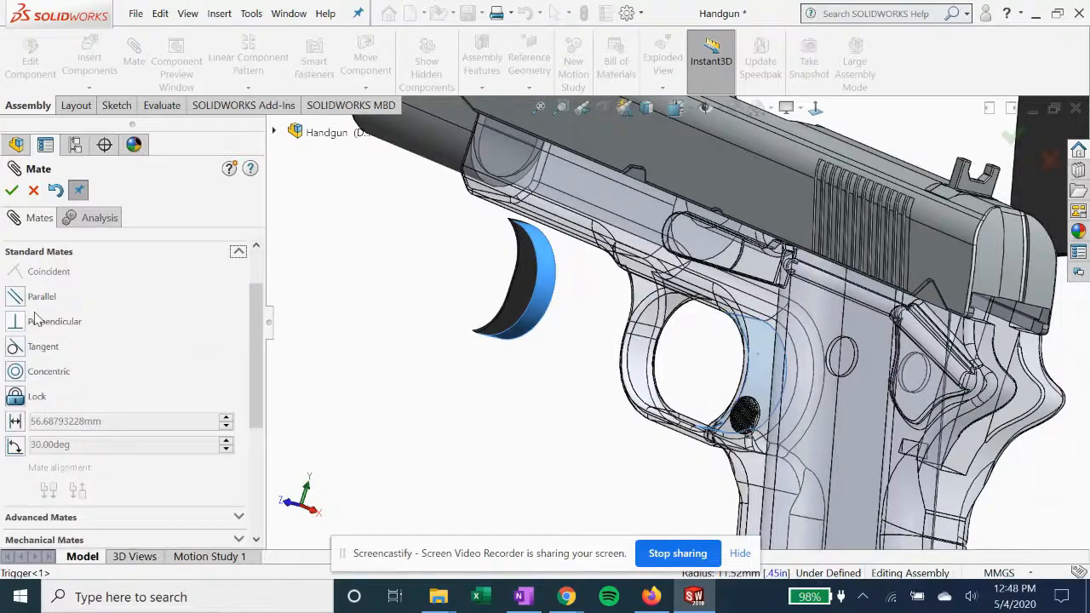
left_click(15, 347)
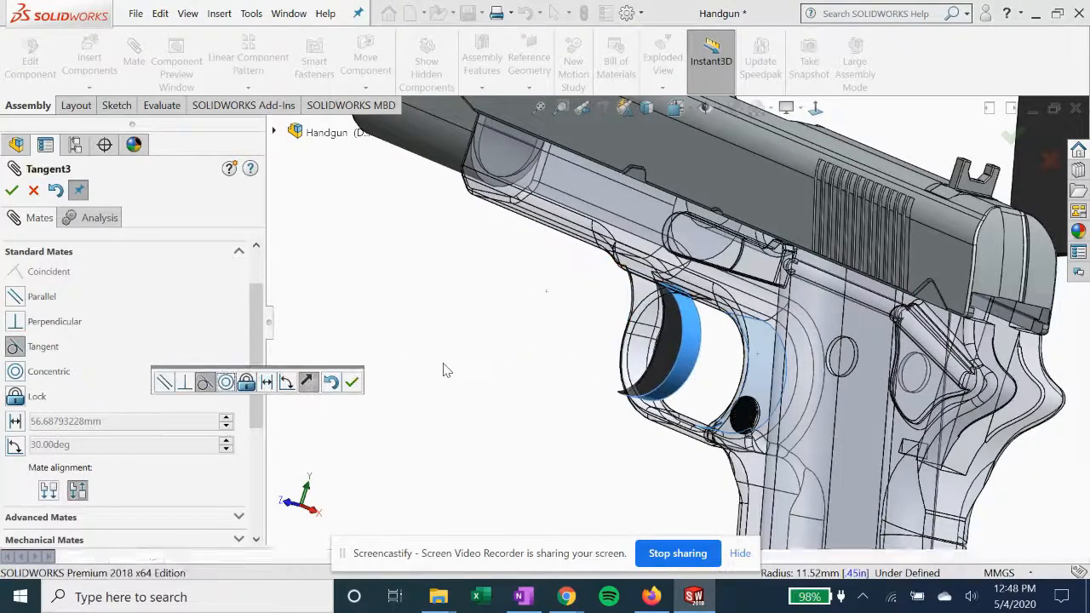
left_click(48, 492)
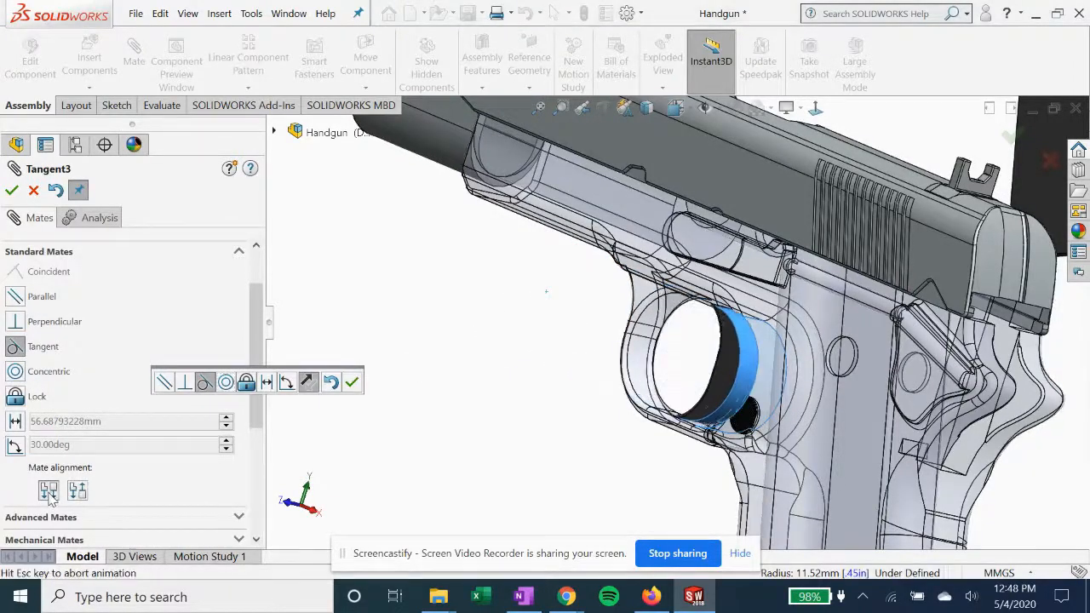
middle_click_drag(435, 349, 507, 378)
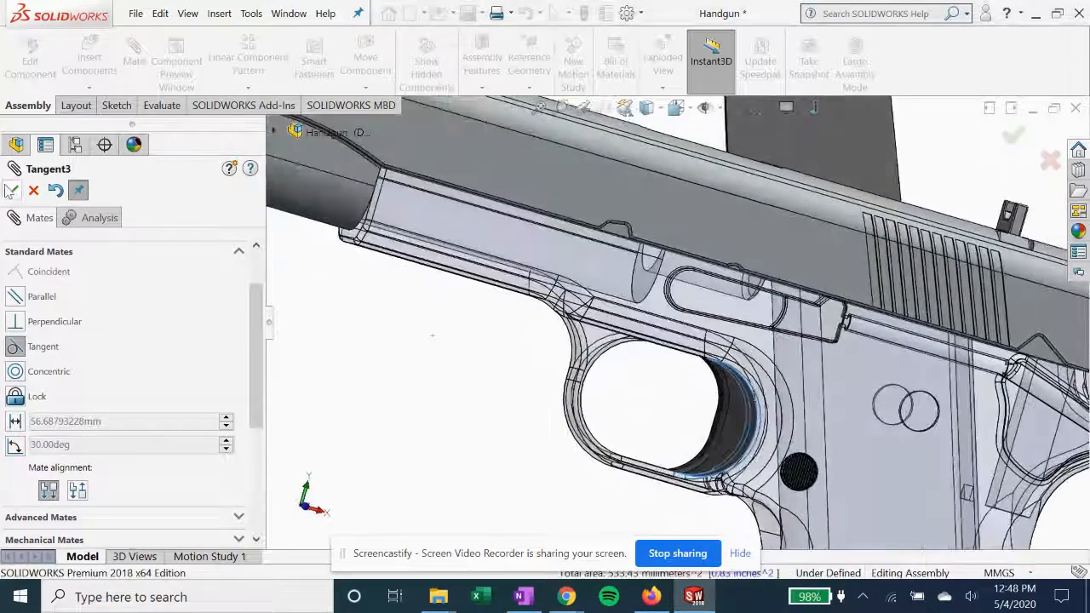
left_click(12, 191)
key("Escape")
Start a centered width mate with the receiver grip's two opposite flat side faces as its width selections
scroll(562, 403, "up", 4)
middle_click_drag(567, 397, 570, 404)
scroll(570, 404, "up", 2)
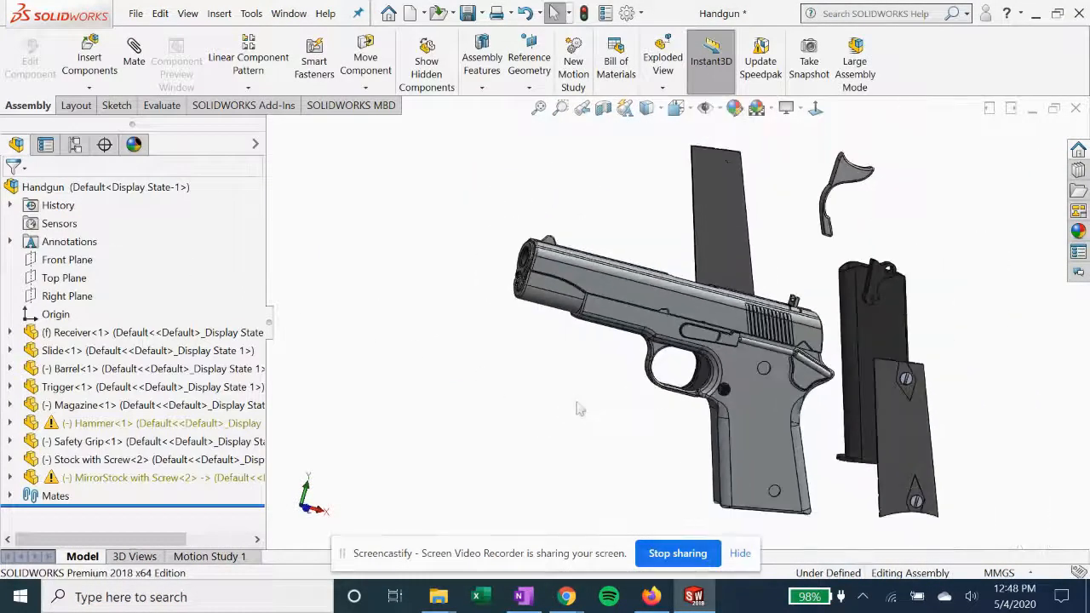
middle_click_drag(848, 341, 754, 362)
scroll(753, 356, "up", 3)
scroll(837, 480, "down", 3)
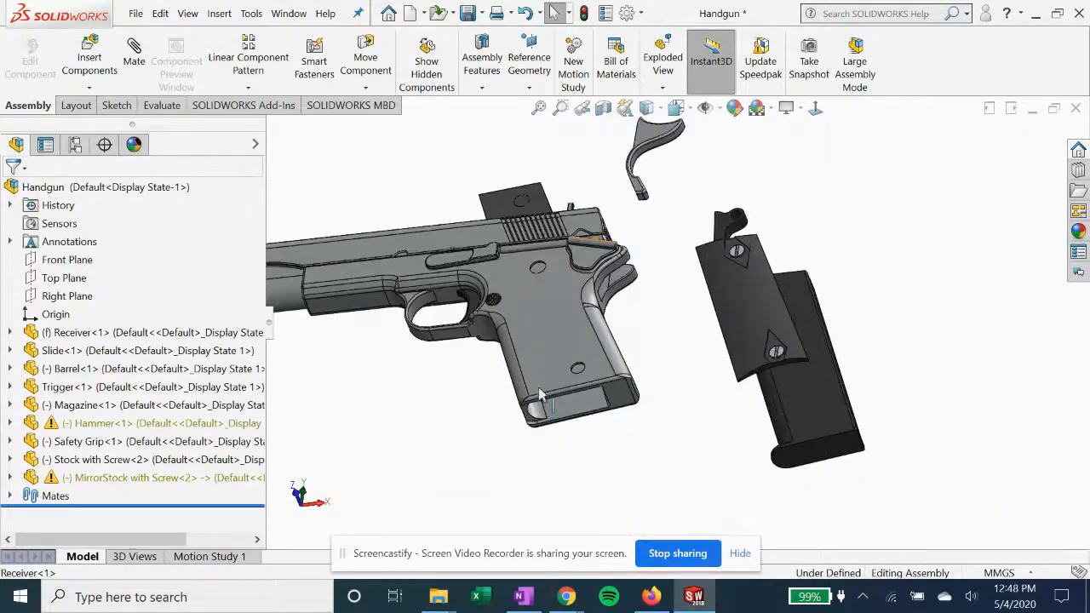
left_click(133, 53)
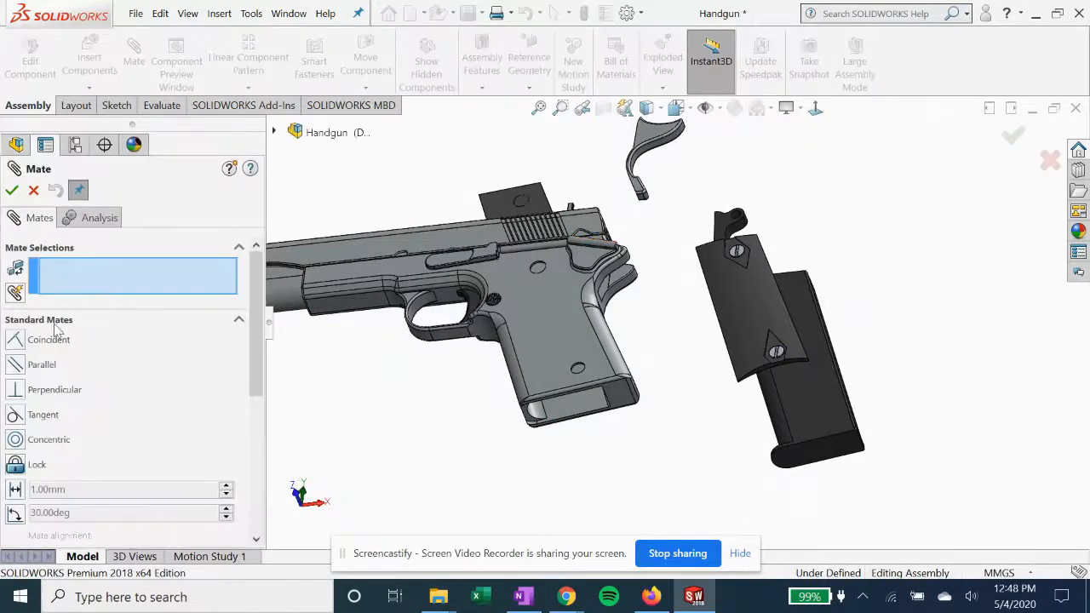
scroll(75, 436, "down", 4)
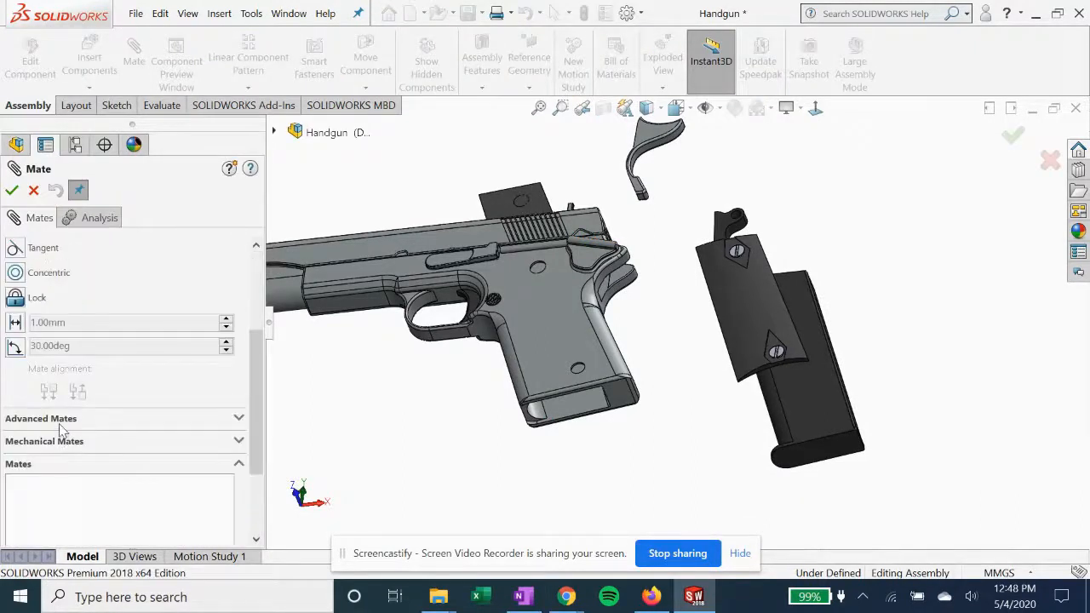
scroll(63, 432, "down", 3)
scroll(75, 342, "up", 3)
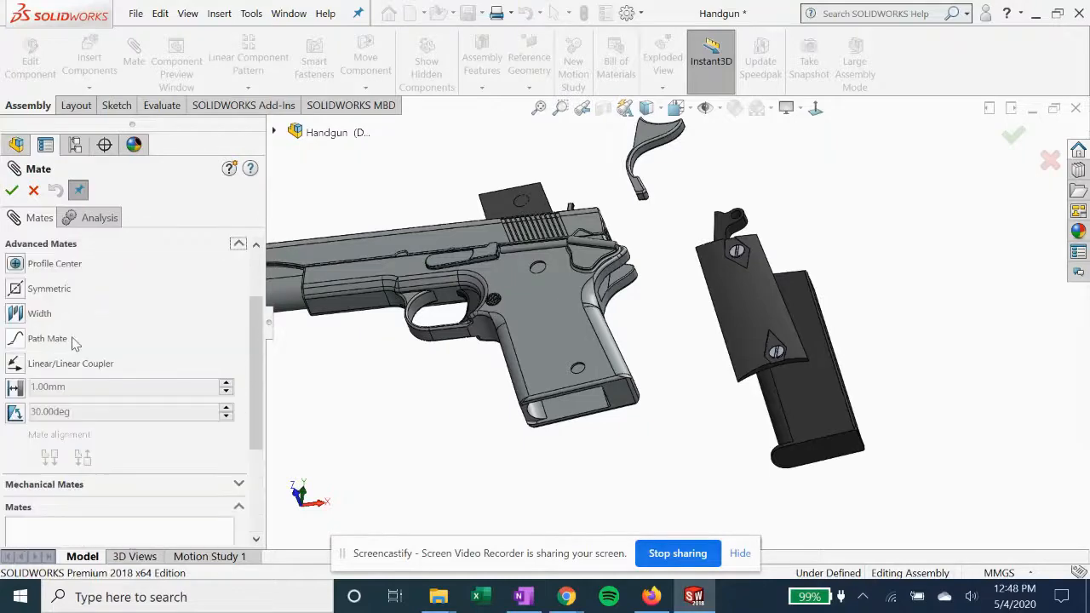
left_click(16, 313)
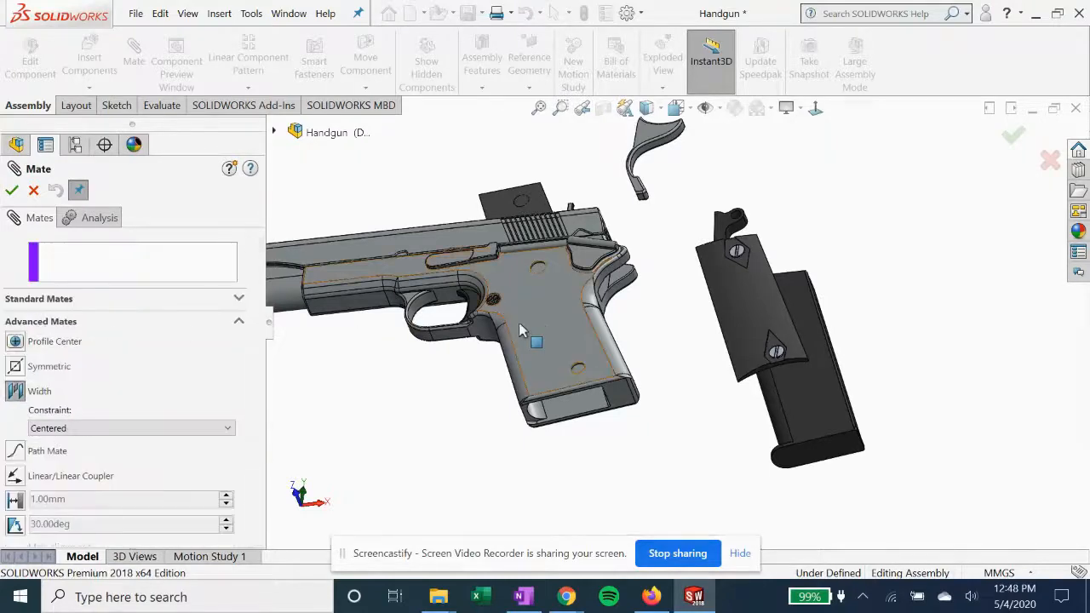
left_click(586, 386)
middle_click_drag(616, 419, 477, 428)
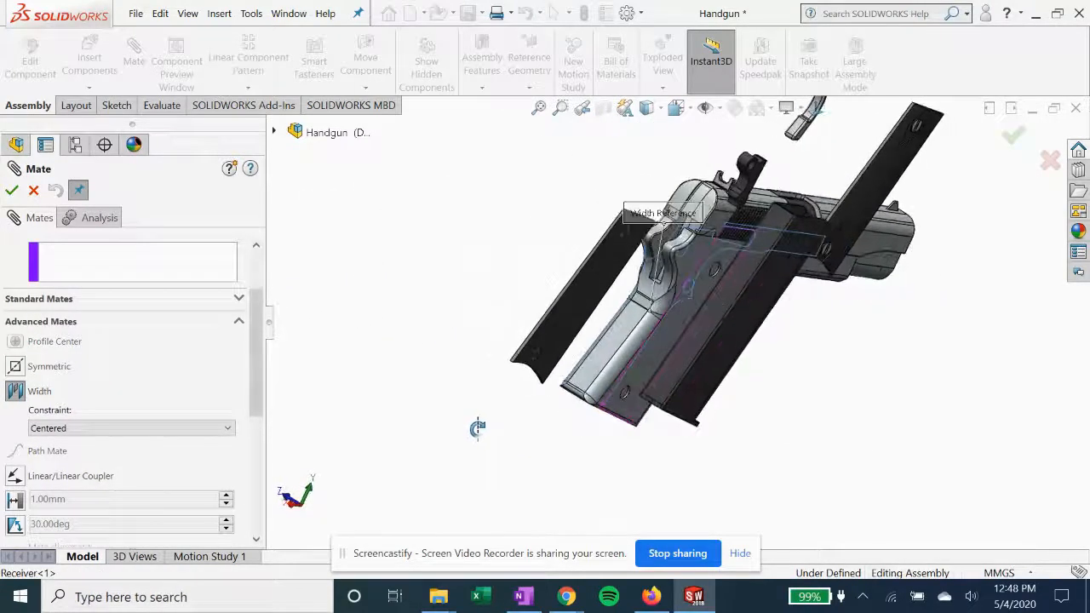
left_click(679, 328)
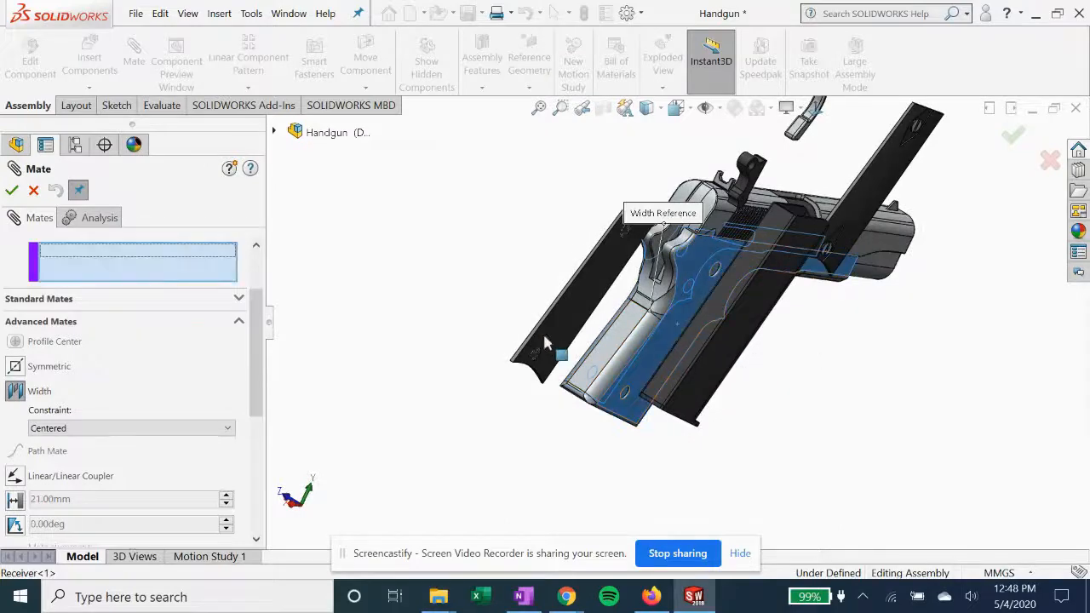
Complete the width mate using the magazine's two opposite flat side faces as tab selections
left_click(761, 326)
middle_click_drag(761, 326, 873, 305)
left_click(880, 274)
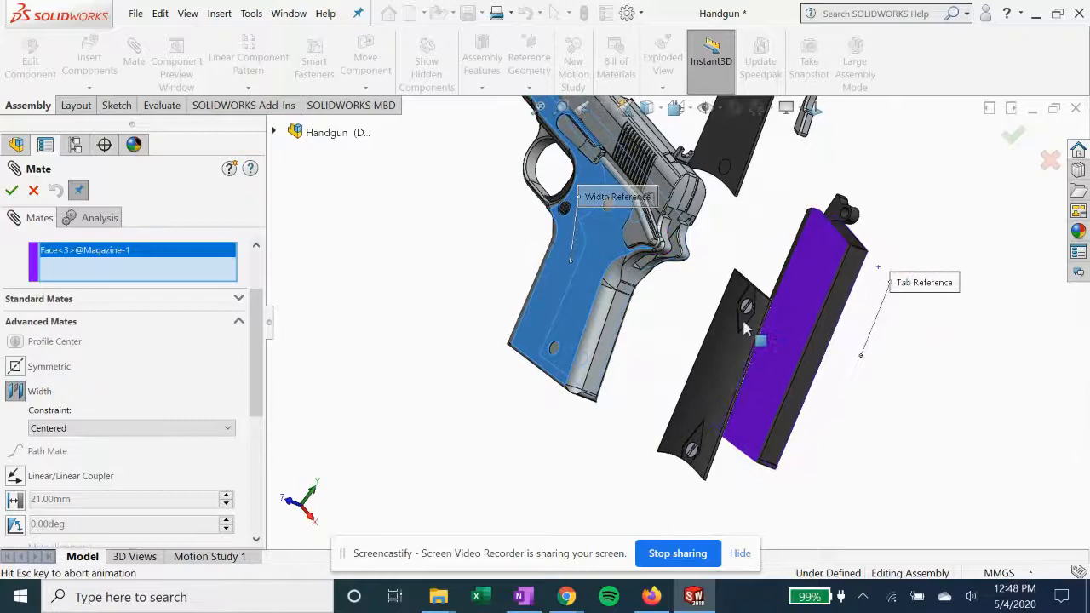
left_click(11, 190)
Add a coincident mate between the magazine's flat rear face and the rear inner face of the receiver's magazine well
middle_click_drag(562, 319, 614, 187)
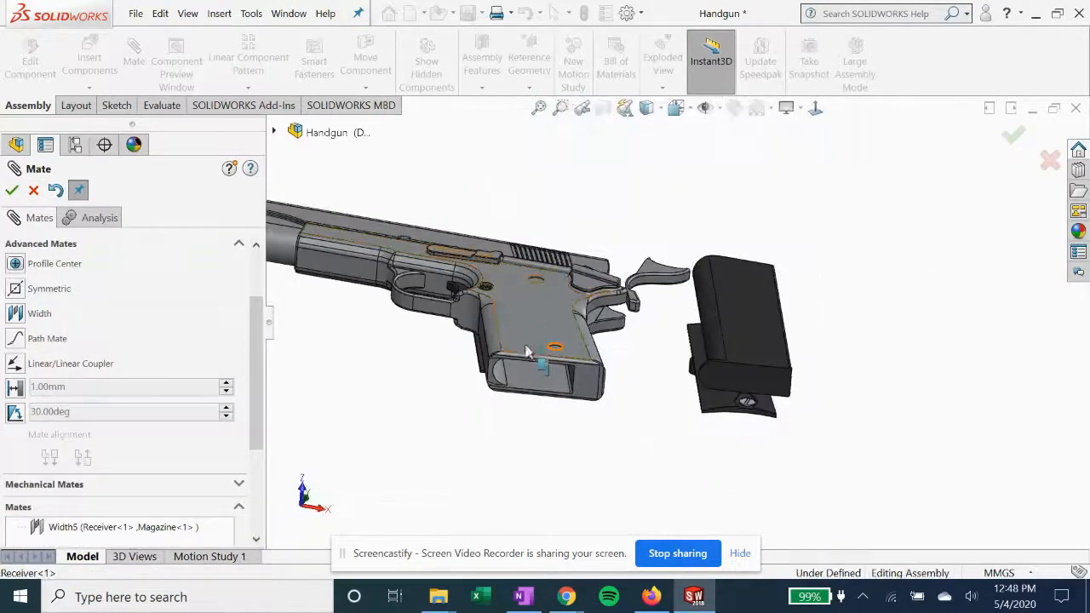
scroll(527, 365, "down", 4)
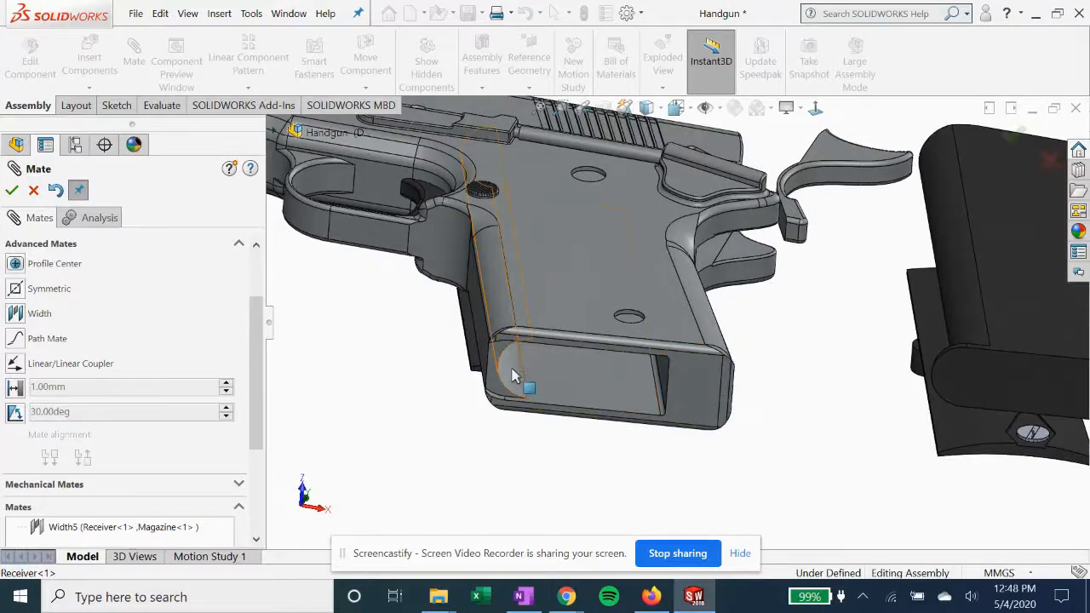
middle_click_drag(513, 369, 487, 359)
scroll(581, 378, "up", 2)
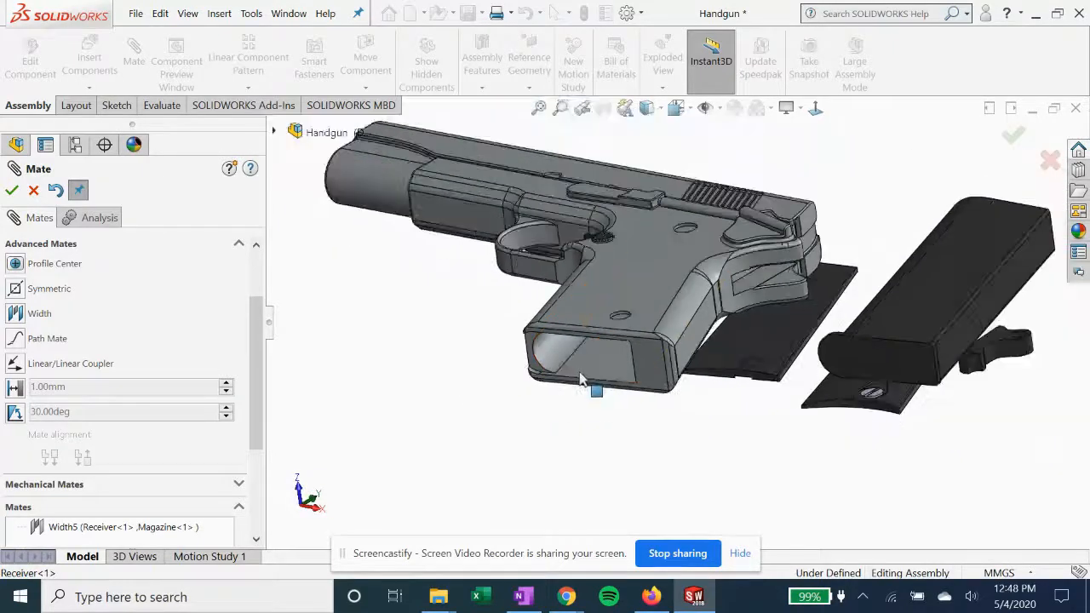
left_click(998, 304)
middle_click_drag(645, 378, 609, 366)
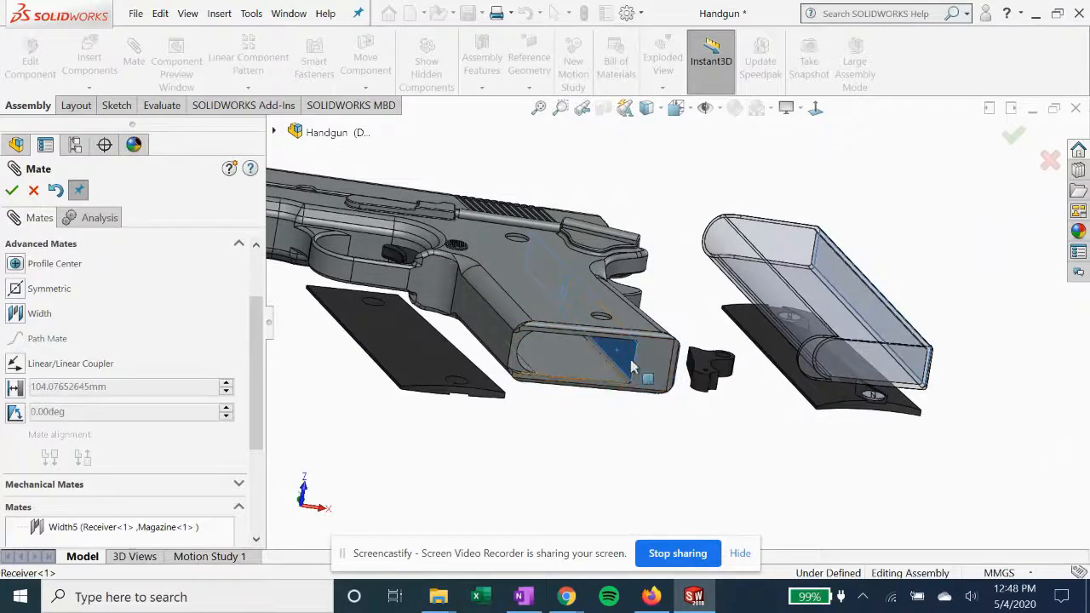
scroll(51, 351, "up", 2)
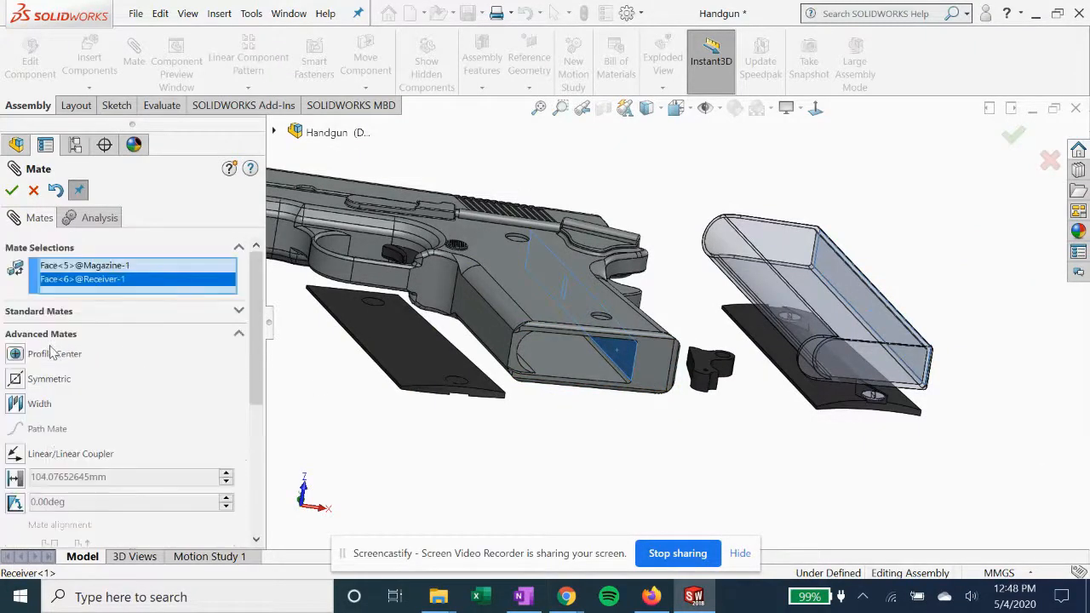
left_click(60, 314)
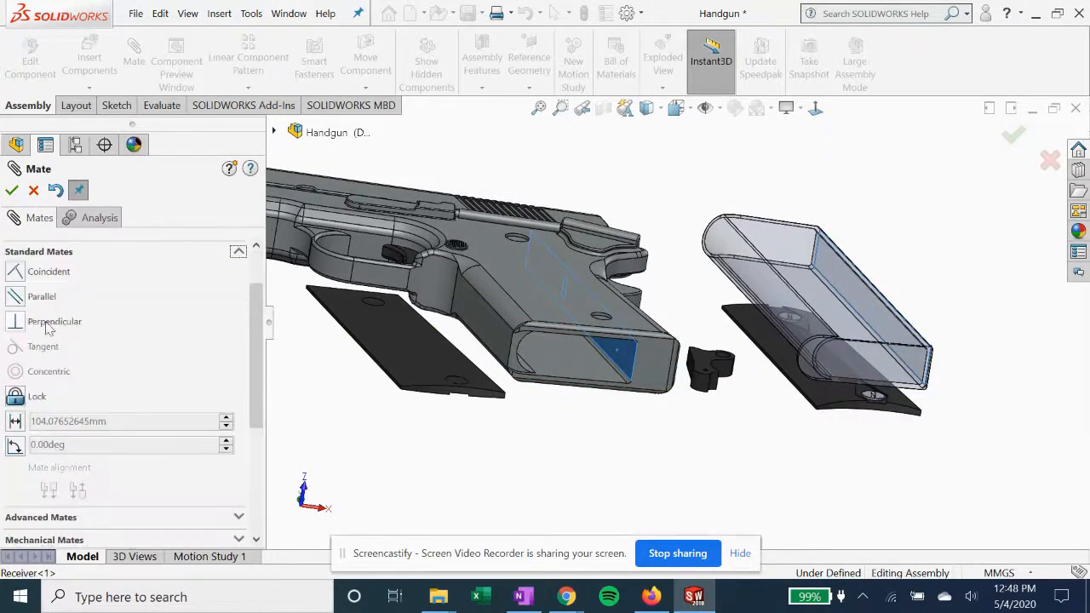
left_click(15, 273)
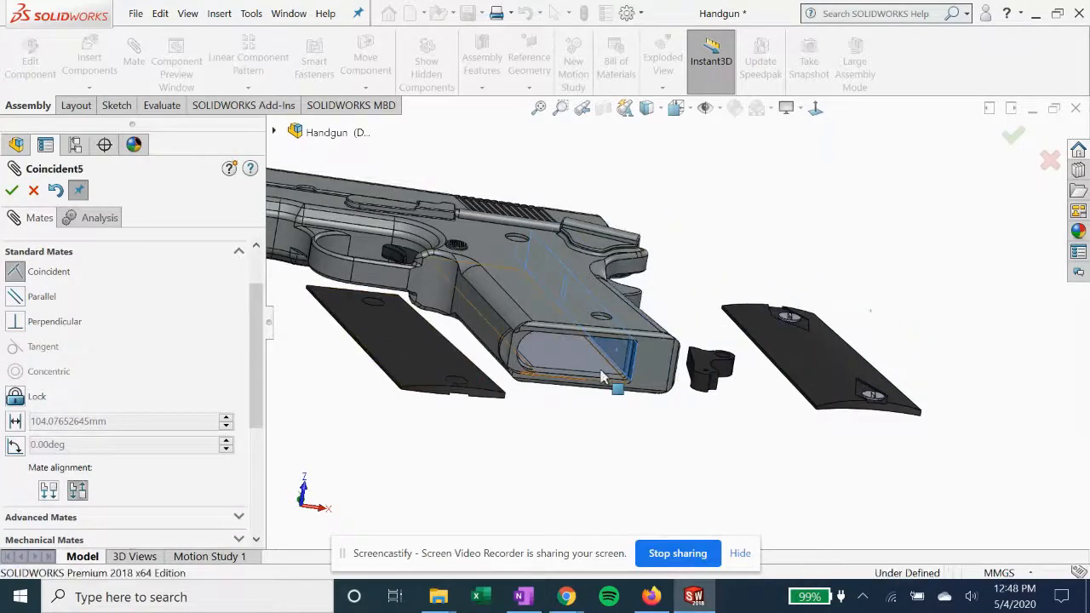
middle_click_drag(590, 388, 573, 279)
scroll(584, 384, "down", 3)
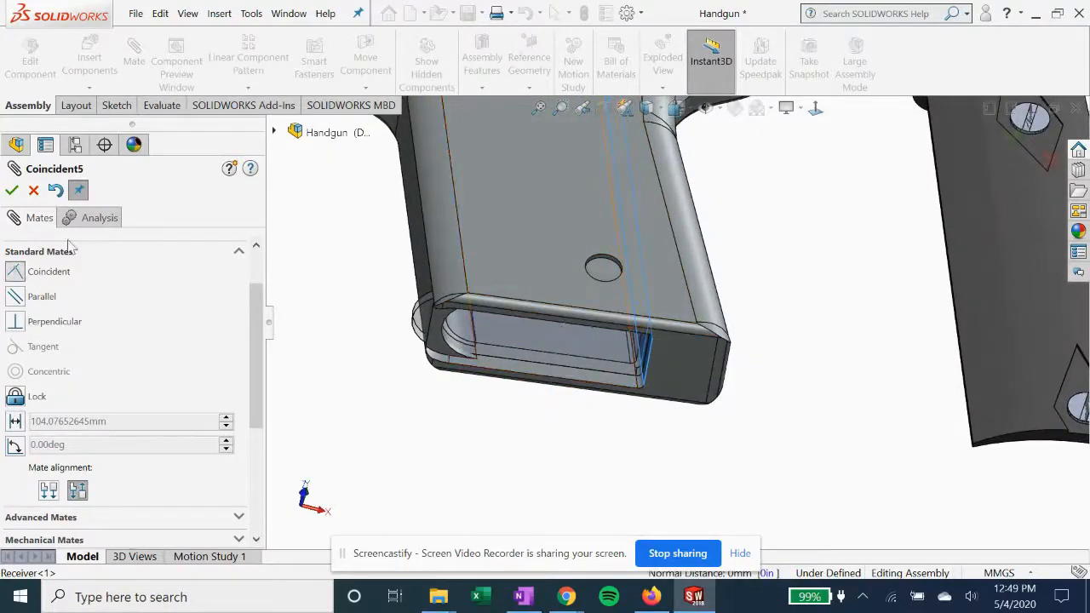
left_click(11, 191)
Add a coincident mate between the receiver grip's lower front end face and the curved lip face at the magazine's base, then finish mating
middle_click_drag(362, 307, 527, 406)
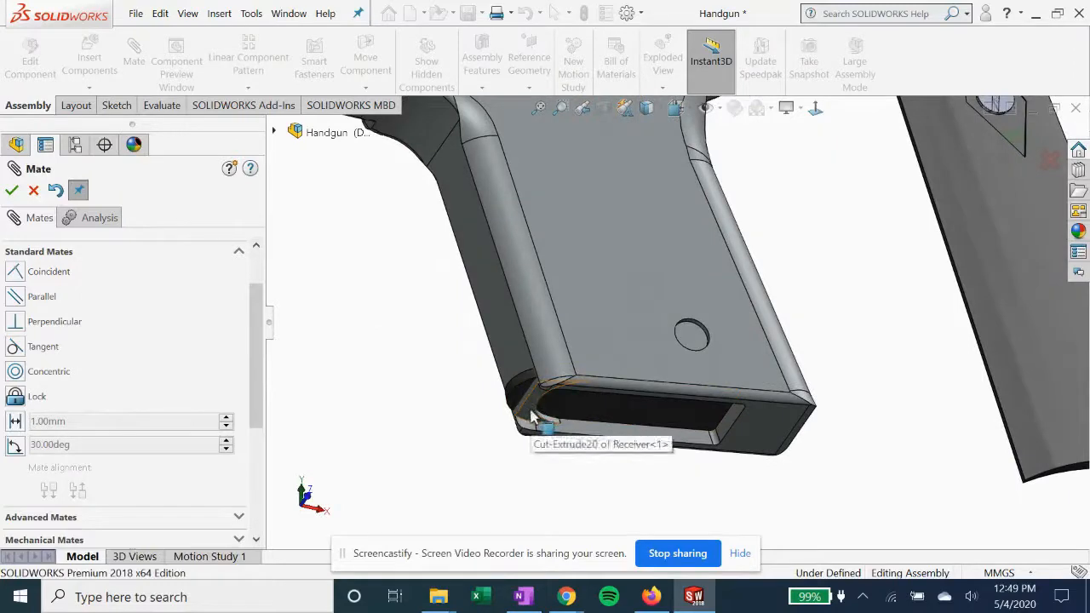
left_click(532, 416)
middle_click_drag(470, 333, 535, 414)
left_click(533, 404)
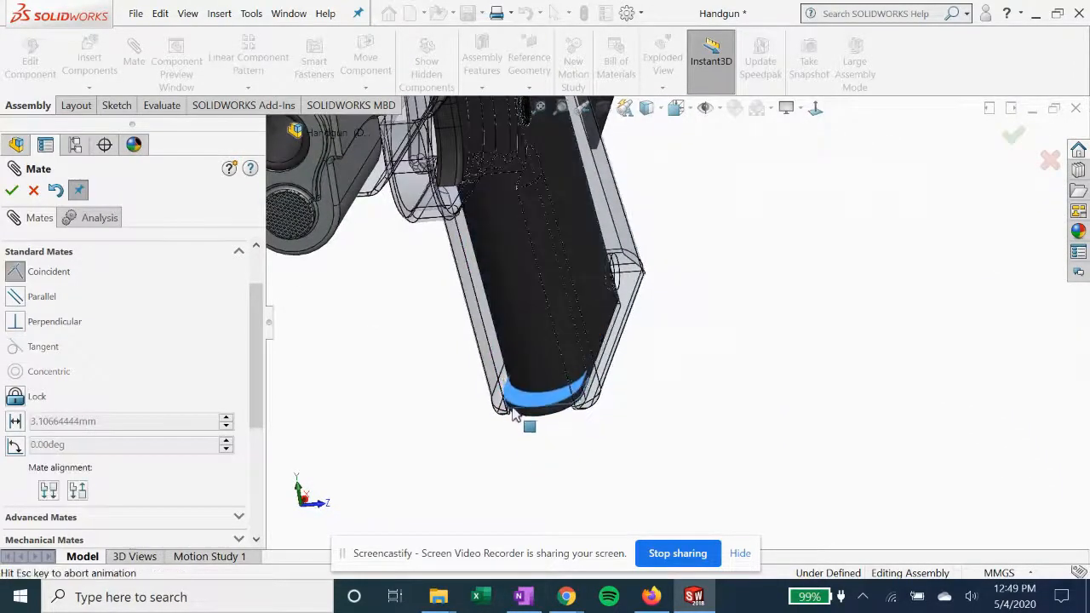
middle_click_drag(503, 429, 452, 375)
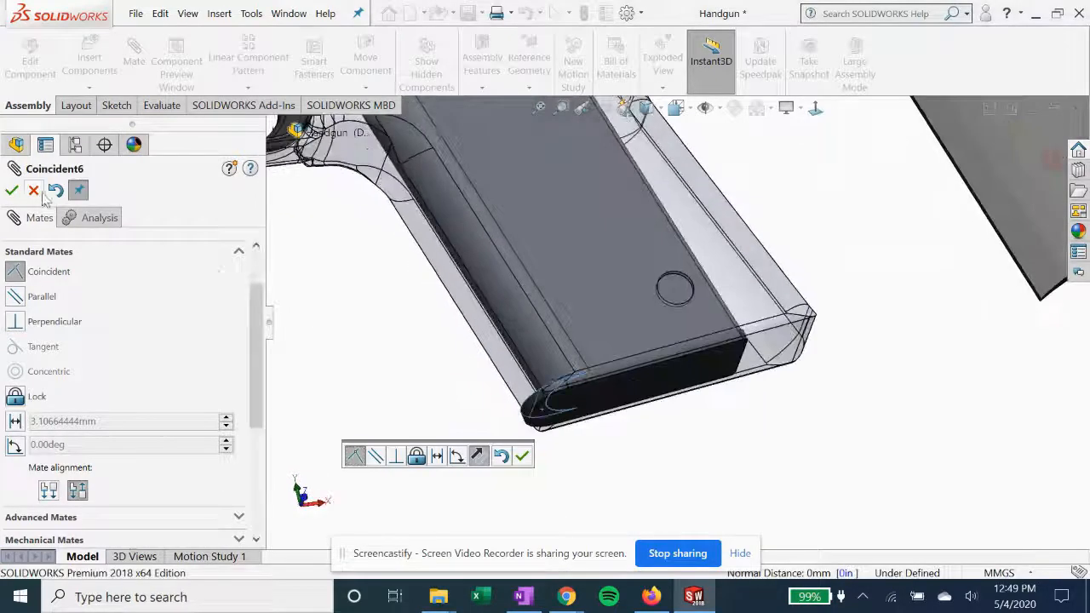
left_click(13, 191)
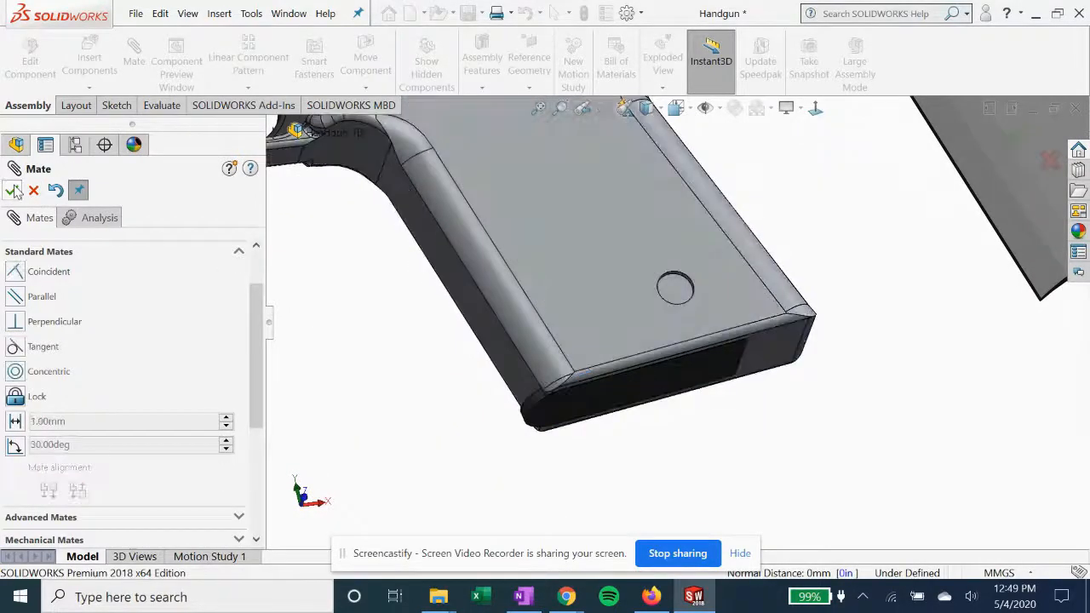
left_click(15, 191)
Start a centered width mate for the hammer with the receiver's two opposite flat side faces as width selections
scroll(531, 316, "up", 4)
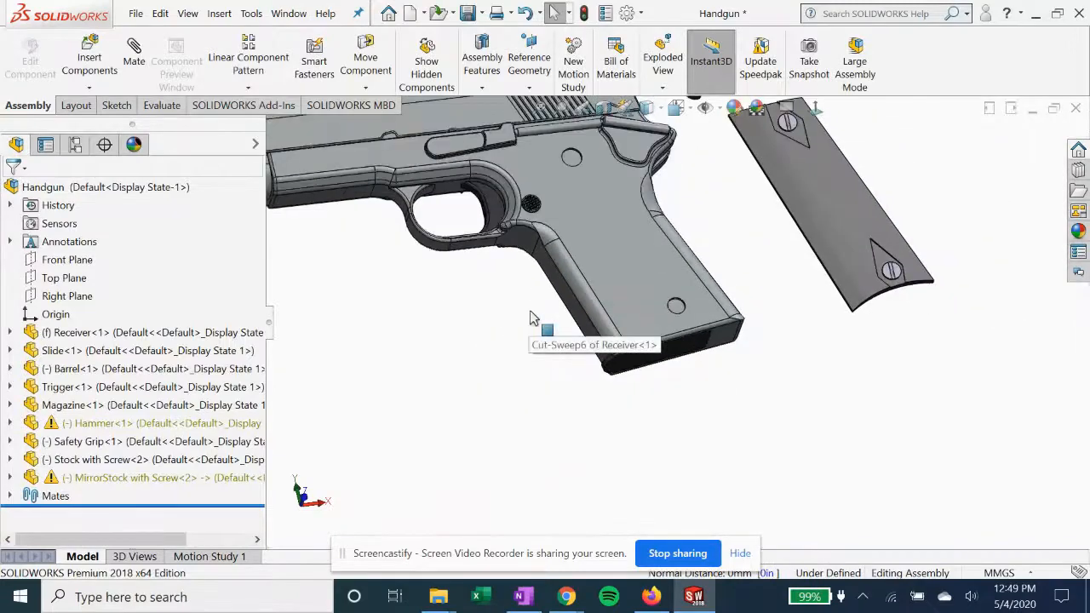
middle_click_drag(497, 235, 474, 246)
scroll(475, 246, "up", 6)
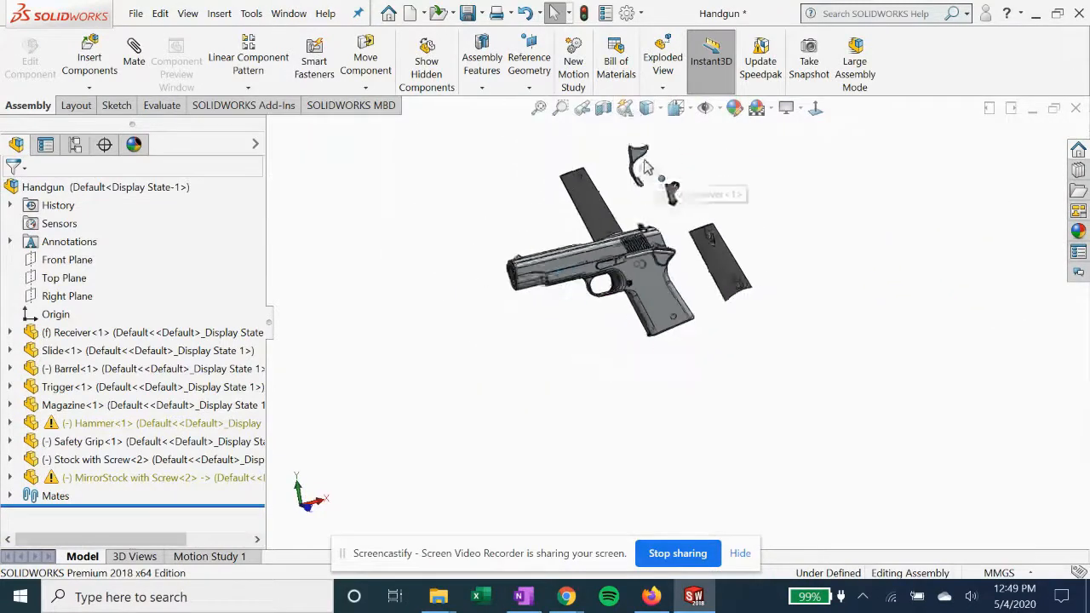
middle_click_drag(674, 253, 719, 267)
scroll(691, 243, "down", 3)
scroll(718, 267, "down", 5)
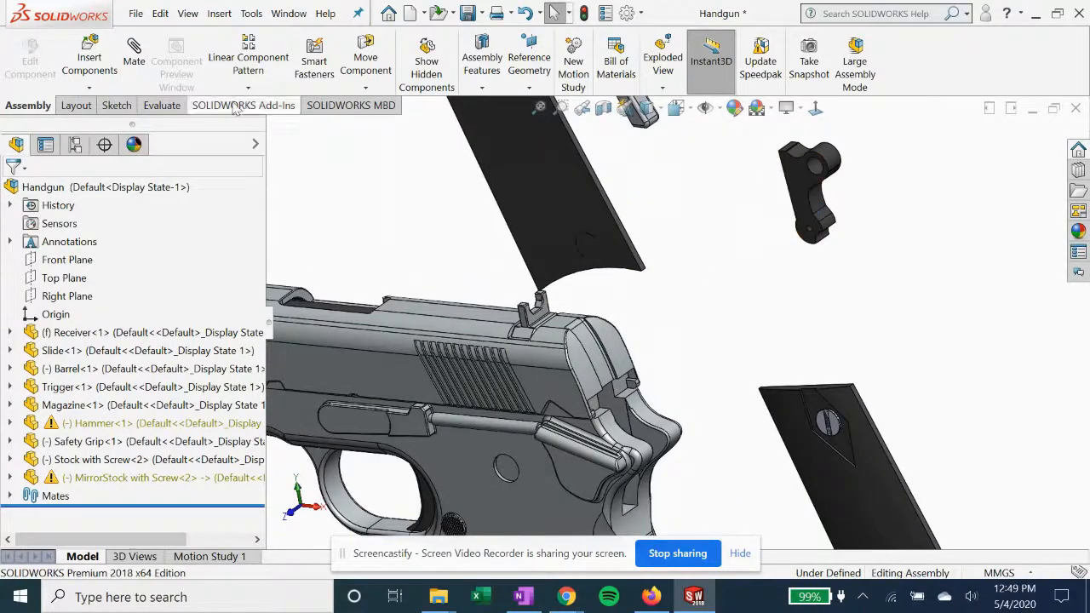
left_click(133, 49)
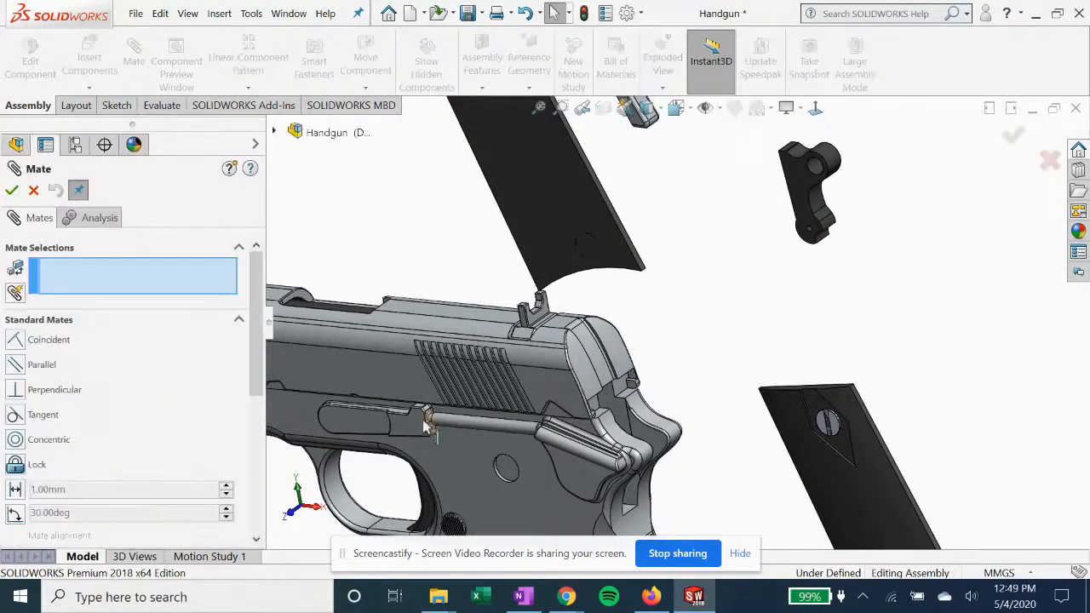
scroll(85, 419, "down", 3)
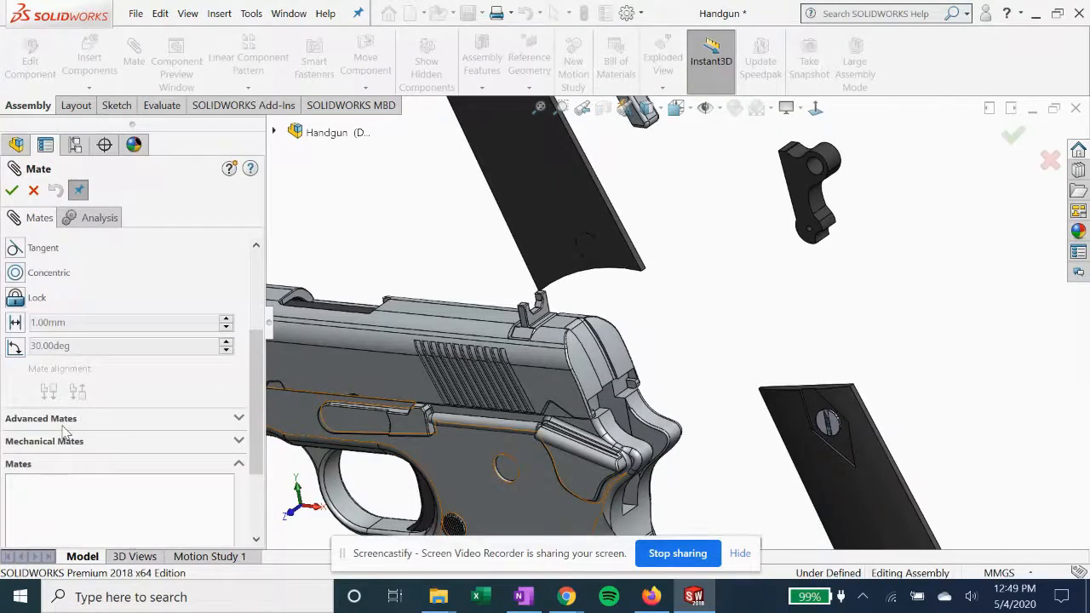
left_click(69, 426)
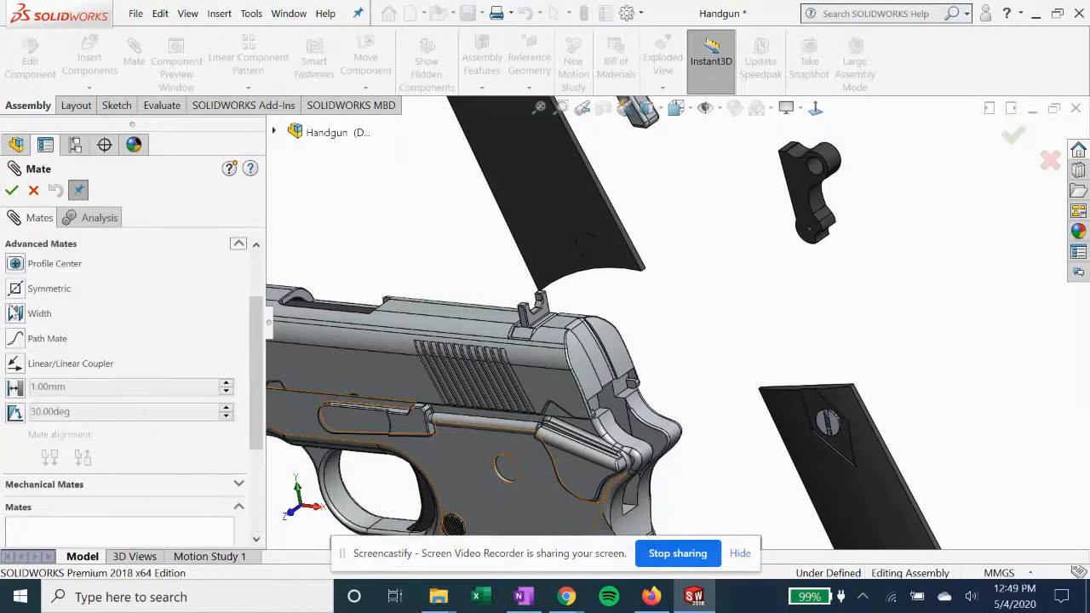
left_click(15, 314)
middle_click_drag(289, 481, 704, 409)
left_click(686, 422)
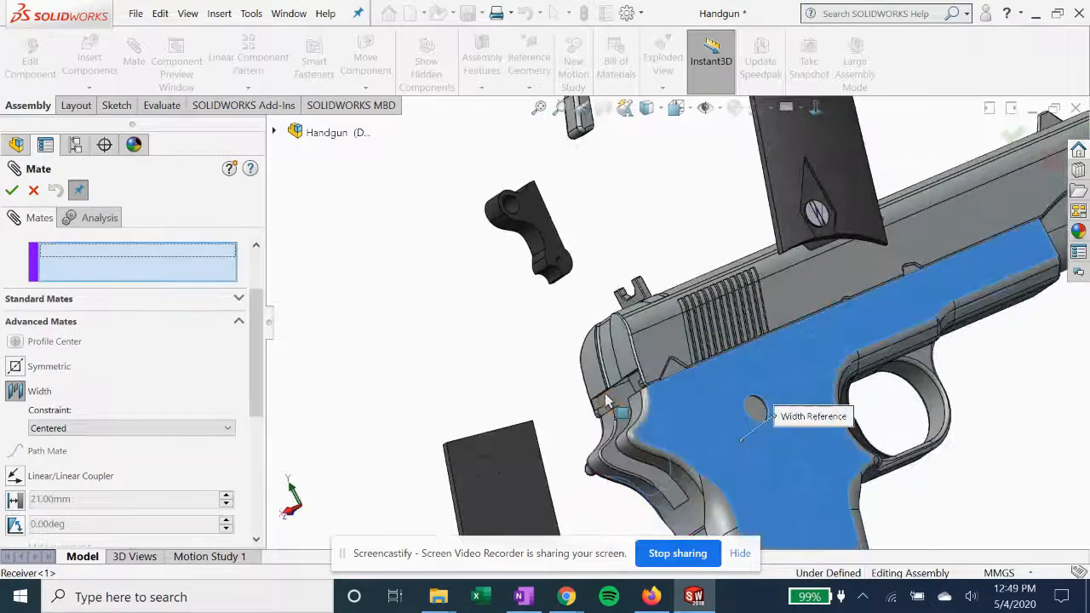
Complete the width mate using the hammer's two opposite flat side faces as tab selections
left_click(562, 229)
middle_click_drag(469, 244, 824, 230)
left_click(836, 224)
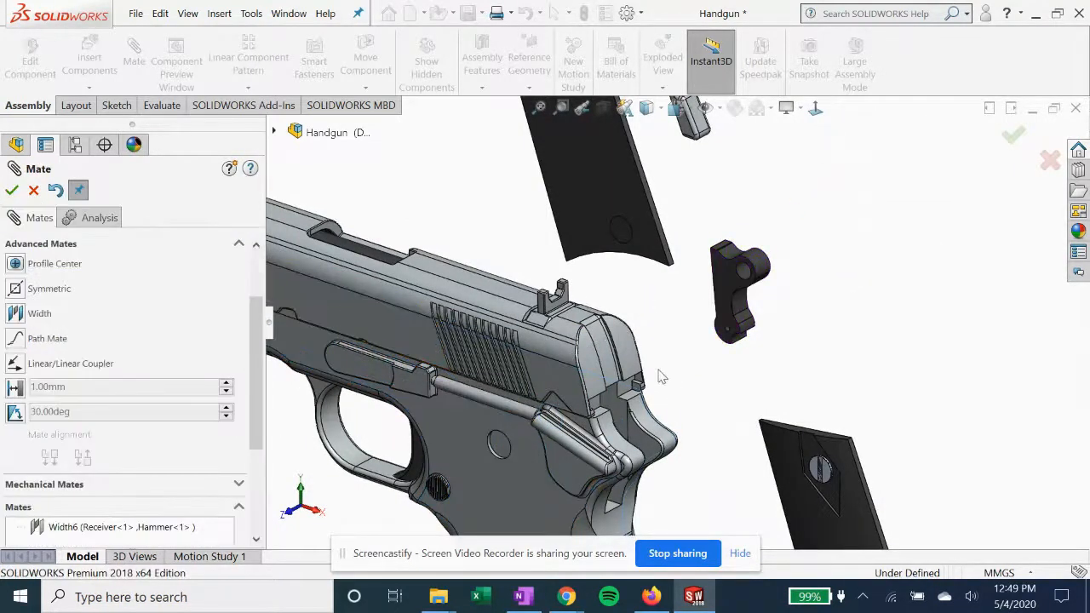
Add a parallel mate between the slide's flat top face behind the rear sight and the hammer's flat top end face
scroll(113, 358, "up", 2)
scroll(112, 358, "up", 1)
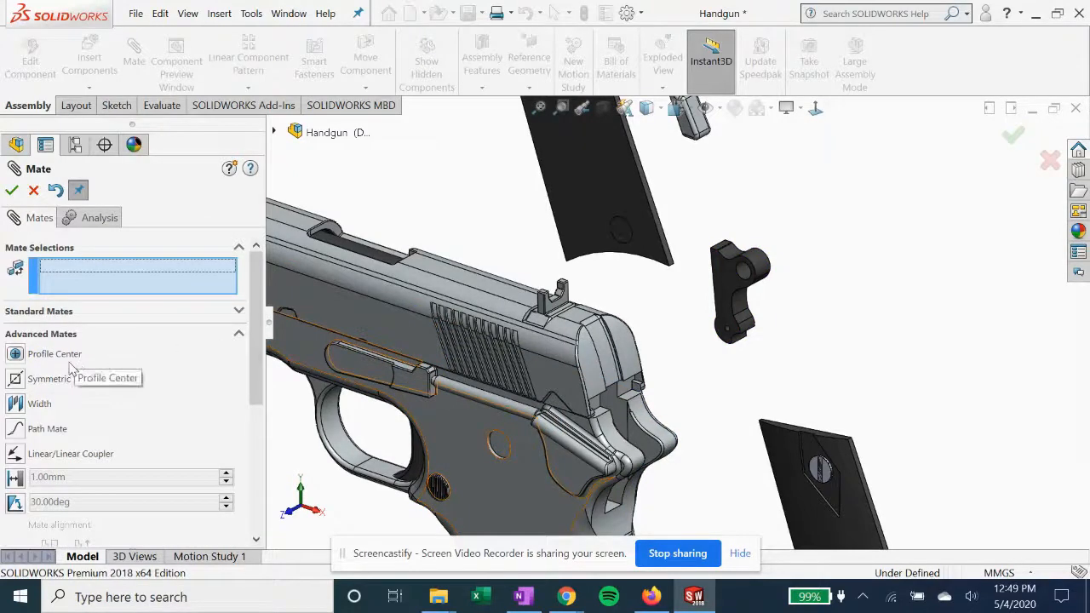
scroll(630, 407, "down", 2)
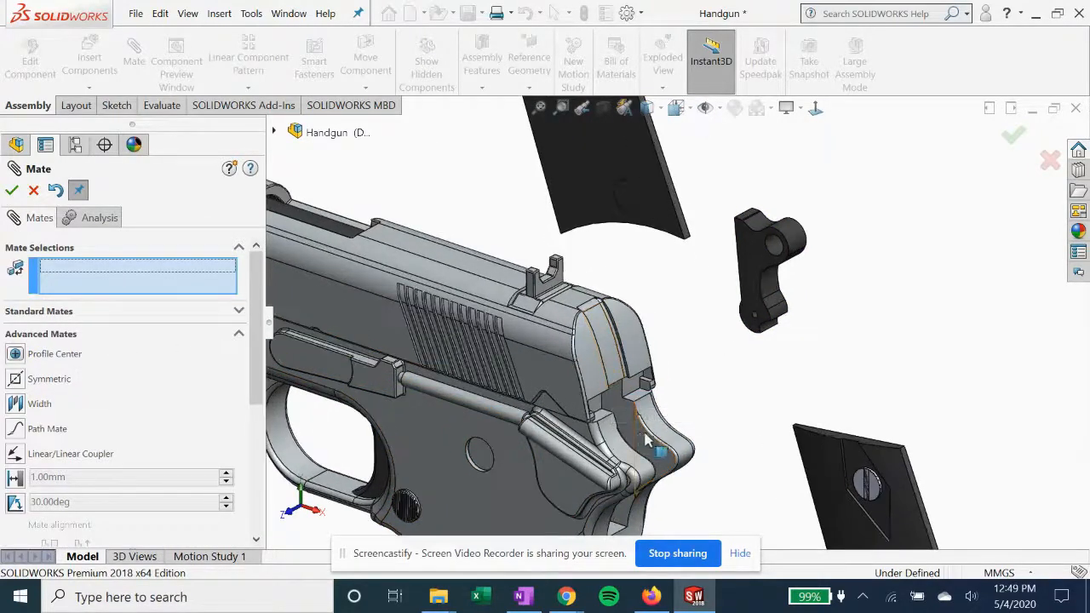
scroll(651, 440, "down", 2)
middle_click_drag(682, 309, 846, 211)
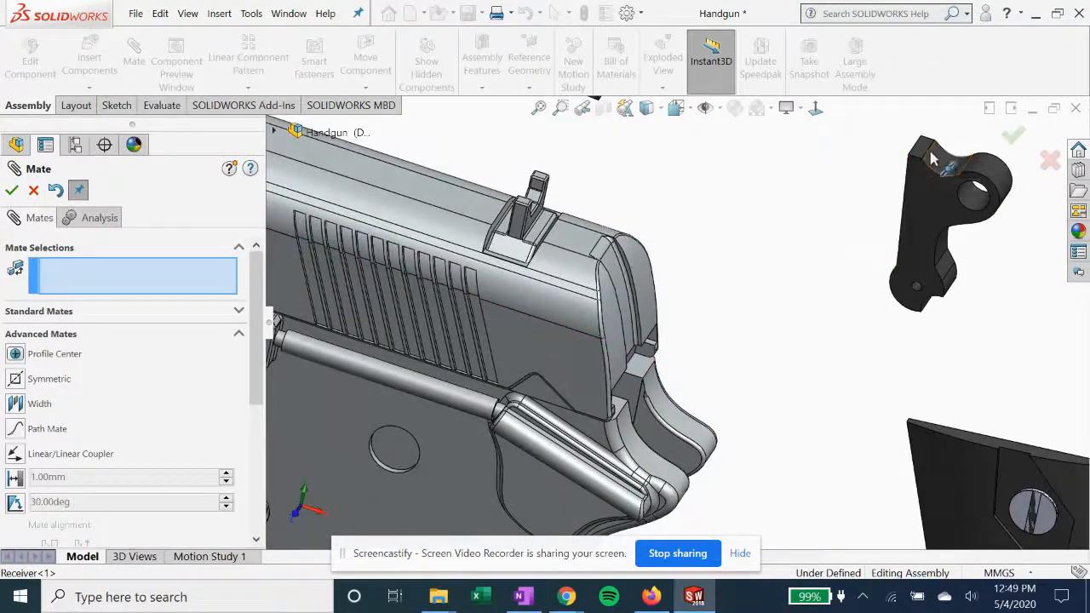
left_click(588, 238)
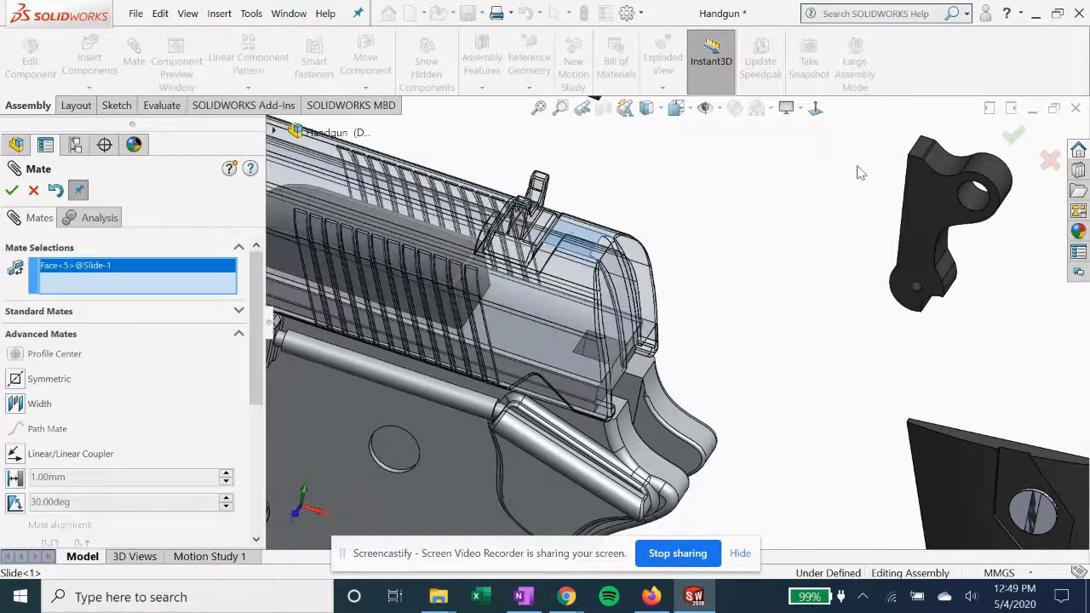
left_click(929, 156)
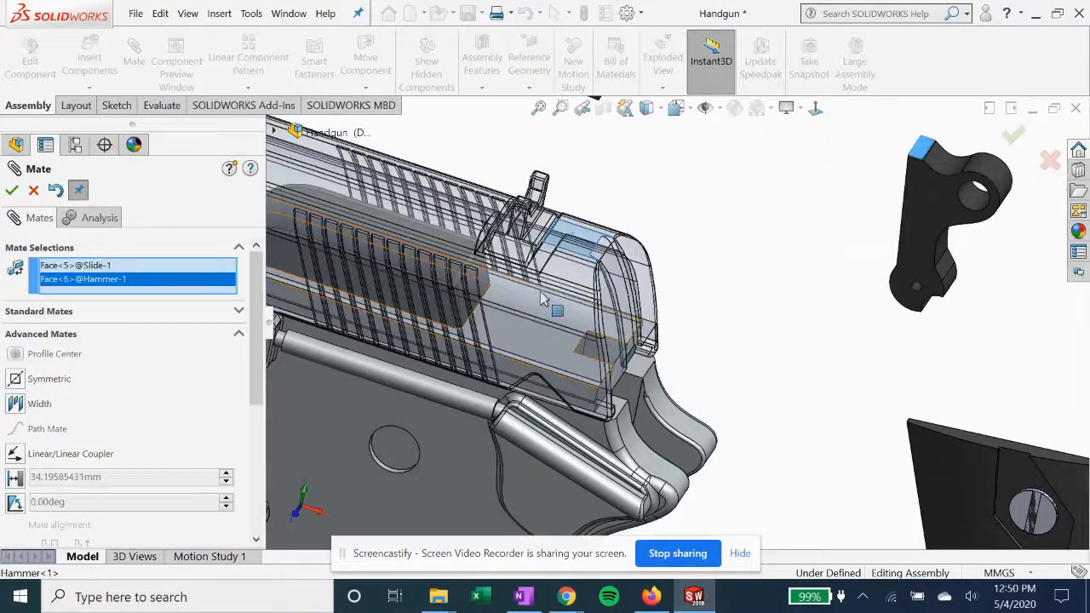
left_click(58, 313)
left_click(14, 298)
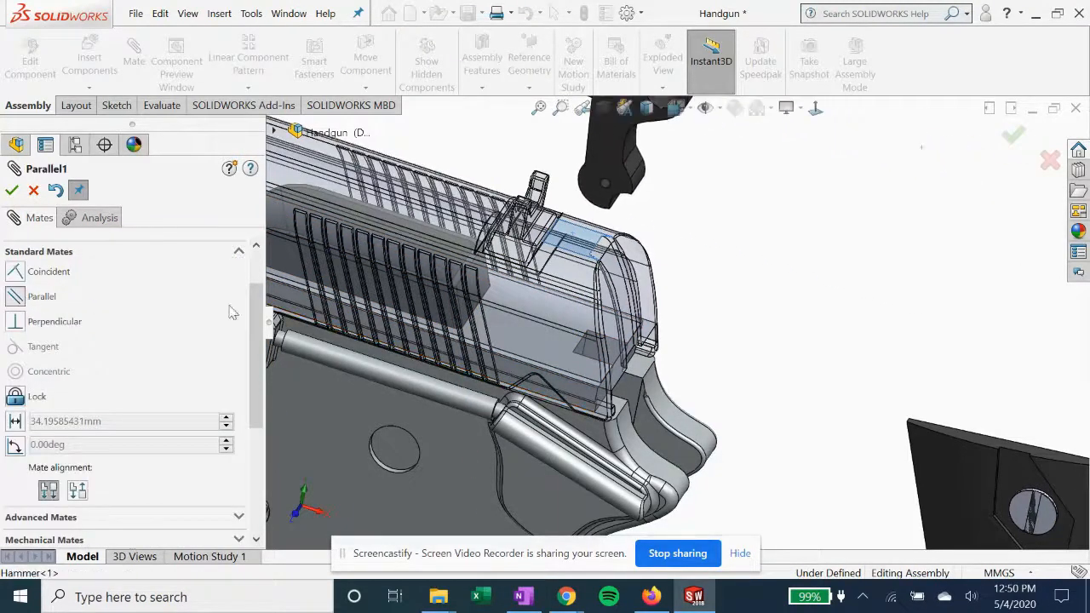
left_click(11, 192)
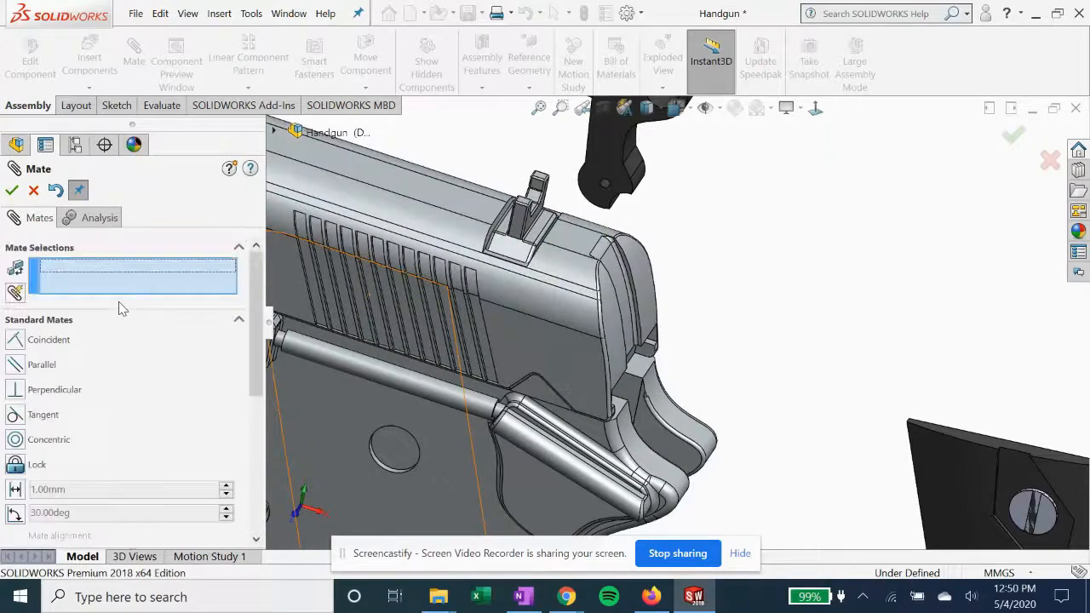
Add a coincident mate between the short upper edge at the slide's rear notch and the hammer's flat top end face
scroll(554, 222, "up", 2)
scroll(631, 277, "down", 2)
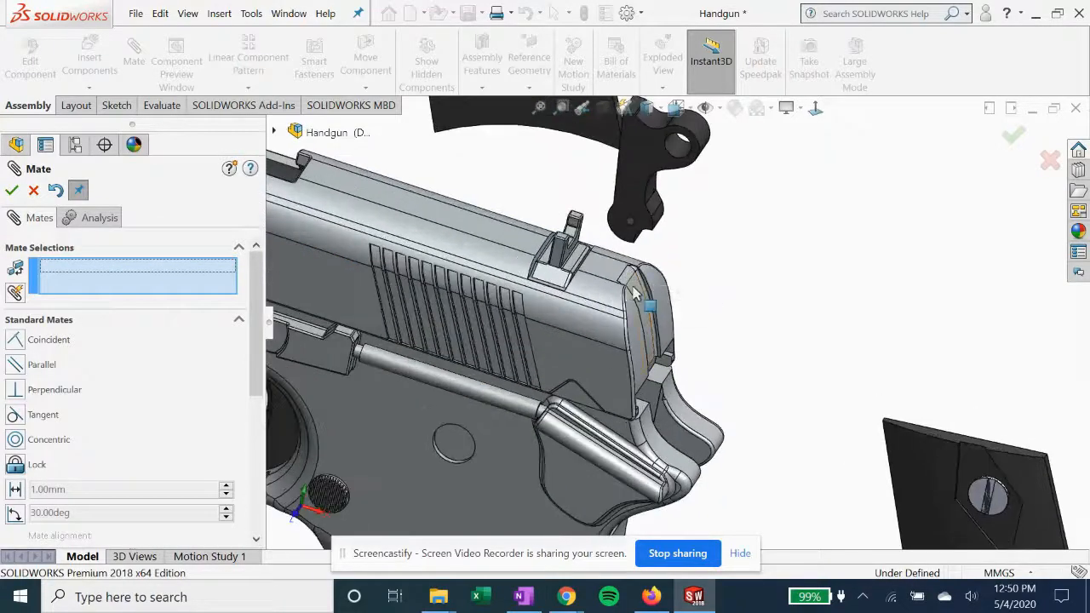
left_click(643, 283)
scroll(647, 272, "up", 3)
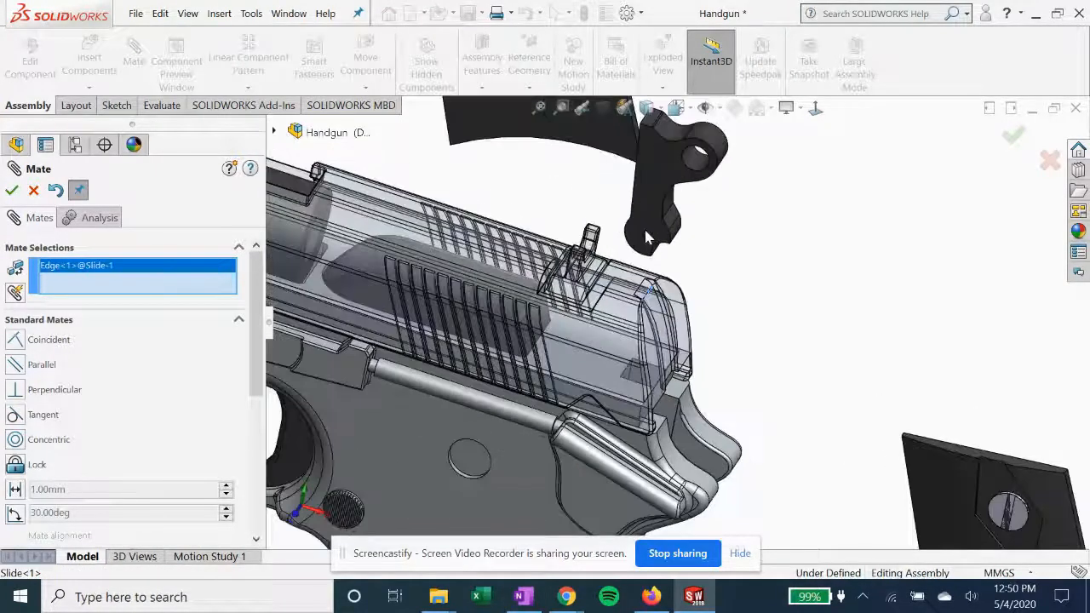
left_click(668, 166)
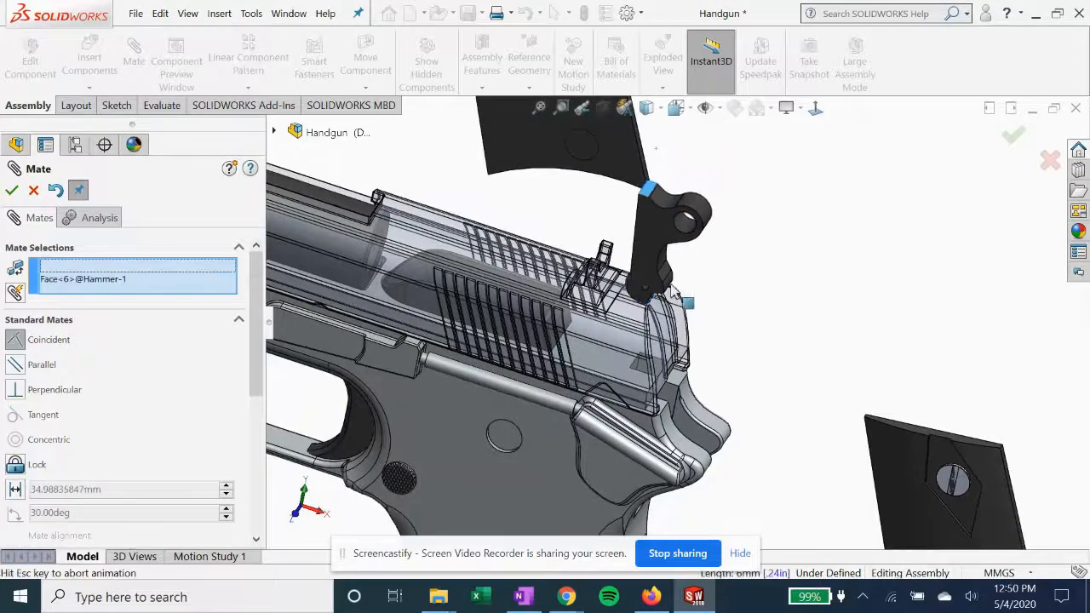
scroll(595, 341, "down", 2)
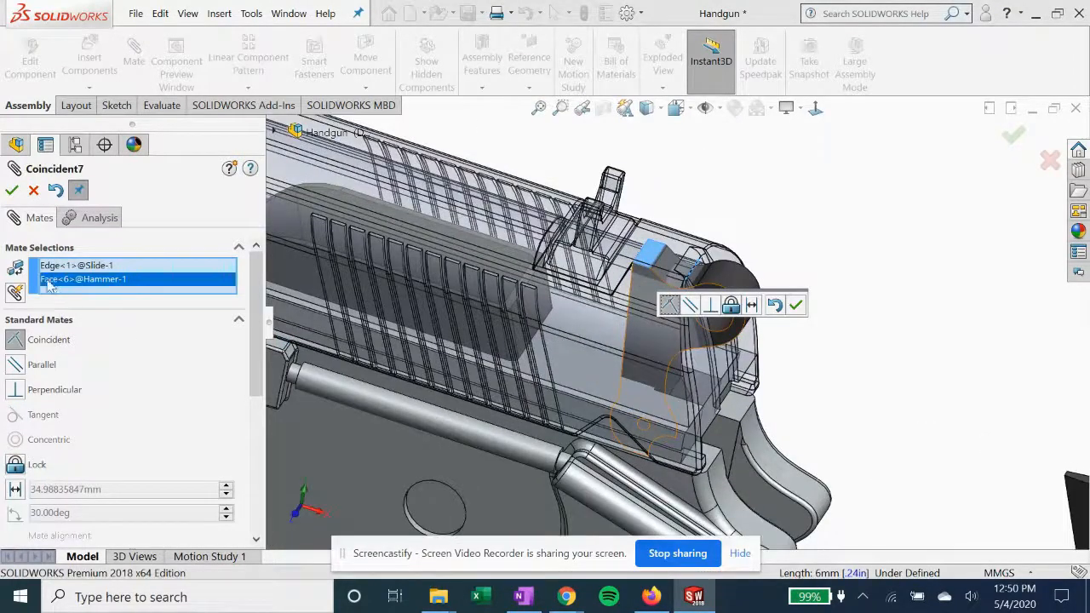
scroll(694, 278, "down", 1)
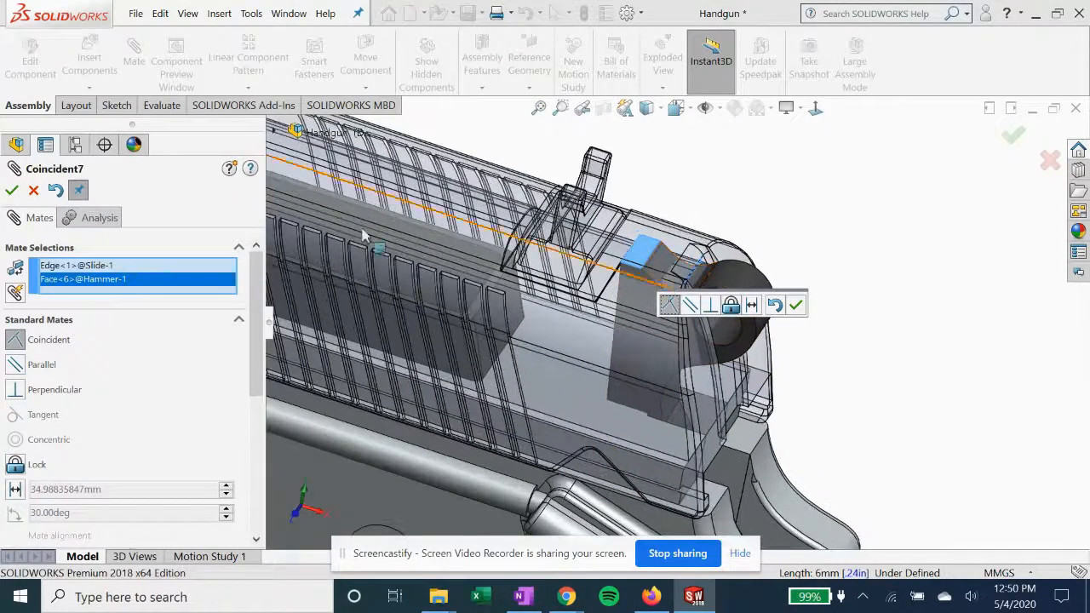
left_click(12, 191)
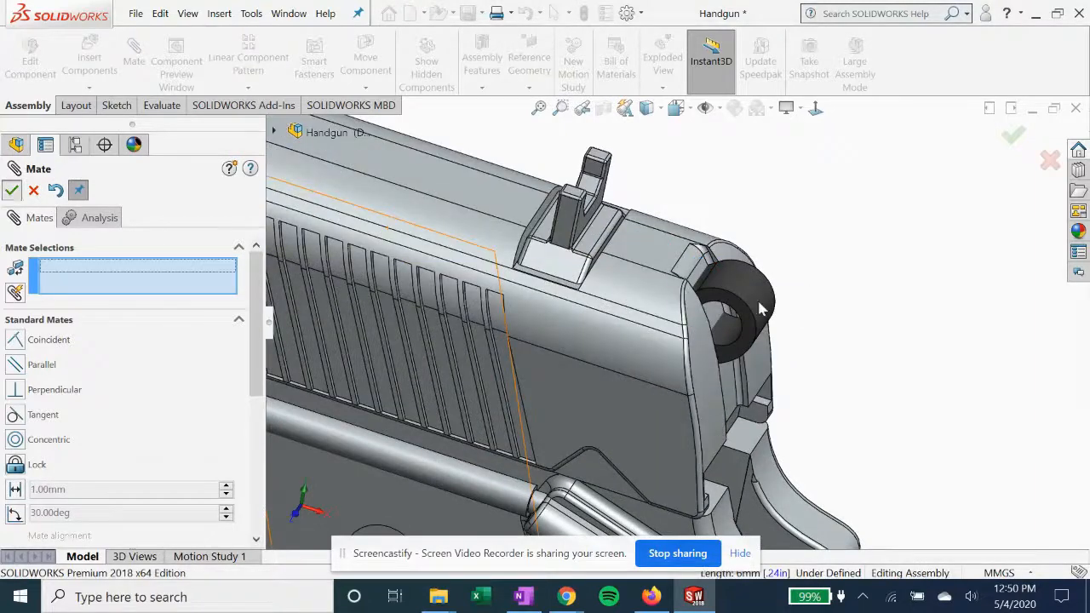
Finish mating and move the hammer backward out of the slide until it sits clear behind it
key("Escape")
left_click_drag(743, 303, 854, 328)
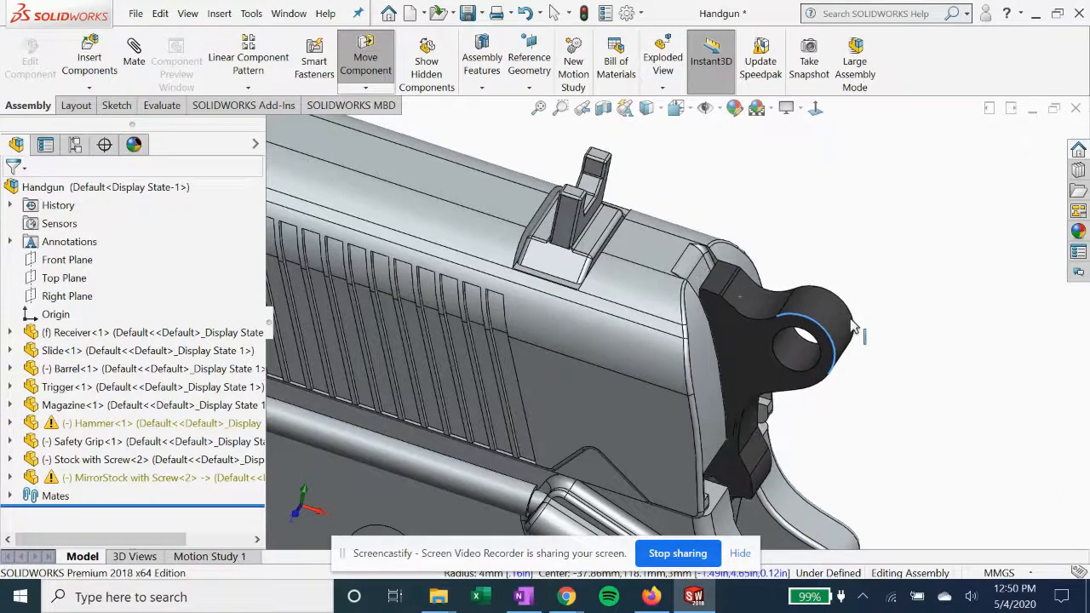
left_click(890, 410)
left_click_drag(754, 346, 906, 439)
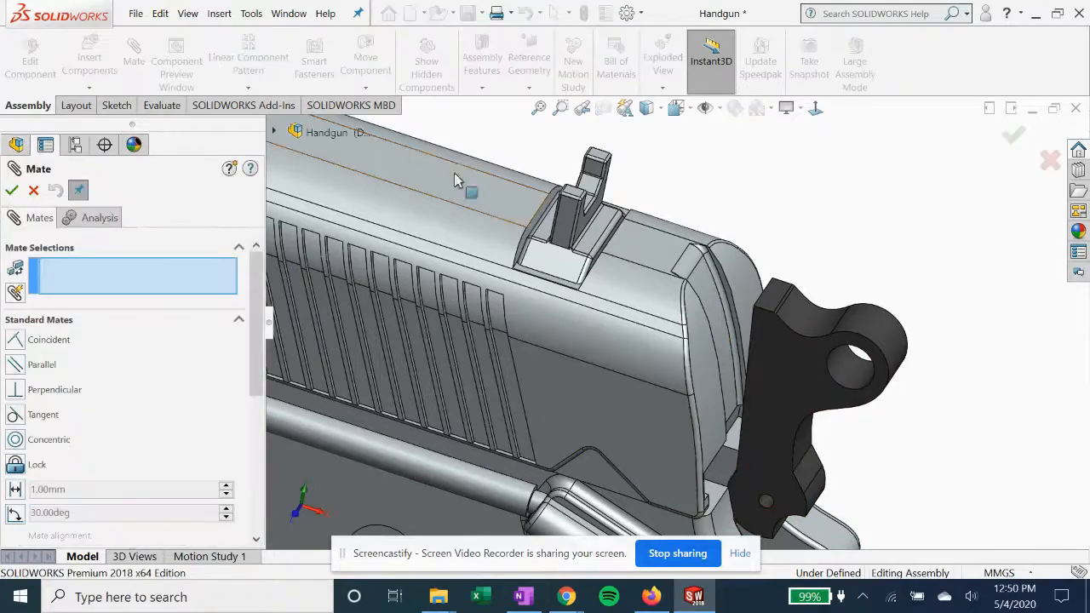
scroll(735, 415, "down", 3)
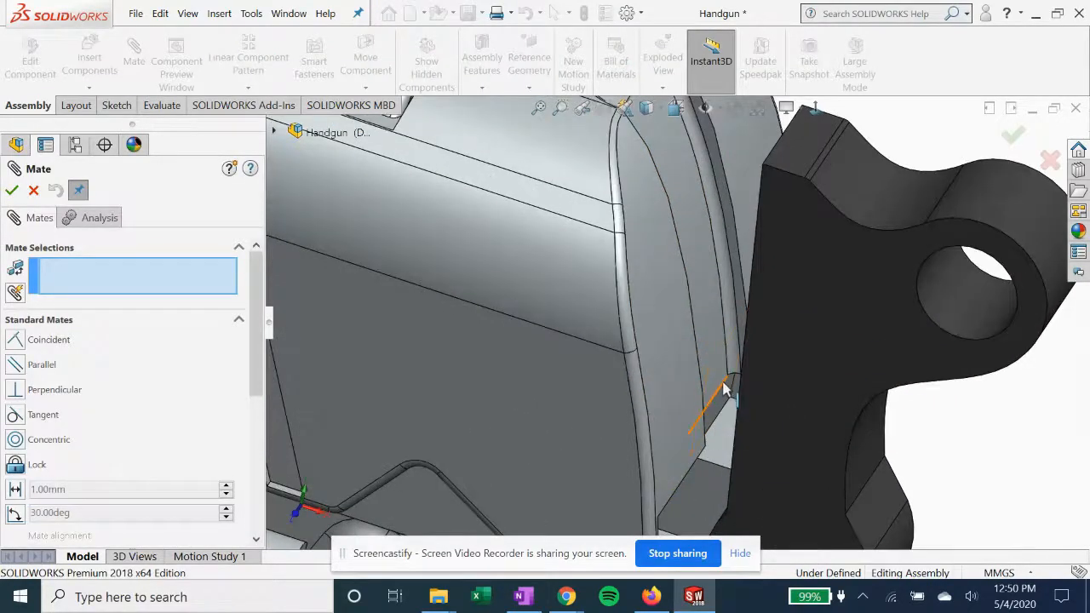
left_click(724, 390)
middle_click_drag(725, 390, 812, 292)
left_click(805, 304)
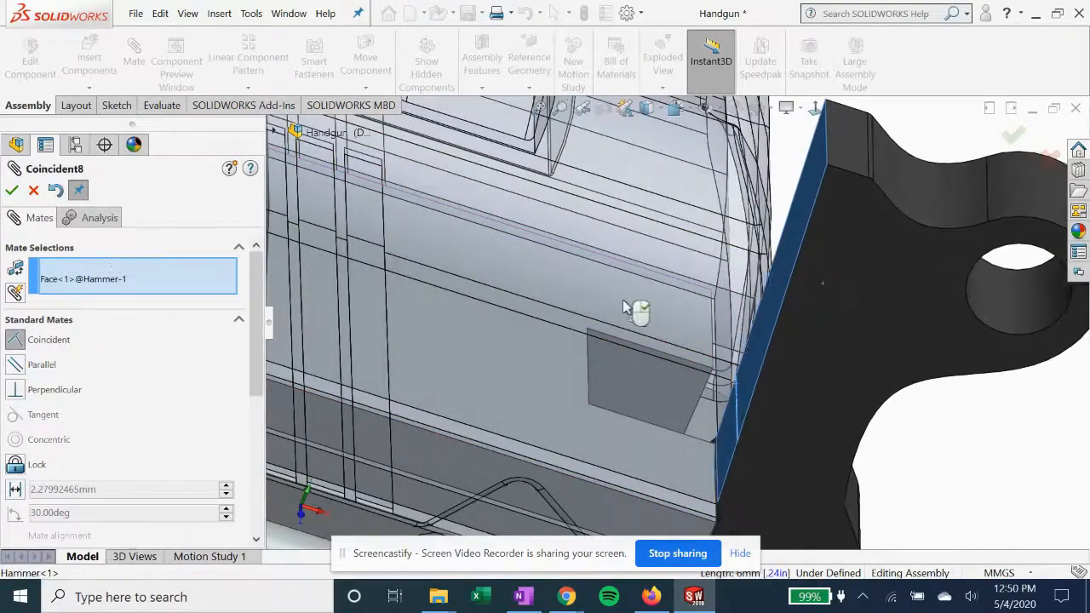
scroll(631, 315, "up", 2)
mouse_move(608, 327)
middle_mouse_down()
mouse_move(577, 280)
mouse_move(567, 304)
mouse_move(596, 311)
middle_mouse_up()
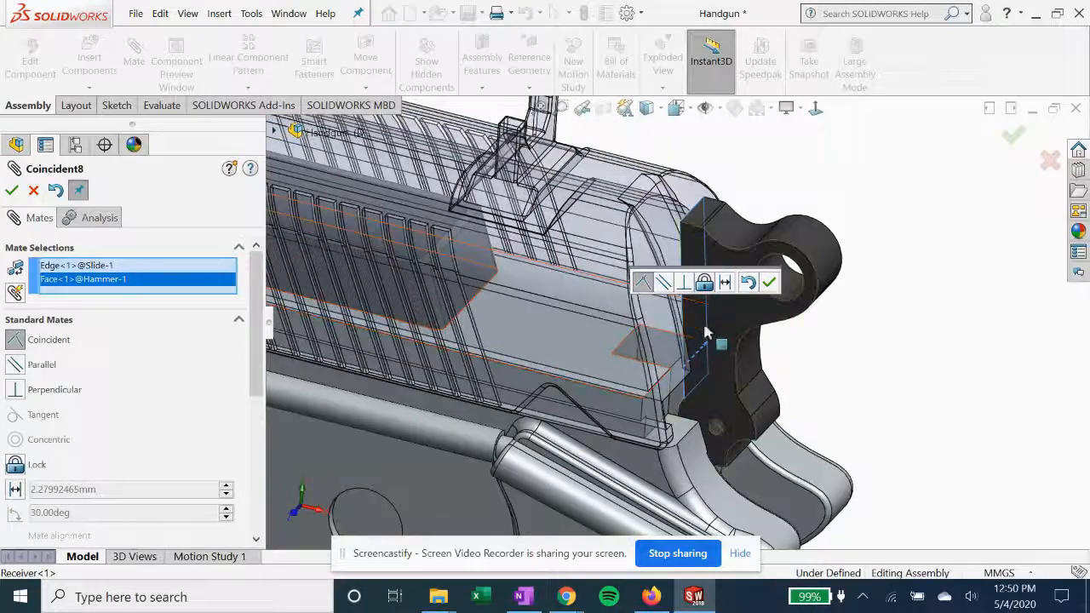
left_click(34, 191)
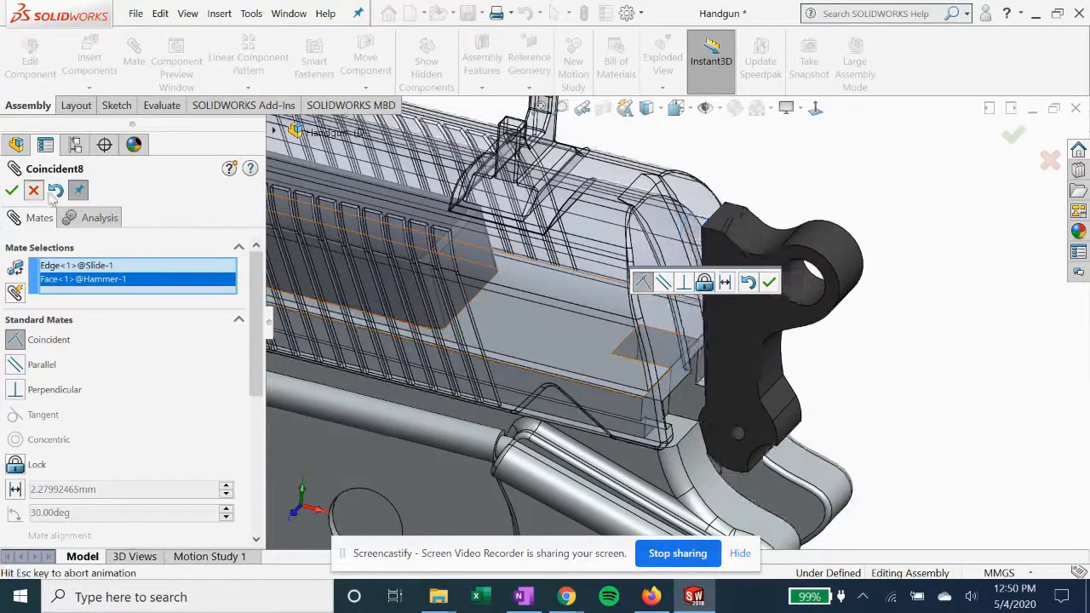
Reposition the hammer behind the slide and mate its top front edge coincident with the upper edge of the slide's rear notch
scroll(575, 281, "down", 4)
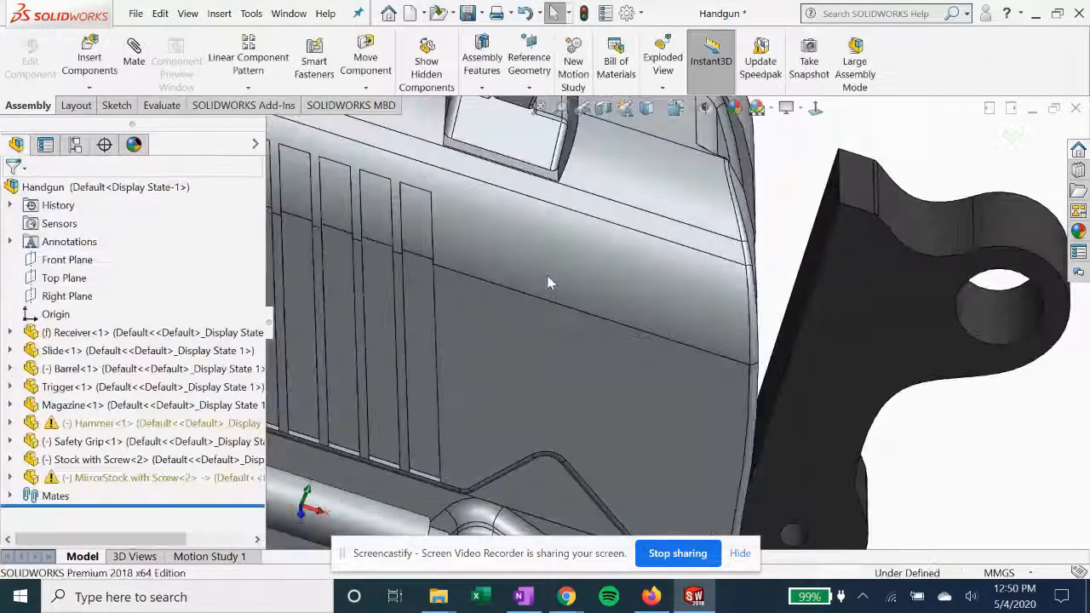
scroll(581, 295, "up", 1)
mouse_move(585, 298)
middle_mouse_down()
mouse_move(560, 294)
mouse_move(581, 295)
middle_mouse_up()
scroll(588, 295, "up", 2)
left_click_drag(814, 288, 878, 179)
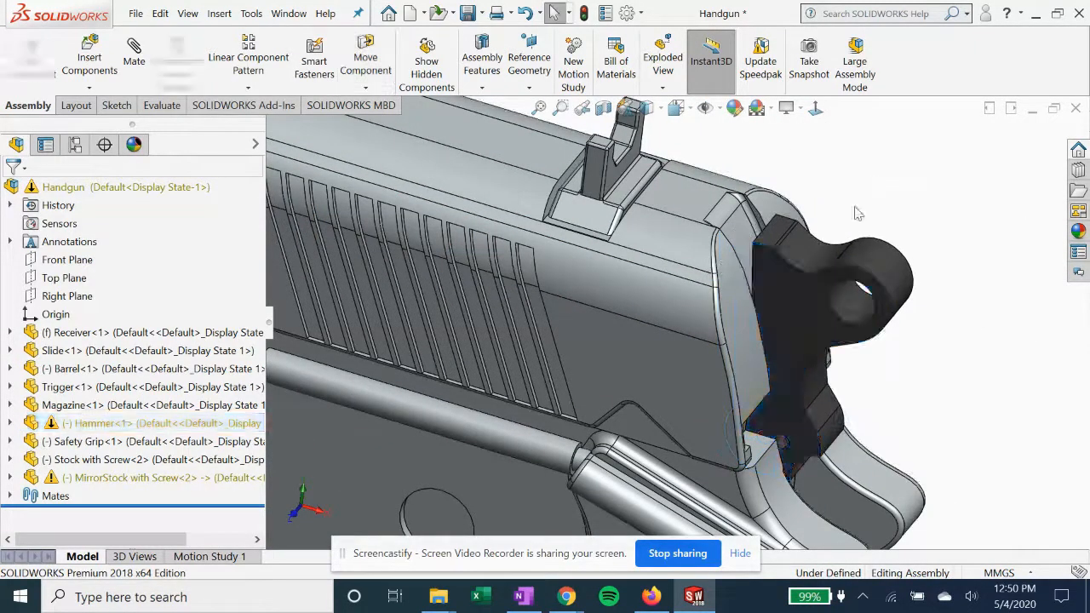
scroll(750, 230, "down", 2)
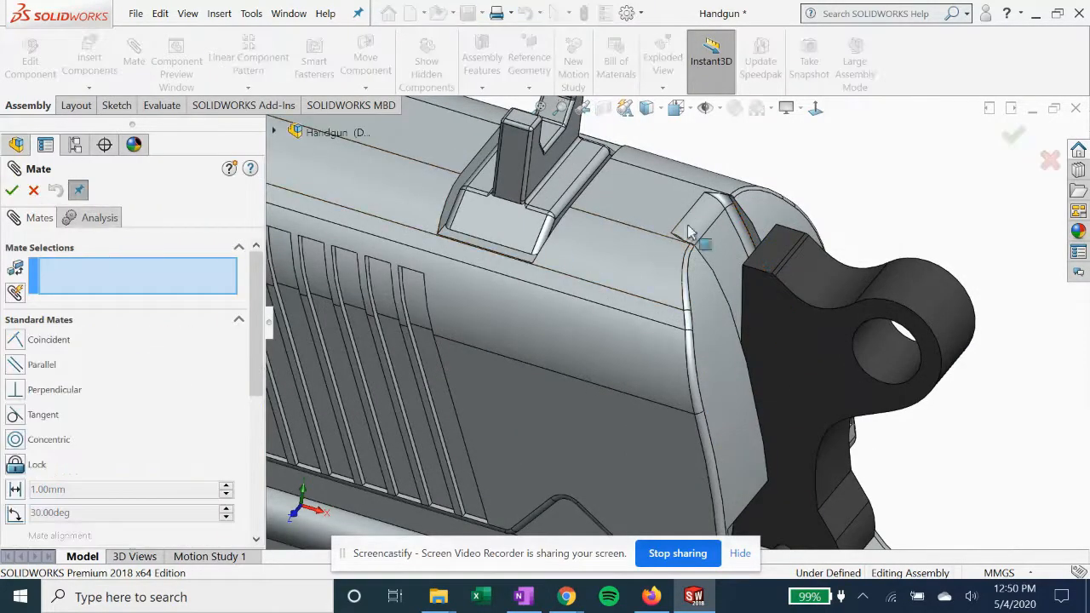
left_click(720, 224)
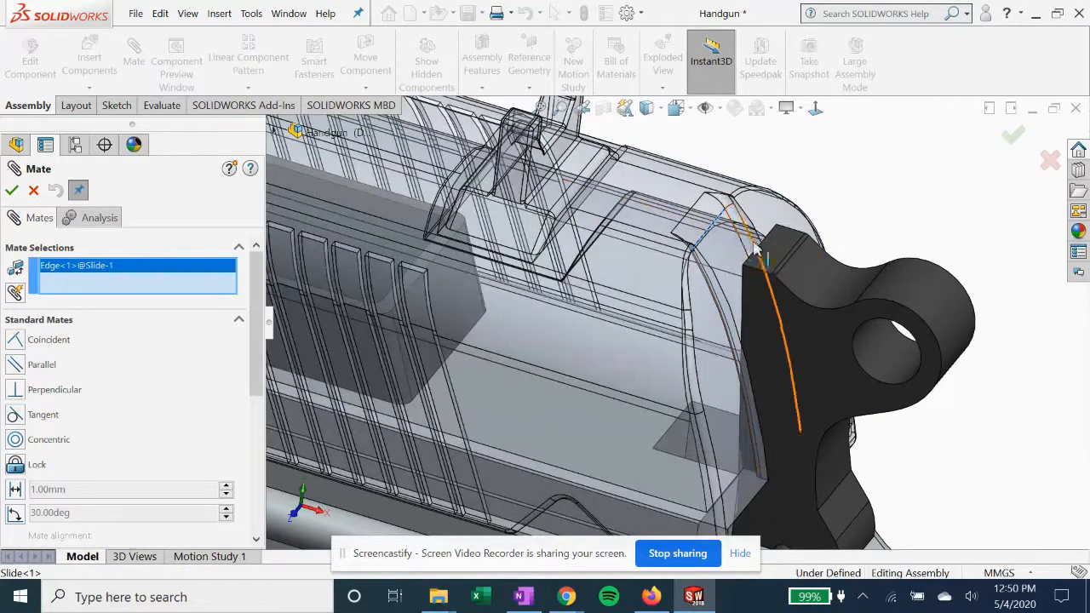
left_click(753, 262)
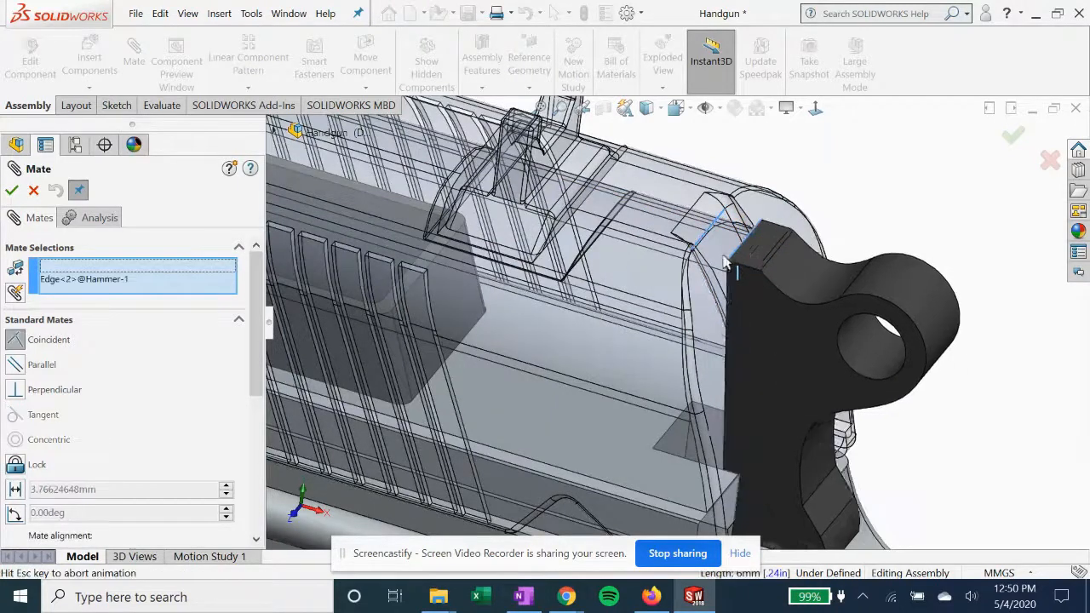
left_click(12, 190)
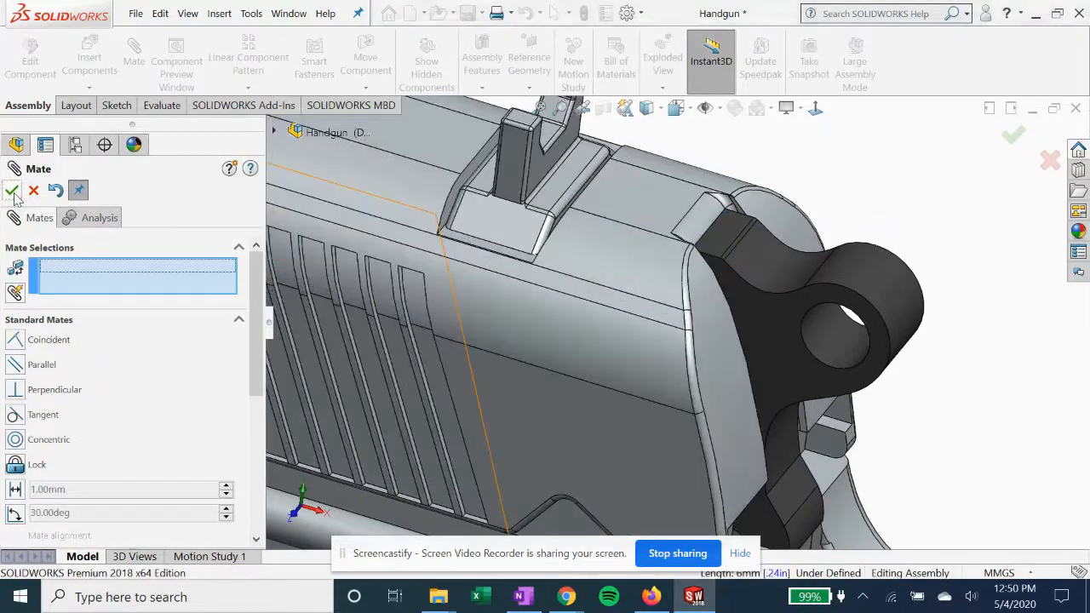
left_click(11, 190)
Start a centered width mate for the safety grip with its two opposite side faces as width selections
scroll(731, 357, "up", 3)
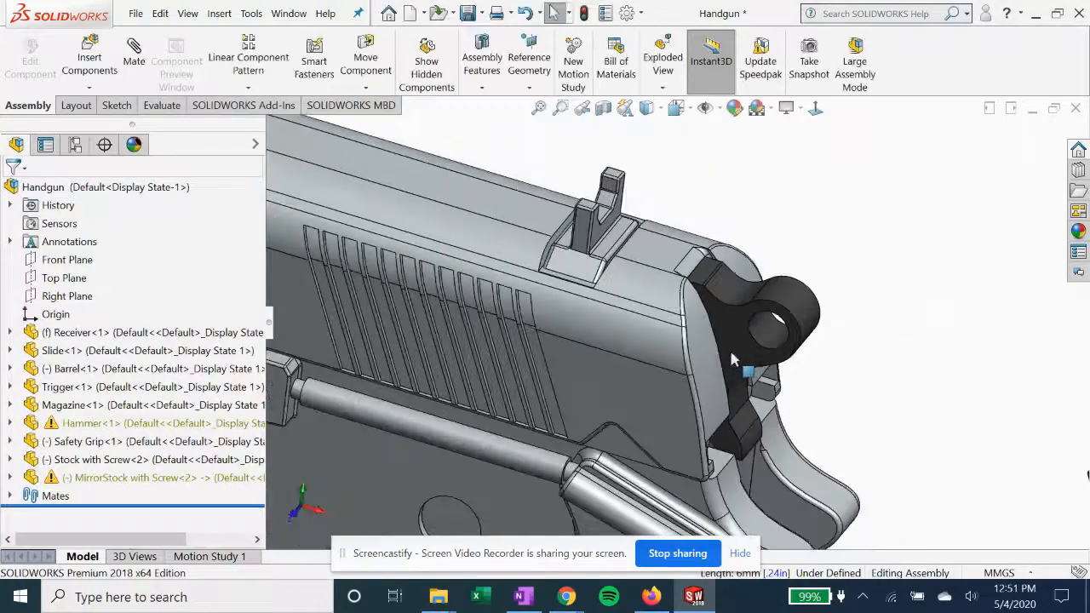
scroll(839, 398, "up", 5)
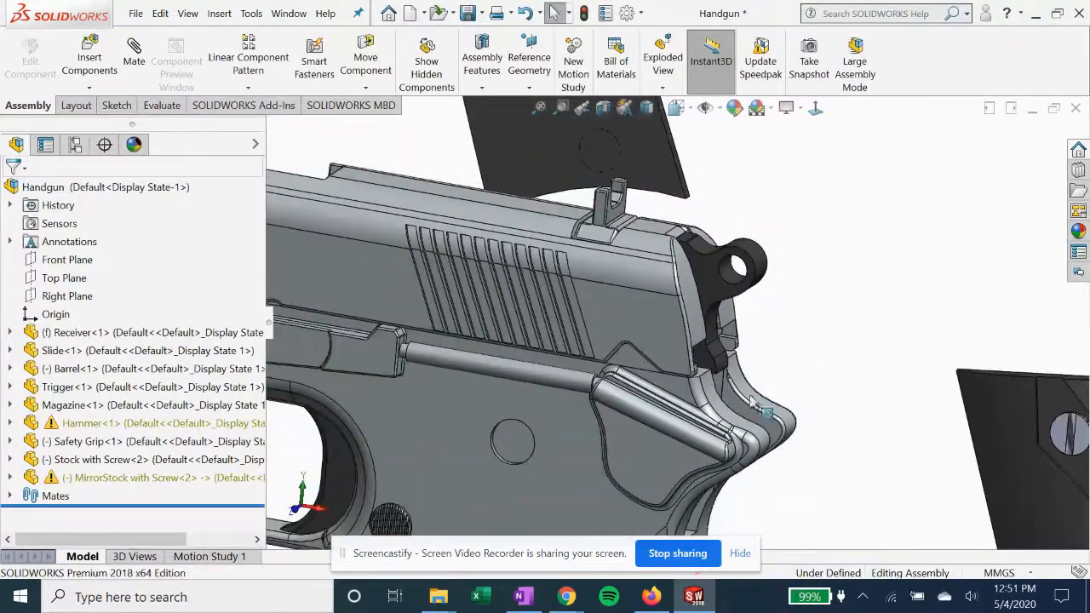
scroll(737, 382, "up", 4)
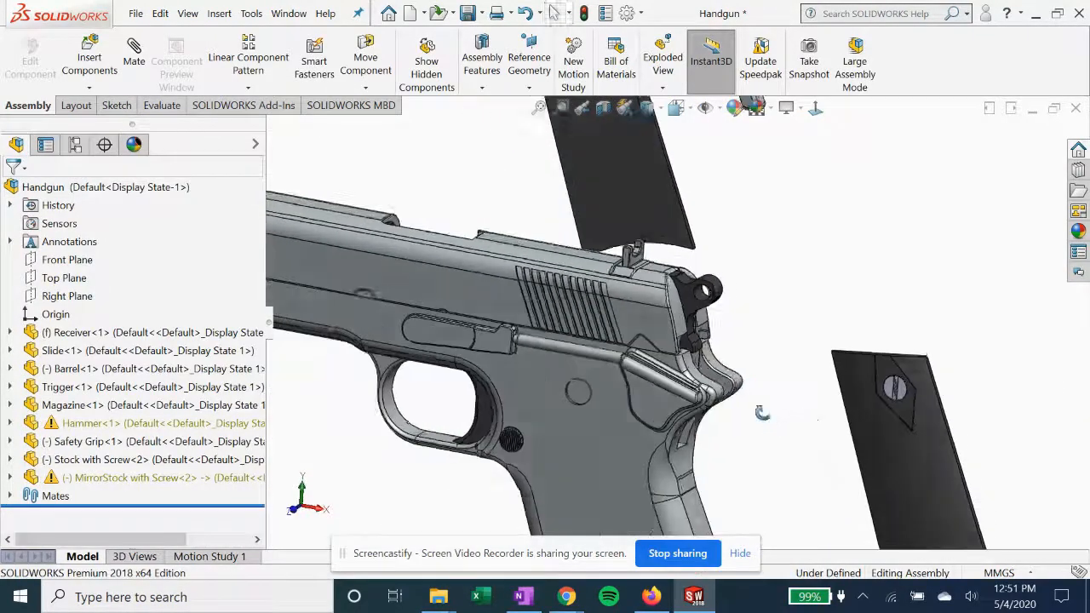
scroll(712, 242, "up", 1)
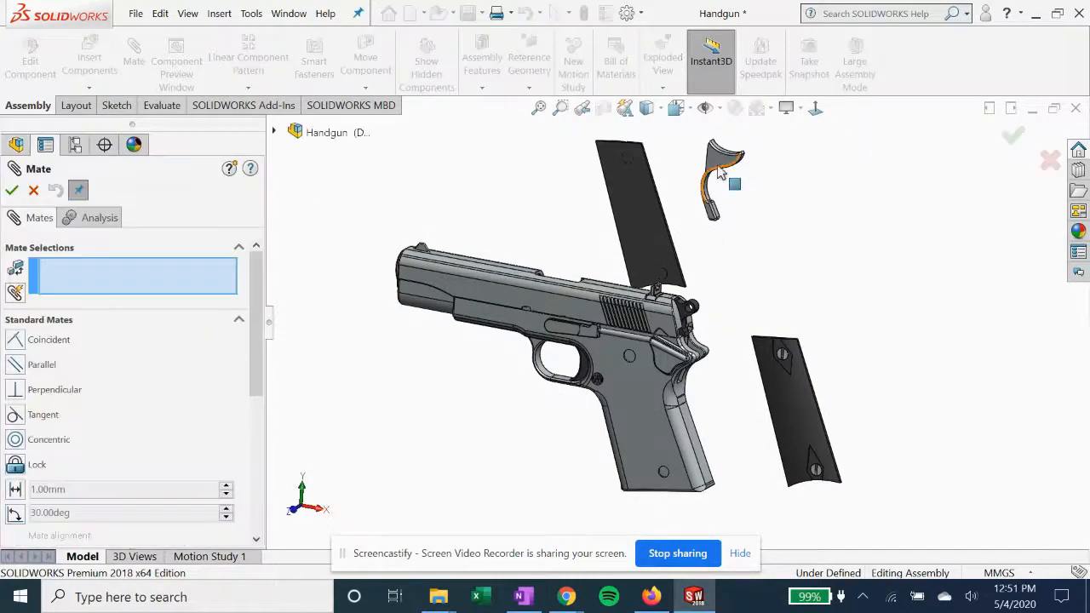
scroll(83, 364, "down", 5)
scroll(76, 343, "down", 2)
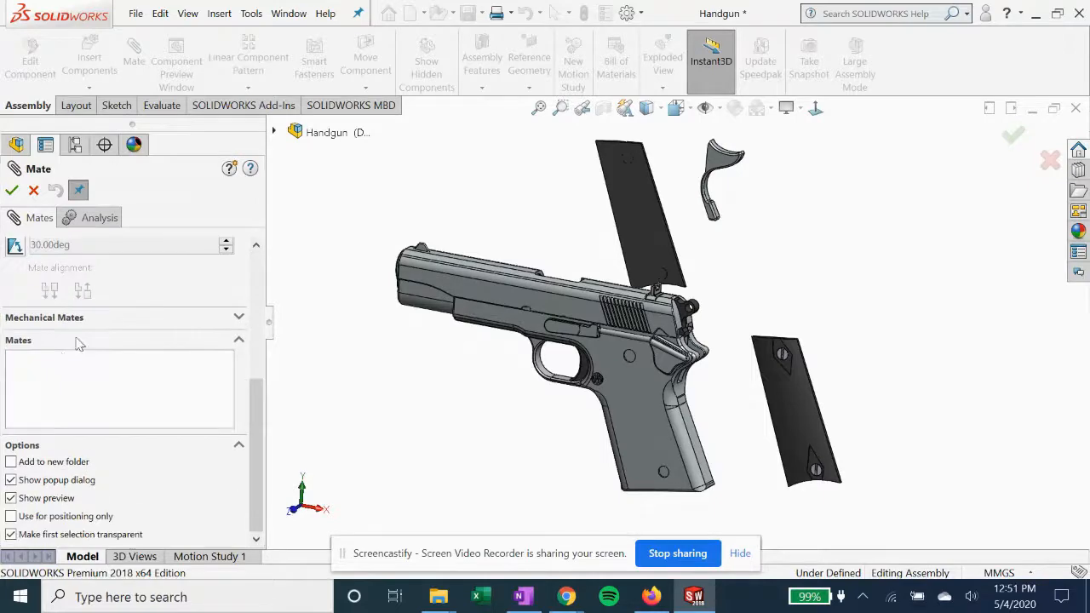
scroll(86, 325, "up", 5)
left_click(34, 395)
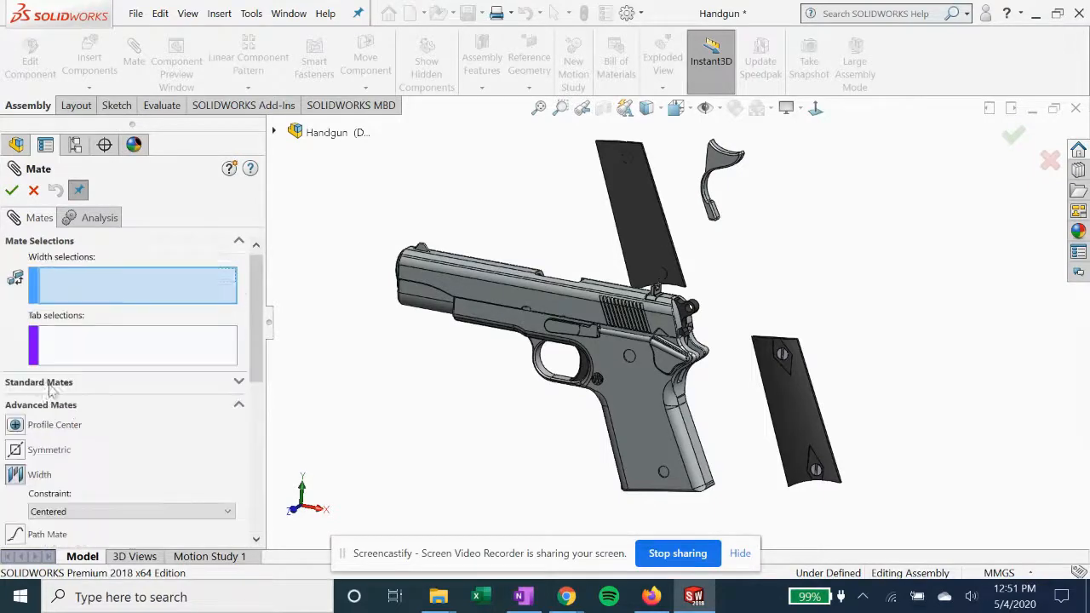
left_click(724, 169)
middle_click_drag(744, 245, 666, 252)
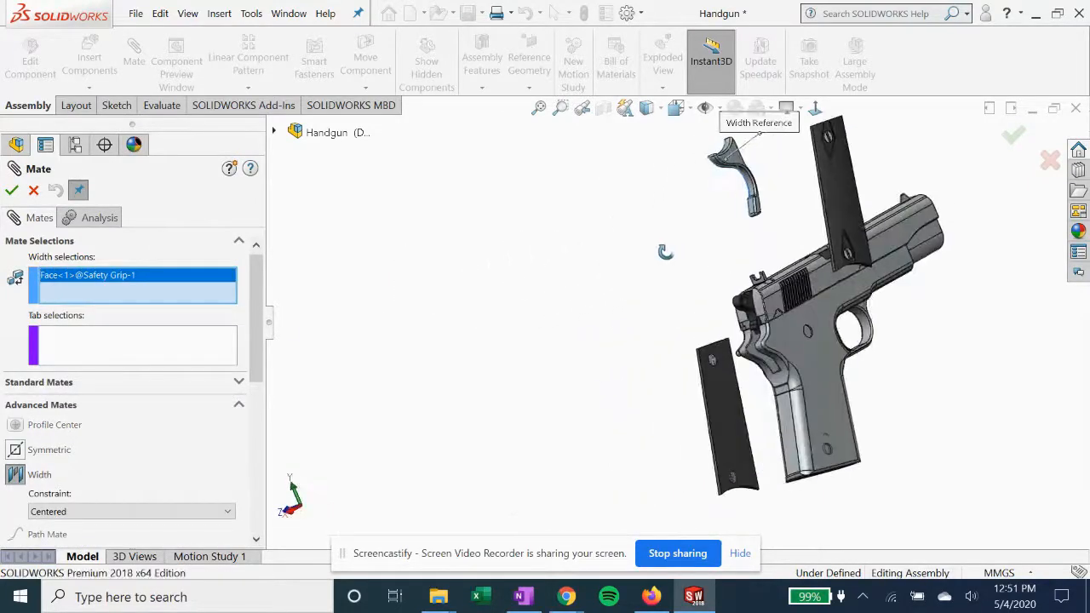
left_click(740, 156)
Complete the safety grip's width mate using the receiver's two opposite flat side faces as tab selections, then finish mating
scroll(801, 335, "down", 3)
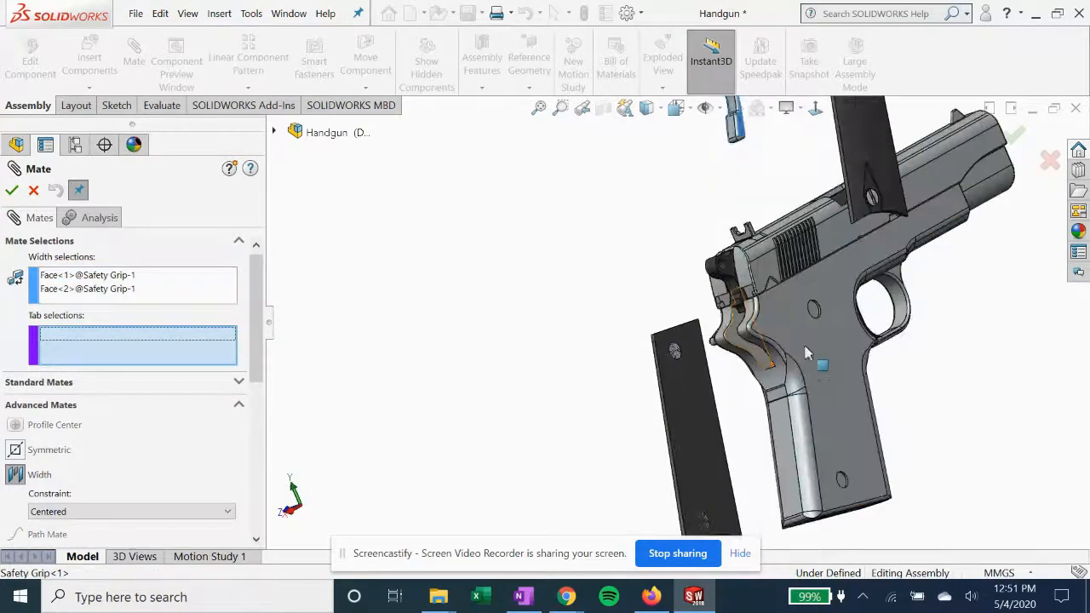
left_click(679, 331)
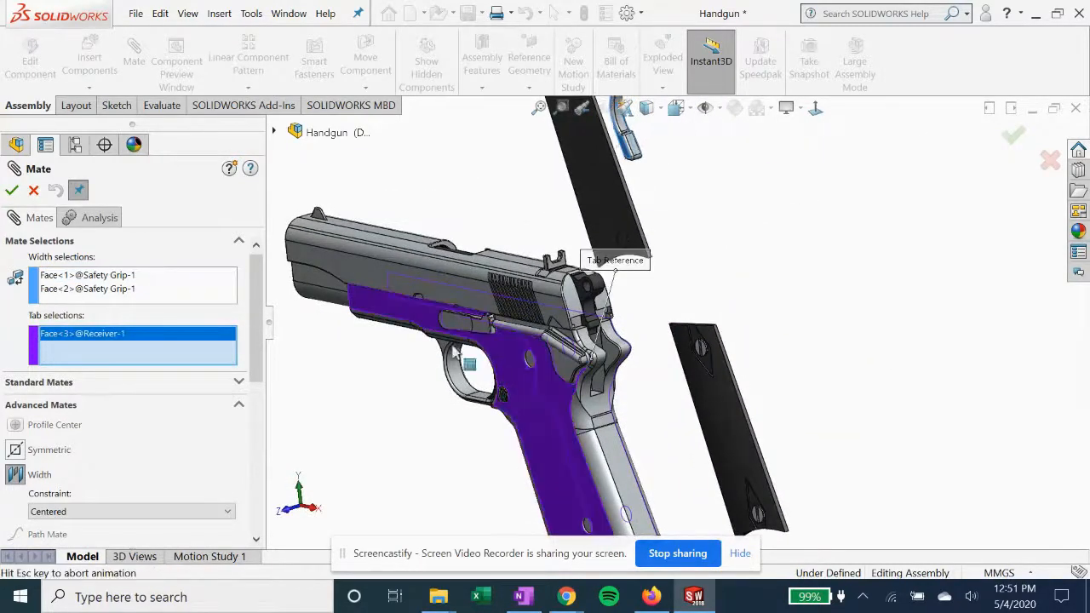
left_click(12, 191)
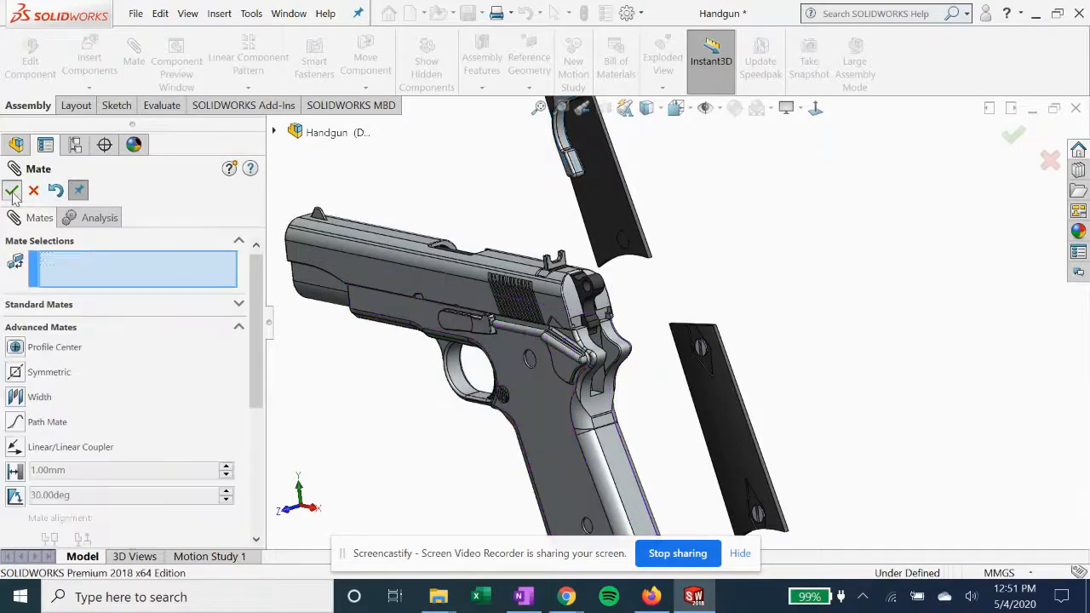
key("Escape")
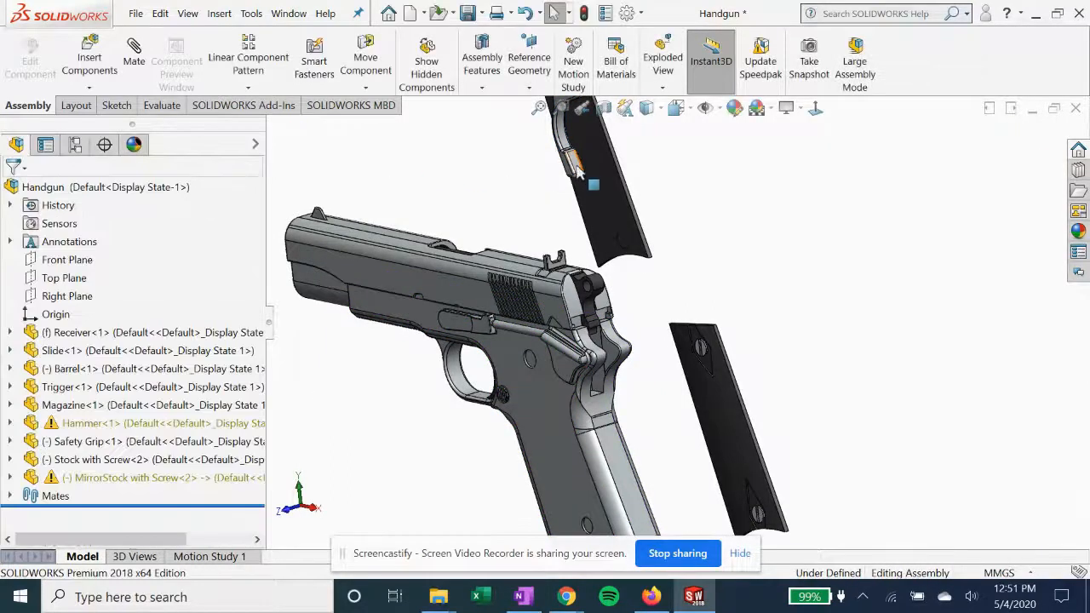
Move the safety grip down from the upper stock until it sits just behind the receiver's rear opening
left_click_drag(578, 170, 669, 437)
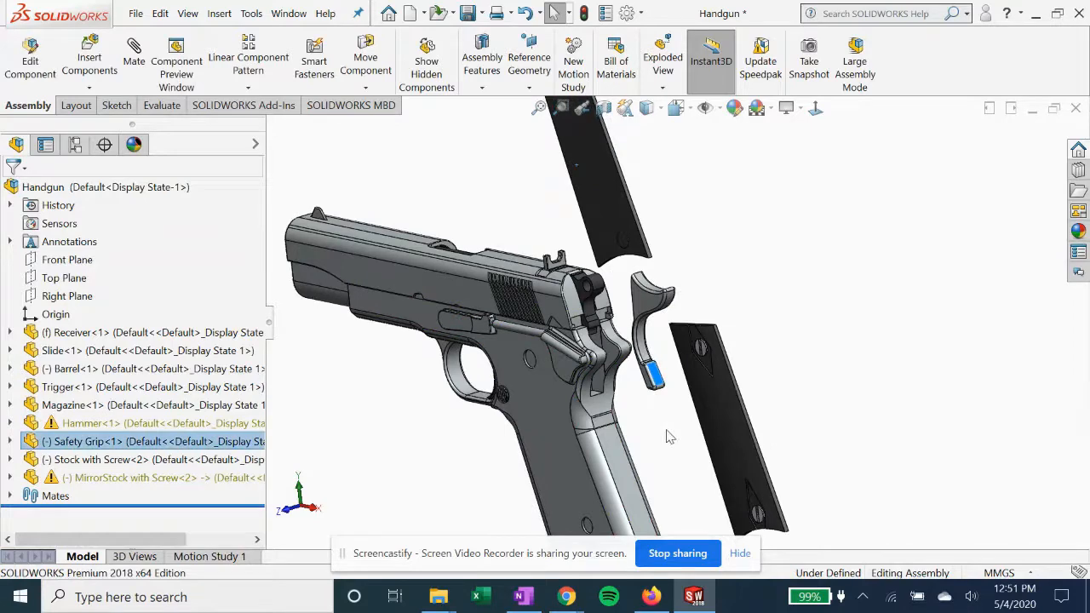
left_click(669, 437)
scroll(635, 384, "down", 3)
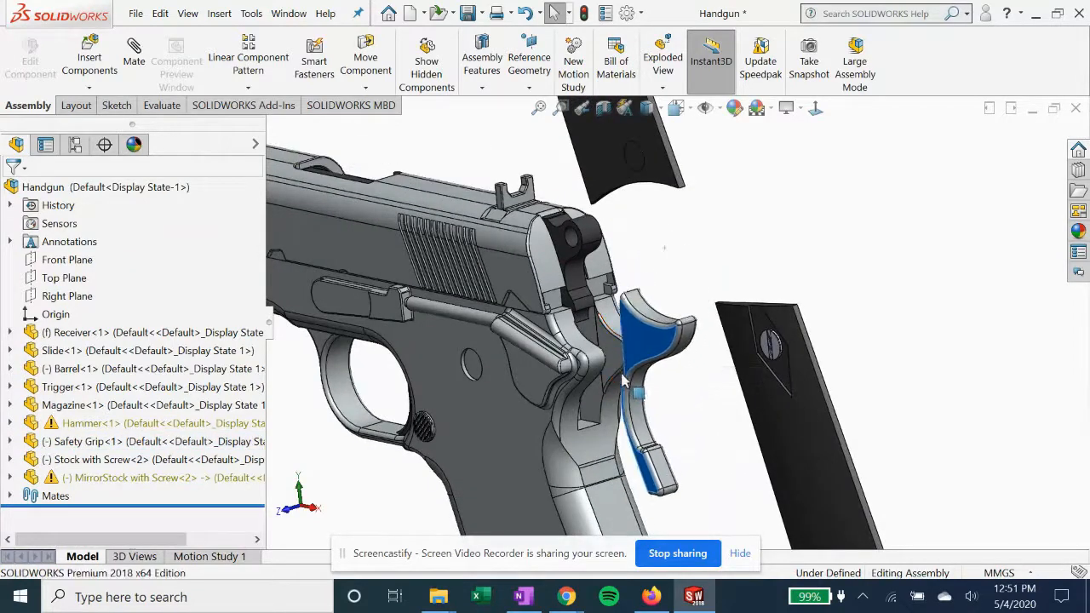
scroll(618, 362, "down", 2)
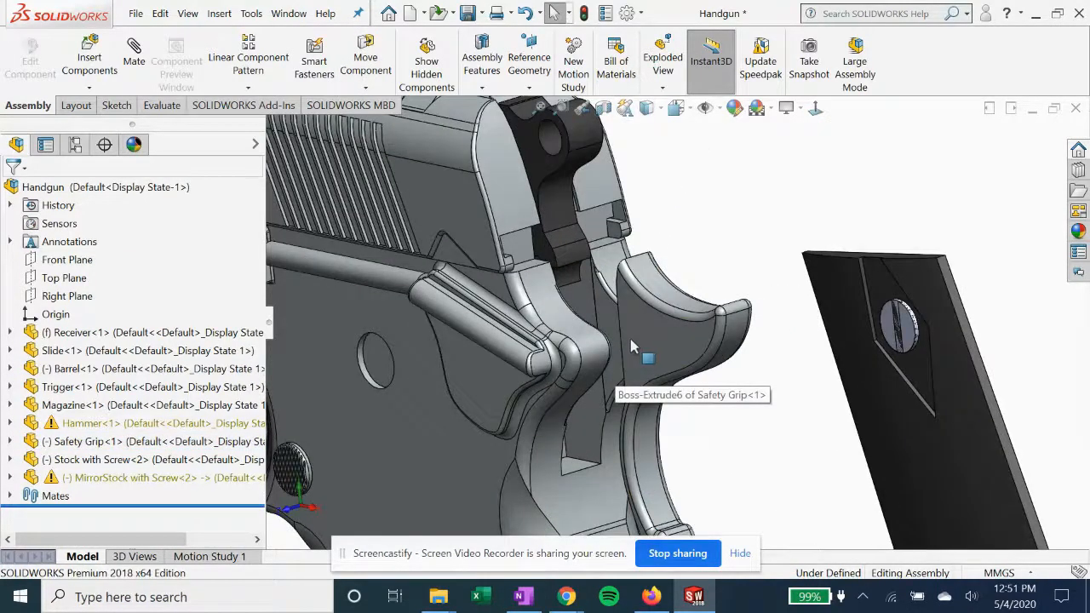
Mate the safety grip's bottom front edge coincident with the receiver's flat back face on the handle, then finish mating
scroll(632, 350, "up", 4)
middle_click_drag(682, 414, 693, 372)
scroll(652, 460, "down", 2)
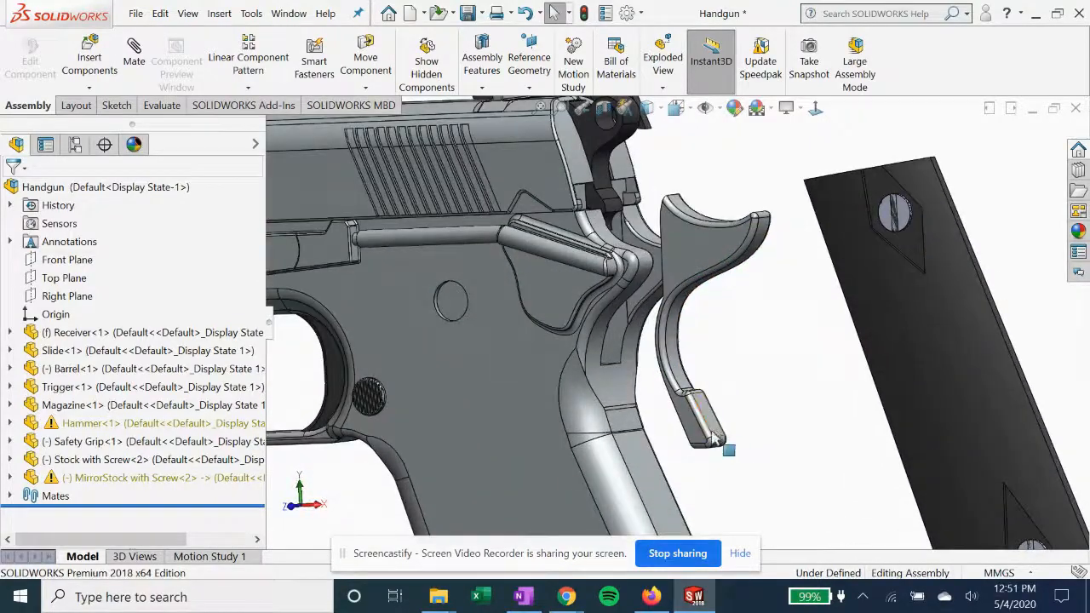
scroll(637, 390, "up", 2)
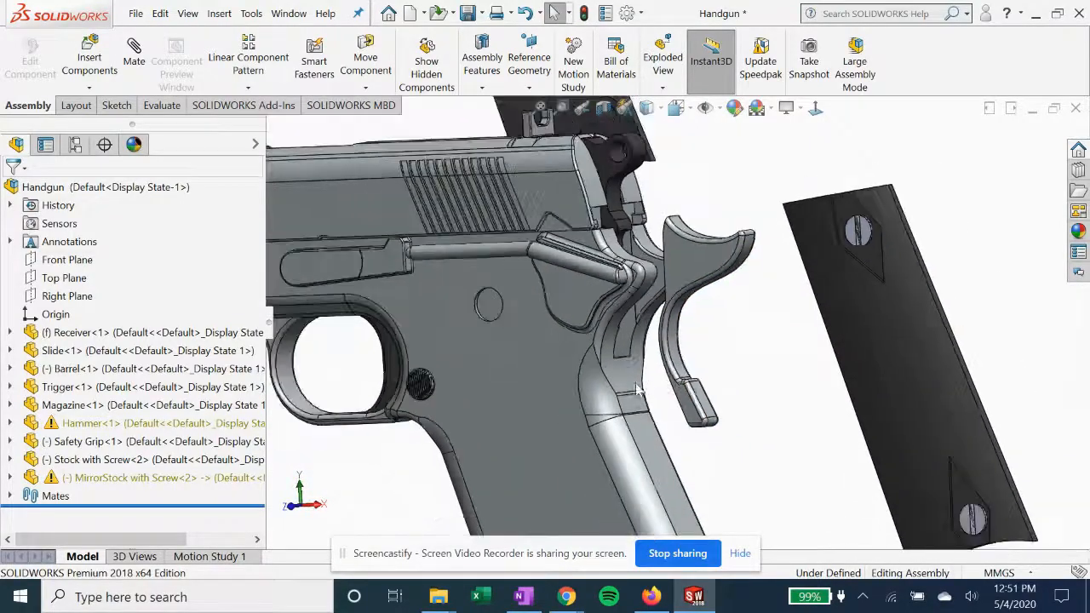
left_click(137, 60)
scroll(694, 415, "down", 5)
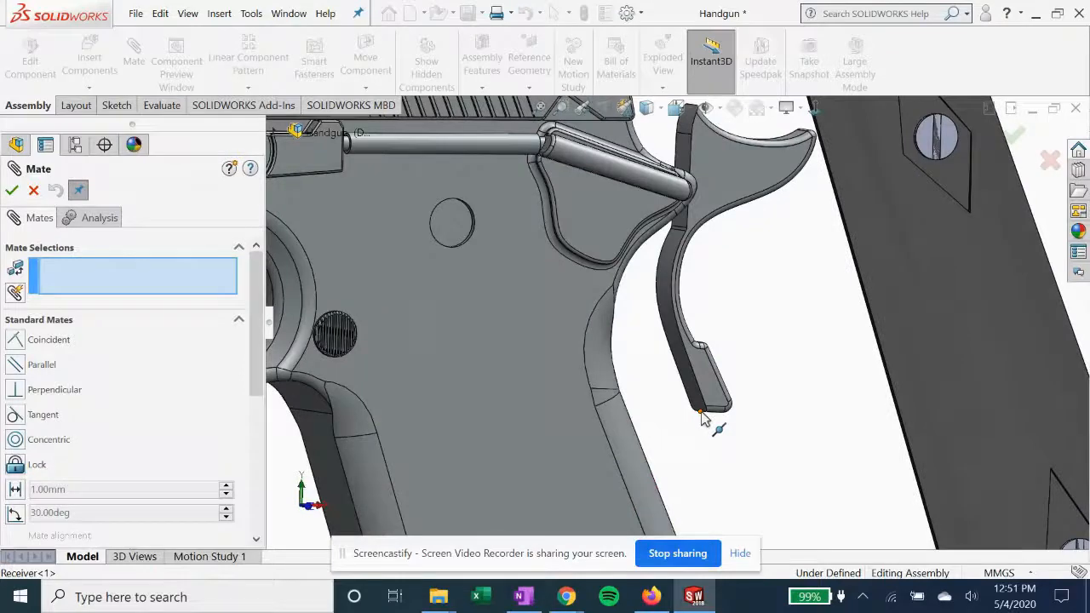
scroll(698, 417, "down", 4)
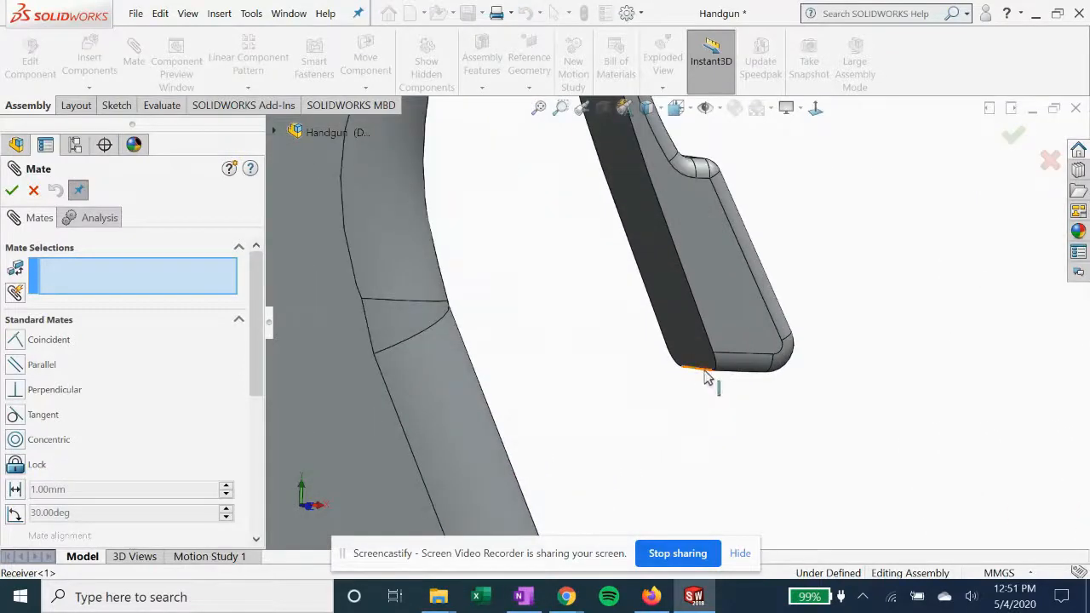
left_click(706, 377)
scroll(628, 438, "up", 5)
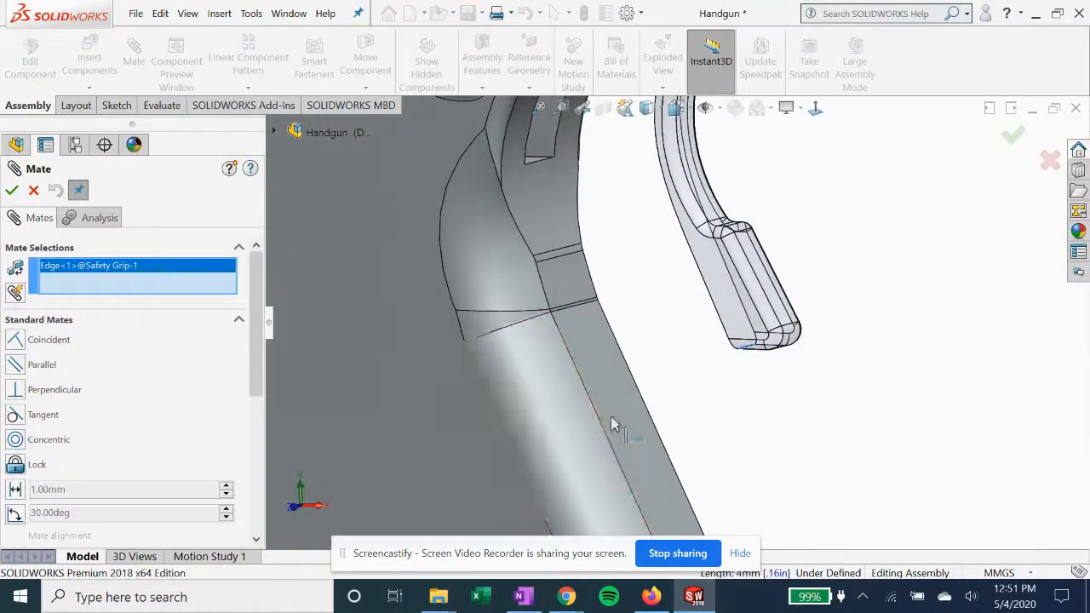
left_click(613, 420)
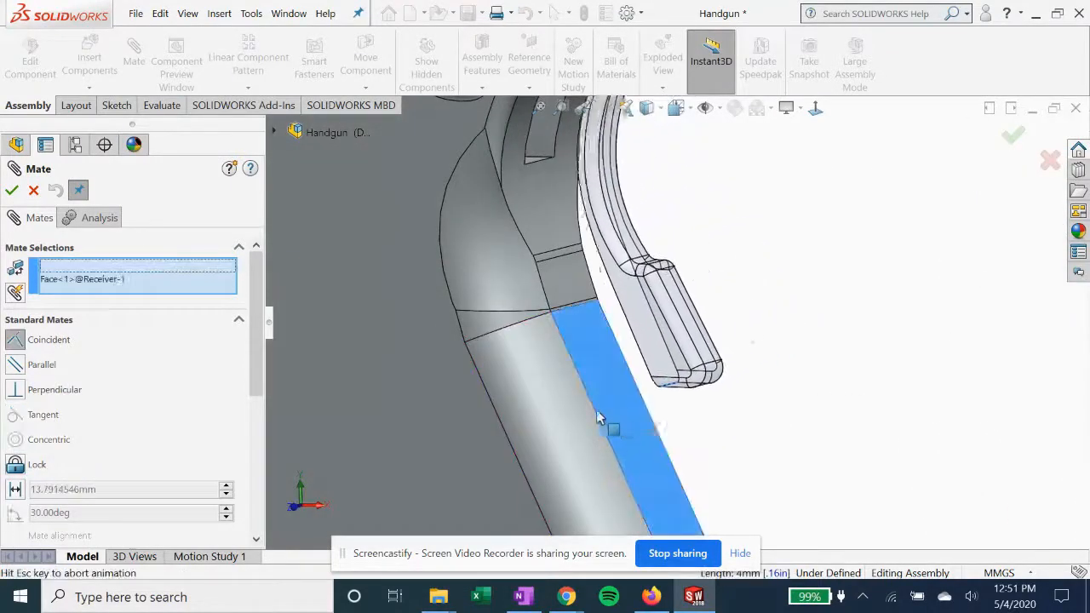
left_click(12, 191)
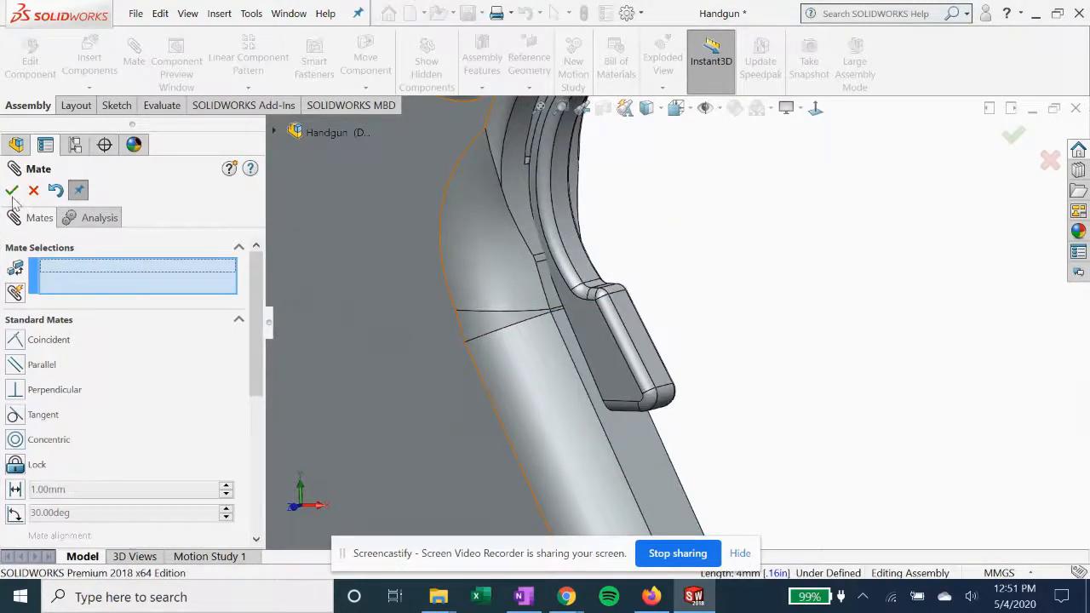
key("Escape")
scroll(588, 264, "up", 5)
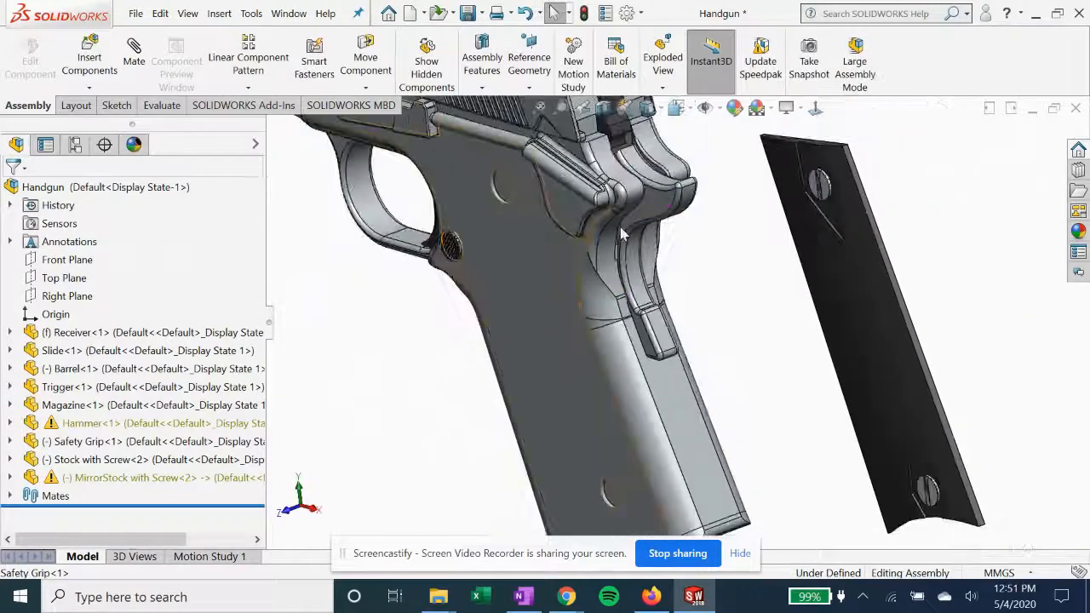
left_click(622, 235)
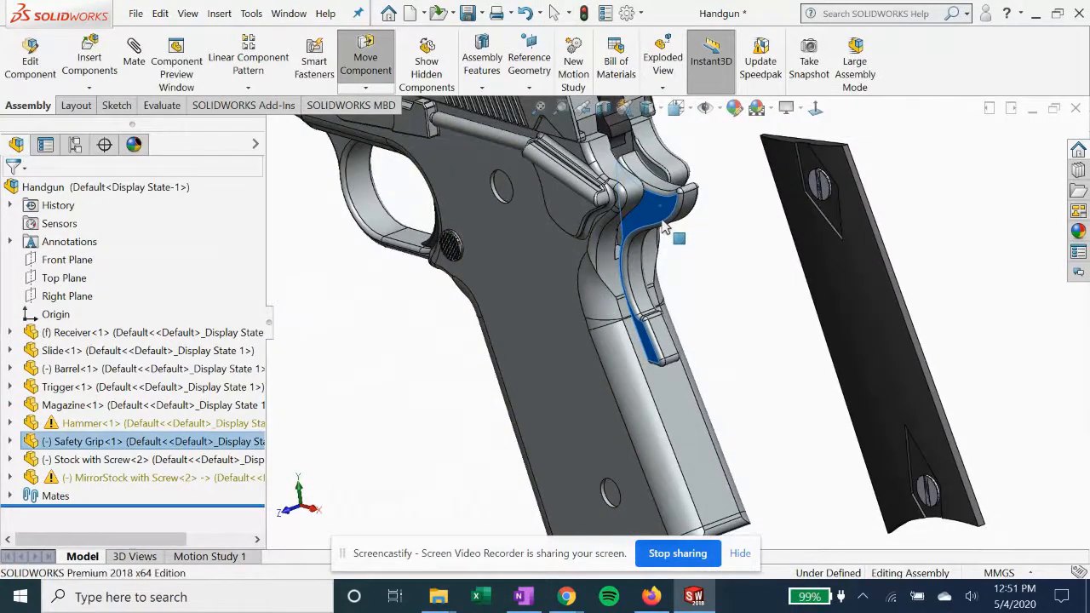
left_click(748, 295)
scroll(630, 174, "down", 5)
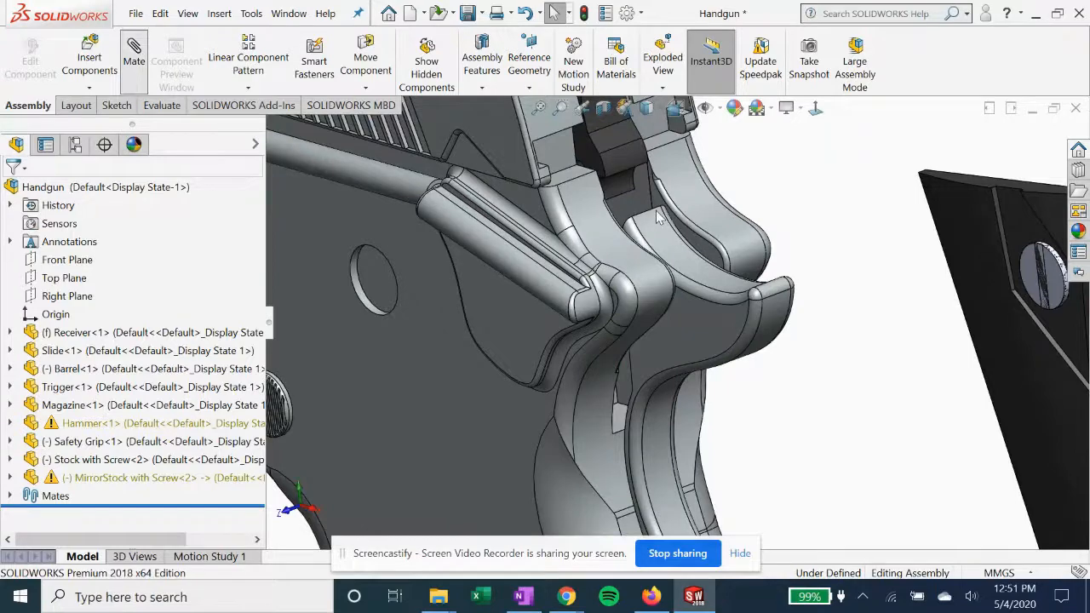
left_click(658, 215)
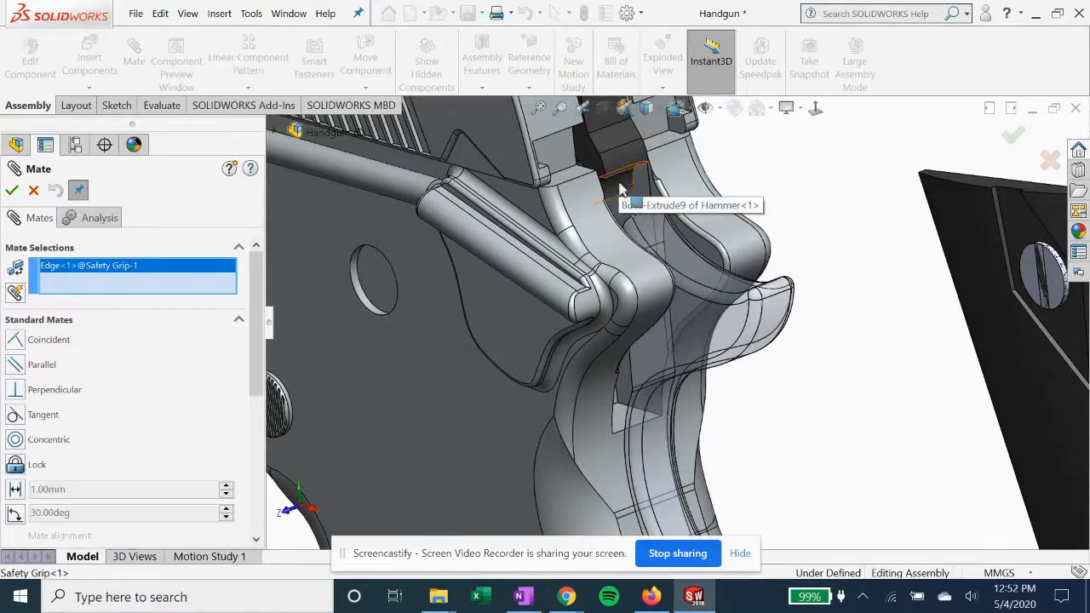
scroll(620, 181, "down", 8)
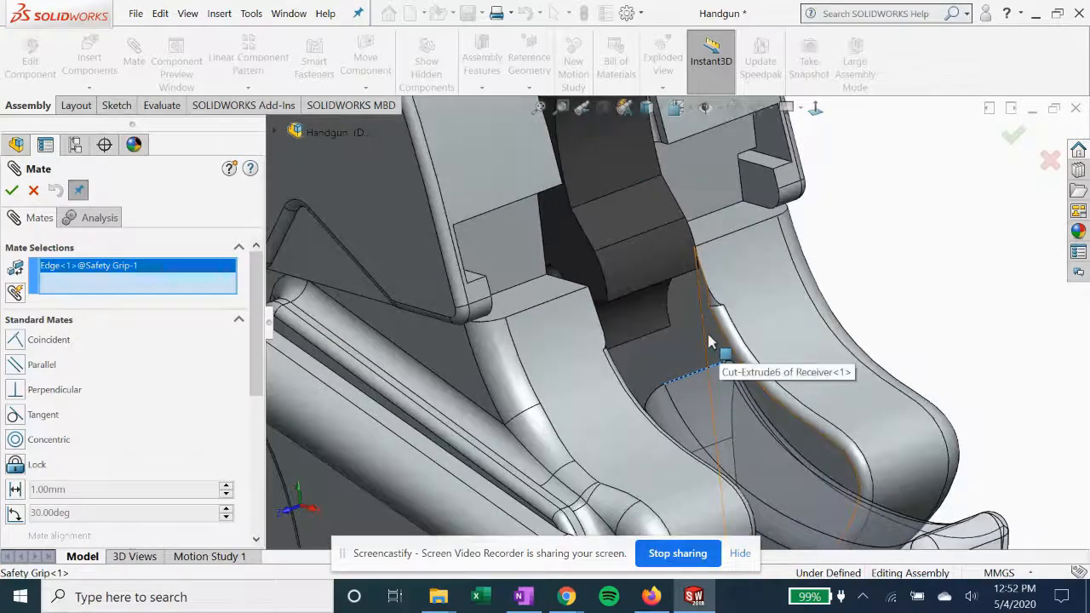
scroll(710, 341, "down", 2)
scroll(629, 332, "up", 1)
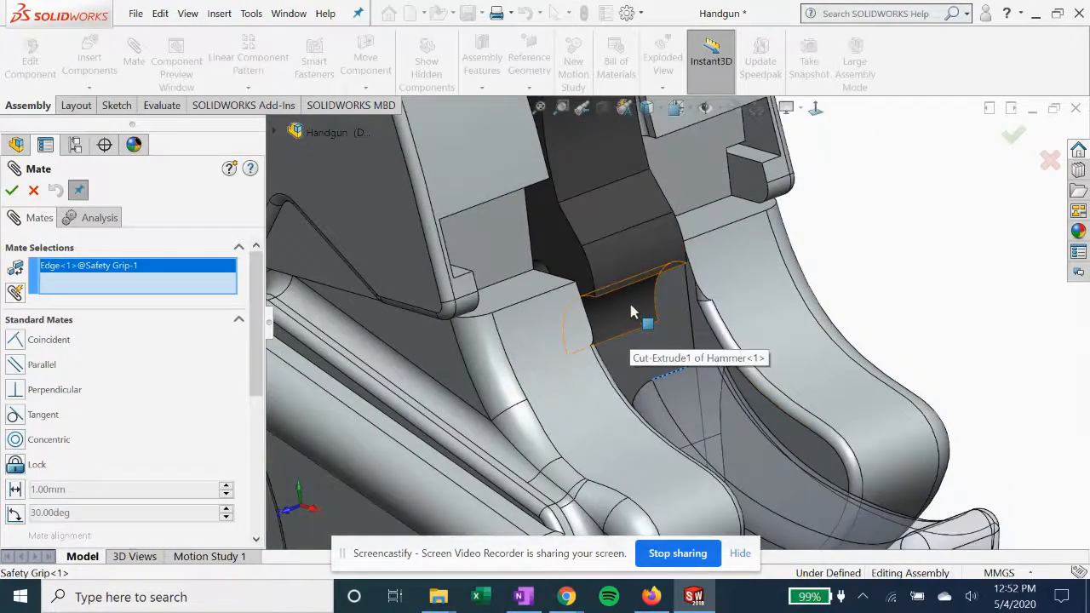
left_click(632, 313)
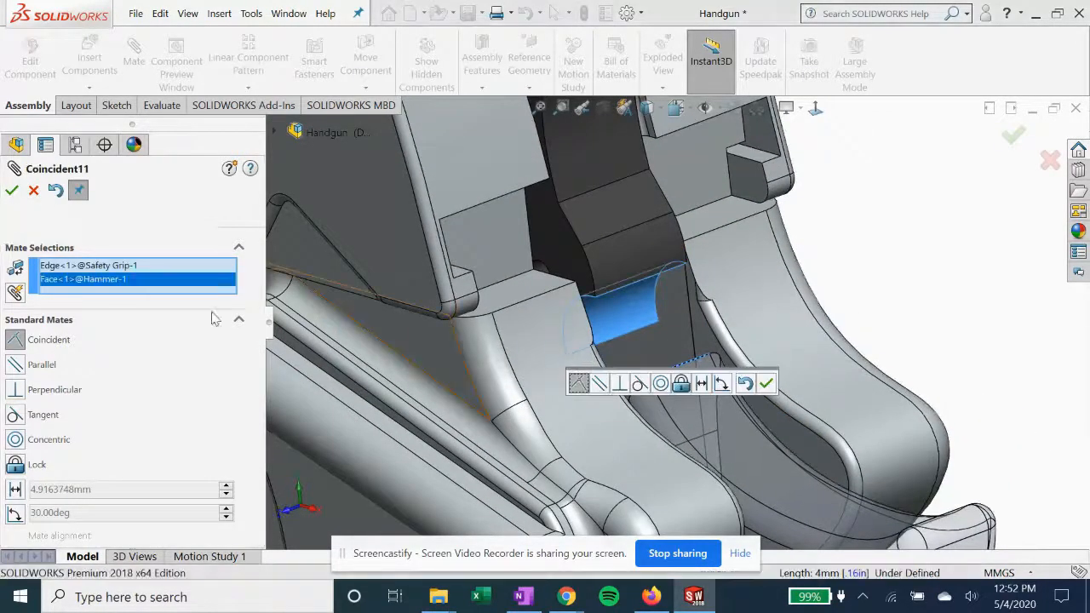
left_click(34, 191)
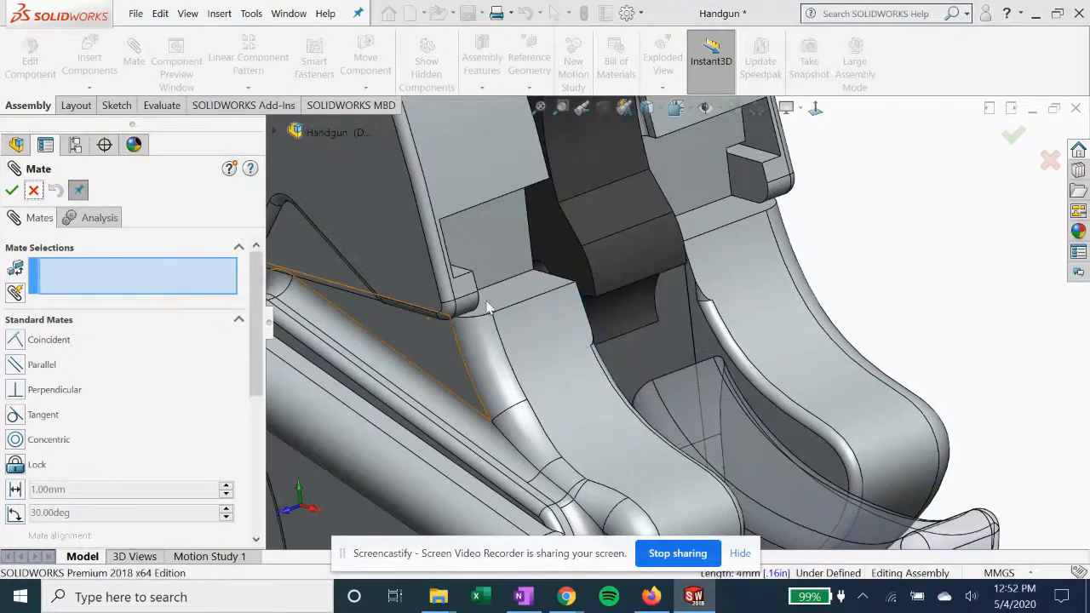
Mate the hammer's lower edge coincident with the safety grip's upper front face, then finish mating
left_click(619, 298)
middle_click_drag(657, 341, 755, 417)
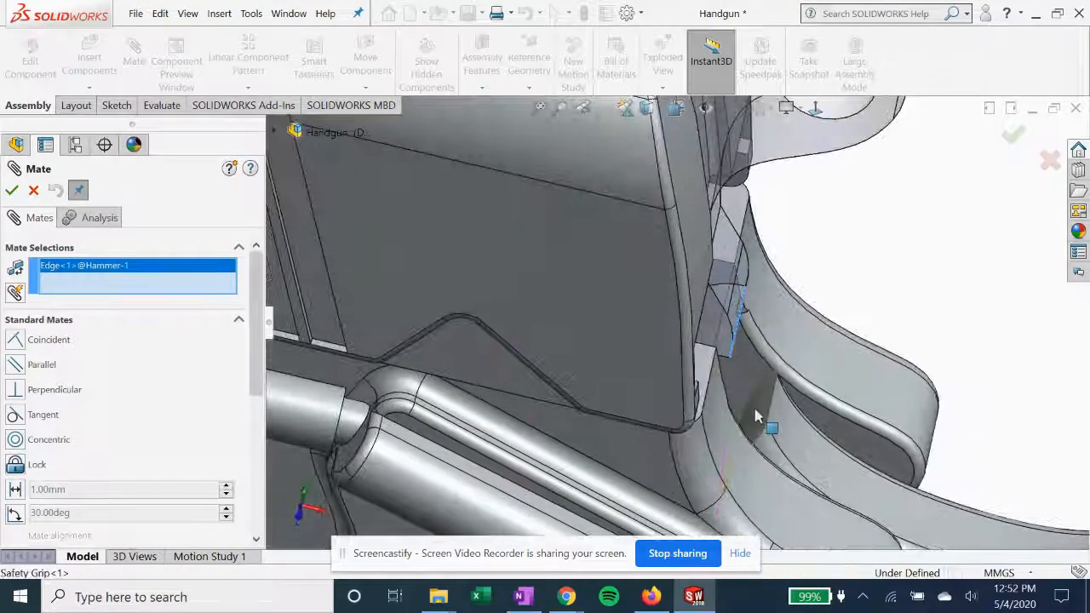
left_click(755, 416)
scroll(663, 437, "down", 3)
middle_click_drag(663, 437, 635, 448)
scroll(629, 412, "up", 4)
scroll(692, 358, "down", 3)
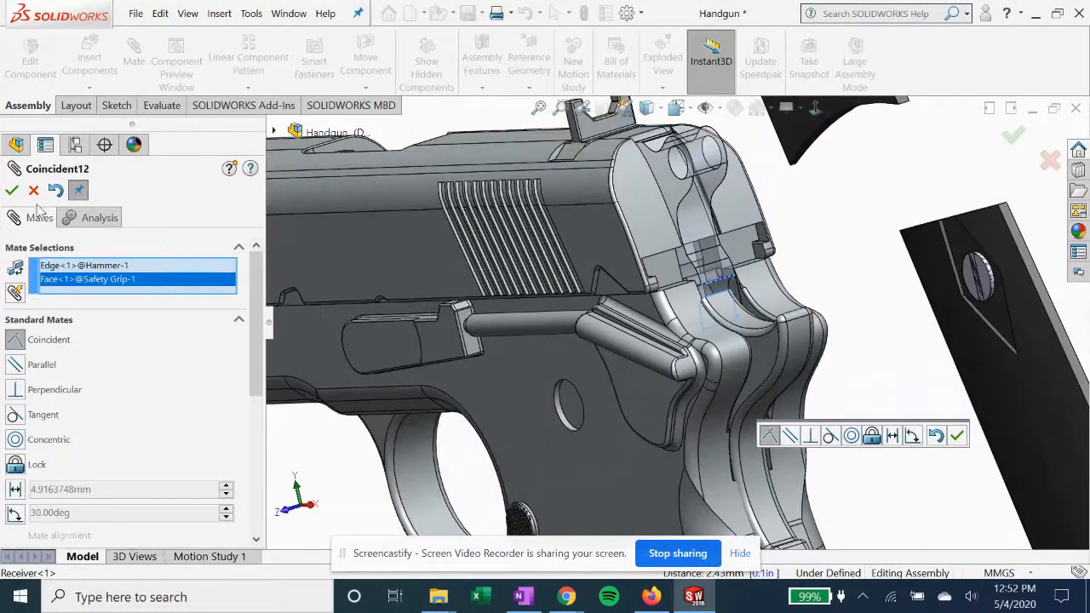
left_click(14, 192)
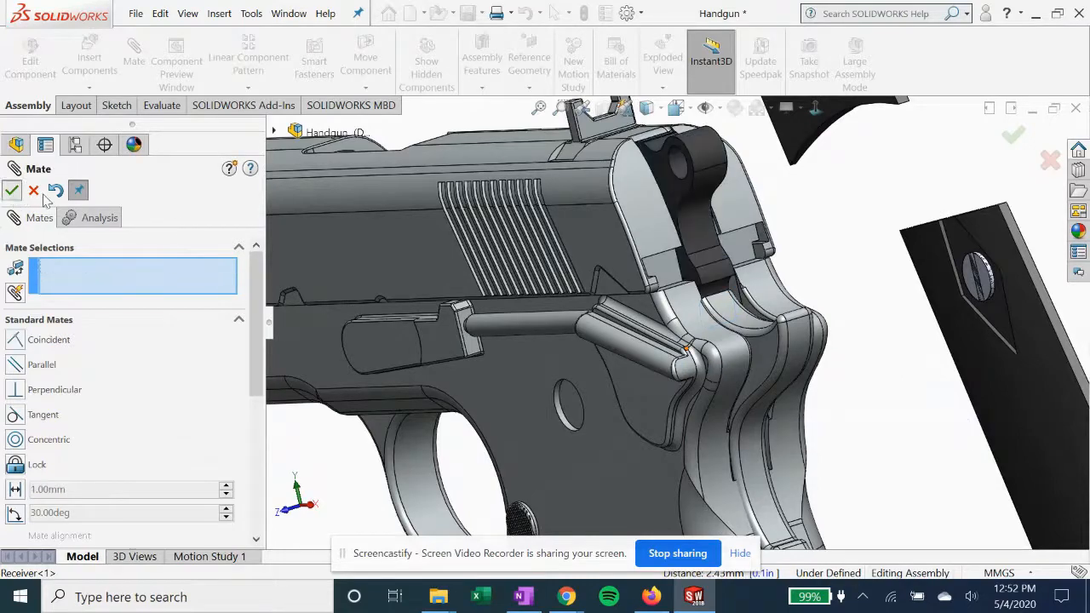
left_click(13, 192)
Examine from several sides how the safety grip fits against the hammer and the back of the receiver
middle_click_drag(746, 383, 788, 390)
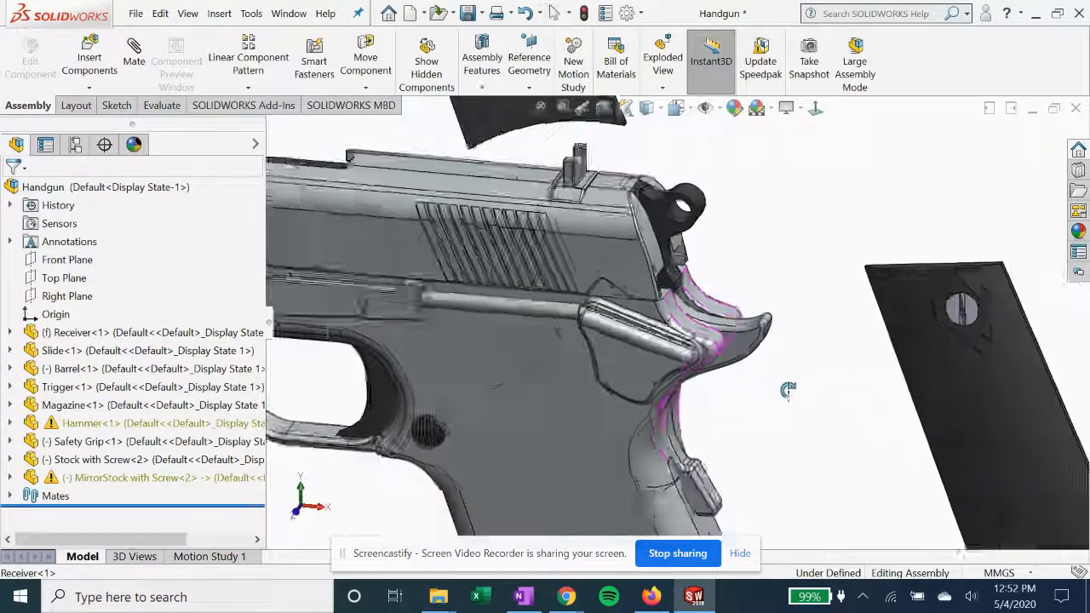
scroll(722, 365, "up", 3)
middle_click_drag(689, 408, 663, 306)
scroll(699, 296, "down", 3)
scroll(664, 308, "down", 2)
middle_click_drag(676, 357, 713, 334)
middle_click_drag(784, 289, 696, 239)
scroll(696, 238, "up", 2)
scroll(679, 325, "up", 3)
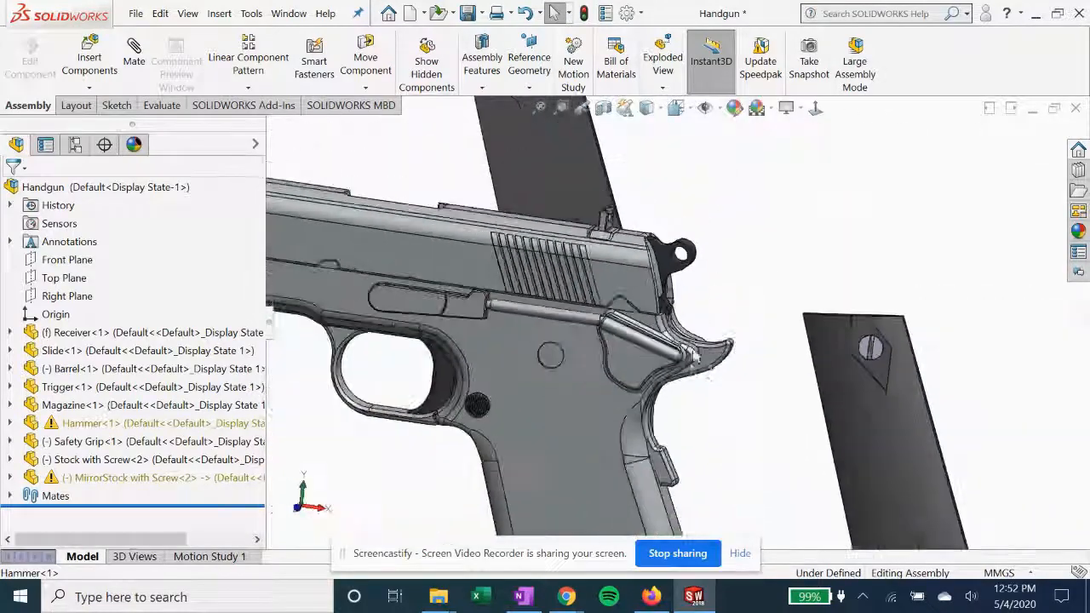
scroll(699, 379, "up", 5)
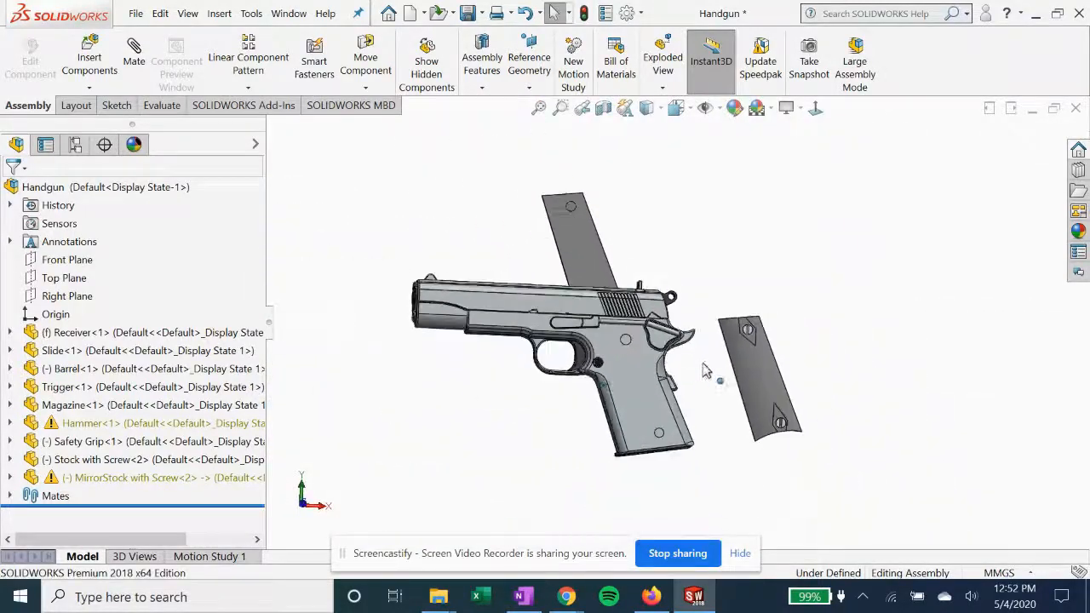
Mate the inner flat face of the stock with screws coincident with the receiver's large flat side face
middle_click_drag(570, 356, 654, 339)
scroll(655, 338, "down", 3)
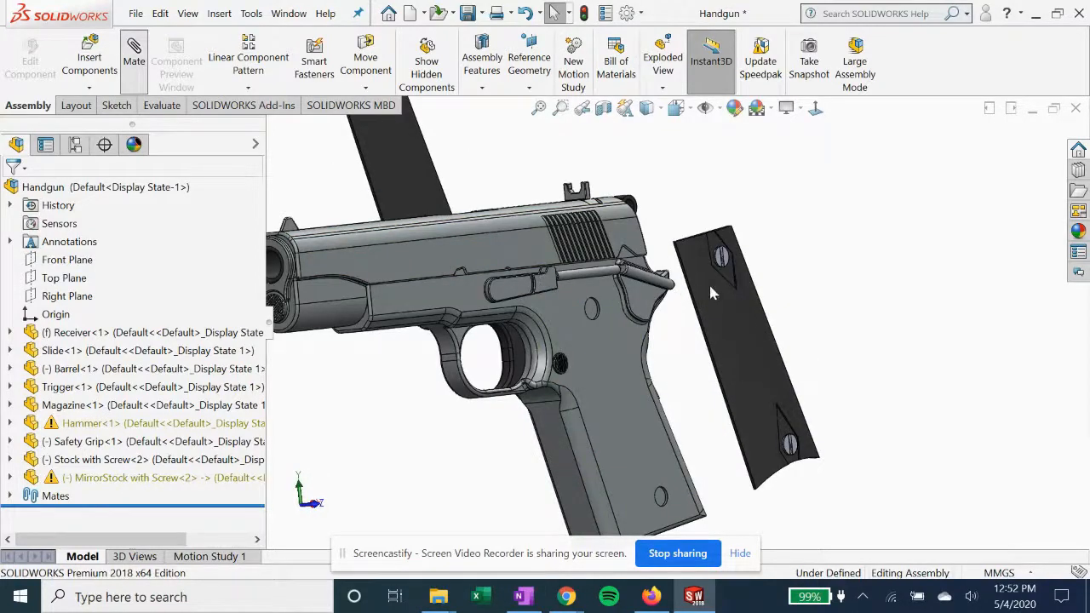
middle_click_drag(751, 324, 685, 341)
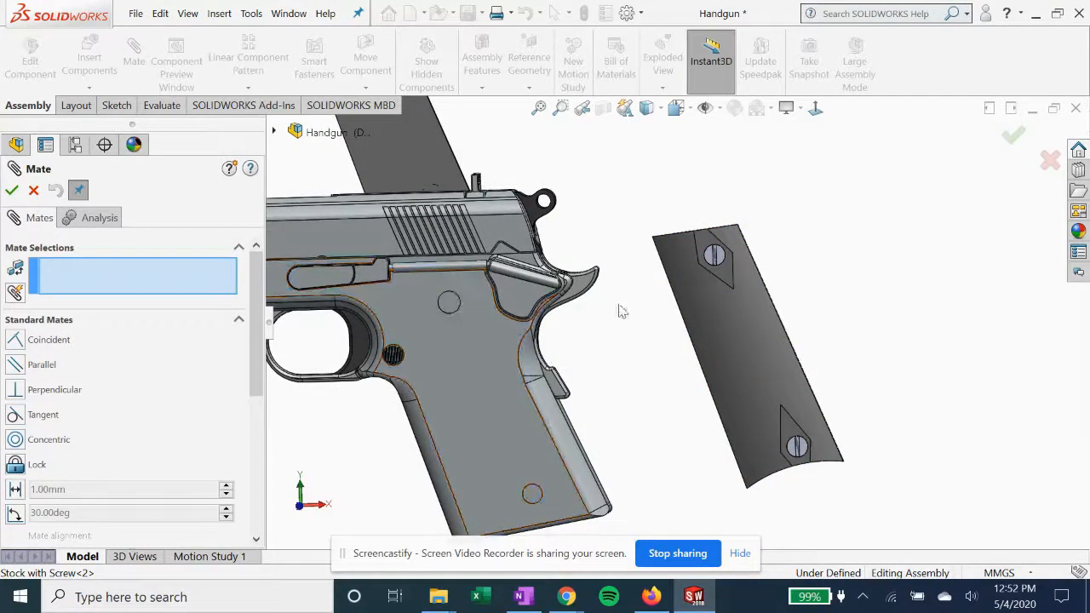
scroll(669, 294, "down", 2)
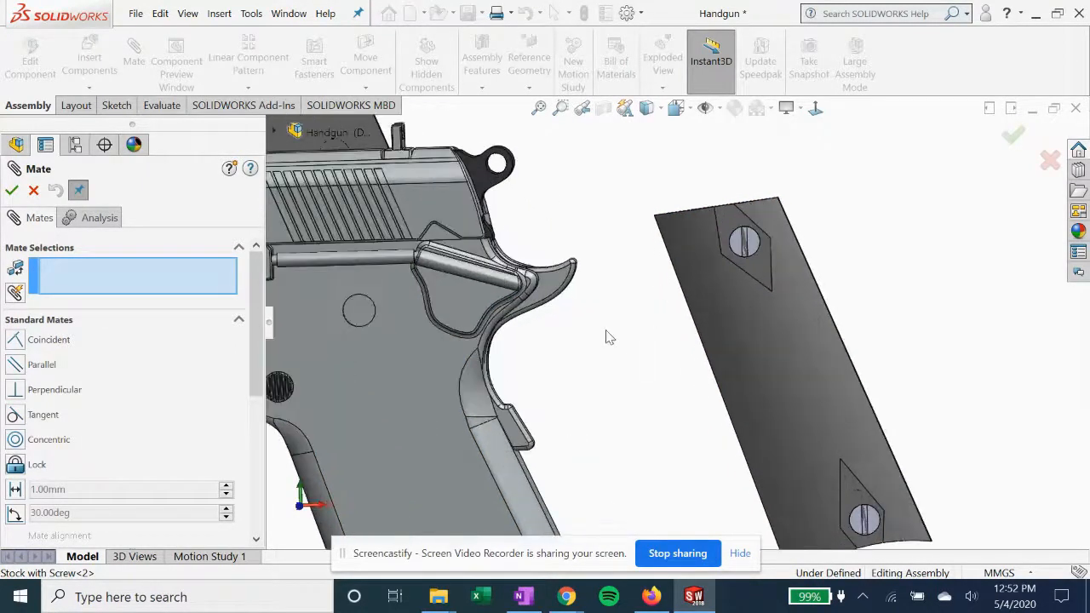
mouse_move(762, 322)
middle_mouse_down()
mouse_move(670, 312)
mouse_move(625, 324)
mouse_move(750, 317)
middle_mouse_up()
left_click(749, 317)
middle_click_drag(676, 346, 555, 414)
left_click(443, 426)
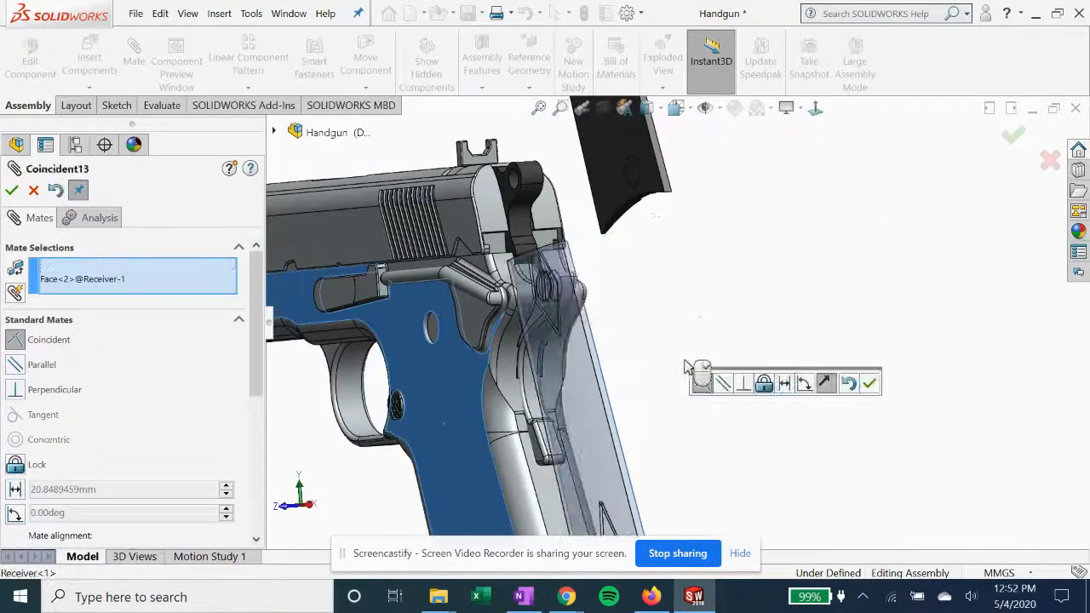
left_click(11, 190)
Add a parallel mate between the rear edge of the receiver's handle side and the stock's long narrow side face
middle_click_drag(597, 366, 656, 358)
scroll(559, 457, "down", 1)
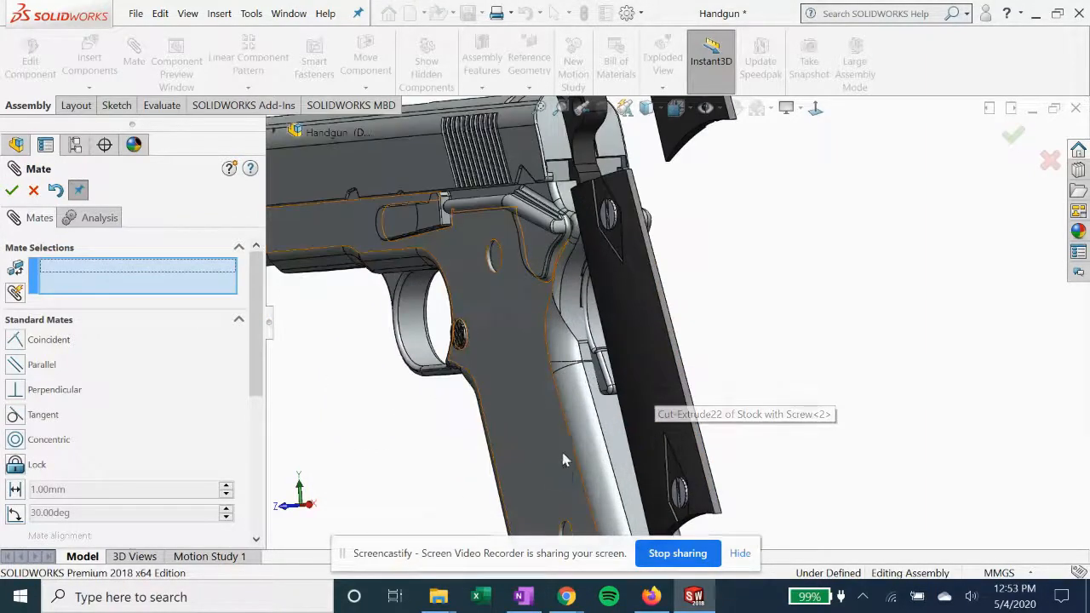
middle_click_drag(559, 457, 585, 432)
left_click(583, 438)
middle_click_drag(707, 360, 742, 326)
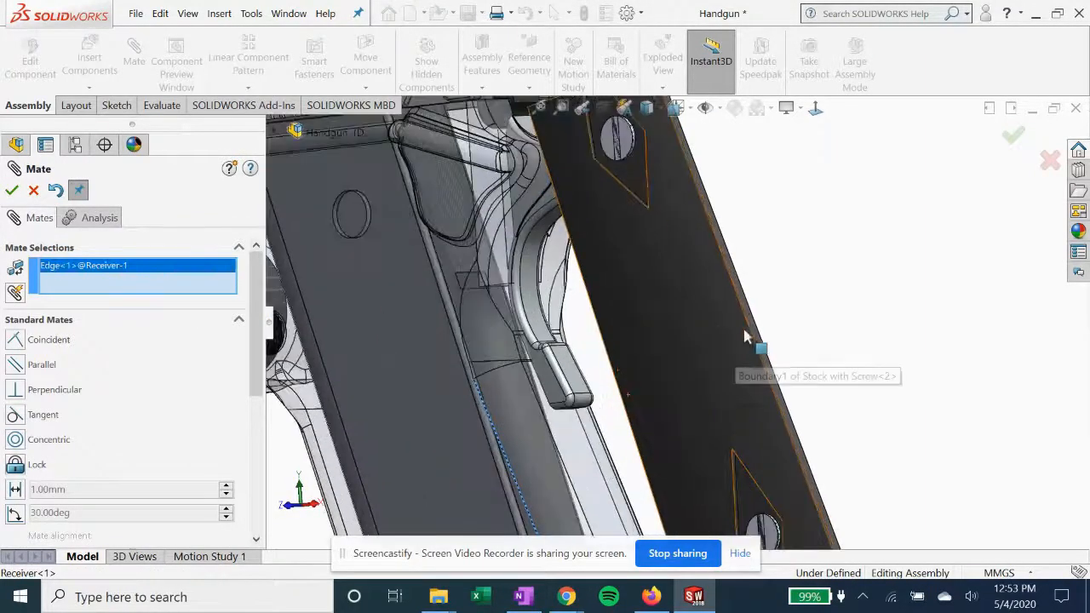
left_click(752, 322)
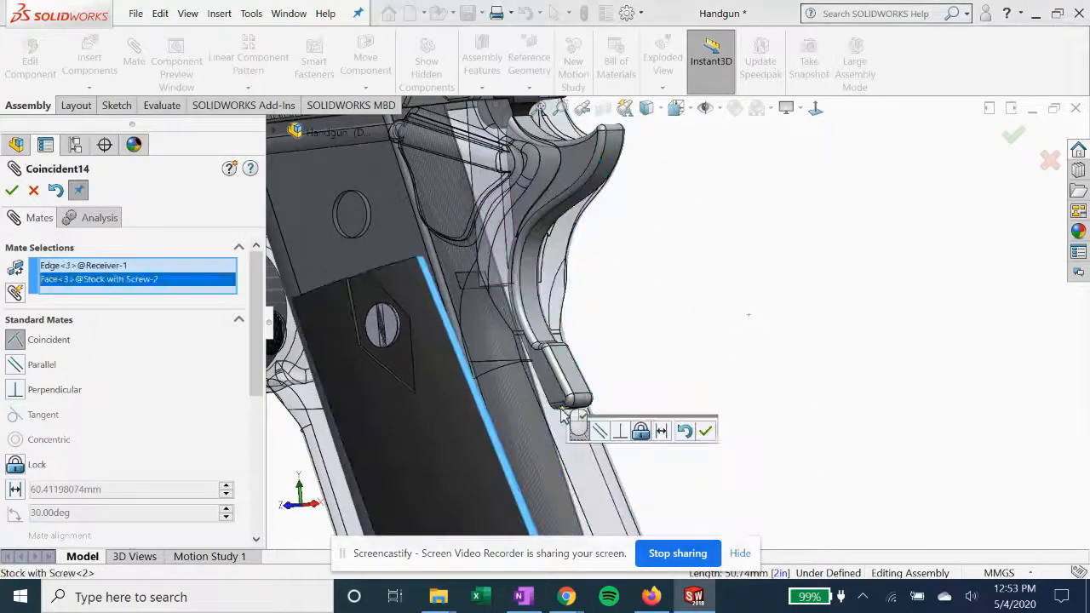
left_click(16, 365)
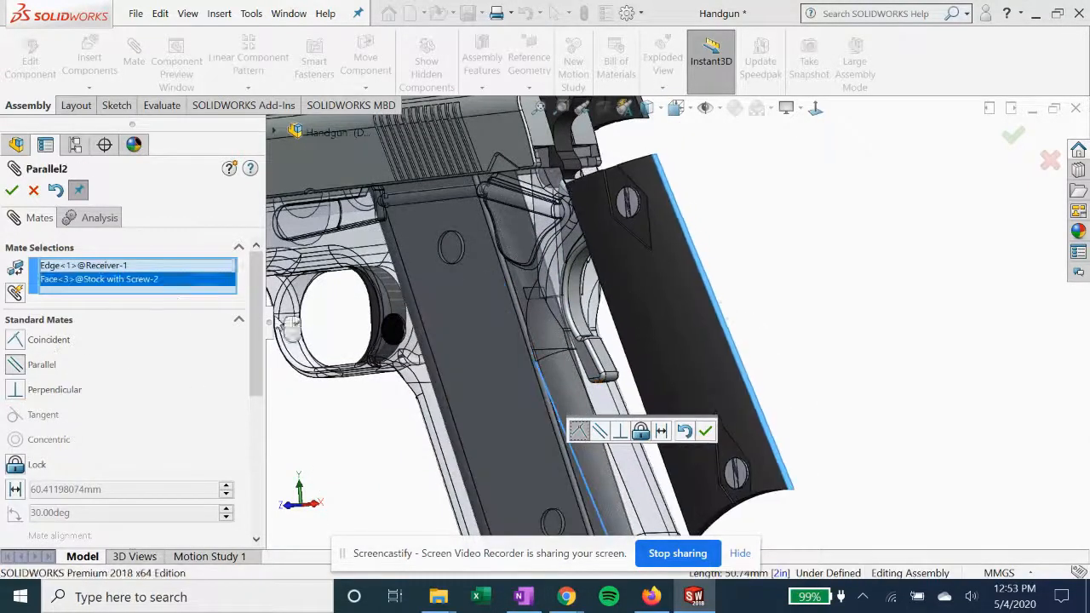
left_click(12, 191)
Mate the upper screw edge of the stock with screws concentric with the receiver's upper handle hole, and finish mating
scroll(444, 294, "up", 3)
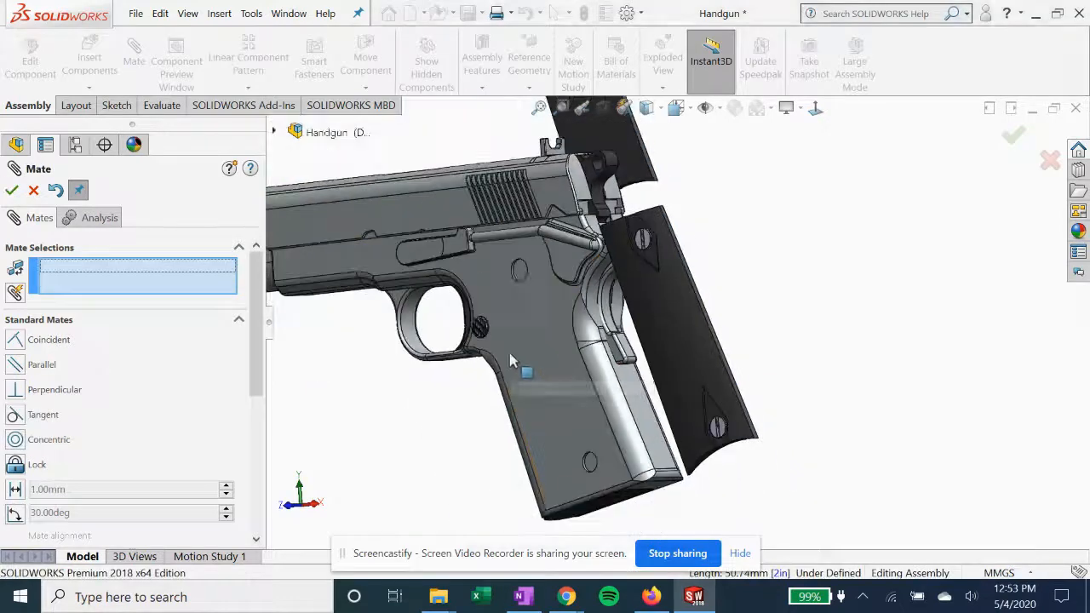
left_click(519, 270)
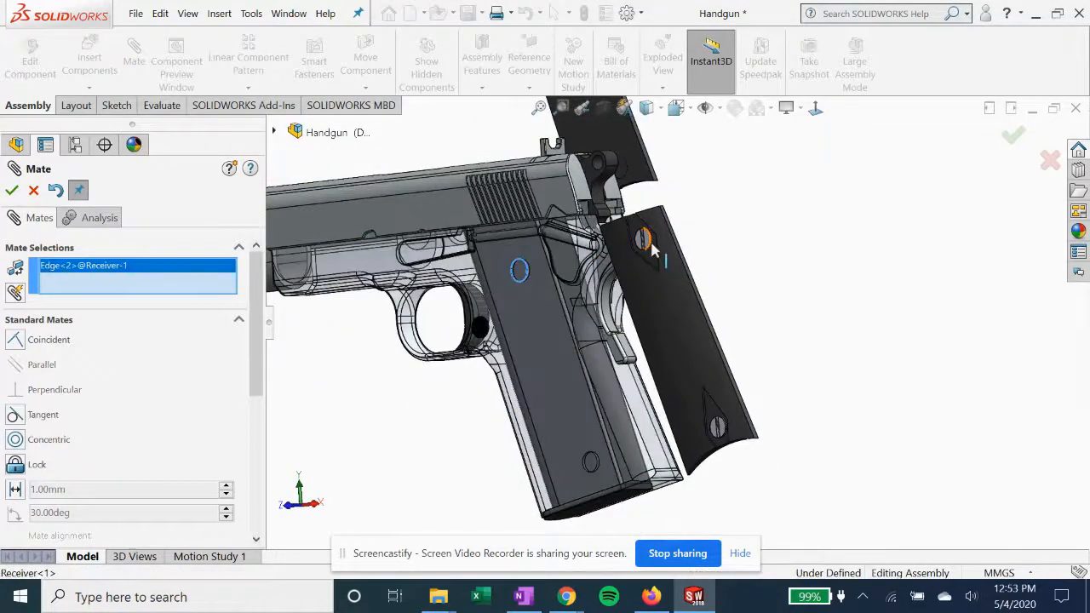
left_click(649, 243)
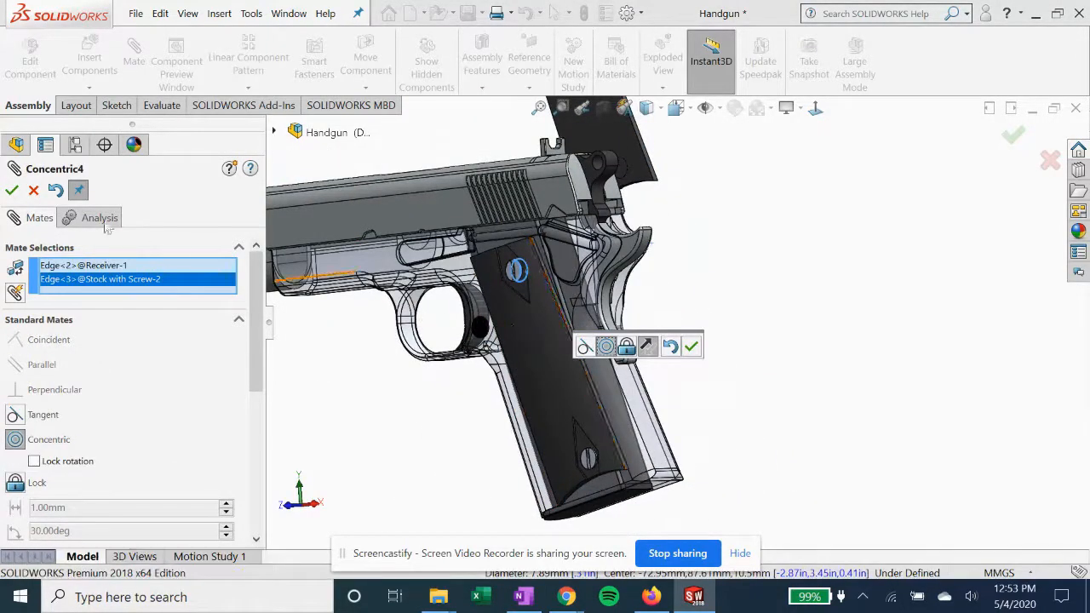
left_click(12, 191)
middle_click_drag(523, 322, 349, 322)
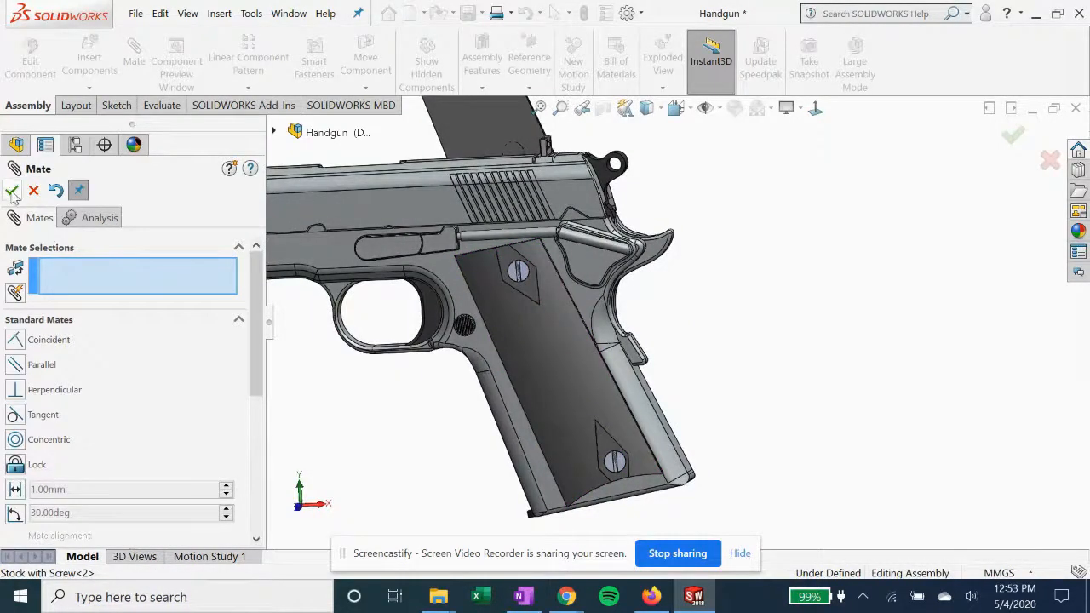
key("Escape")
left_click(537, 379)
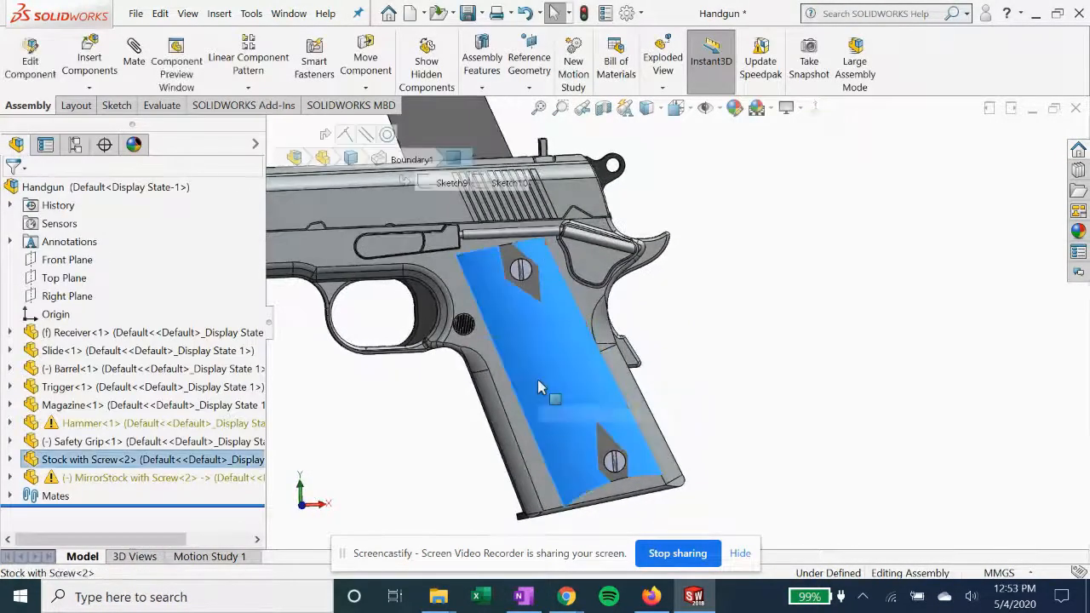
left_click(742, 429)
Mate the mirrored stock's inner flat face coincident with the receiver's large flat face on the opposite side
middle_click_drag(742, 429, 649, 258)
scroll(641, 243, "up", 3)
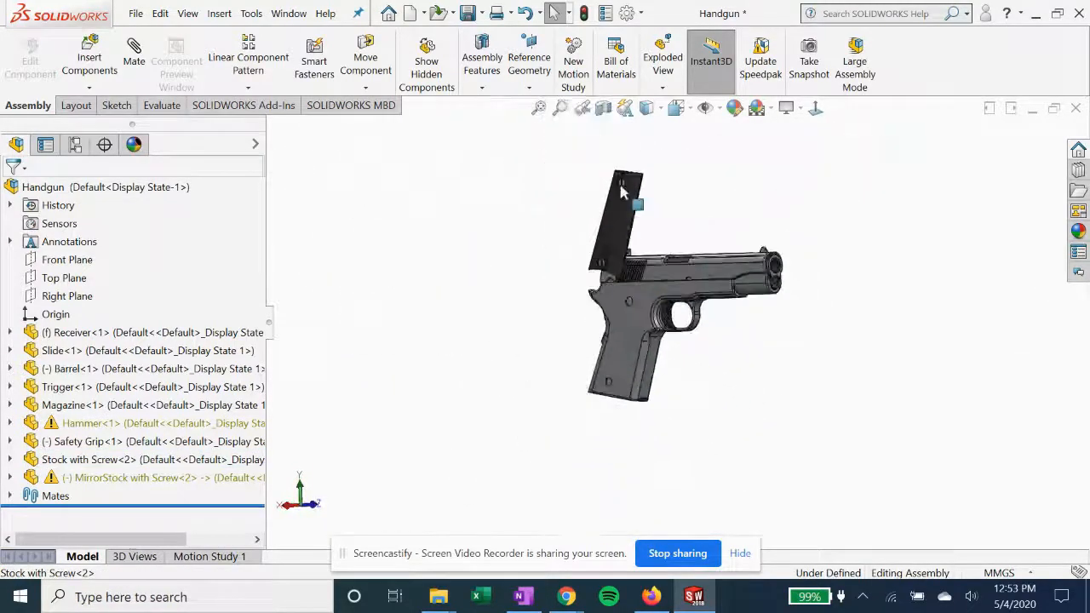
scroll(618, 183, "down", 4)
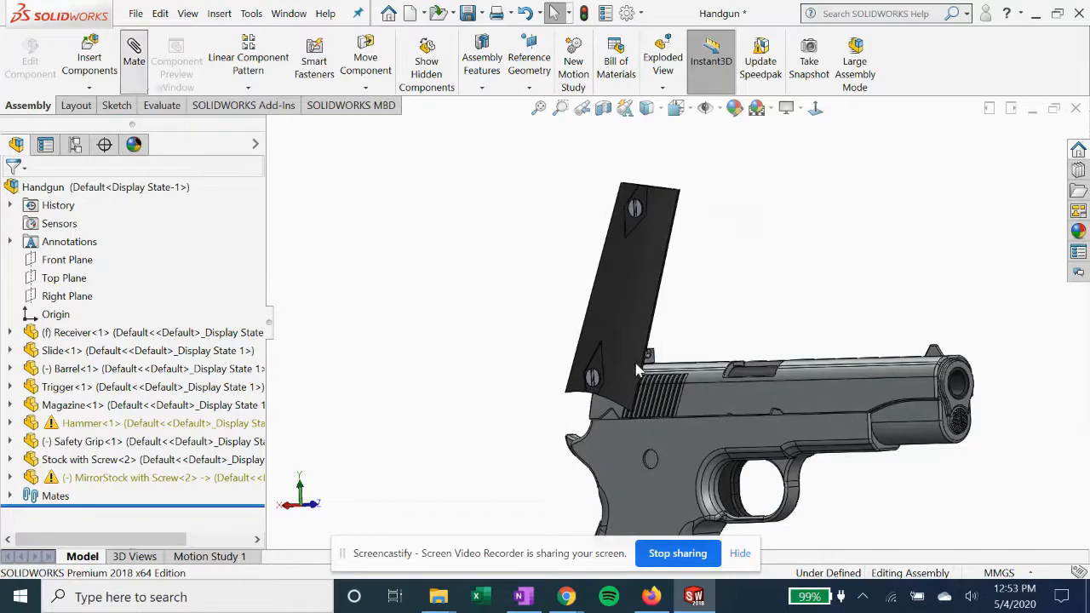
scroll(652, 387, "up", 2)
scroll(661, 403, "down", 1)
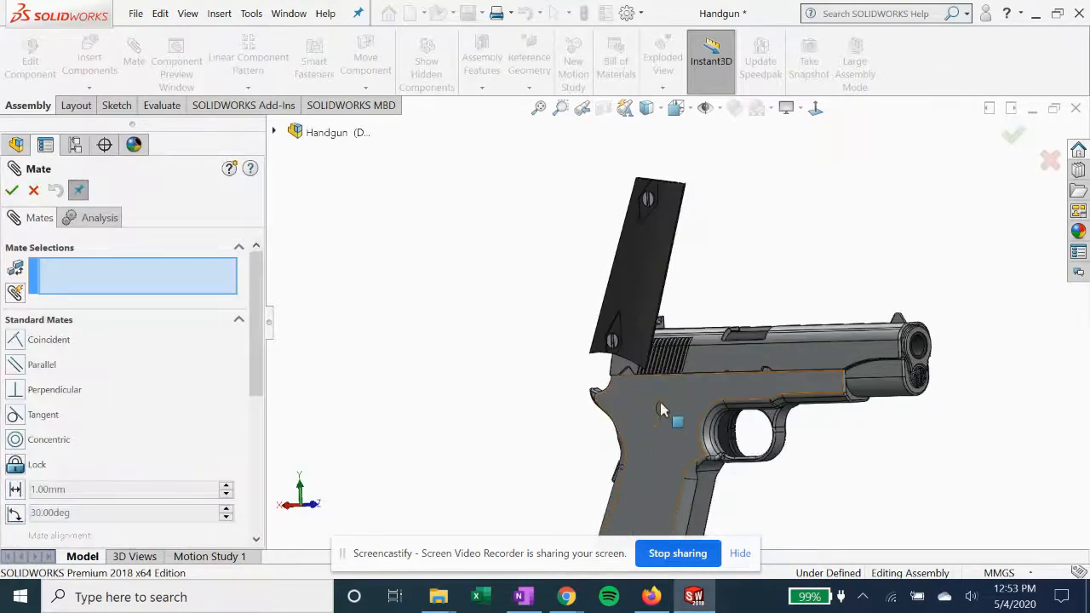
left_click(649, 444)
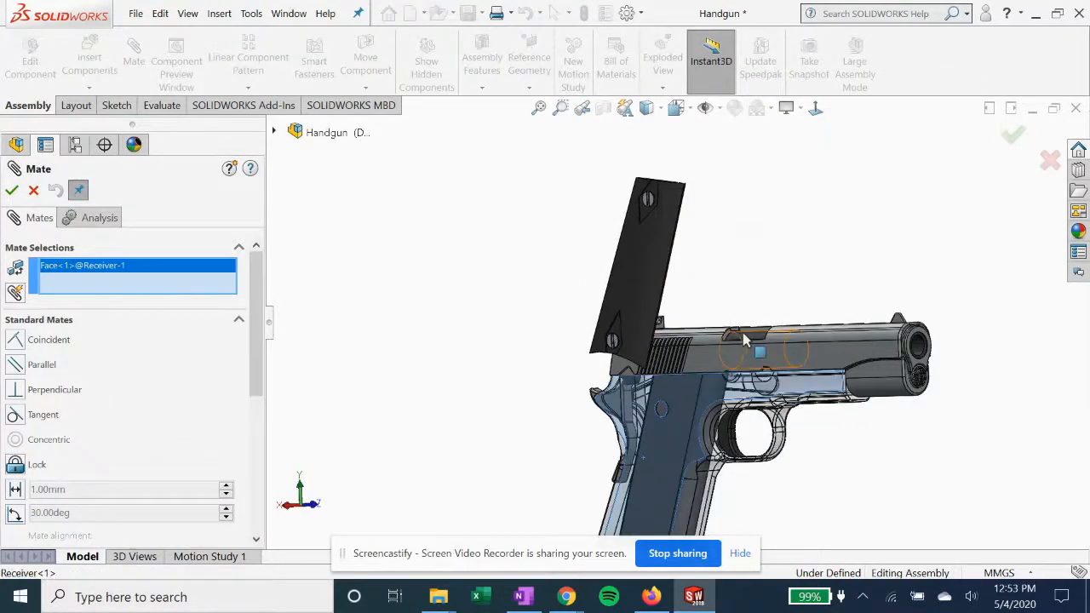
middle_click_drag(649, 444, 688, 292)
left_click(662, 263)
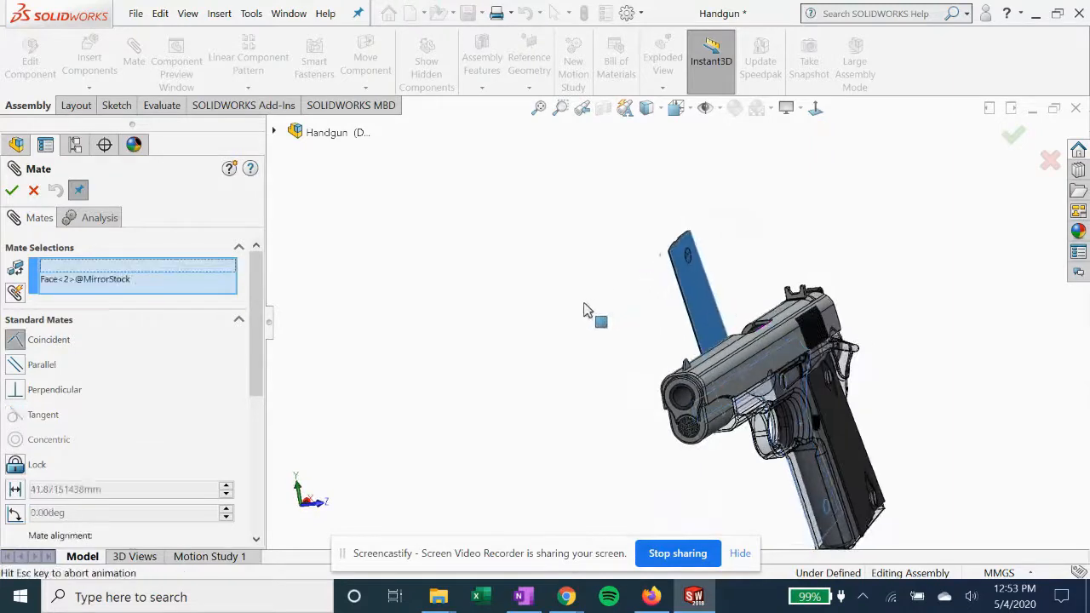
middle_click_drag(545, 287, 363, 398)
left_click(518, 353)
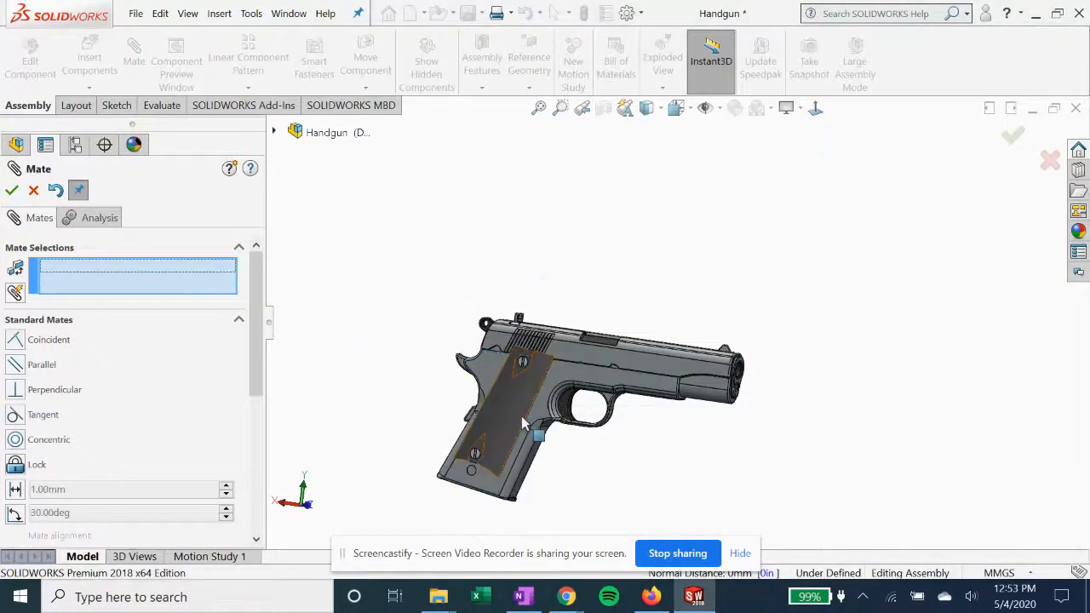
Add a parallel mate between the receiver handle's rear edge and the mirrored stock's long narrow side face
scroll(514, 417, "down", 5)
middle_click_drag(511, 429, 487, 446)
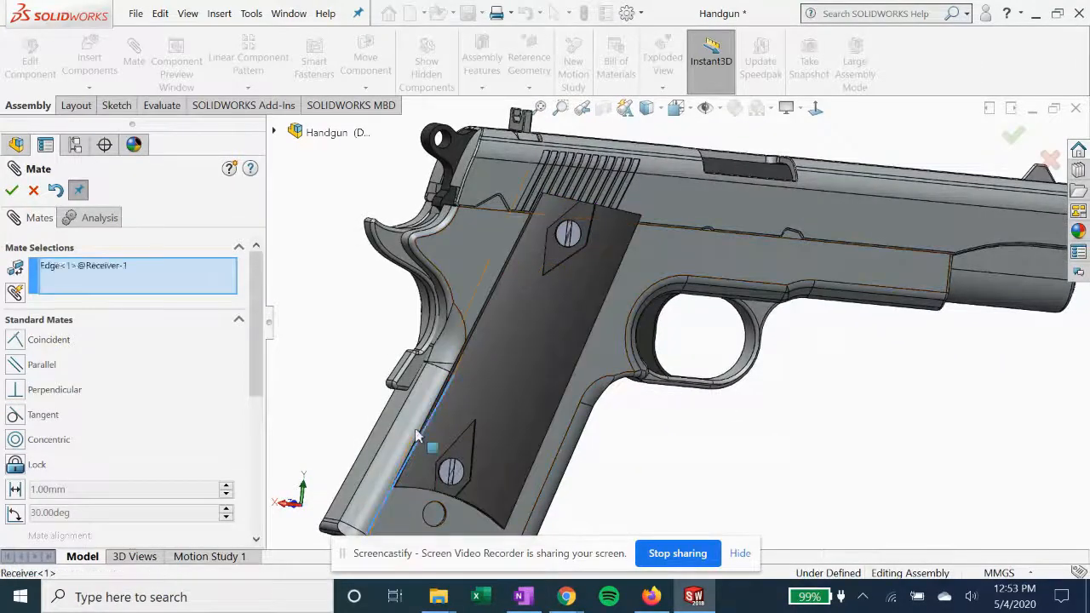
scroll(511, 309, "down", 5)
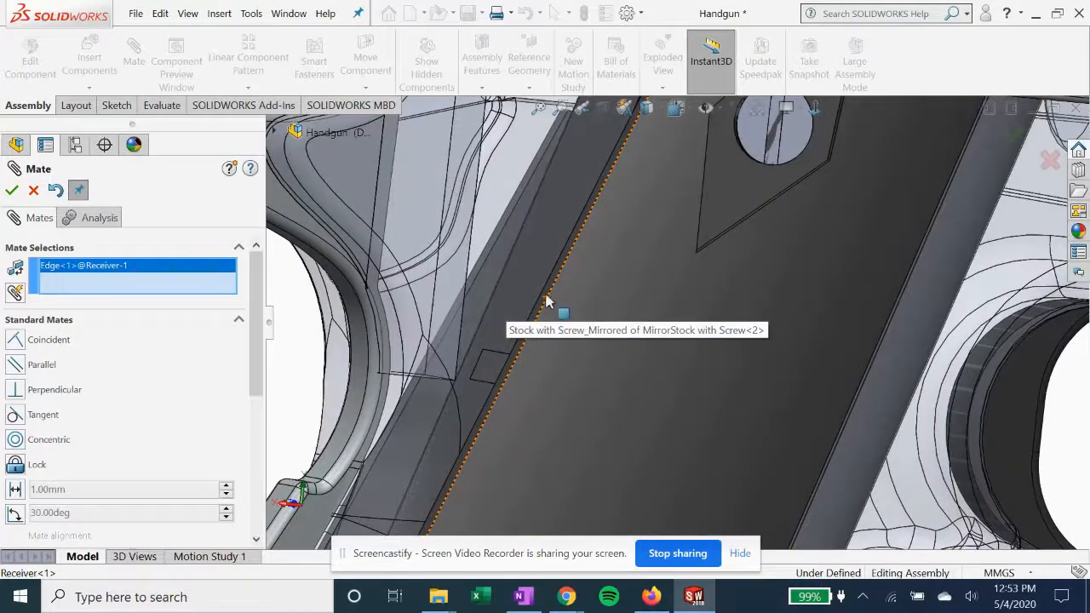
left_click(548, 292)
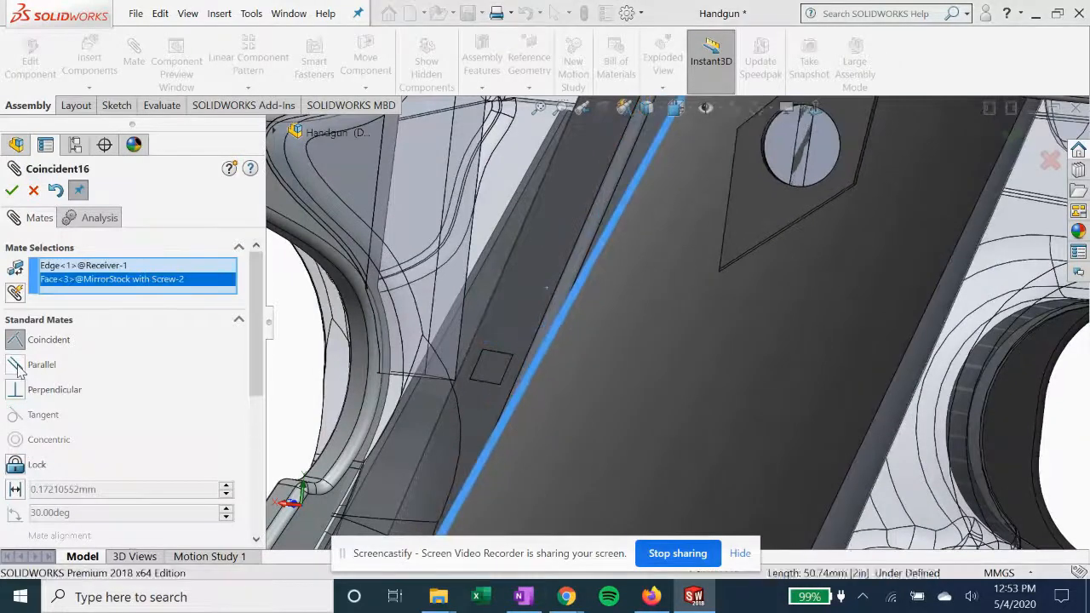
scroll(484, 398, "up", 4)
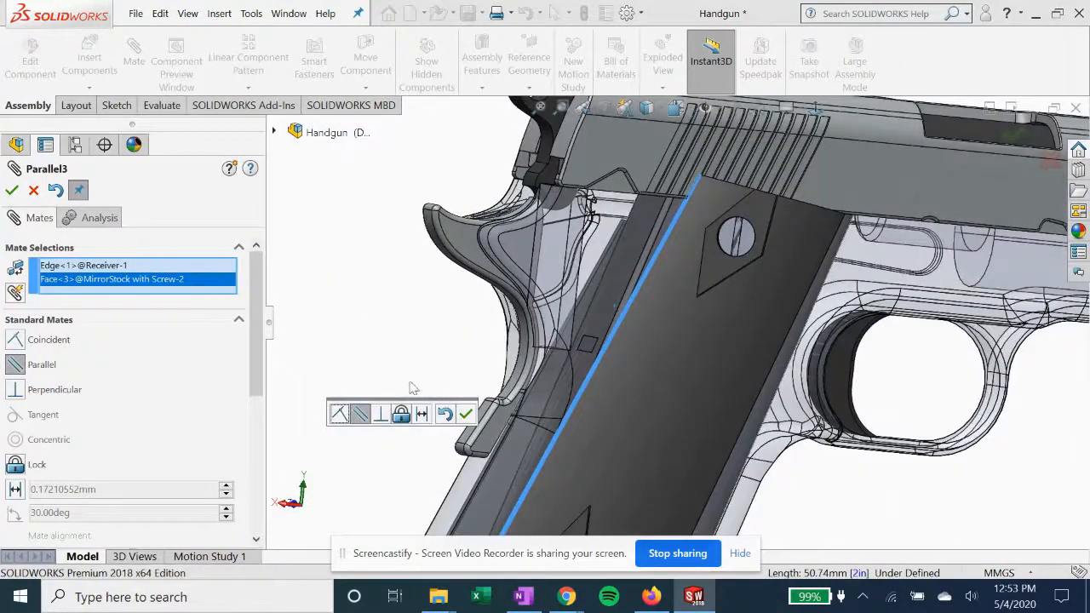
scroll(613, 375, "up", 2)
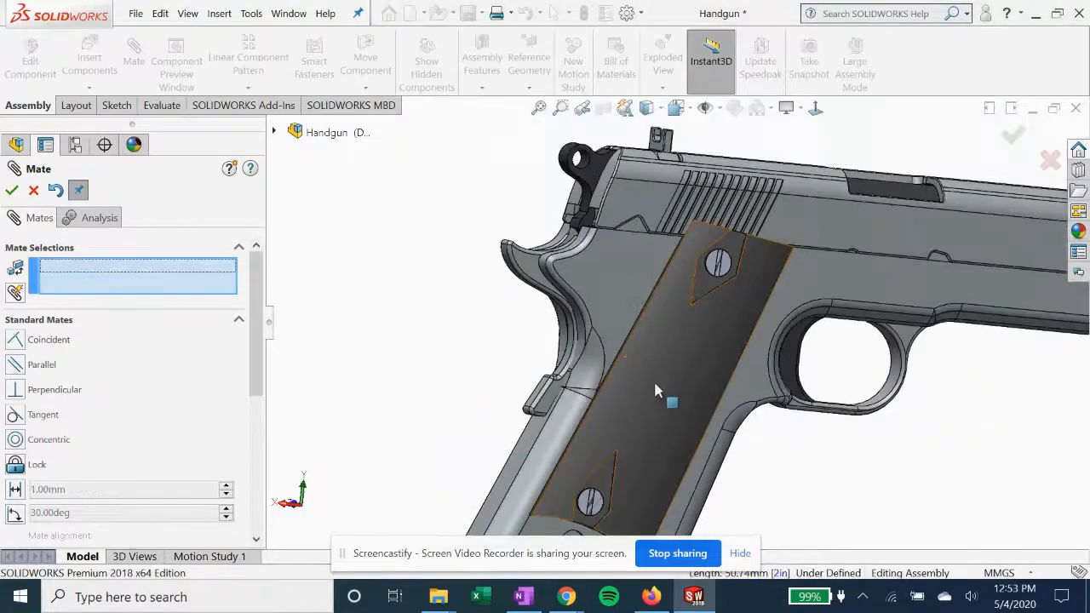
Mate the mirrored stock's lower screw edge concentric with the receiver's lower handle hole, and close the Mate command
middle_click_drag(664, 377, 670, 327)
scroll(669, 328, "up", 2)
scroll(639, 427, "down", 2)
scroll(638, 430, "down", 3)
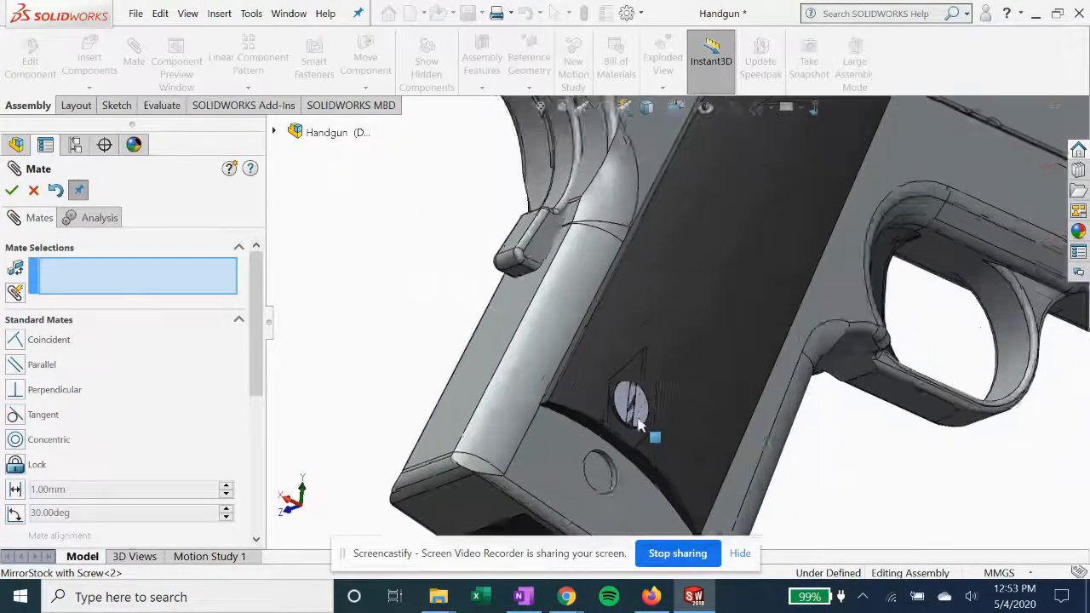
left_click(585, 454)
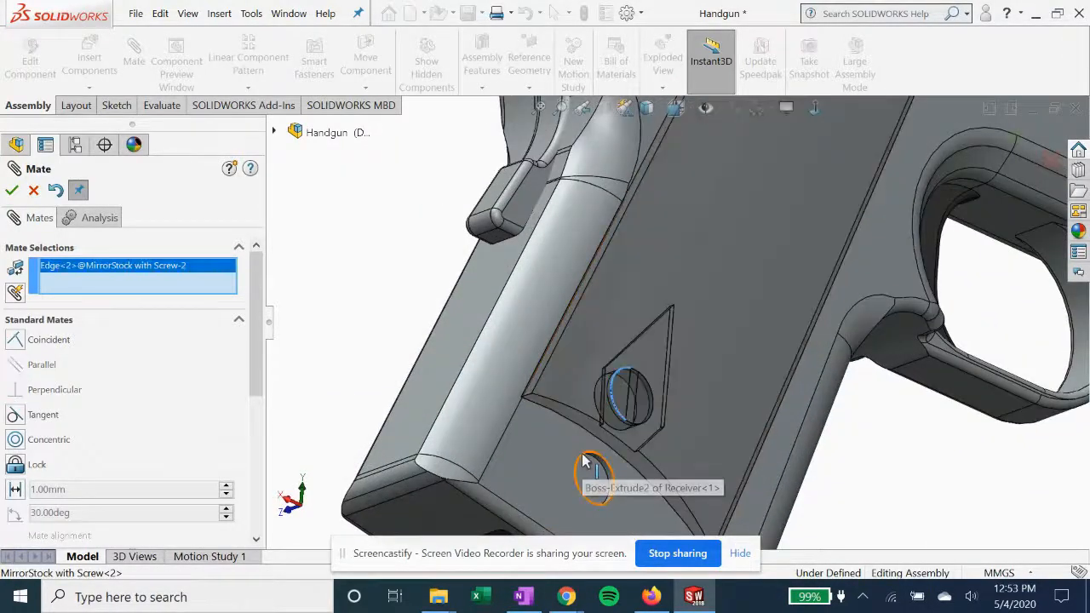
left_click(583, 469)
scroll(307, 335, "up", 5)
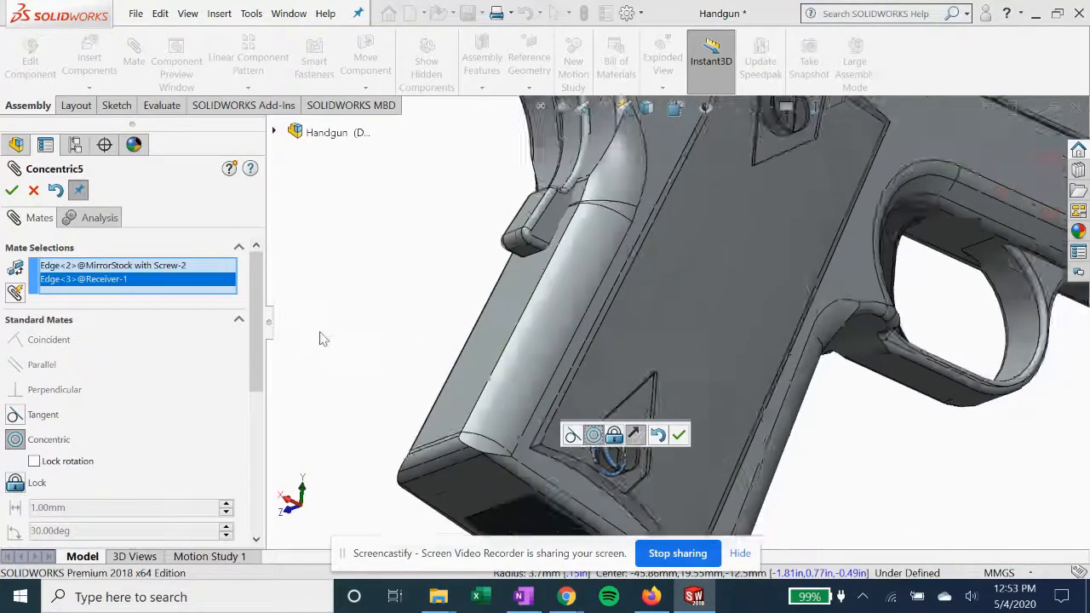
scroll(501, 317, "down", 2)
scroll(501, 317, "down", 1)
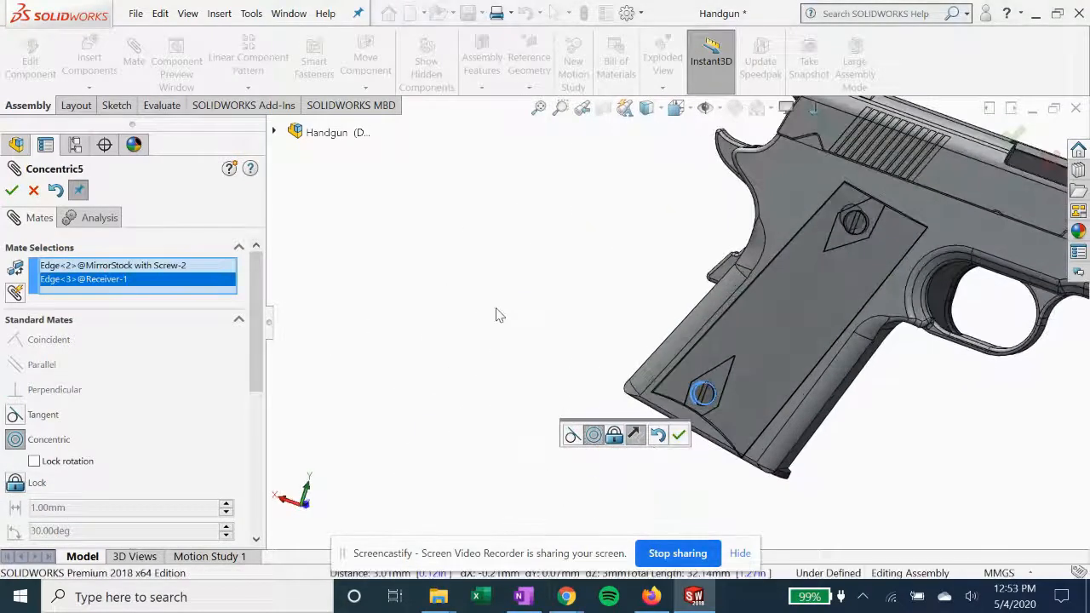
left_click(12, 191)
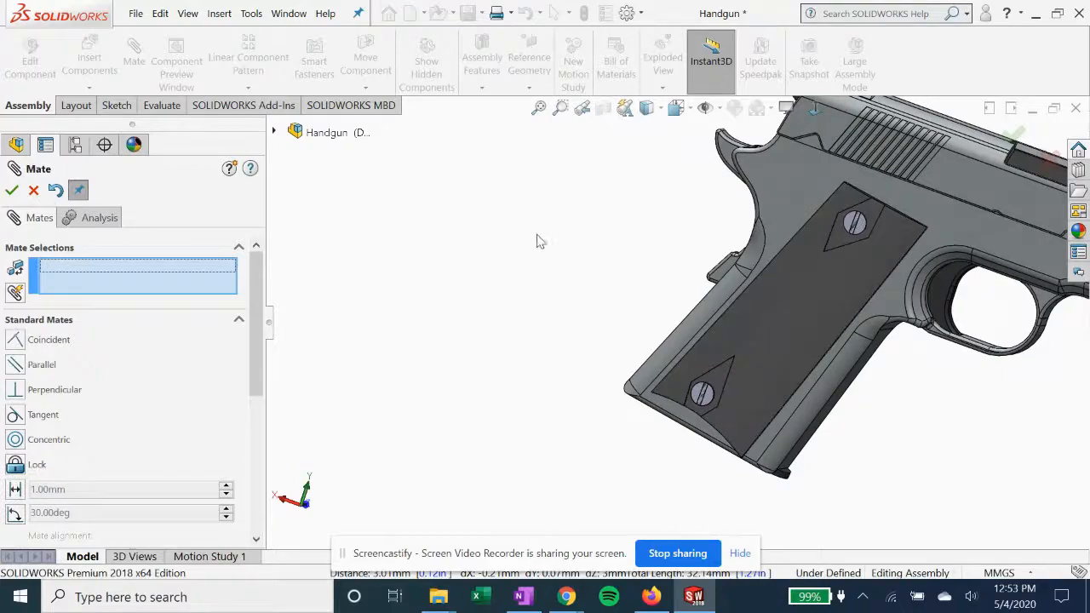
middle_click_drag(549, 231, 596, 304)
middle_click_drag(591, 260, 494, 263)
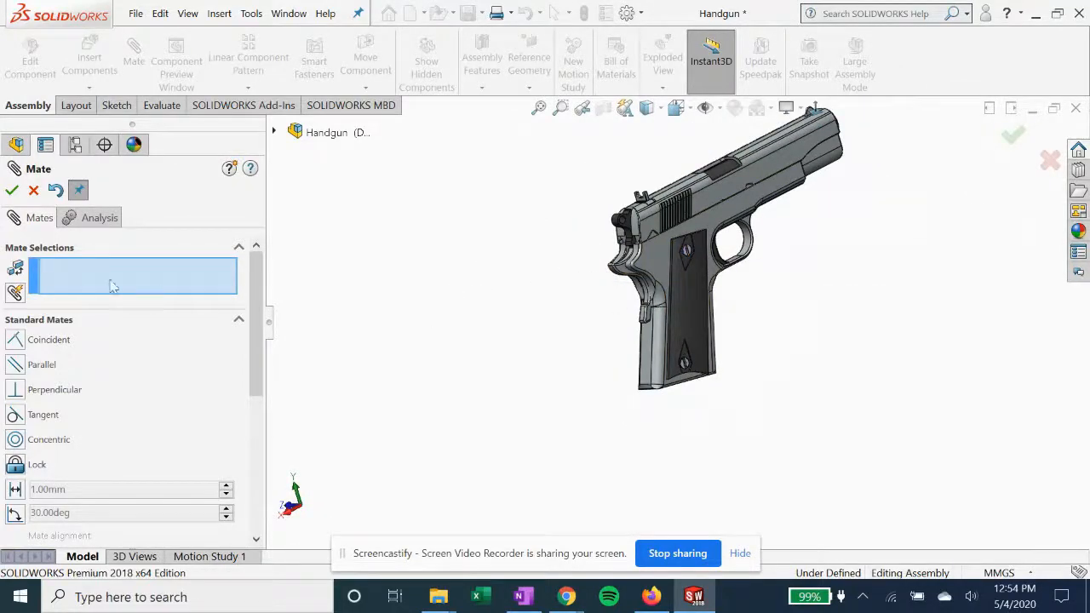
left_click(12, 190)
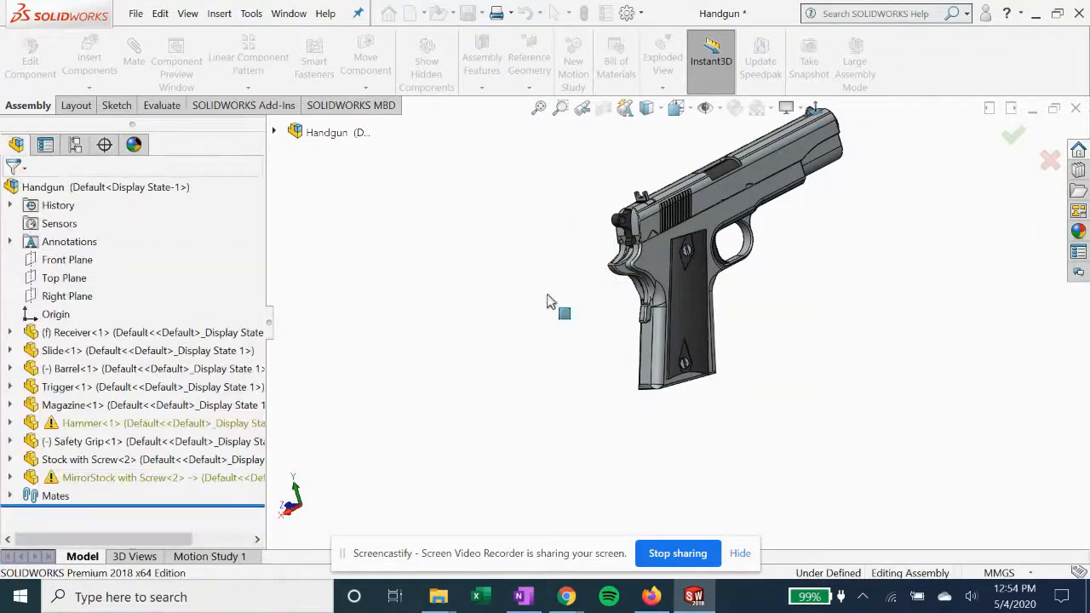
Examine the assembled pistol from both sides, checking how the two stocks sit on the handle
middle_click_drag(571, 324, 536, 377)
scroll(514, 376, "down", 3)
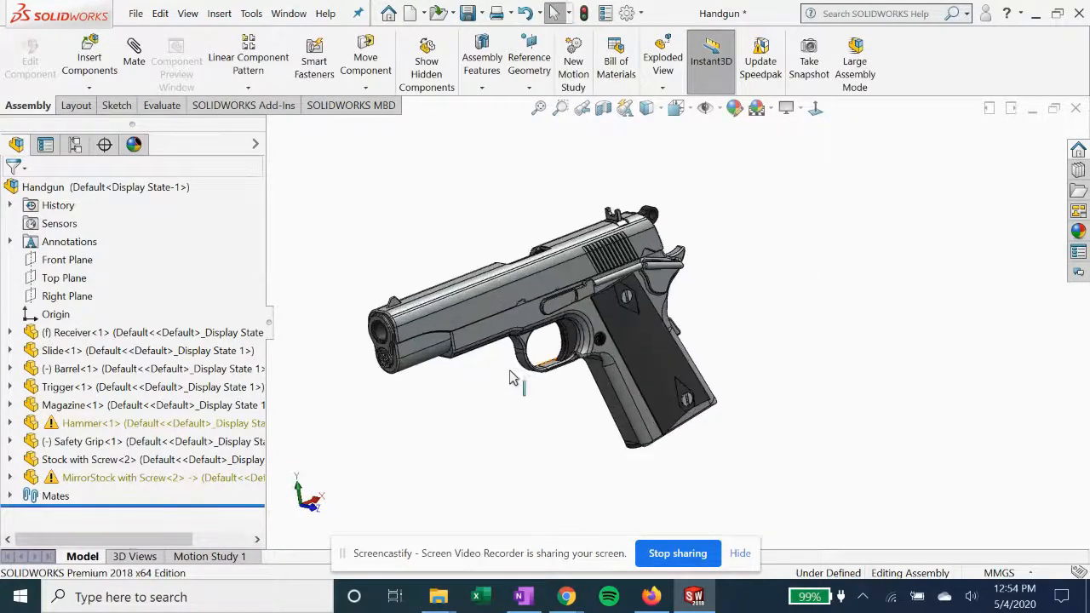
middle_click_drag(519, 429, 565, 319)
scroll(566, 319, "down", 3)
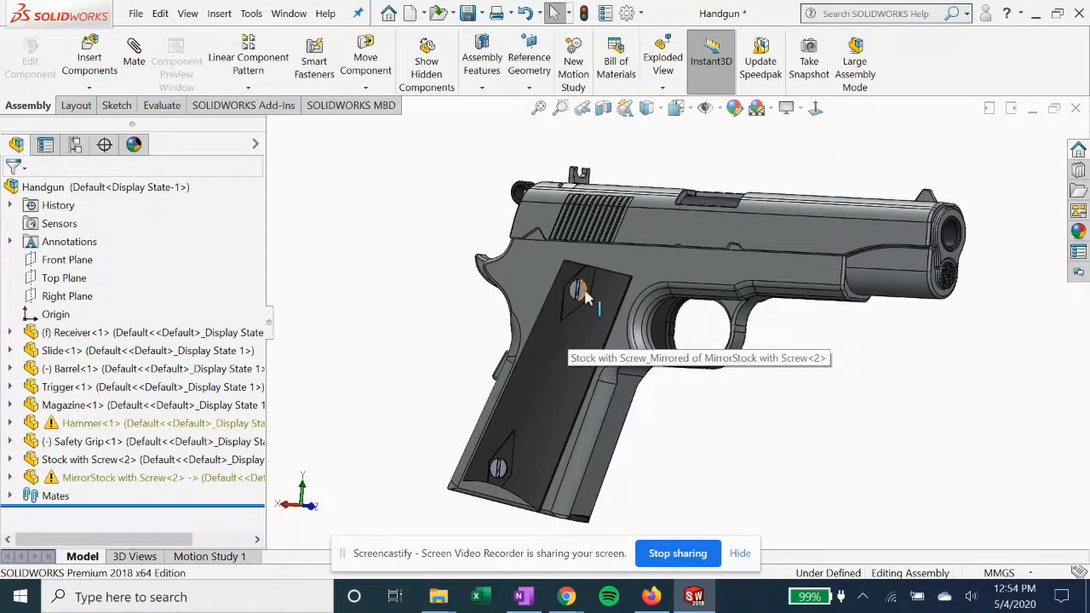
middle_click_drag(810, 389, 438, 390)
scroll(423, 351, "down", 2)
scroll(410, 371, "up", 2)
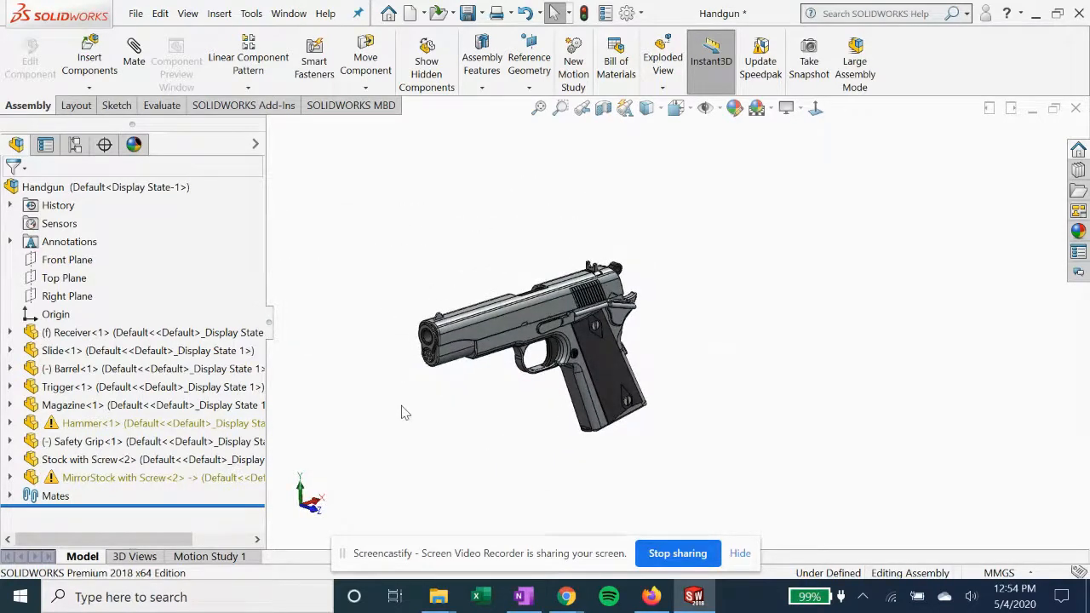
scroll(494, 392, "down", 2)
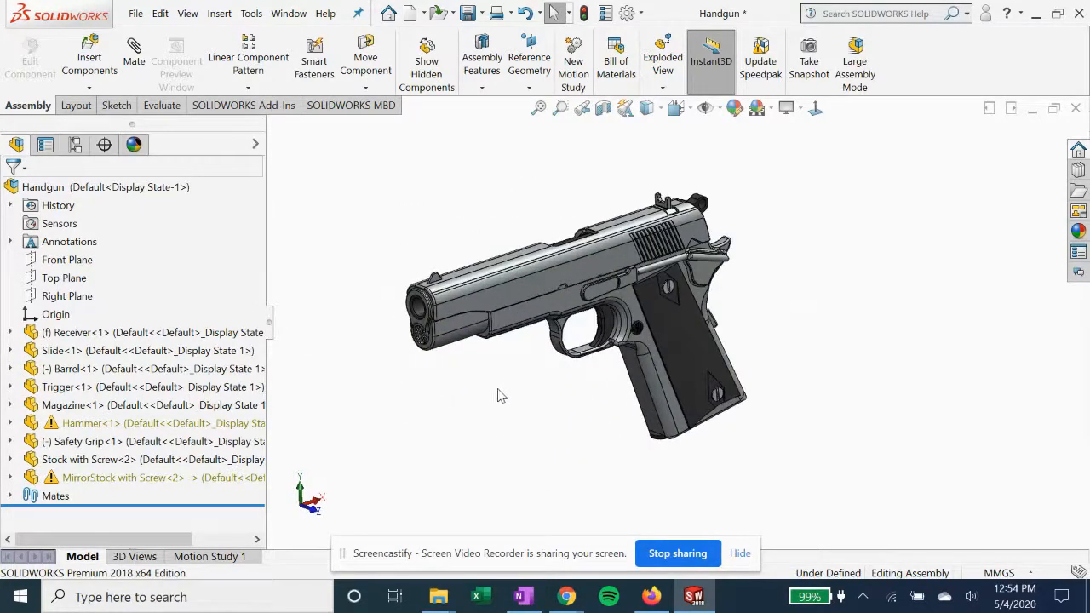